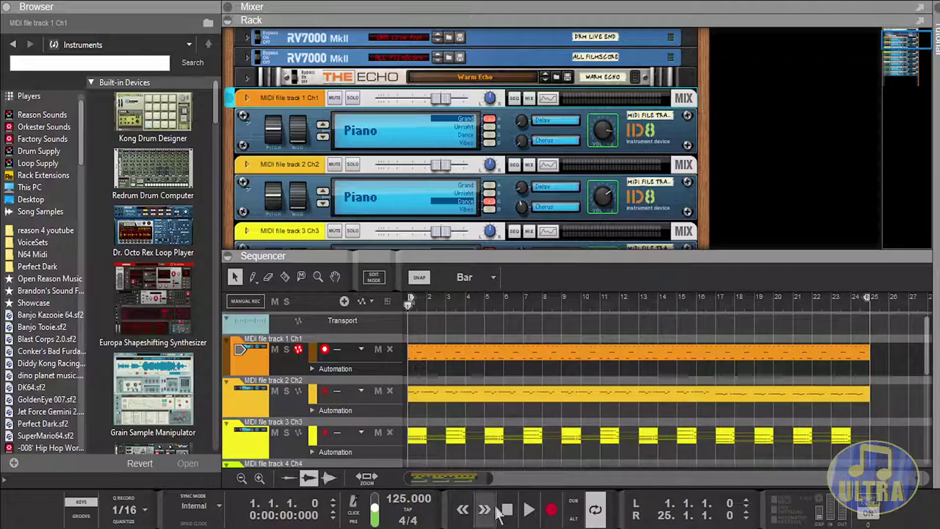
# Step: Play the song from the start and look over the instrument devices of the MIDI file tracks in the rack
pyautogui.click(529, 511)
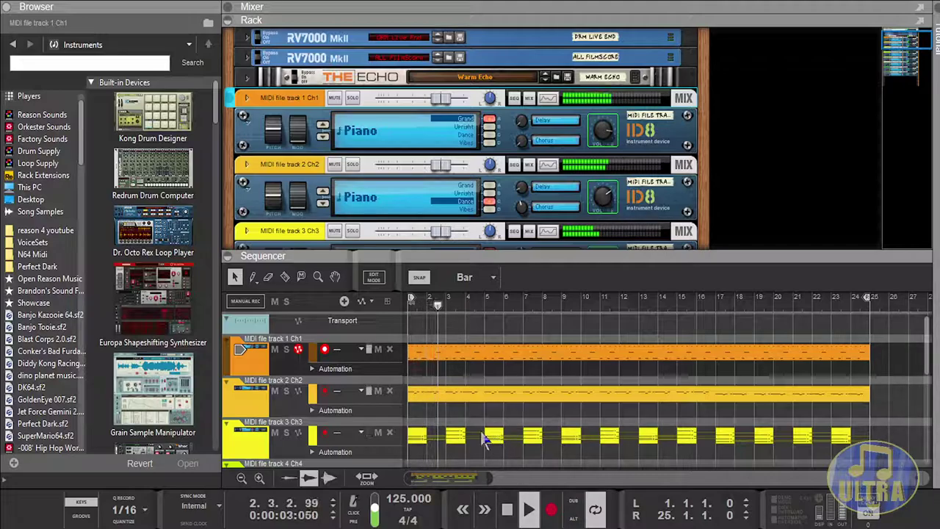
pyautogui.scroll(-10, 413, 181)
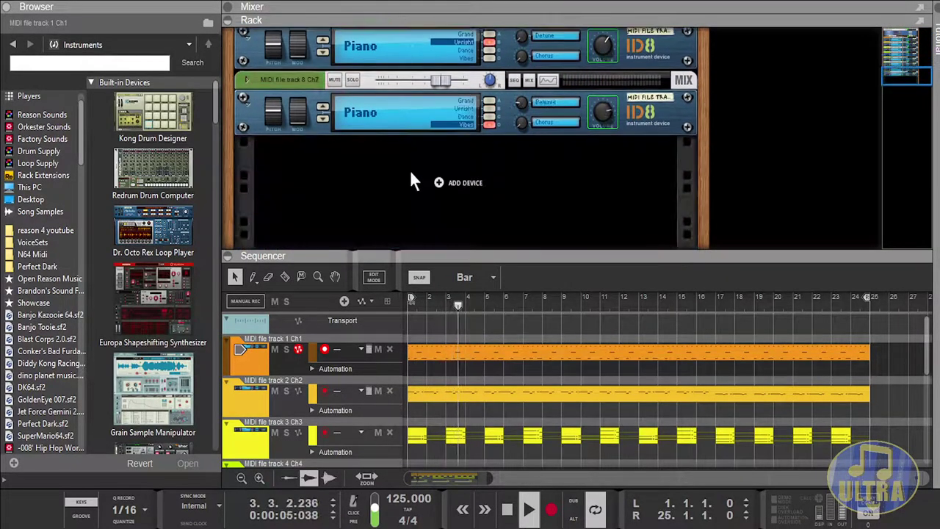
pyautogui.scroll(12, 414, 180)
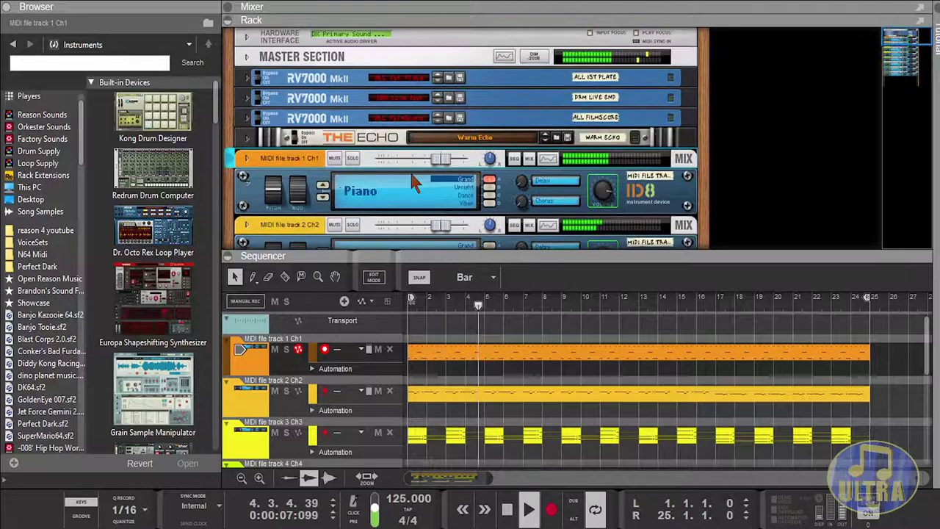
pyautogui.scroll(-3, 416, 183)
# Step: Browse instruments for MIDI file track 1 Ch1 and replace its ID8 device with the NN-XT Advanced Sampler
pyautogui.click(250, 362)
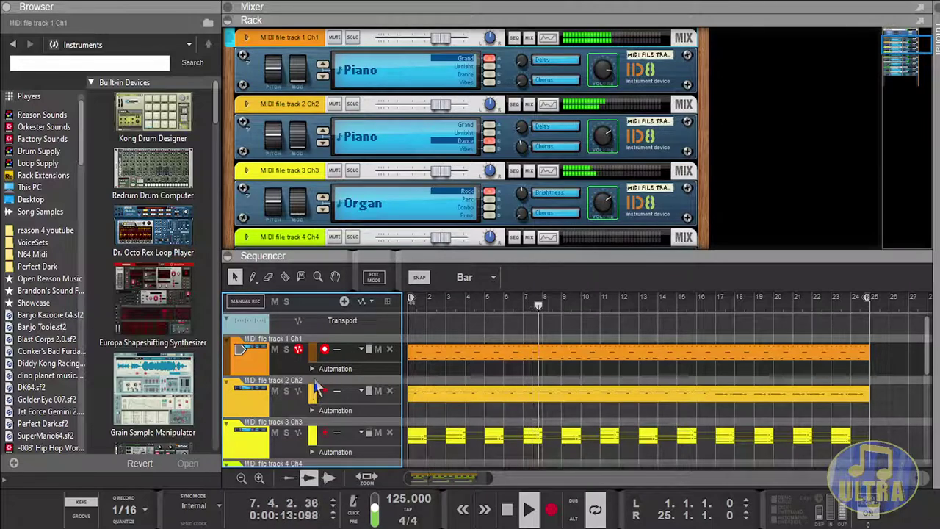
pyautogui.hotkey('ctrl', 'b')
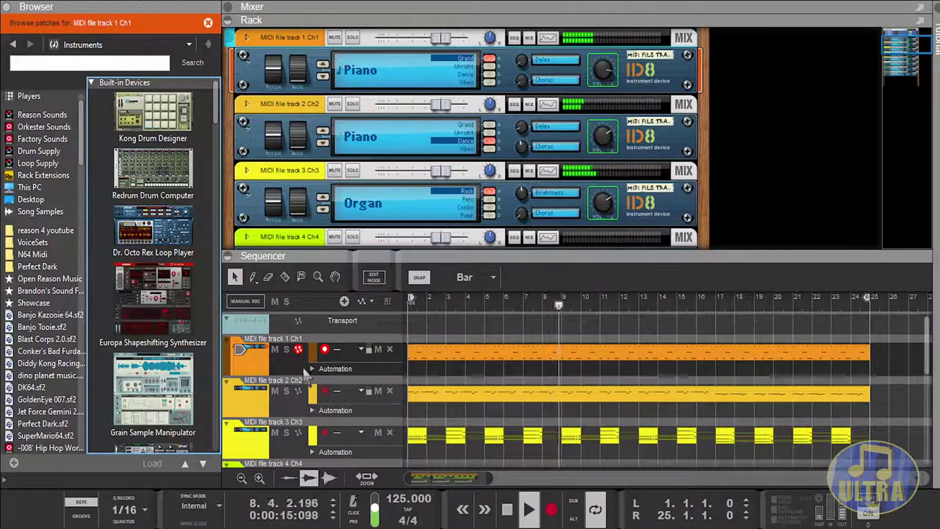
pyautogui.scroll(-2, 187, 346)
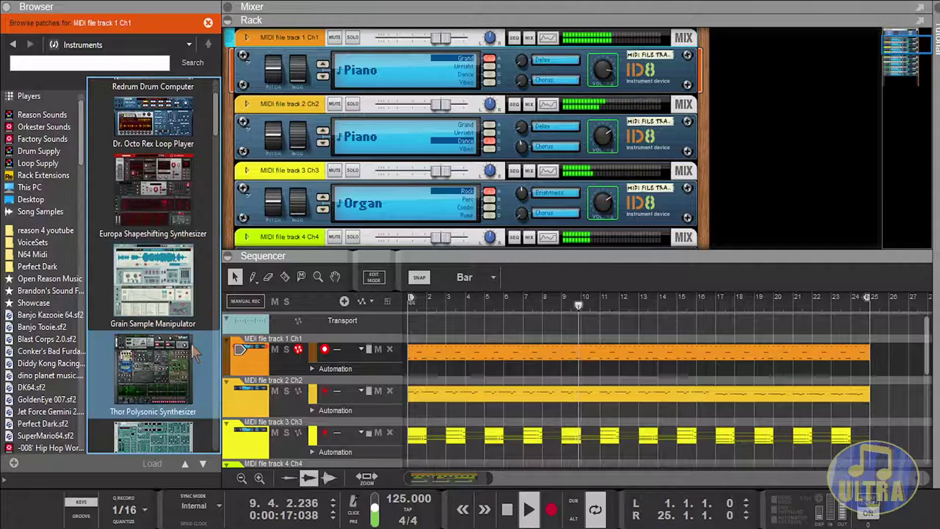
pyautogui.scroll(-6, 194, 349)
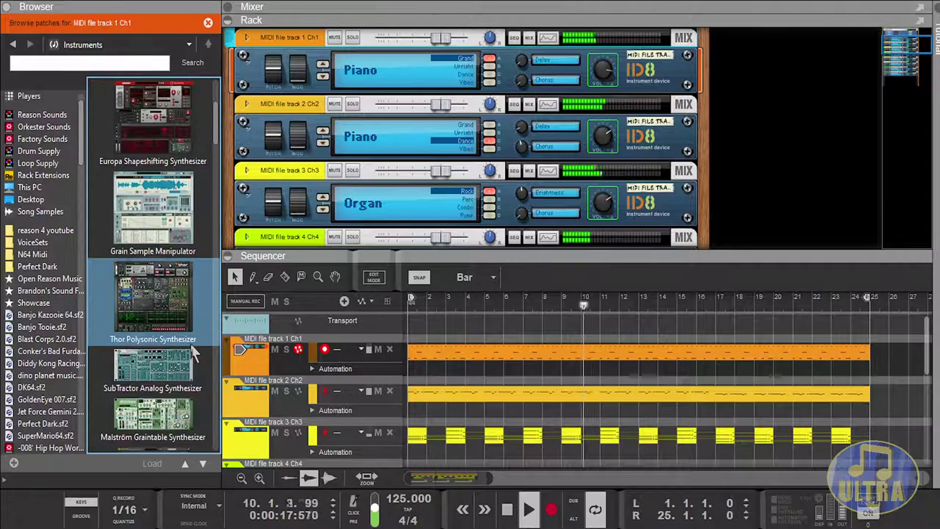
pyautogui.click(249, 365)
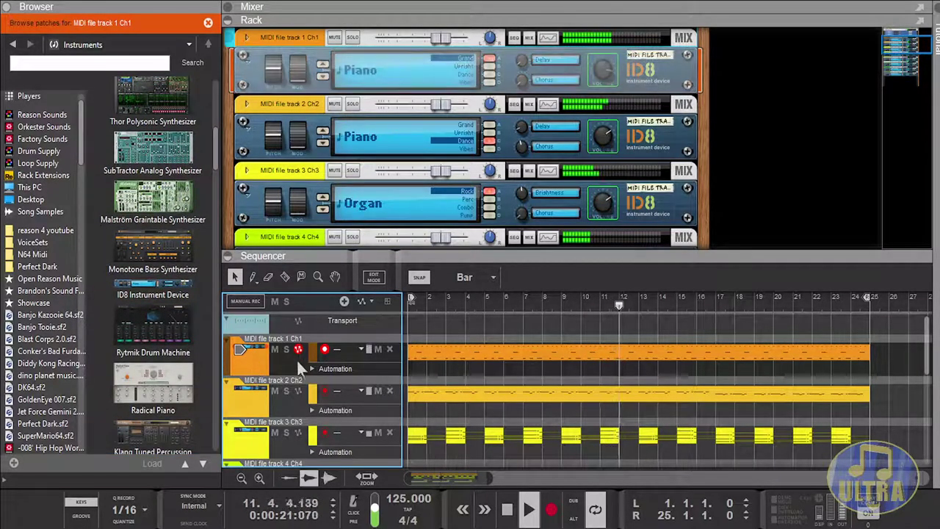
pyautogui.scroll(-3, 183, 357)
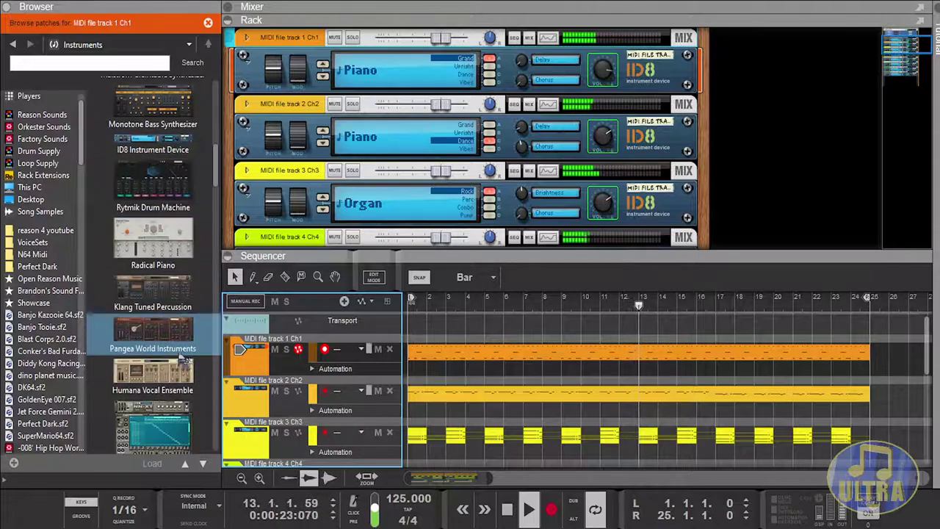
pyautogui.scroll(-2, 183, 356)
pyautogui.doubleClick(161, 386)
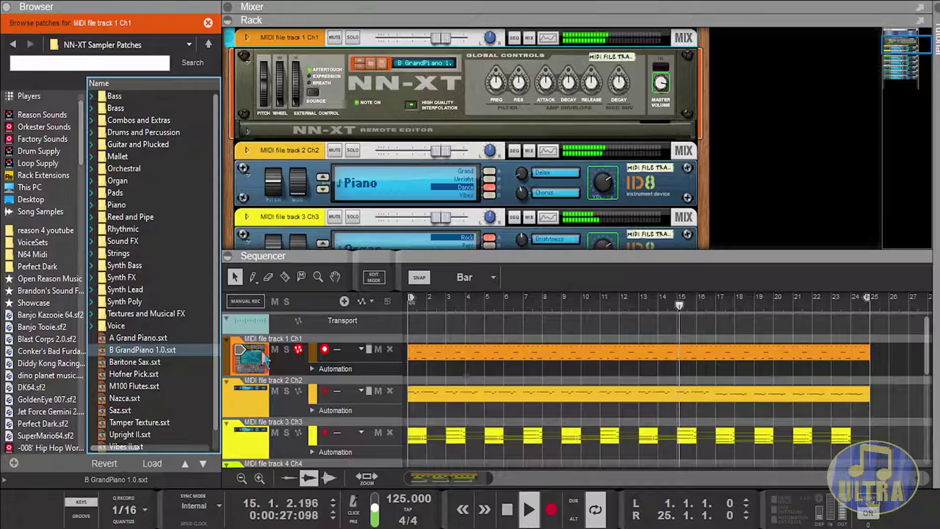
# Step: Load the preset 2. Drum Kit 1 from the Perfect Dark.sf2 soundfont into the sampler of MIDI file track 1 Ch1
pyautogui.scroll(-3, 36, 323)
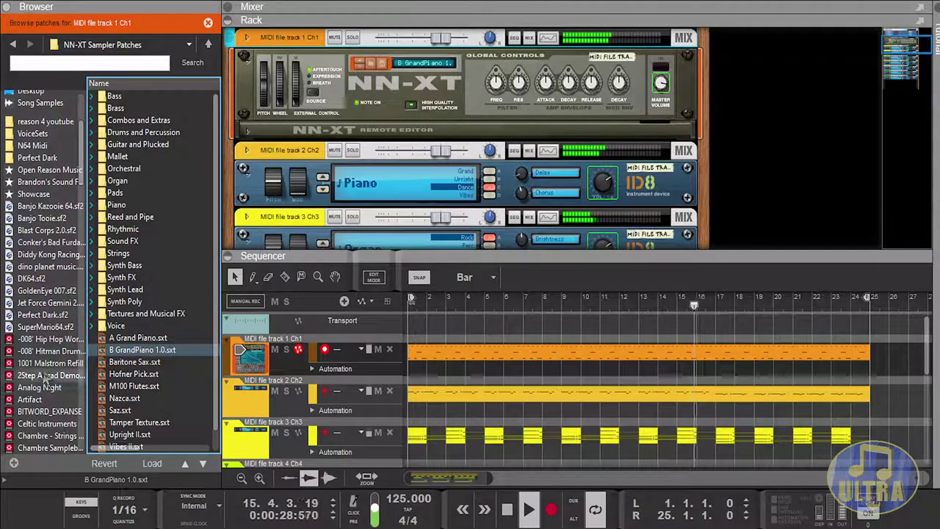
pyautogui.doubleClick(42, 314)
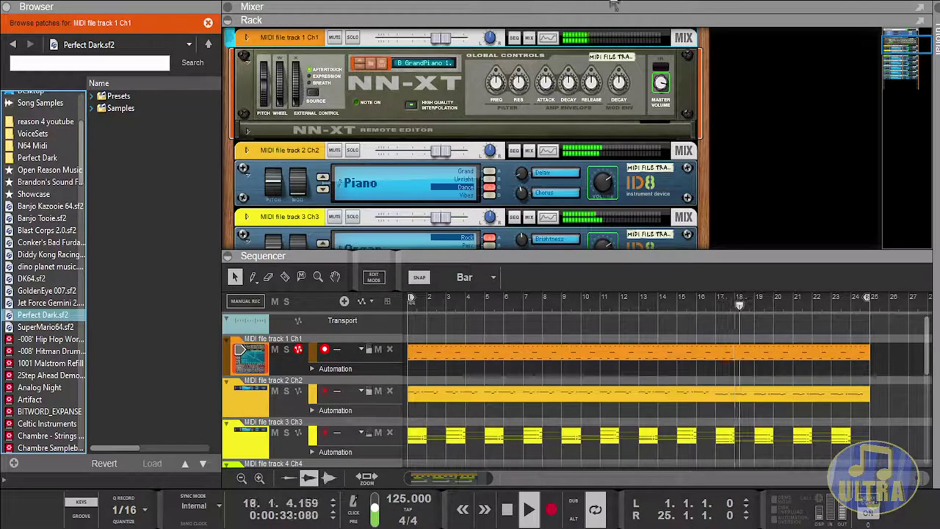
pyautogui.doubleClick(114, 95)
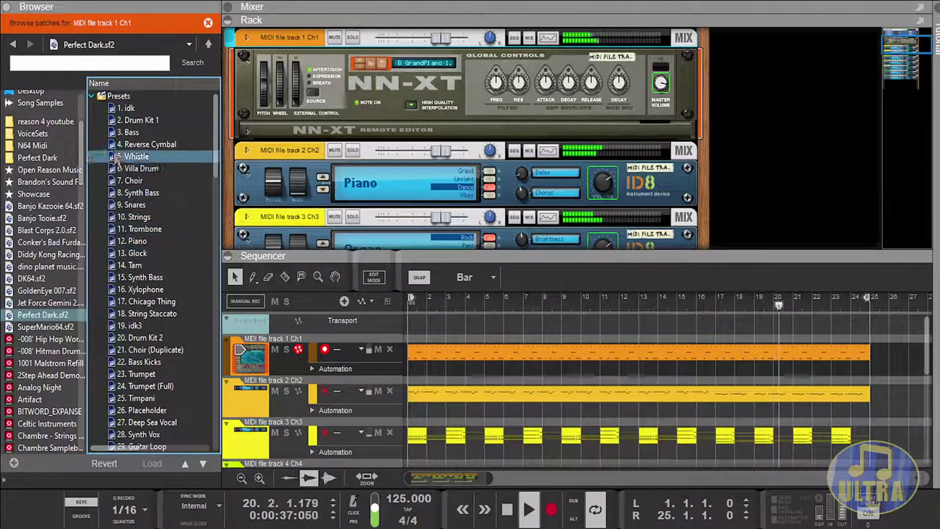
pyautogui.click(153, 120)
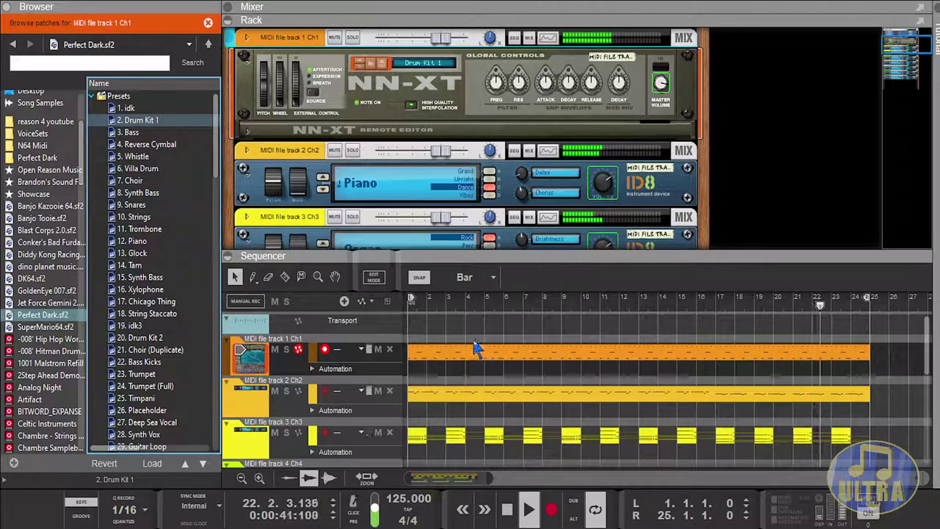
pyautogui.click(256, 371)
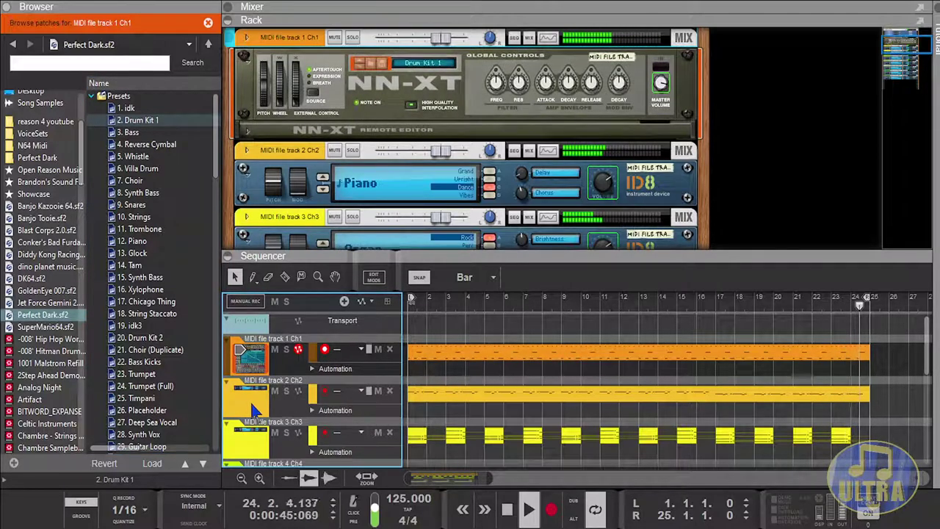
# Step: Browse instruments for MIDI file track 2 Ch2 and replace its ID8 device with the NN-XT Advanced Sampler
pyautogui.click(254, 401)
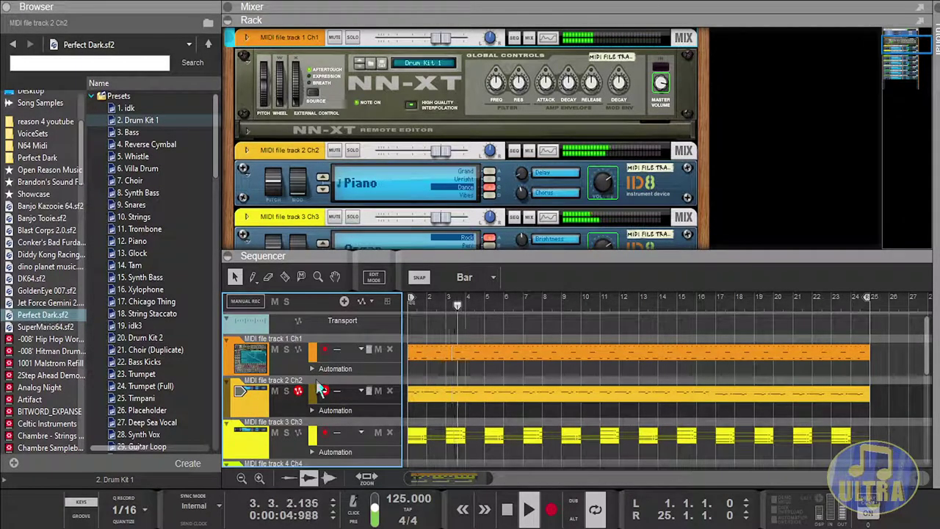
pyautogui.hotkey('ctrl', 'b')
pyautogui.scroll(-5, 145, 309)
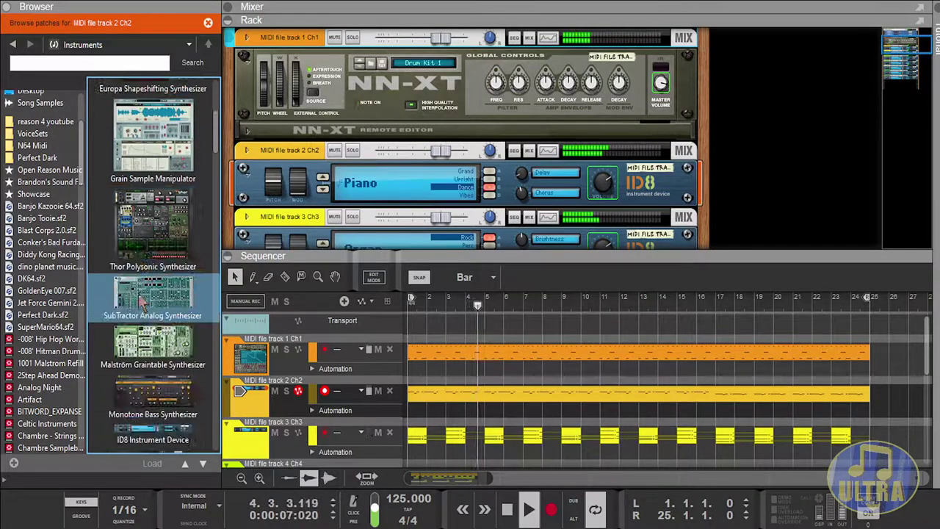
pyautogui.scroll(-5, 145, 320)
pyautogui.click(169, 379)
pyautogui.doubleClick(169, 378)
pyautogui.click(140, 349)
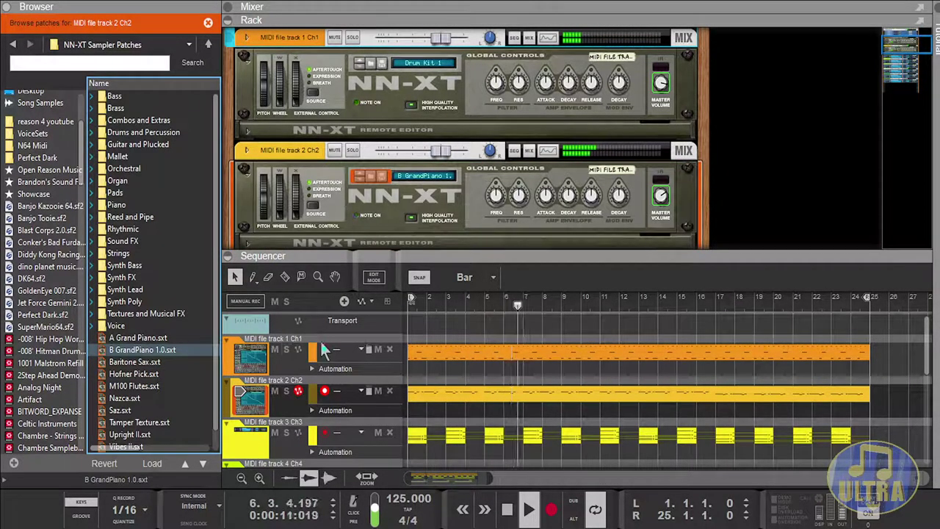
# Step: Load the preset 3. Bass from the Perfect Dark.sf2 soundfont into the sampler of MIDI file track 2 Ch2
pyautogui.click(251, 399)
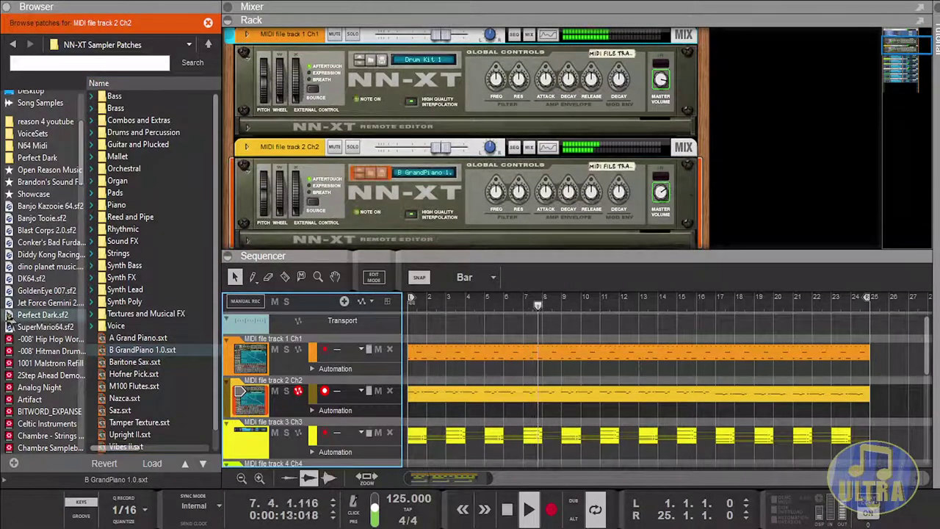
pyautogui.click(11, 316)
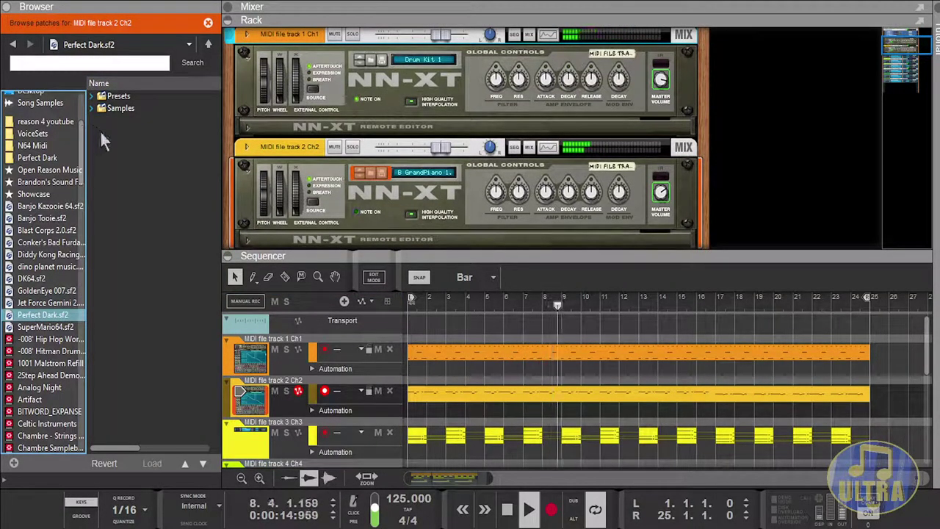
pyautogui.doubleClick(117, 96)
pyautogui.click(136, 119)
pyautogui.click(128, 133)
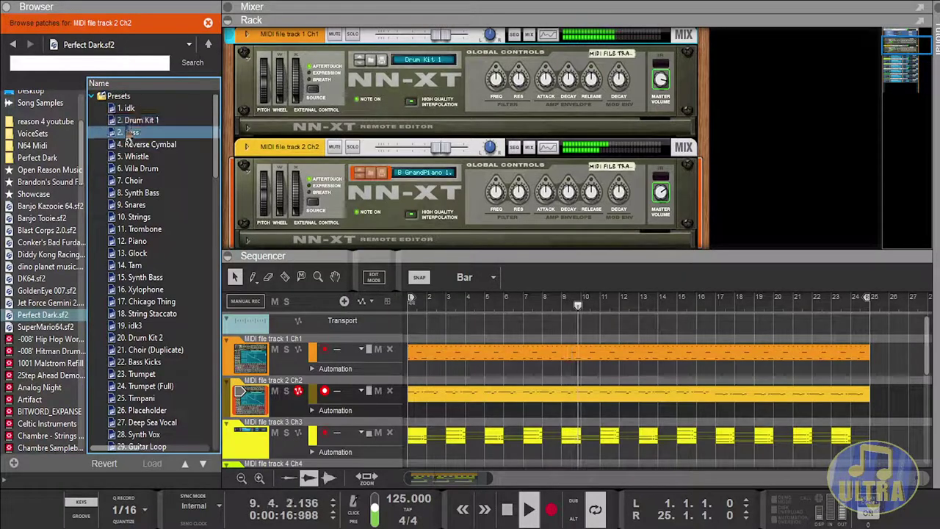
pyautogui.doubleClick(133, 134)
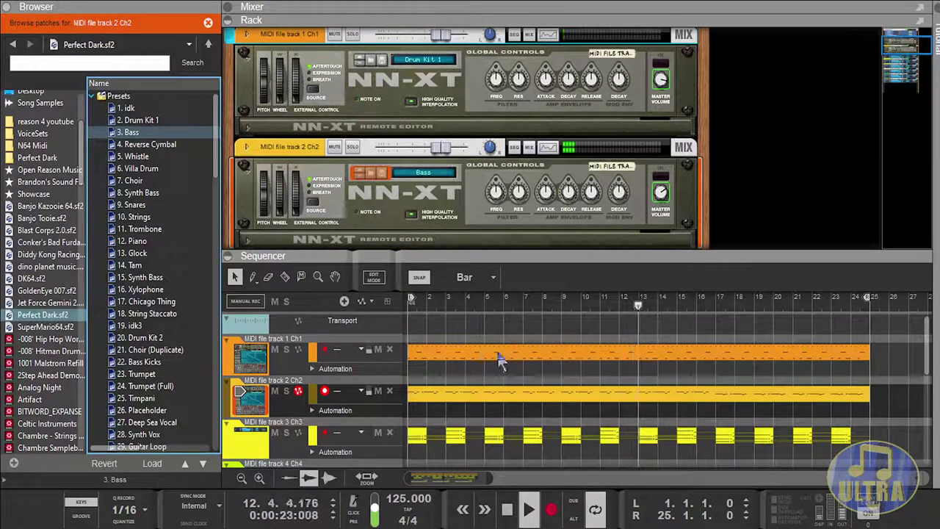
# Step: Browse instruments for MIDI file track 3 Ch3 and replace its ID8 organ with the NN-XT Advanced Sampler
pyautogui.scroll(-1, 495, 383)
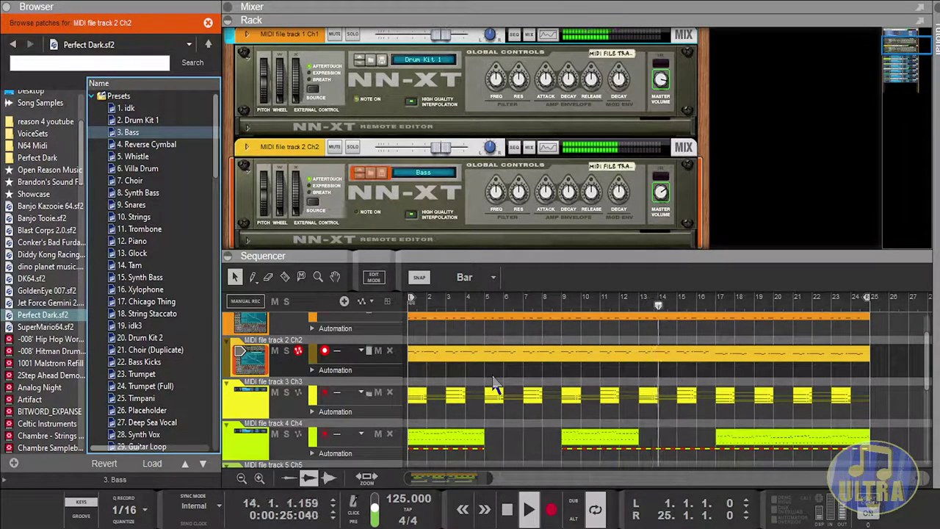
pyautogui.click(250, 399)
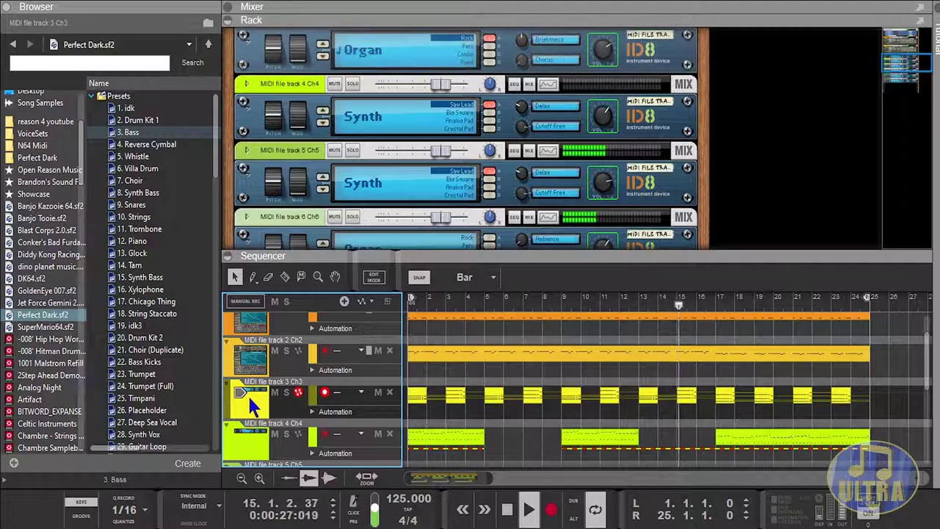
pyautogui.click(306, 383)
pyautogui.scroll(-10, 171, 321)
pyautogui.scroll(-7, 170, 324)
pyautogui.scroll(-2, 162, 345)
pyautogui.click(159, 355)
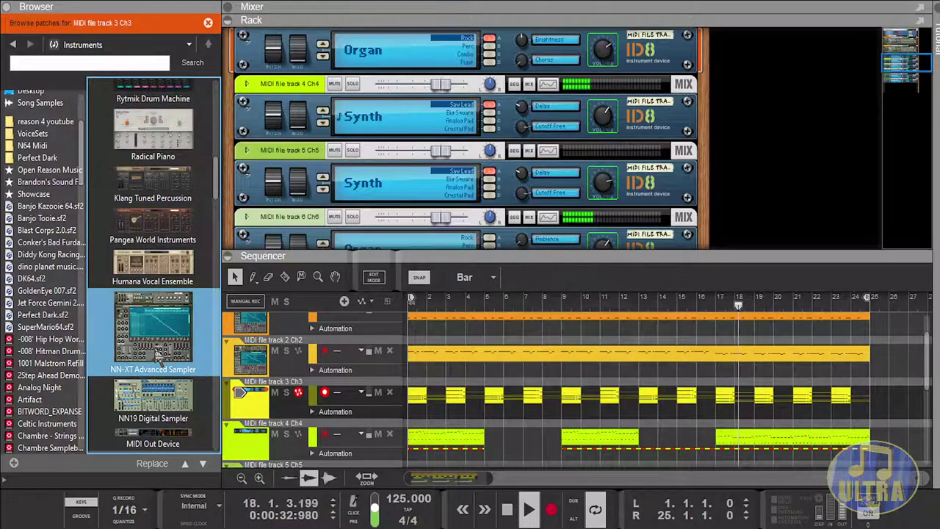
pyautogui.moveTo(160, 356); pyautogui.dragTo(243, 397)
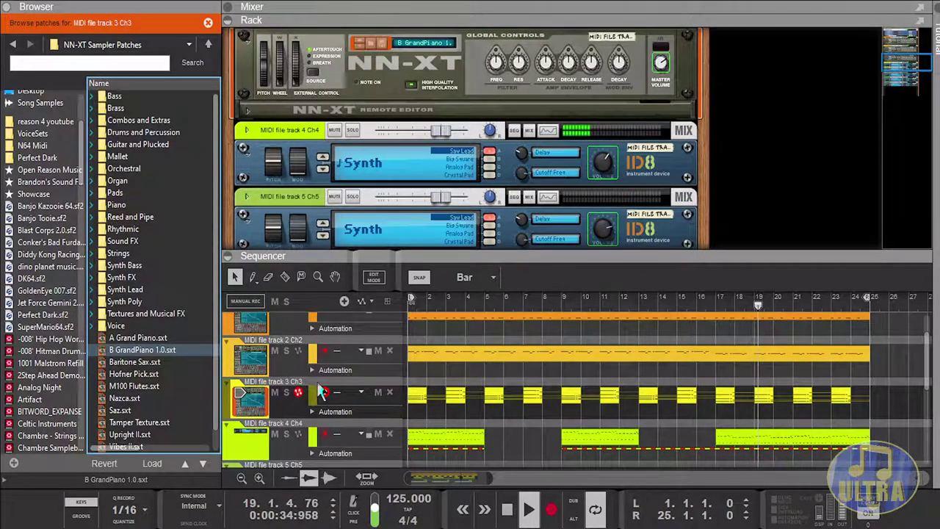
# Step: Load the preset 17. Chicago Thing from the Perfect Dark.sf2 soundfont into the sampler of MIDI file track 3 Ch3
pyautogui.click(257, 414)
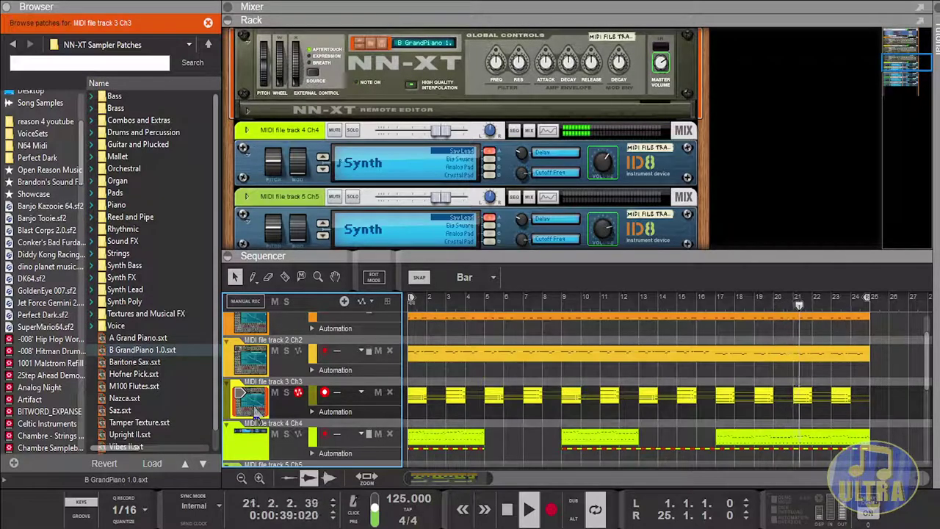
pyautogui.click(46, 315)
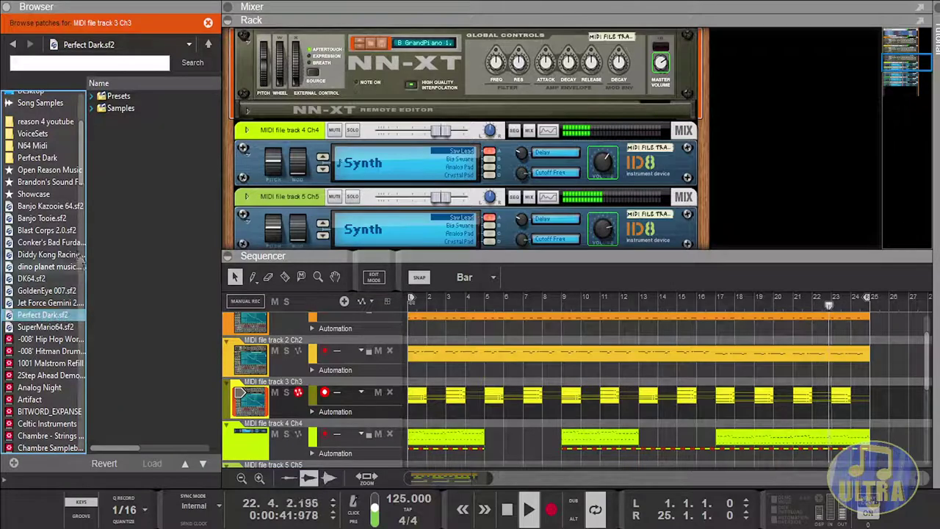
pyautogui.click(92, 100)
pyautogui.click(150, 302)
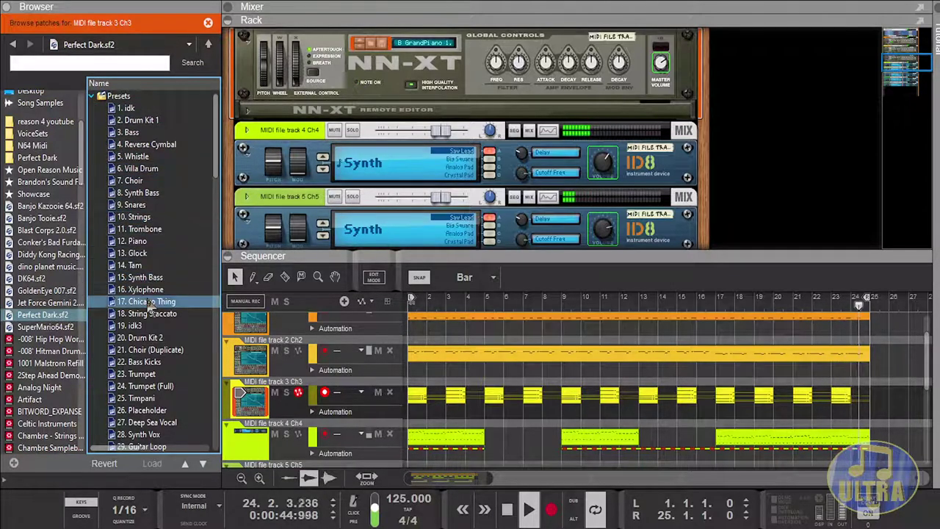
pyautogui.click(150, 302)
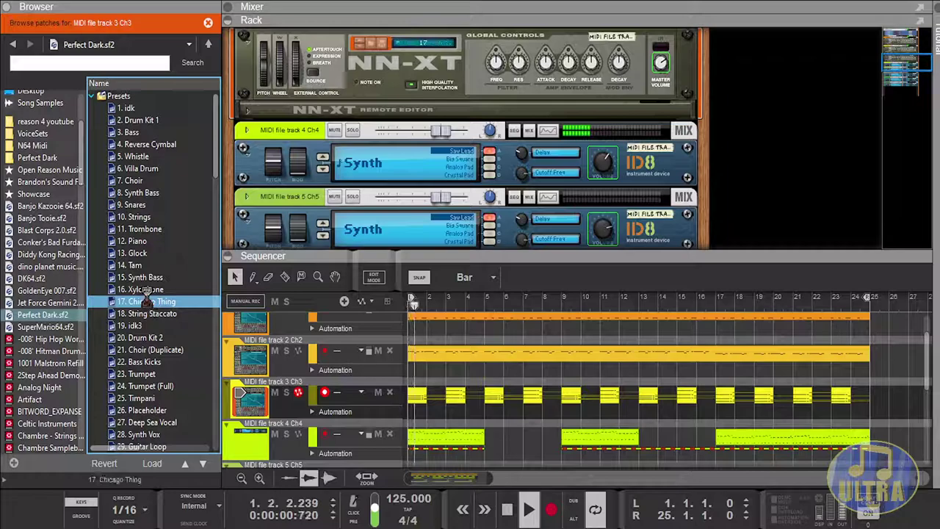
pyautogui.click(259, 412)
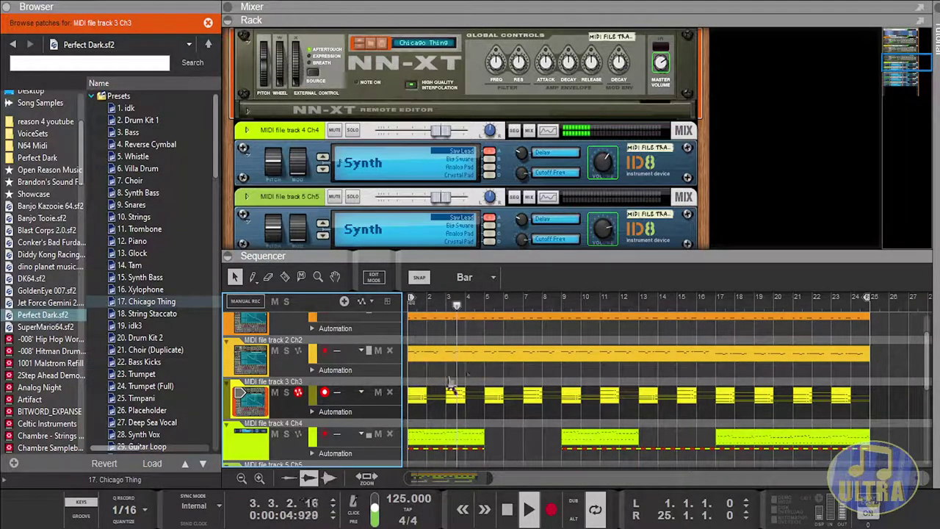
# Step: Browse instruments for MIDI file track 4 Ch4 and replace its ID8 synth with the NN-XT Advanced Sampler
pyautogui.scroll(-1, 467, 361)
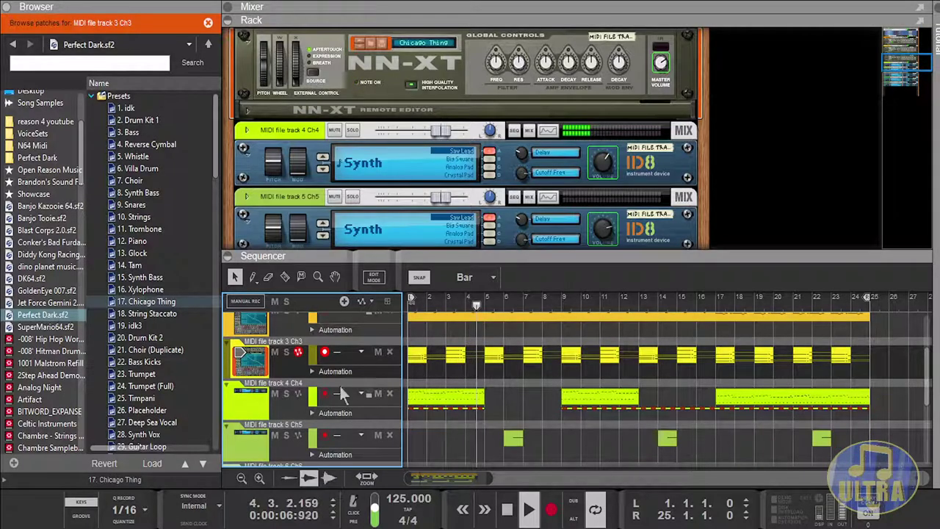
pyautogui.click(254, 402)
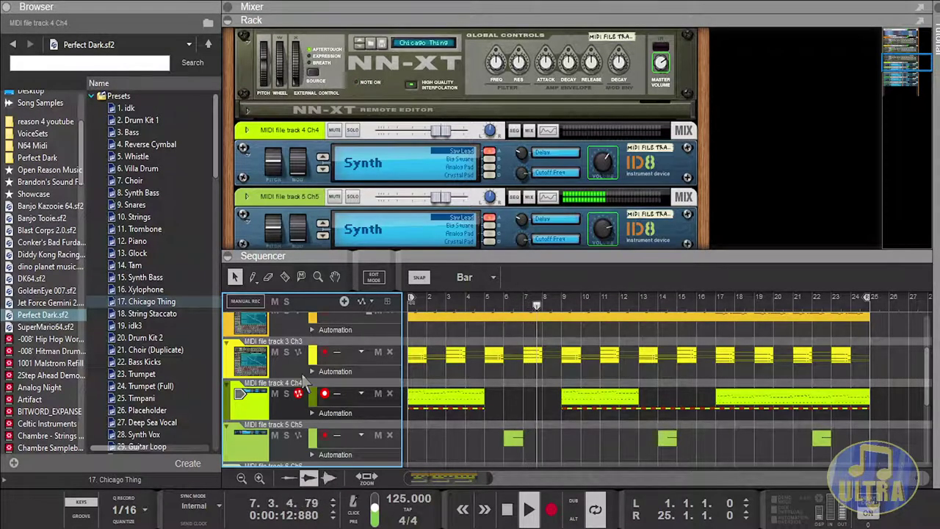
pyautogui.hotkey('ctrl', 'b')
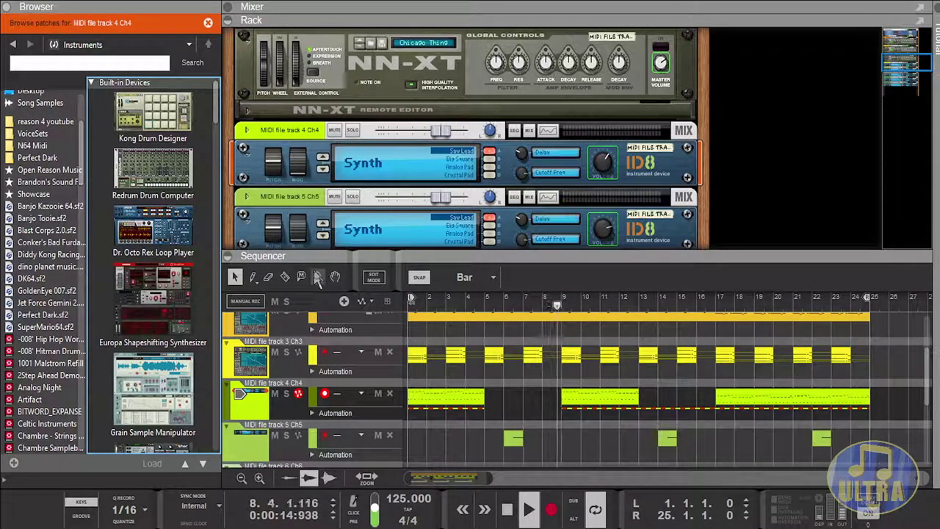
pyautogui.scroll(-2, 173, 304)
pyautogui.scroll(-10, 175, 308)
pyautogui.click(173, 353)
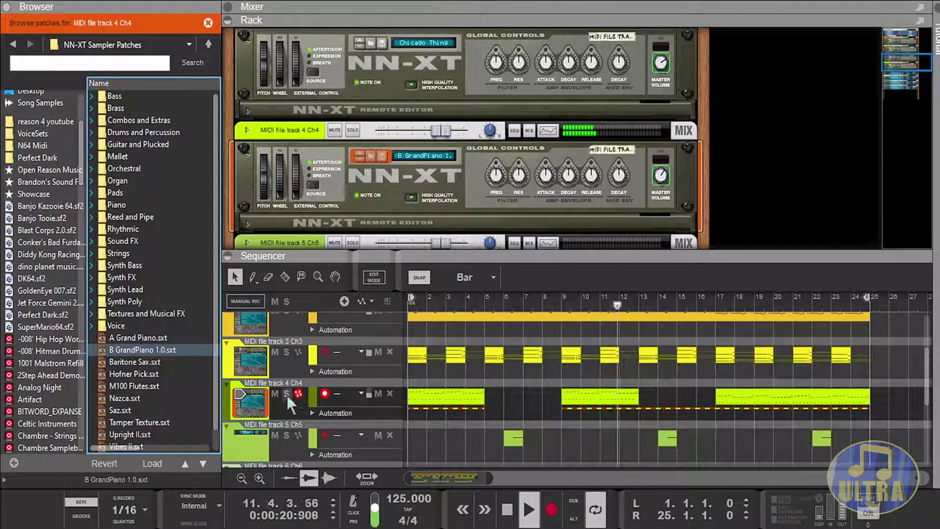
pyautogui.click(292, 397)
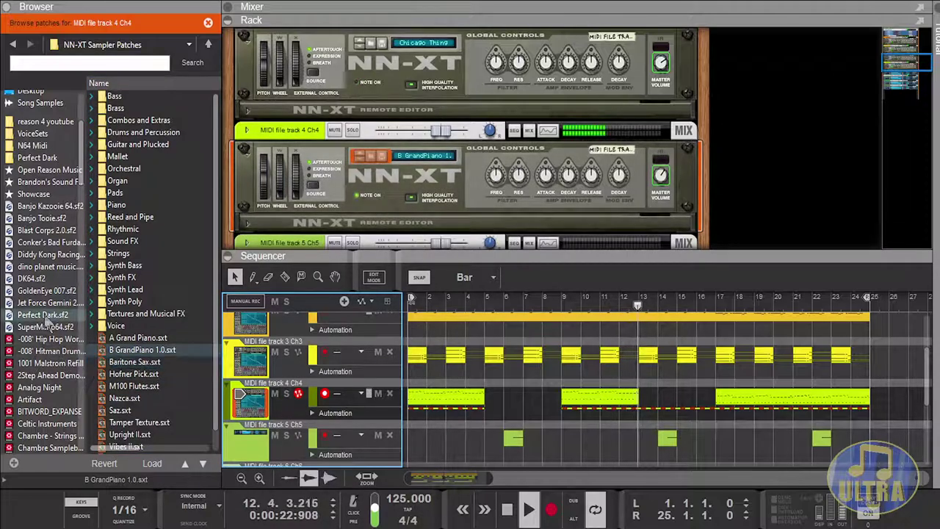
pyautogui.click(43, 315)
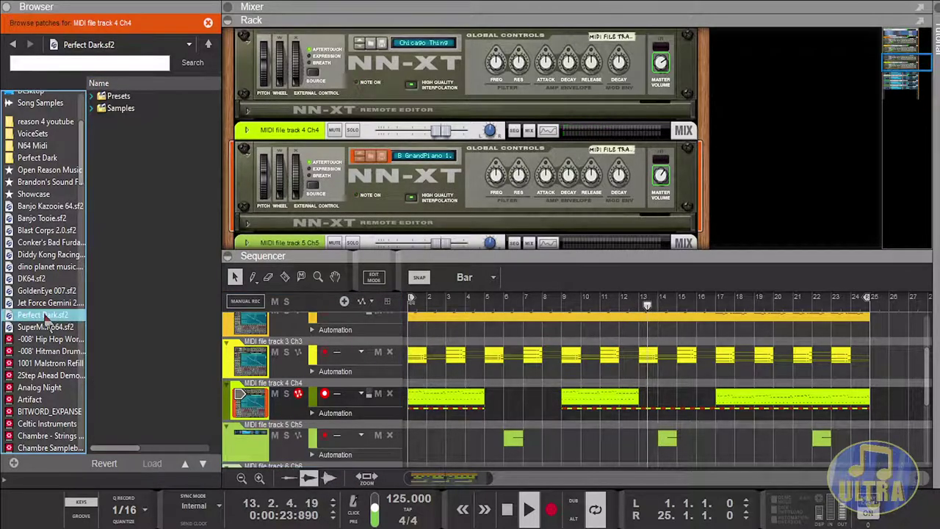
pyautogui.click(92, 96)
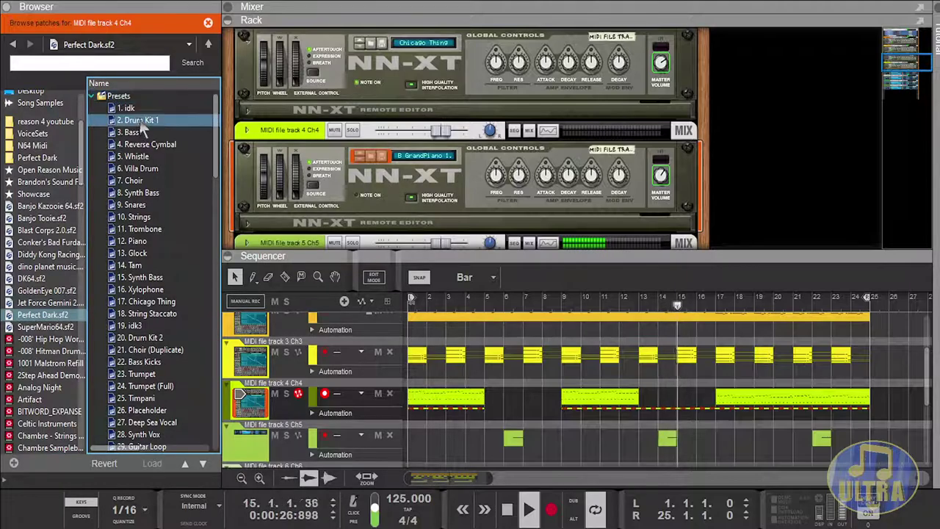
pyautogui.click(256, 406)
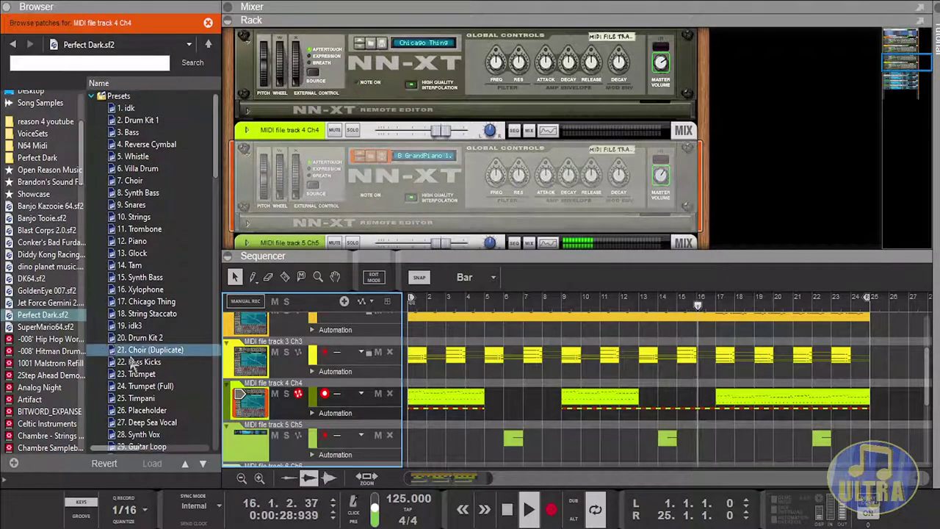
# Step: Load PD Lead Synth AI (Velo)2.sxt from the personal sound folder into the MIDI file track 4 Ch4 sampler and lower that track's mix level
pyautogui.click(52, 182)
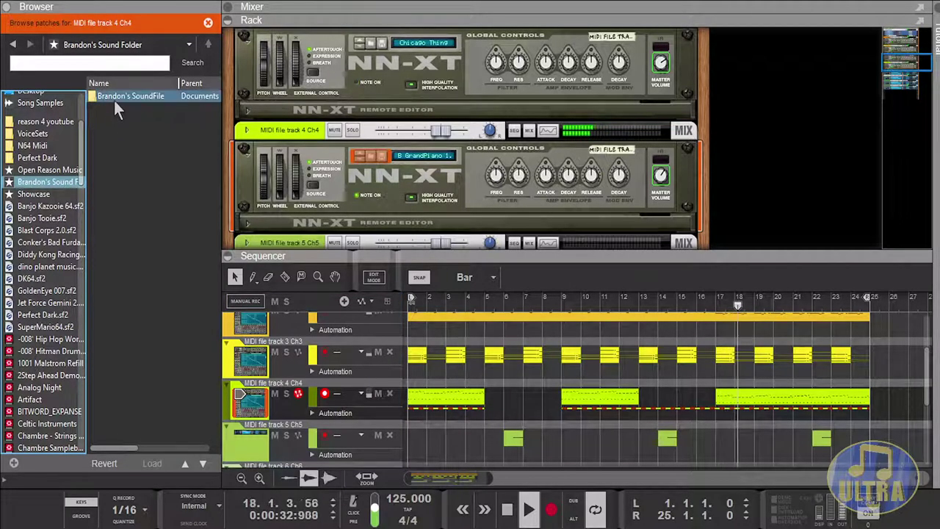
pyautogui.doubleClick(114, 100)
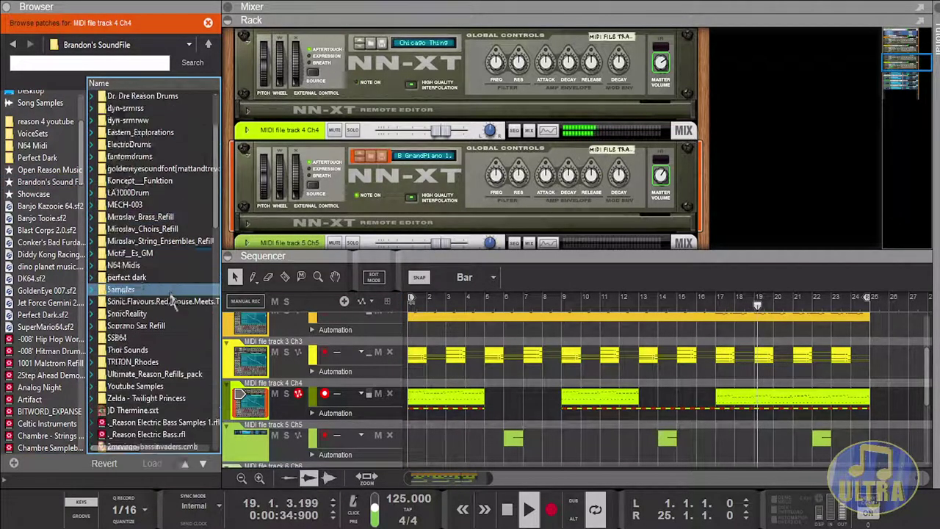
pyautogui.scroll(-9, 169, 292)
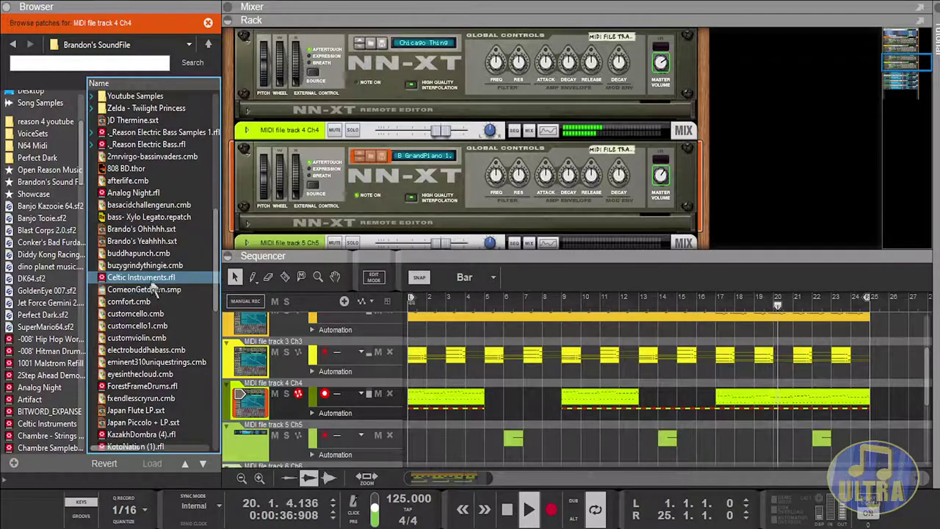
pyautogui.scroll(-8, 153, 288)
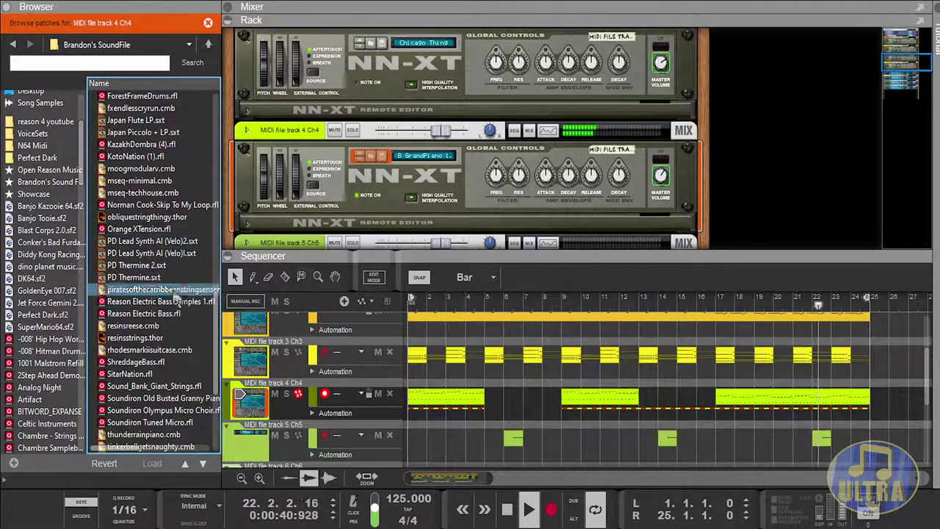
pyautogui.click(175, 245)
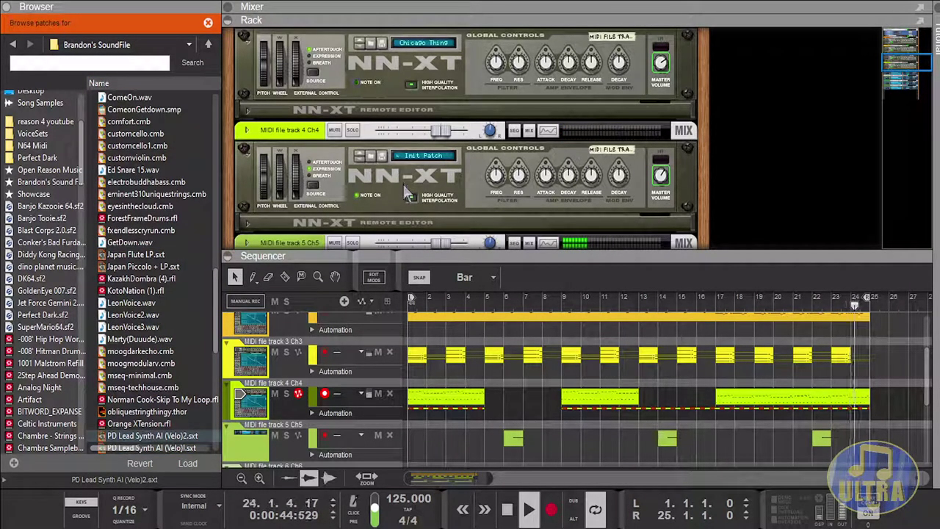
pyautogui.moveTo(438, 132); pyautogui.dragTo(416, 140)
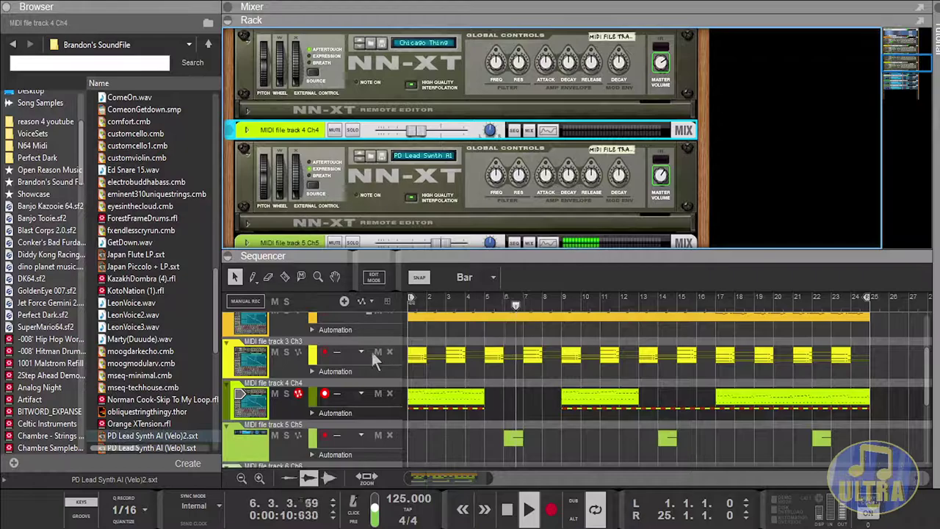
# Step: Browse instruments for MIDI file track 5 Ch5 and replace its ID8 synth with the NN-XT Advanced Sampler
pyautogui.scroll(-2, 515, 415)
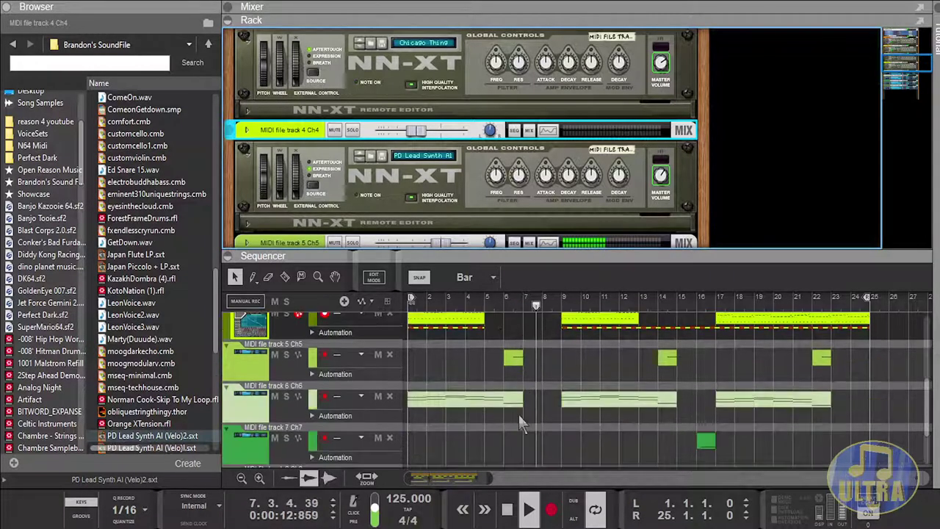
pyautogui.scroll(1, 509, 400)
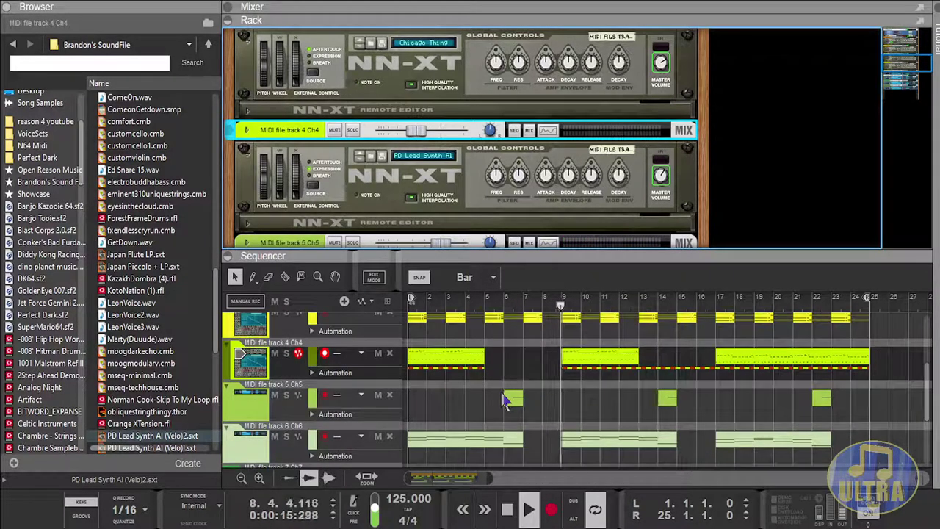
pyautogui.click(246, 417)
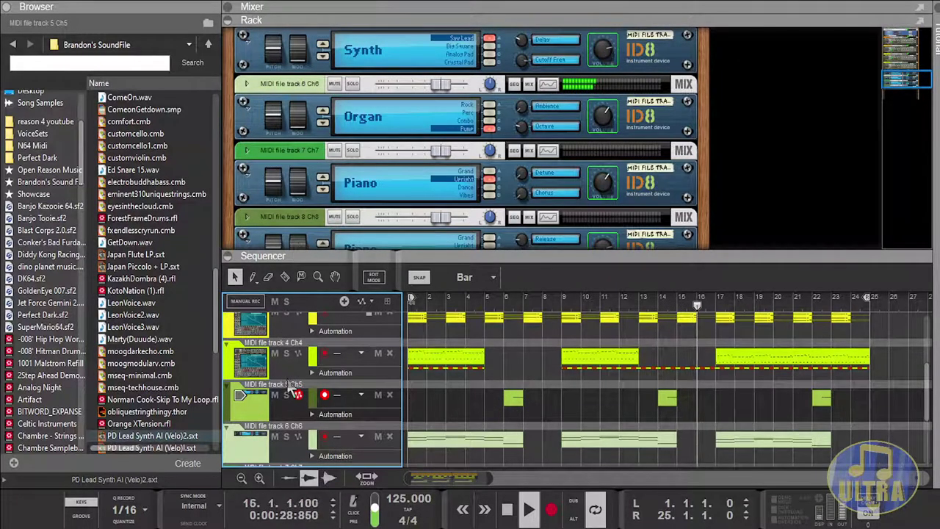
pyautogui.hotkey('ctrl', 'b')
pyautogui.scroll(-4, 183, 349)
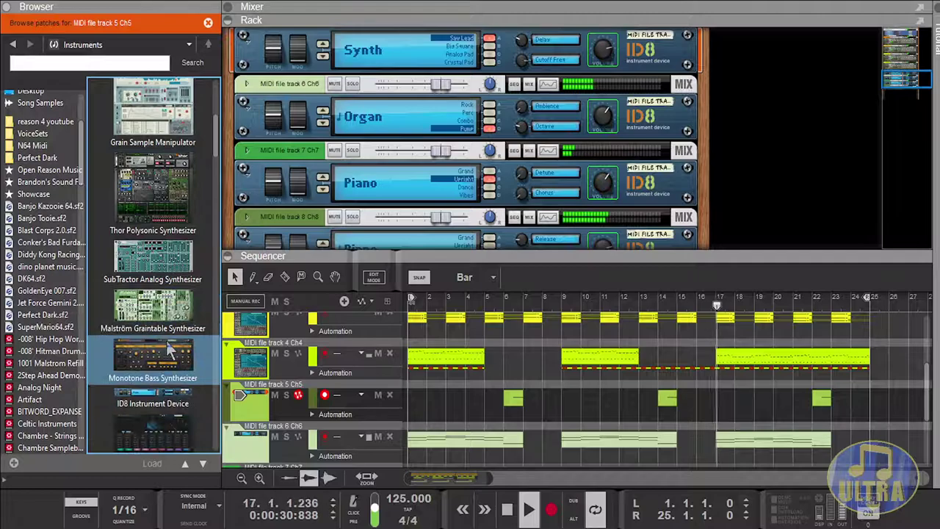
pyautogui.scroll(-7, 164, 345)
pyautogui.click(156, 368)
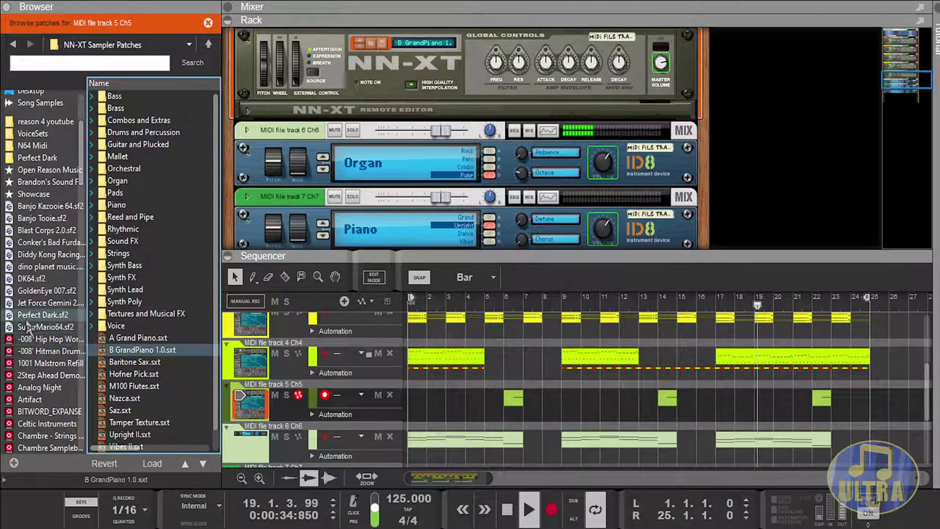
# Step: Load the preset 84. Pitch Down from the Perfect Dark.sf2 soundfont into the sampler of MIDI file track 5 Ch5
pyautogui.click(30, 316)
pyautogui.click(96, 99)
pyautogui.click(93, 97)
pyautogui.scroll(-12, 157, 281)
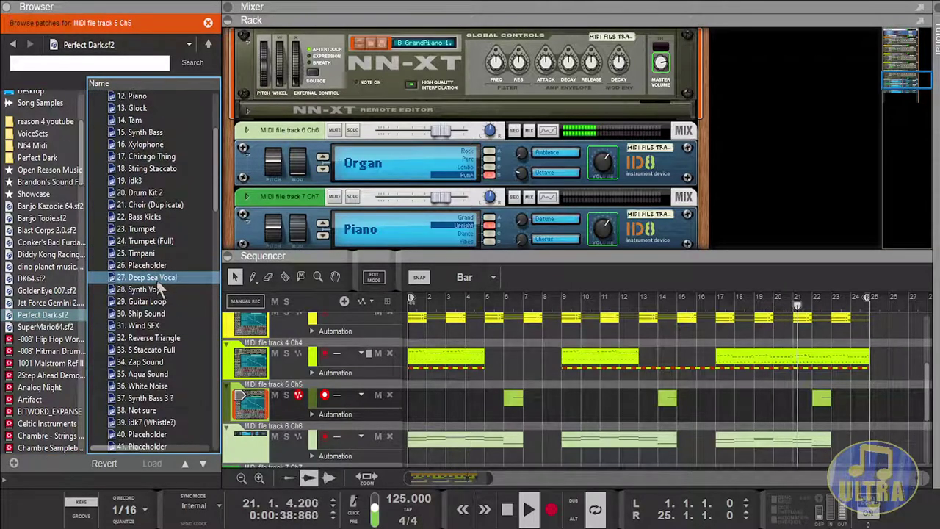
pyautogui.scroll(-11, 156, 281)
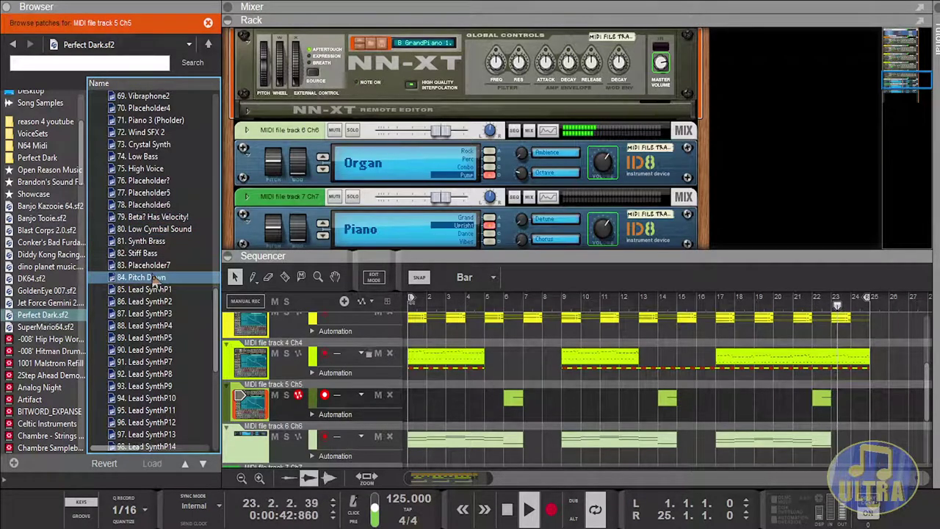
pyautogui.click(157, 279)
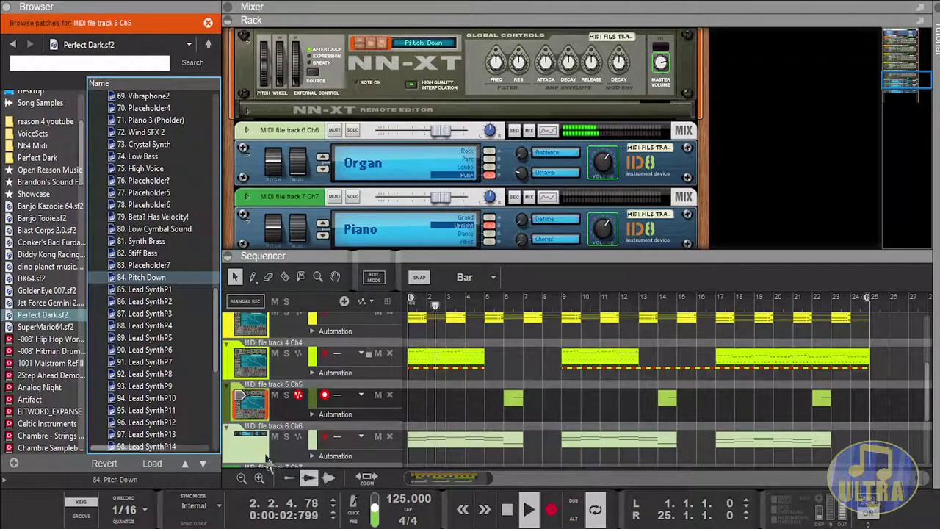
# Step: Browse instruments for MIDI file track 6 Ch6 and replace its ID8 organ with the NN-XT Advanced Sampler
pyautogui.click(250, 438)
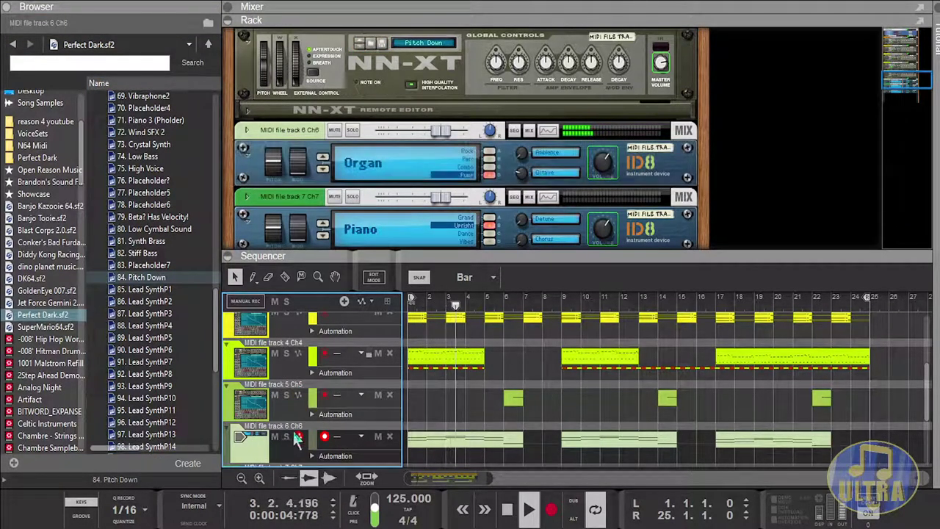
pyautogui.scroll(-4, 452, 393)
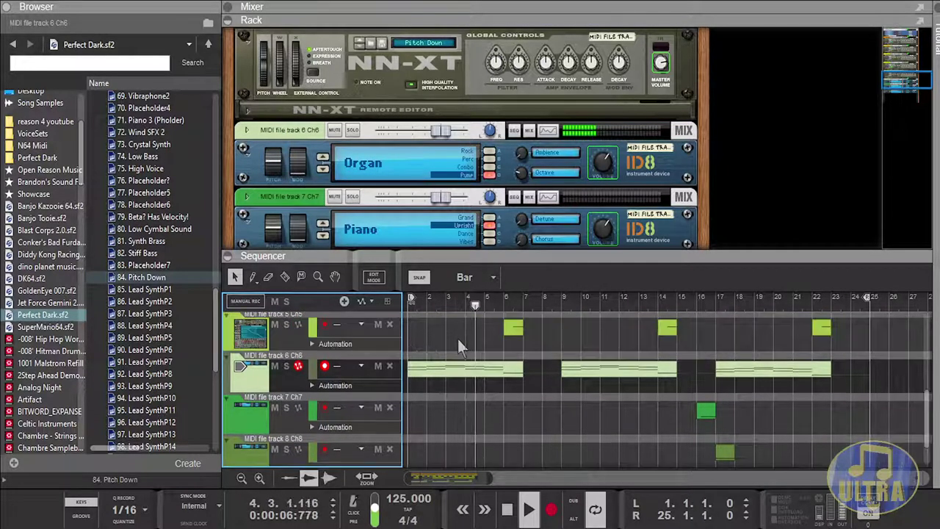
pyautogui.scroll(2, 456, 339)
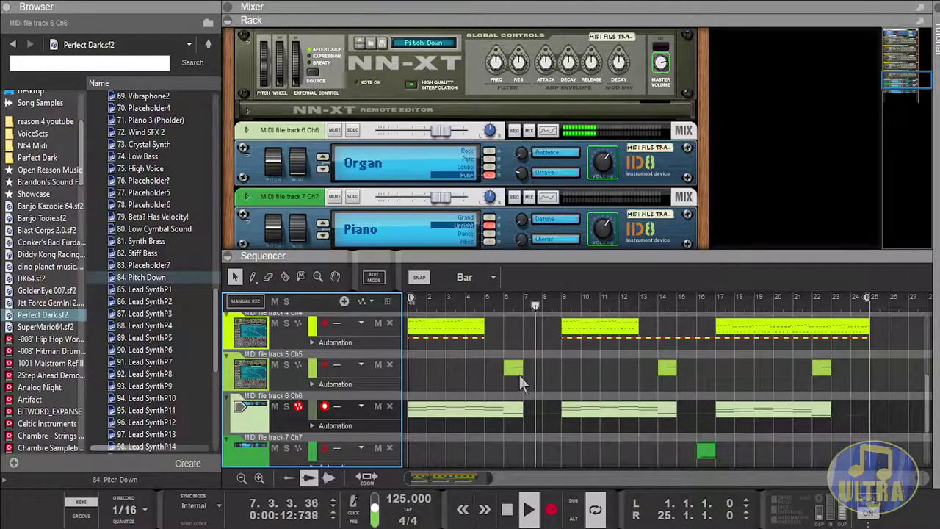
pyautogui.click(248, 420)
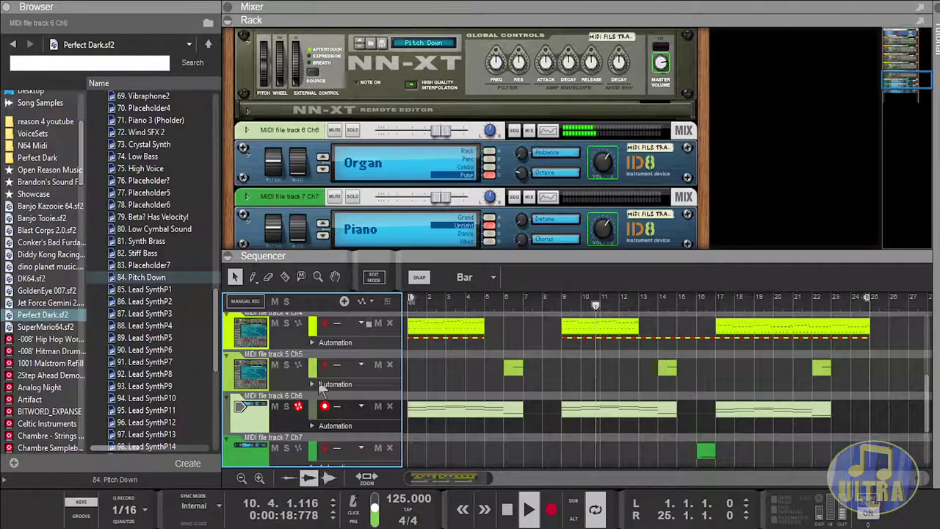
pyautogui.hotkey('ctrl', 'b')
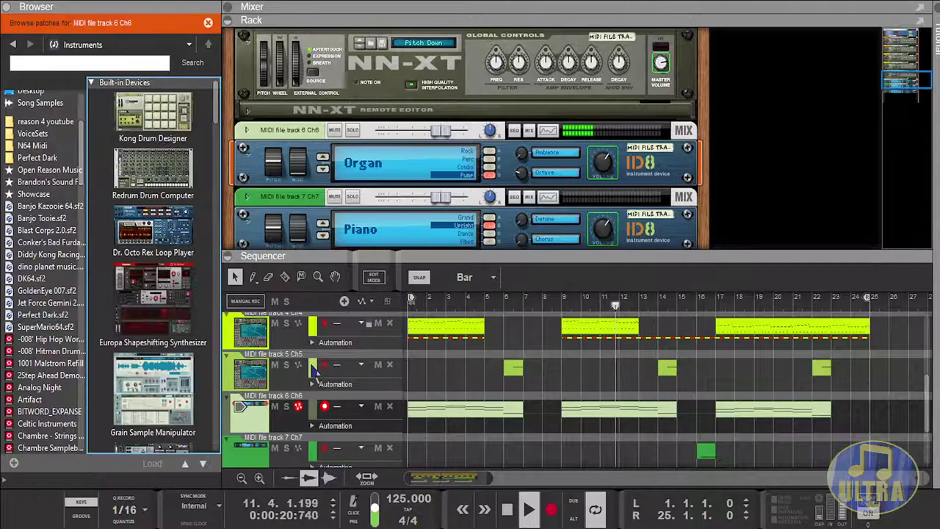
pyautogui.scroll(-5, 181, 311)
pyautogui.scroll(-6, 168, 316)
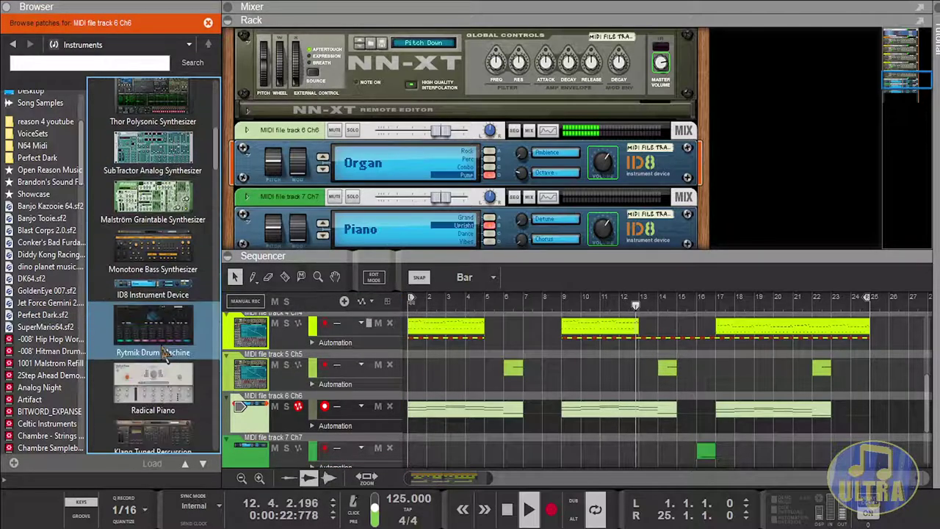
pyautogui.click(168, 393)
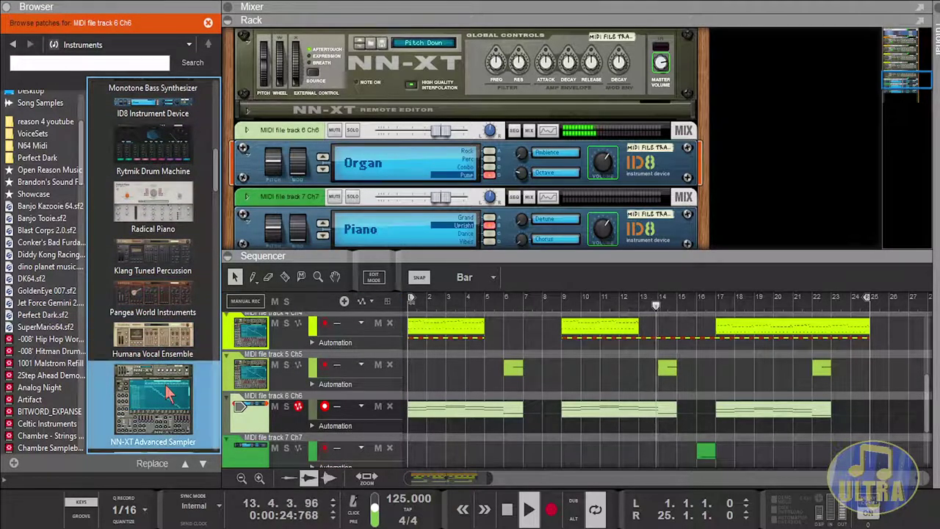
pyautogui.doubleClick(168, 394)
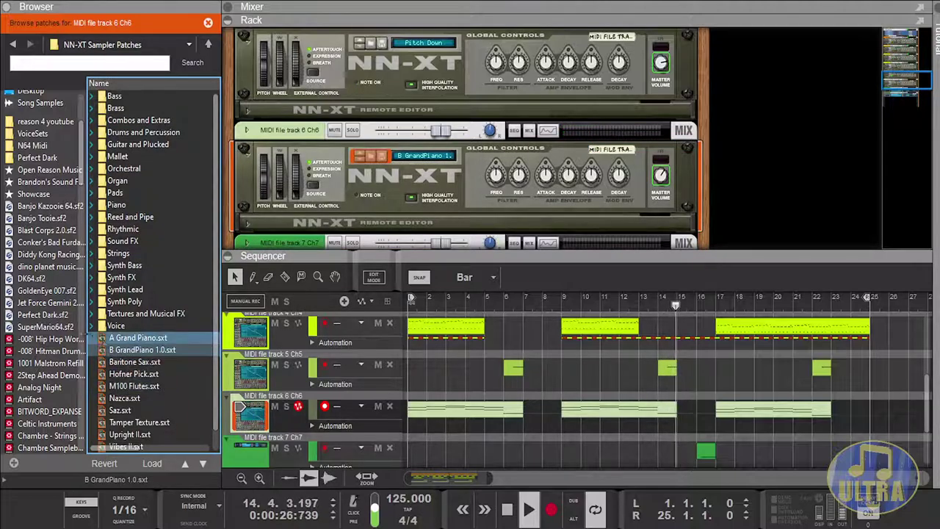
# Step: Load the preset 7. Choir from the Perfect Dark.sf2 soundfont into the sampler of MIDI file track 6 Ch6
pyautogui.click(37, 316)
pyautogui.doubleClick(95, 100)
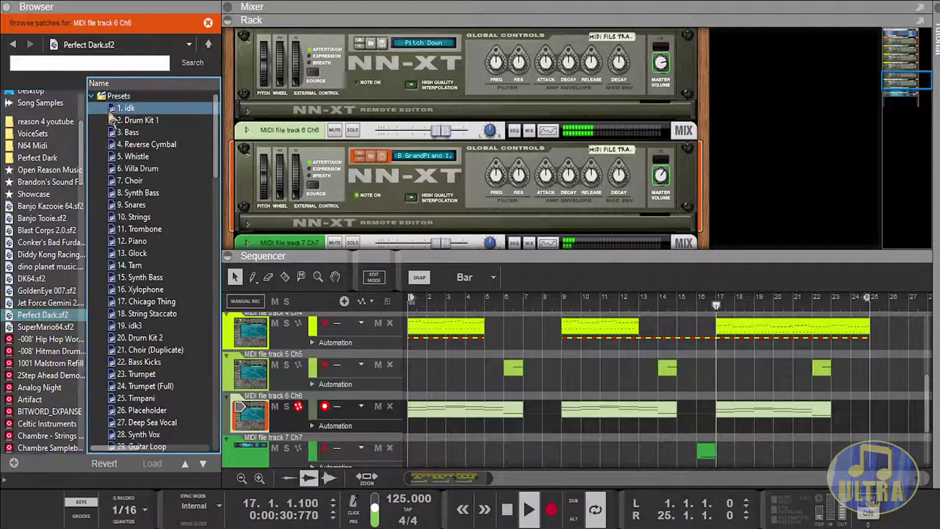
pyautogui.click(132, 181)
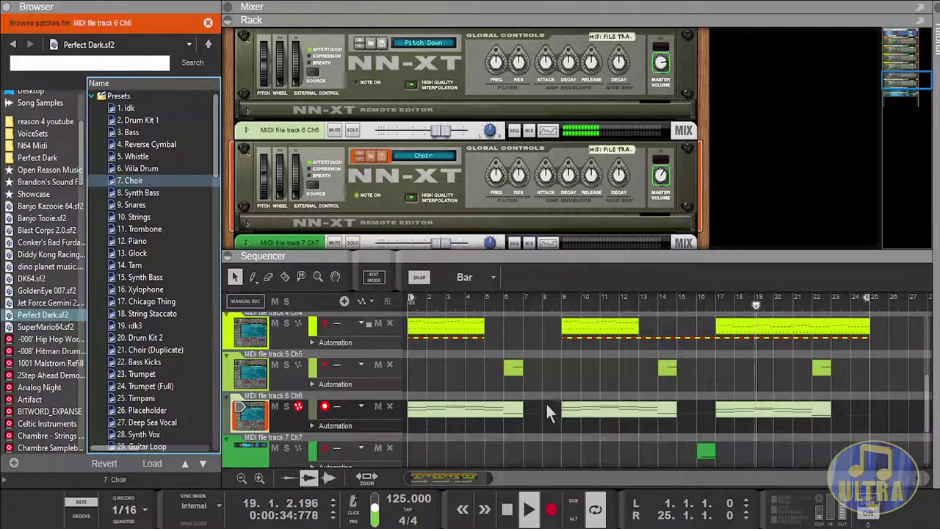
# Step: Browse instruments for MIDI file track 7 Ch7 and replace its ID8 piano with the NN-XT Advanced Sampler
pyautogui.scroll(-1, 497, 397)
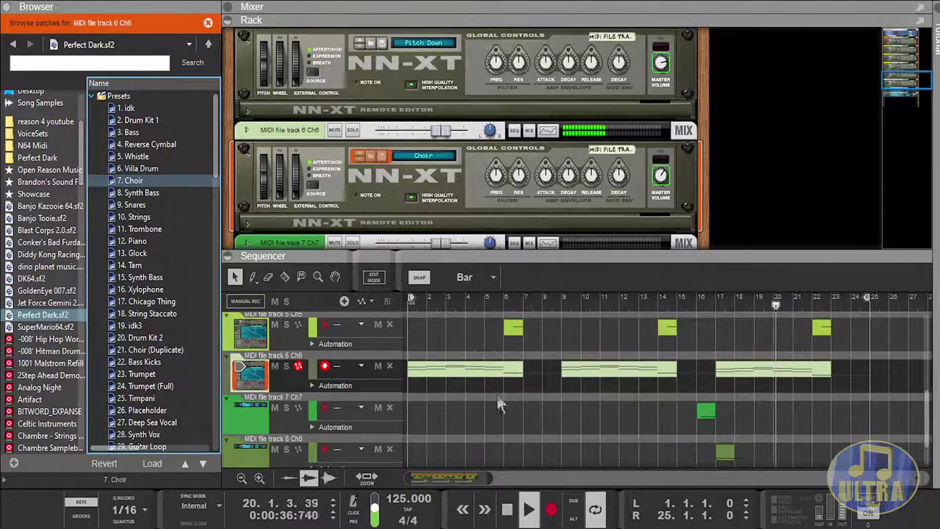
pyautogui.click(265, 428)
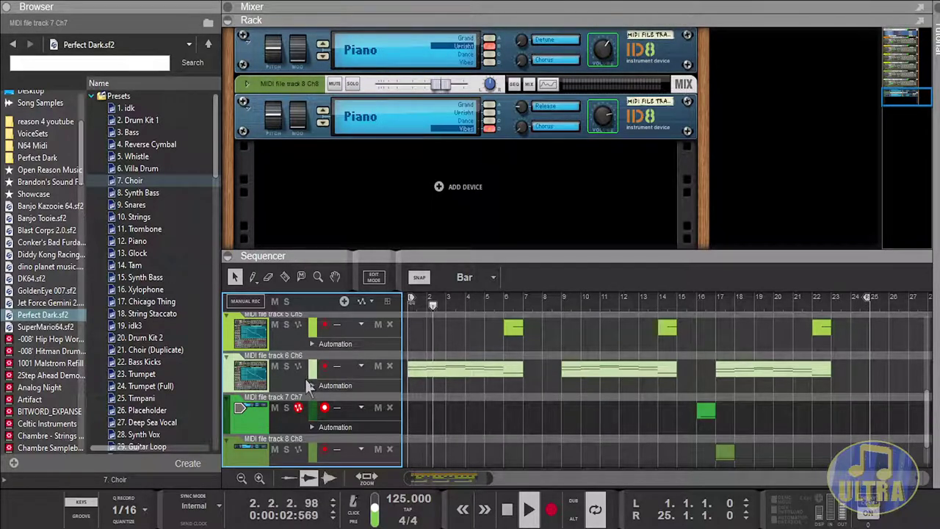
pyautogui.hotkey('ctrl', 'b')
pyautogui.scroll(-1, 195, 335)
pyautogui.scroll(-5, 197, 338)
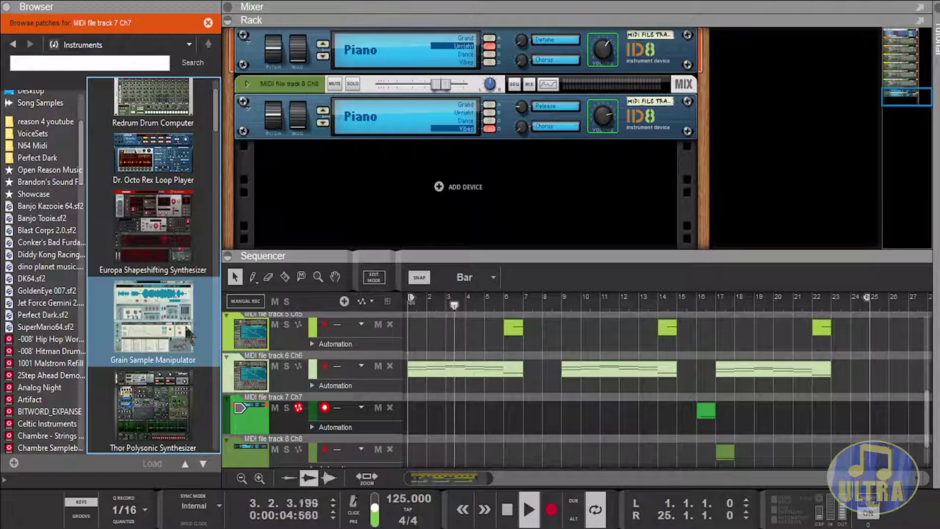
pyautogui.scroll(-4, 173, 334)
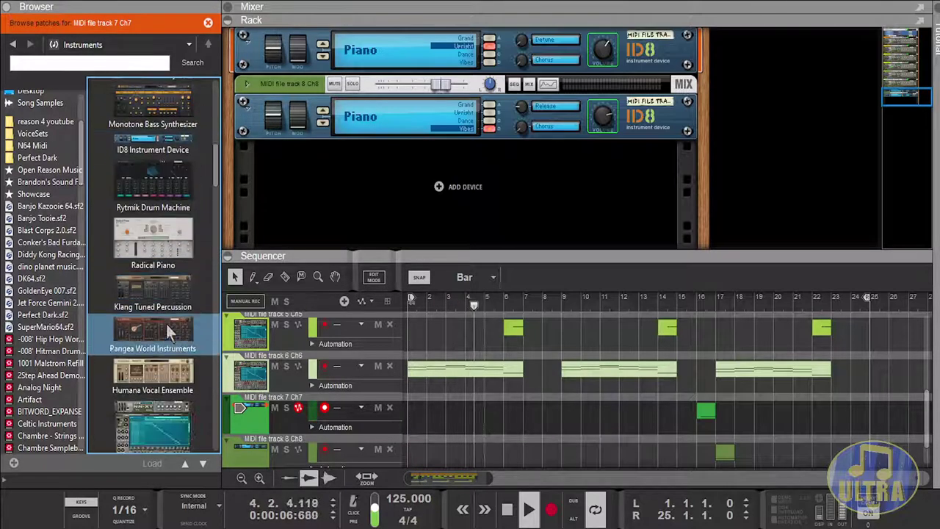
pyautogui.doubleClick(169, 415)
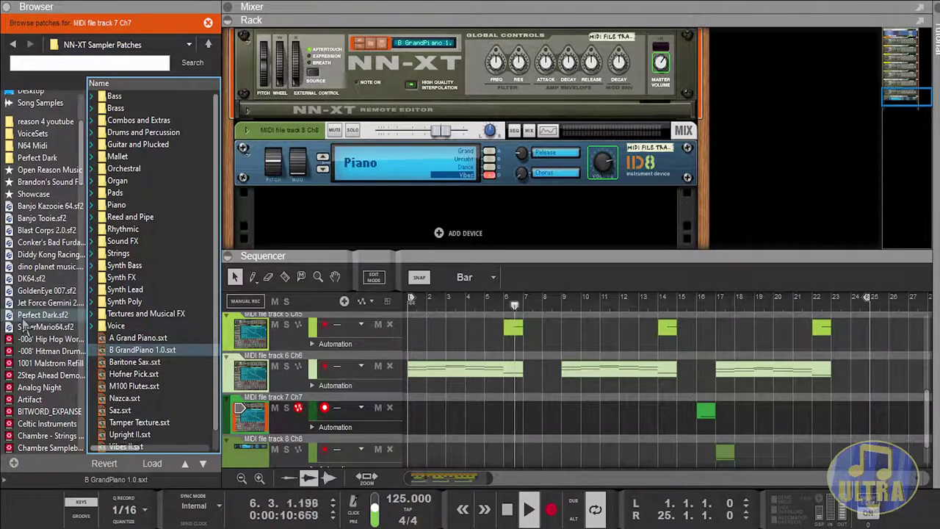
# Step: Load the preset 4. Reverse Cymbal from the Perfect Dark.sf2 soundfont into the sampler of MIDI file track 7 Ch7
pyautogui.click(29, 316)
pyautogui.click(95, 110)
pyautogui.click(91, 96)
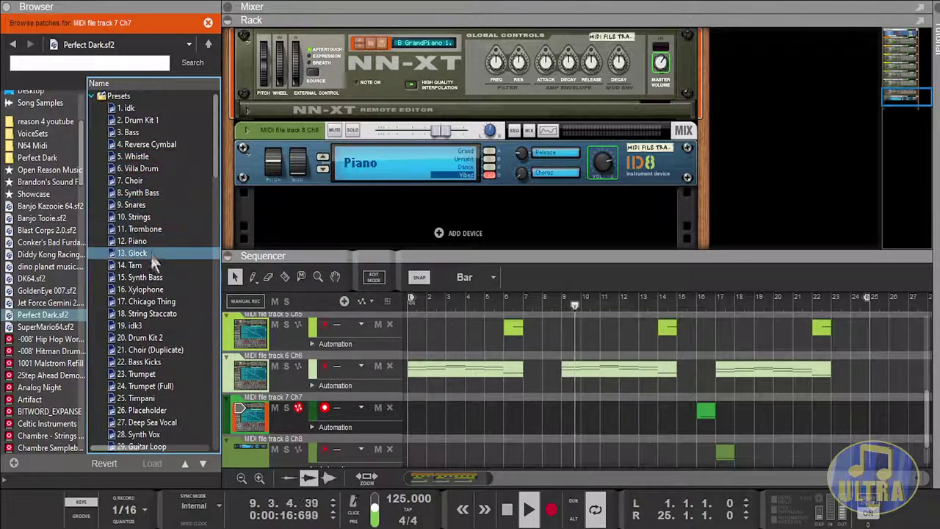
pyautogui.scroll(-1, 162, 316)
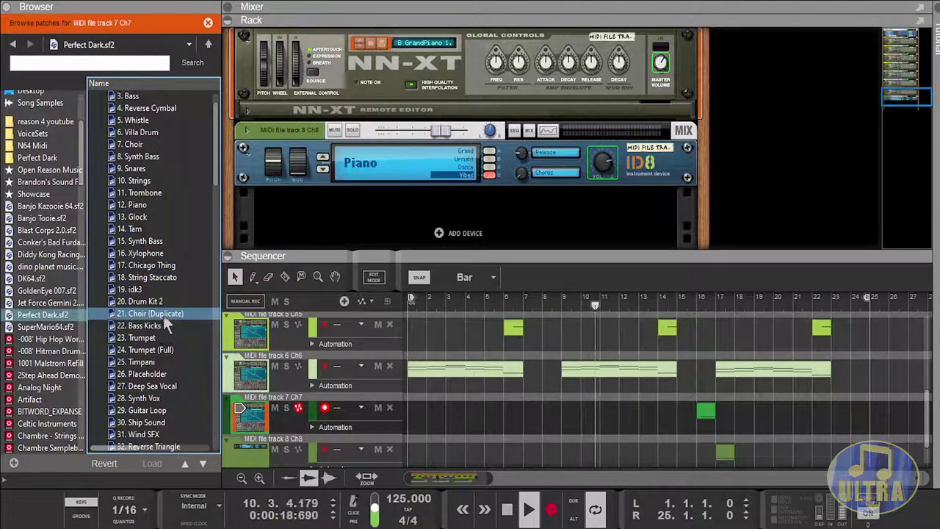
pyautogui.scroll(-2, 165, 315)
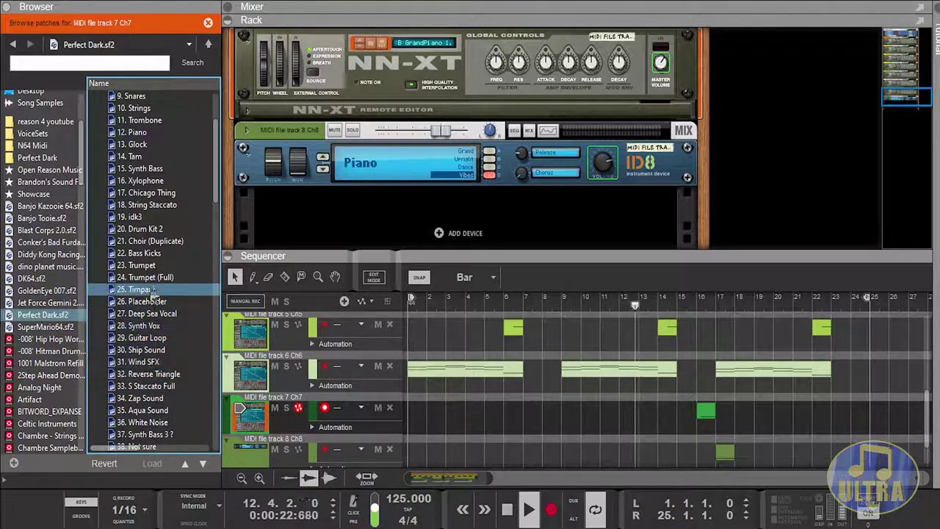
pyautogui.scroll(1, 156, 242)
pyautogui.scroll(2, 155, 240)
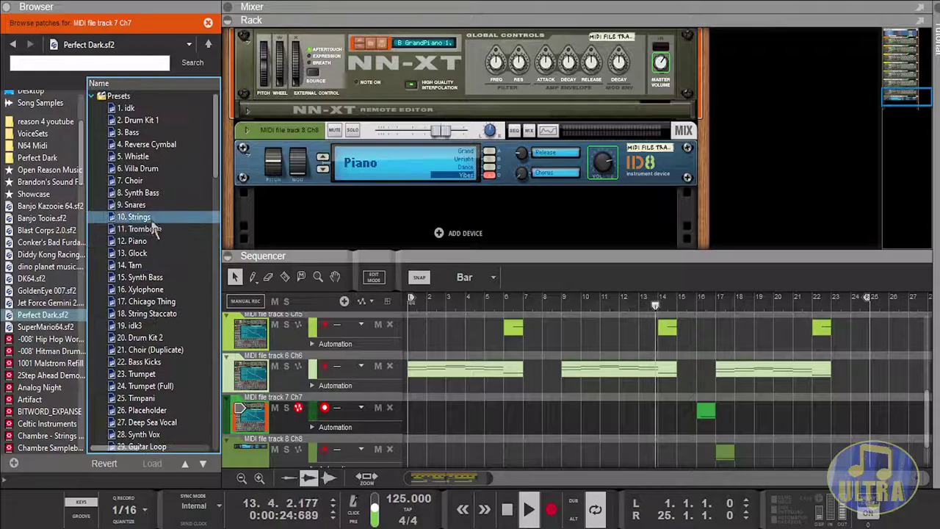
pyautogui.click(155, 146)
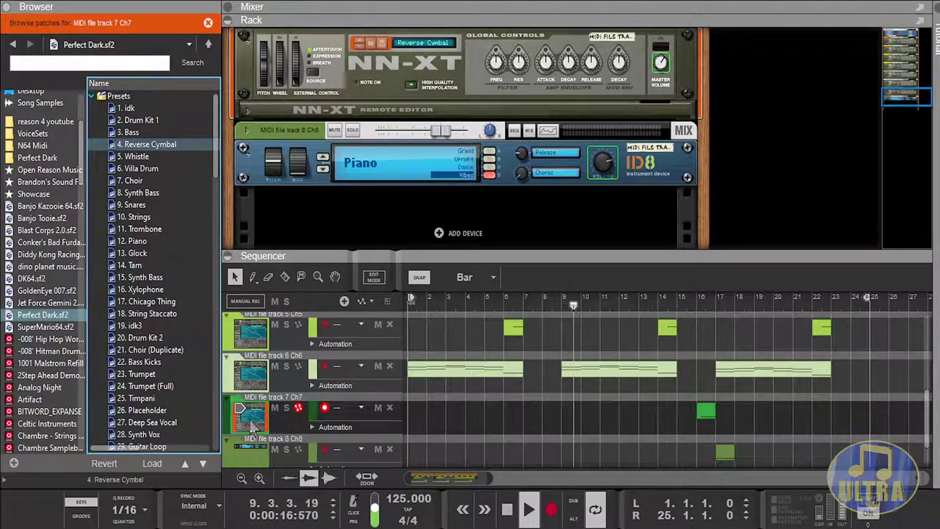
# Step: Browse instruments for MIDI file track 8 Ch8 and replace its ID8 piano with the NN-XT Advanced Sampler
pyautogui.click(259, 457)
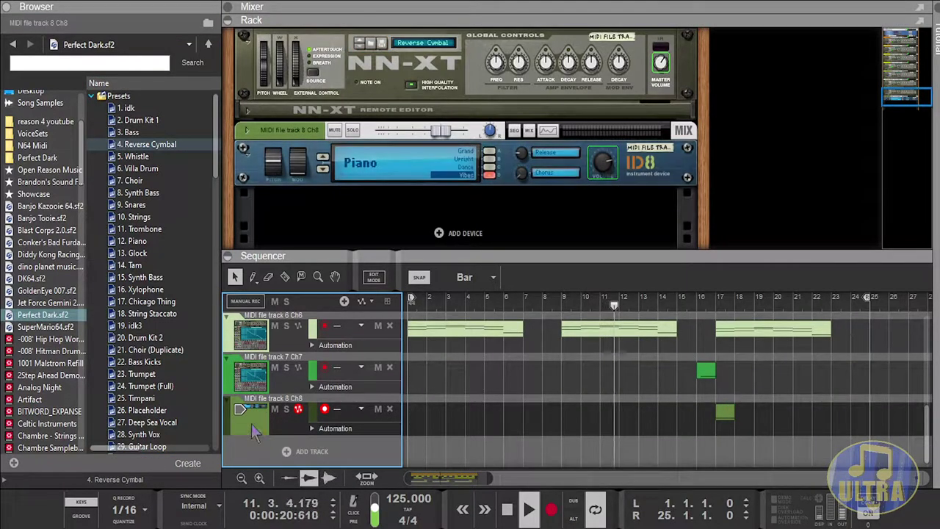
pyautogui.hotkey('ctrl', 'b')
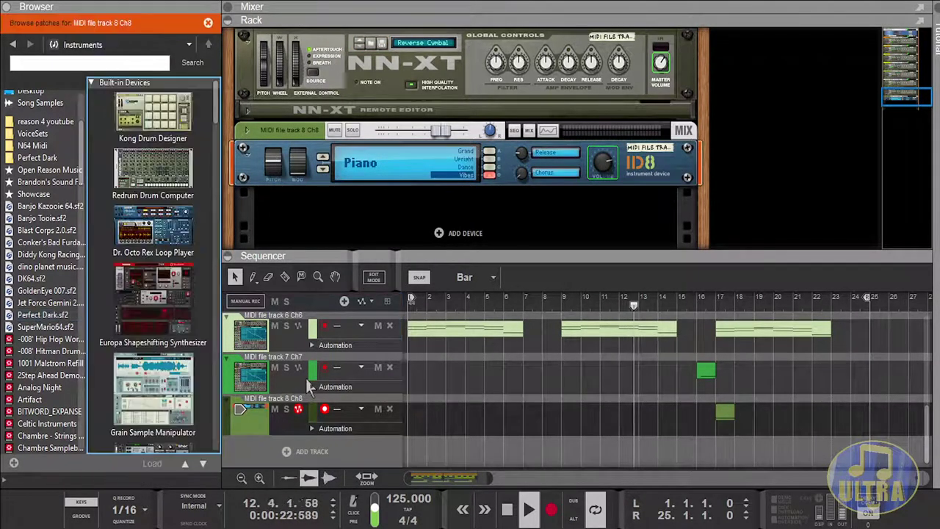
pyautogui.scroll(-6, 154, 264)
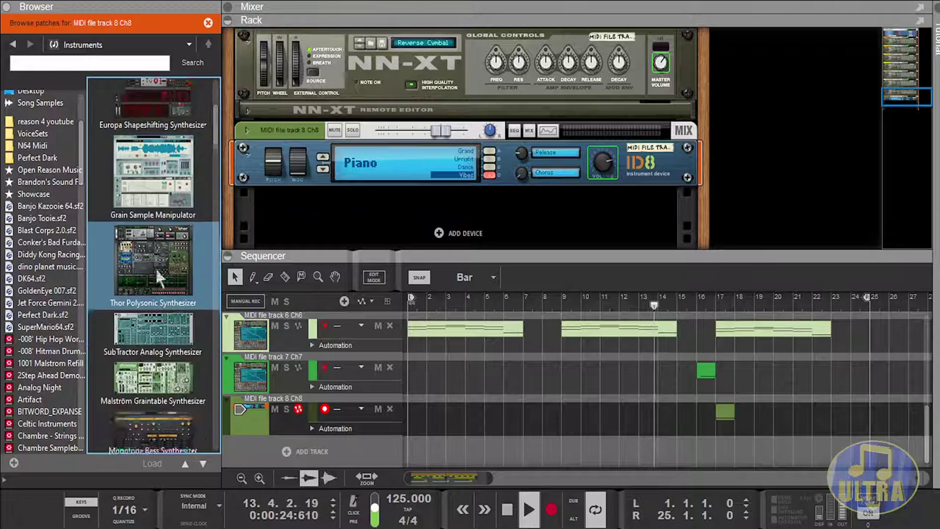
pyautogui.scroll(-6, 157, 277)
pyautogui.doubleClick(160, 334)
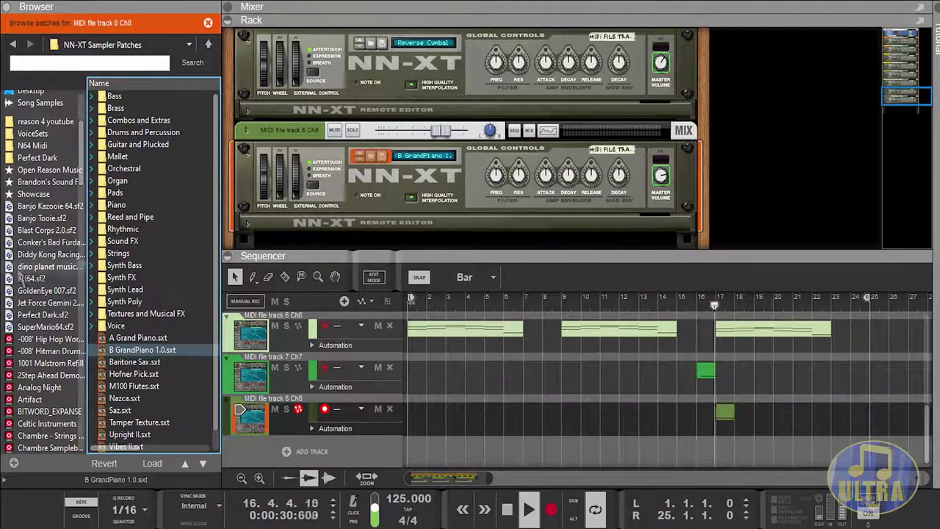
# Step: Load the preset 114. Cymbal from the Perfect Dark.sf2 soundfont into the sampler of MIDI file track 8 Ch8
pyautogui.click(43, 315)
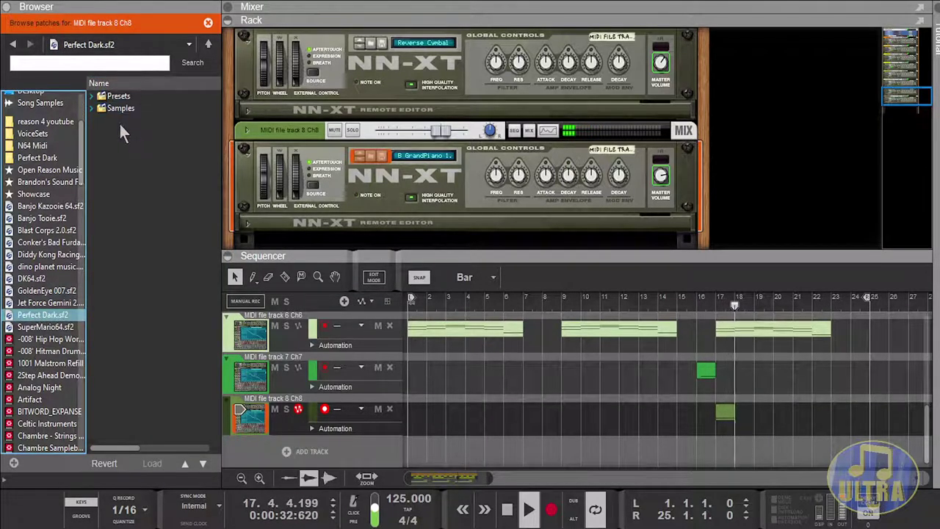
pyautogui.doubleClick(118, 97)
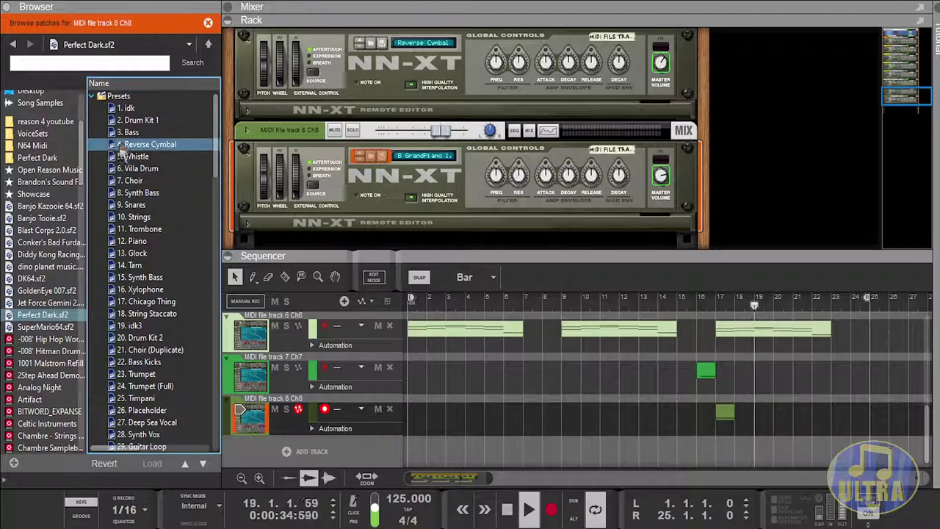
pyautogui.scroll(-10, 147, 242)
pyautogui.scroll(-20, 147, 247)
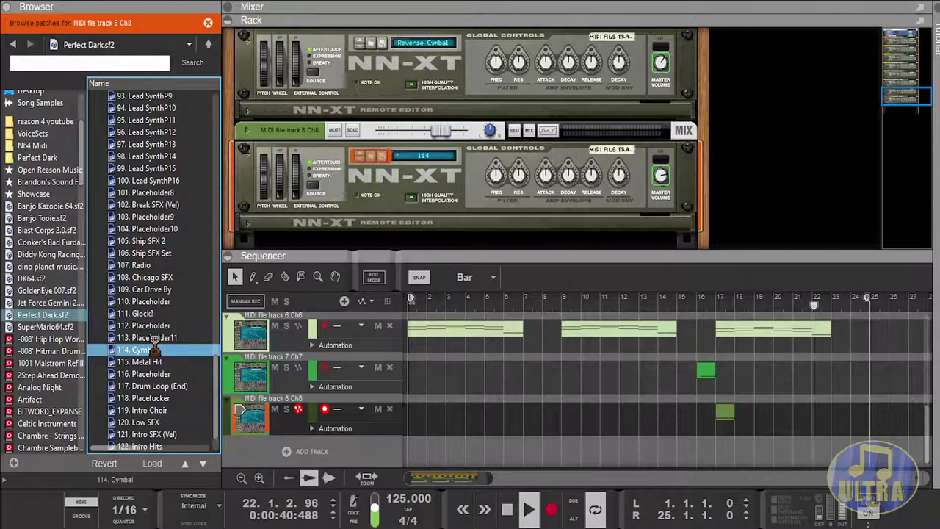
pyautogui.click(257, 432)
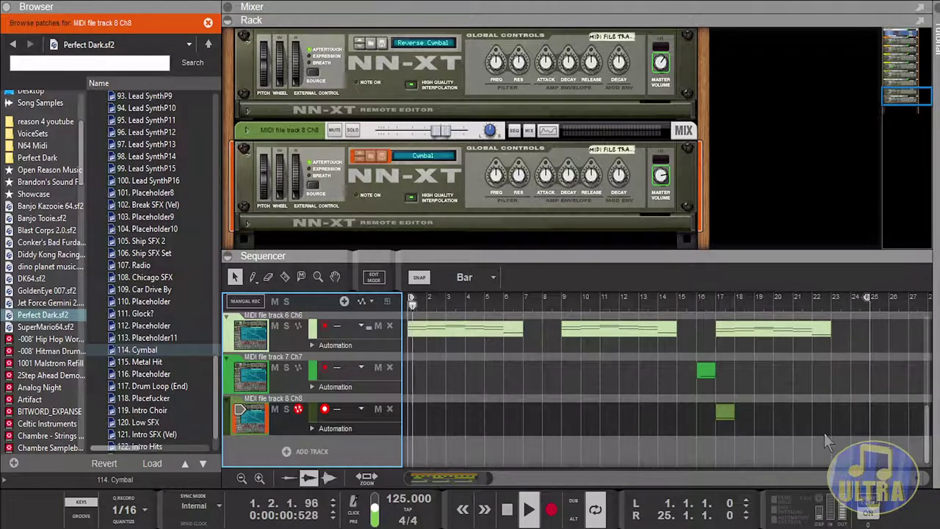
# Step: Select all clips on MIDI file track 3 Ch3 and join them into a single clip
pyautogui.scroll(6, 593, 378)
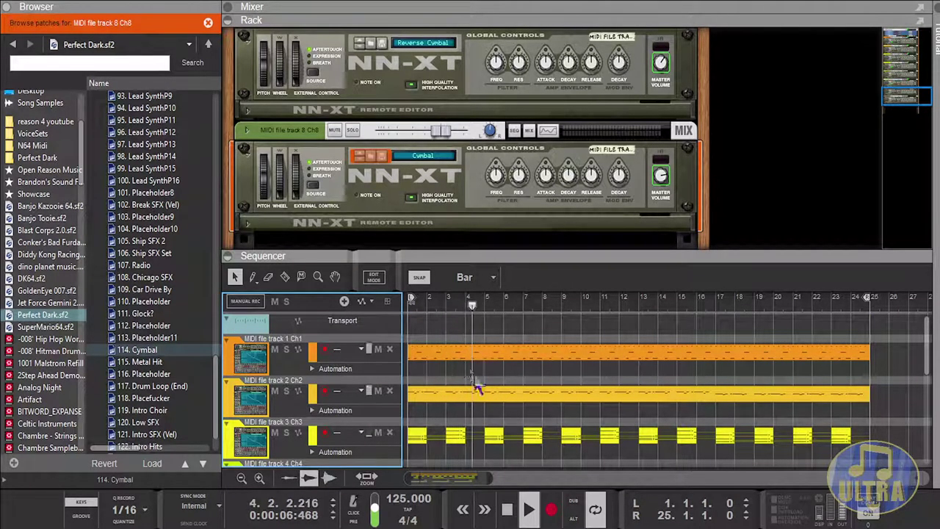
pyautogui.click(416, 439)
pyautogui.keyDown('shift'); pyautogui.click(846, 439); pyautogui.keyUp('shift')
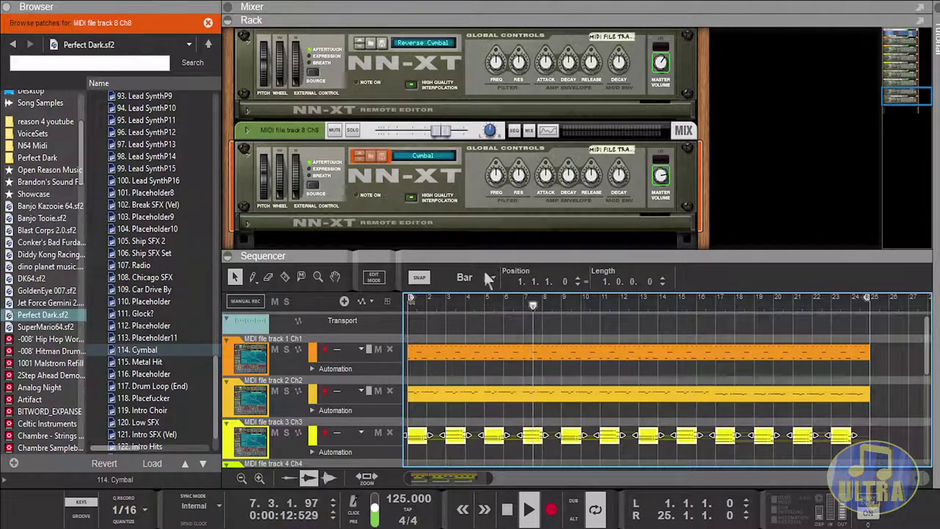
pyautogui.hotkey('ctrl', 'j')
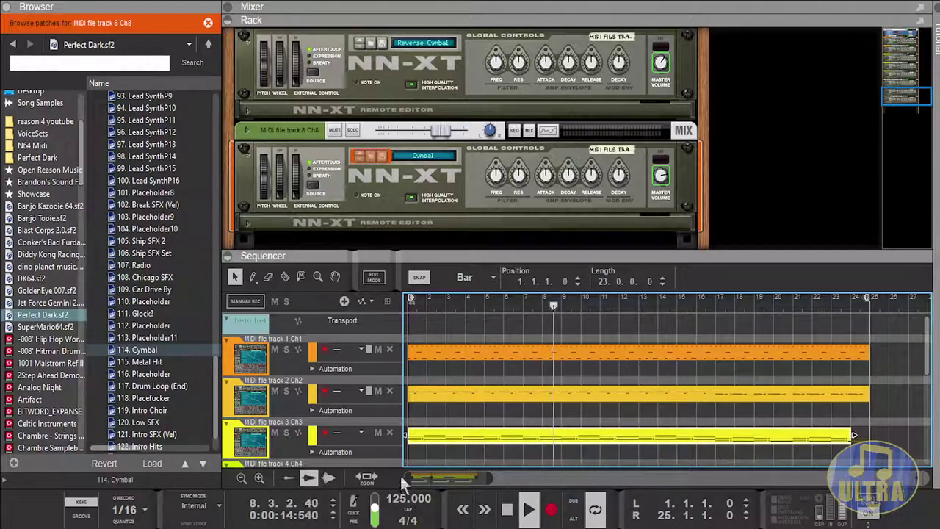
# Step: Open the joined clip of MIDI file track 3 Ch3 for note editing and enlarge the sequencer area
pyautogui.doubleClick(432, 440)
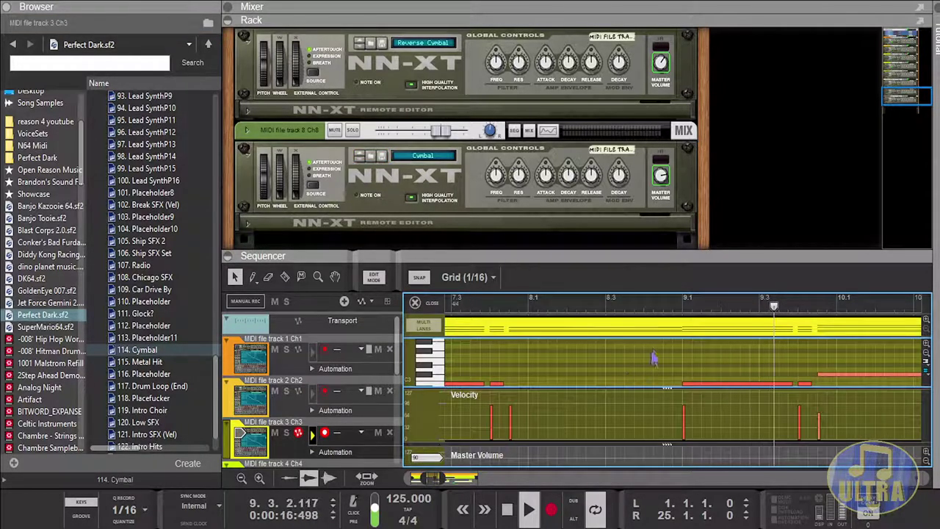
pyautogui.moveTo(629, 257); pyautogui.dragTo(629, 170)
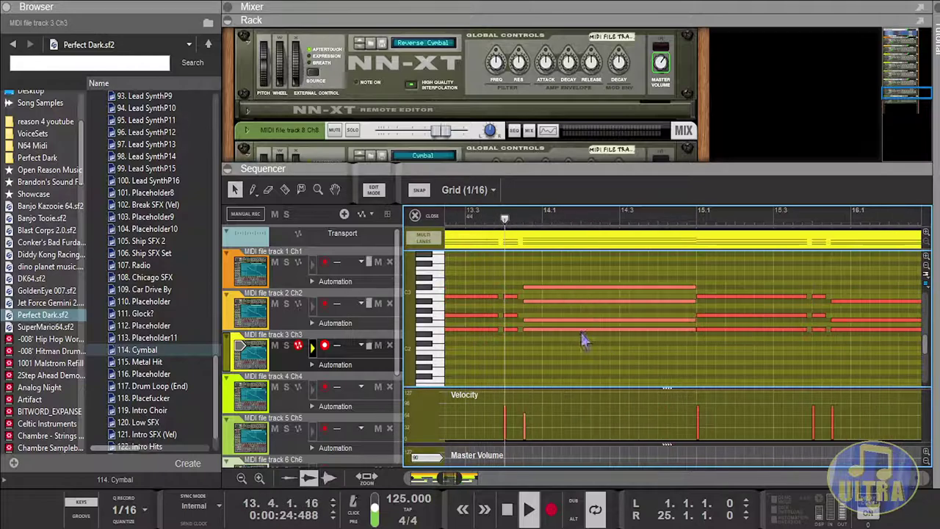
pyautogui.moveTo(553, 360); pyautogui.dragTo(631, 281)
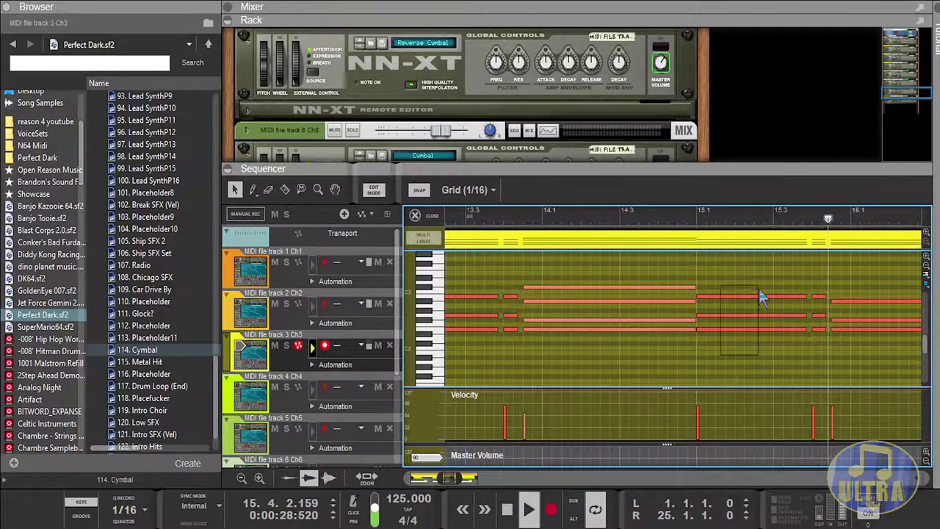
pyautogui.click(705, 372)
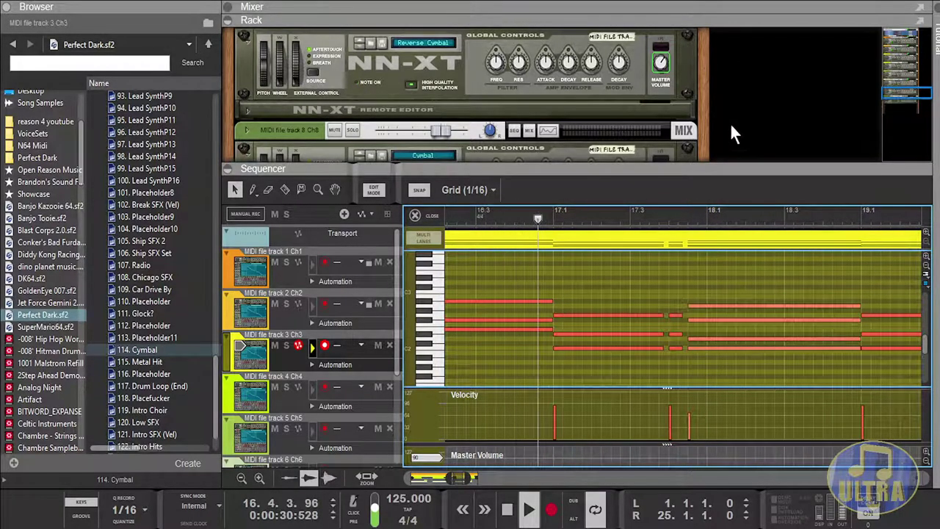
# Step: Select all notes in the MIDI file track 3 Ch3 clip, raise their velocity to 110 and close the clip
pyautogui.hotkey('ctrl', 'a')
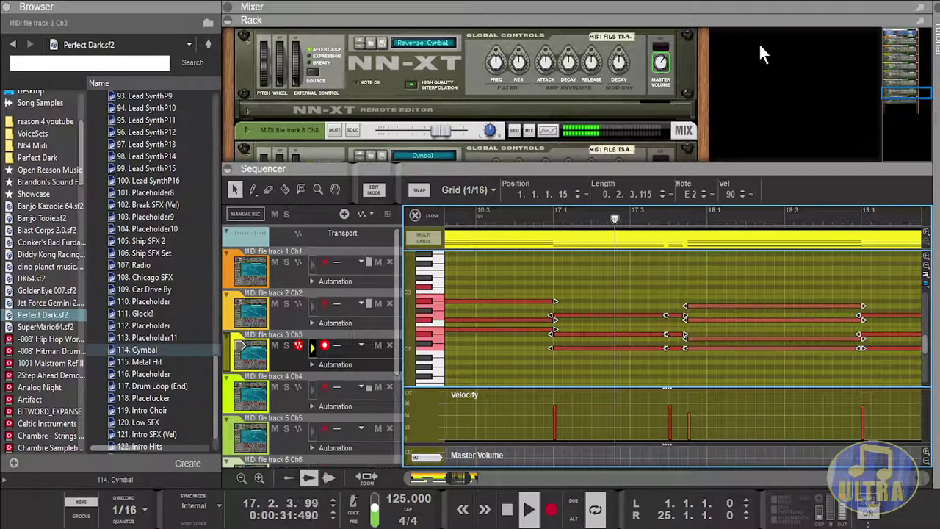
pyautogui.click(742, 191)
pyautogui.click(742, 191)
pyautogui.click(742, 191)
pyautogui.click(742, 191)
pyautogui.click(742, 192)
pyautogui.click(742, 192)
pyautogui.click(742, 193)
pyautogui.click(742, 193)
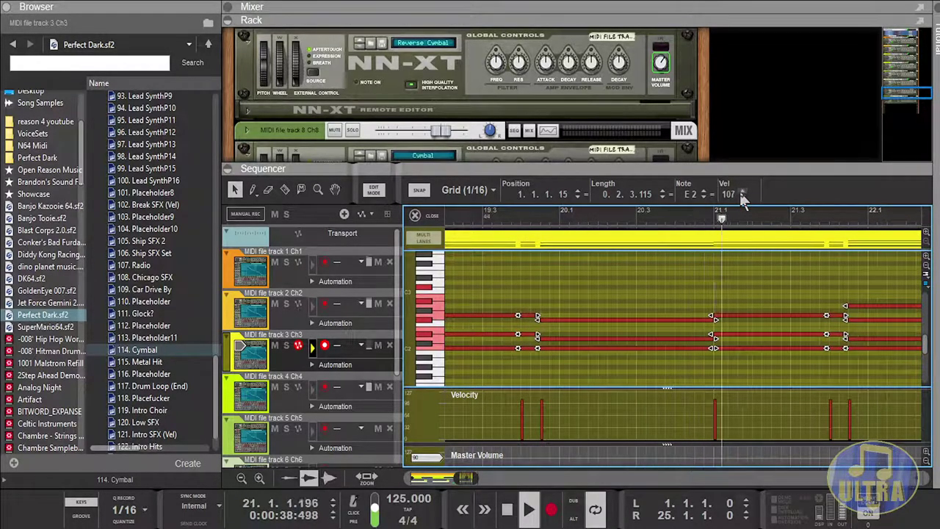
pyautogui.click(742, 191)
pyautogui.click(742, 191)
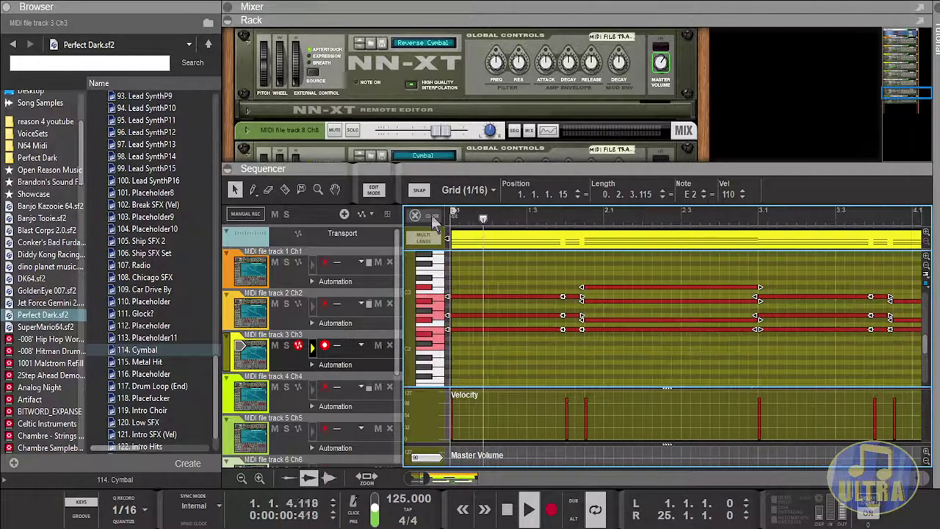
pyautogui.click(431, 214)
# Step: Raise the velocity of all D3 notes in the MIDI file track 1 Ch1 clip to 70 and close the clip
pyautogui.doubleClick(448, 317)
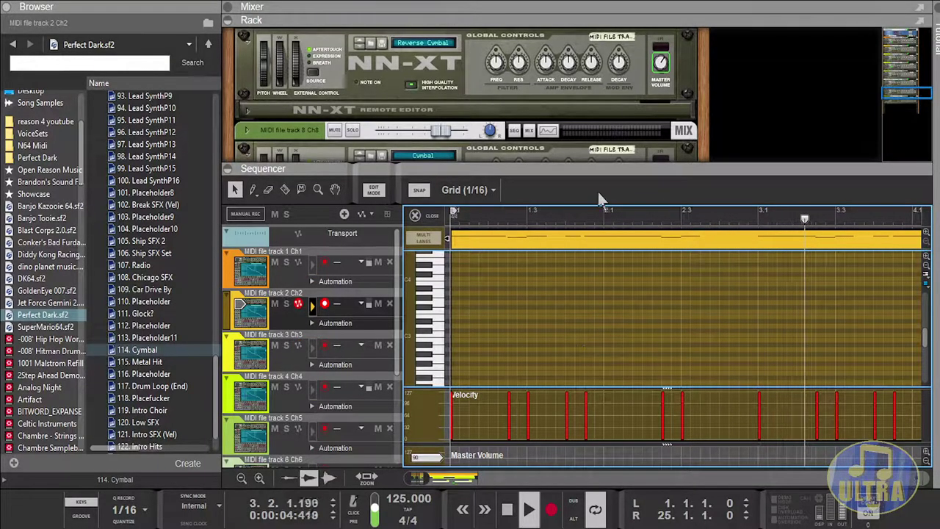
pyautogui.click(431, 216)
pyautogui.doubleClick(446, 269)
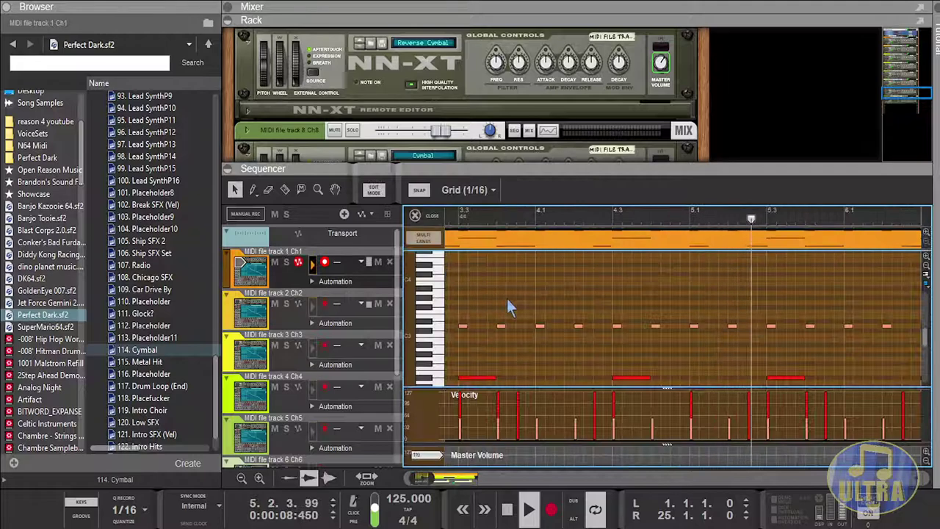
pyautogui.click(435, 325)
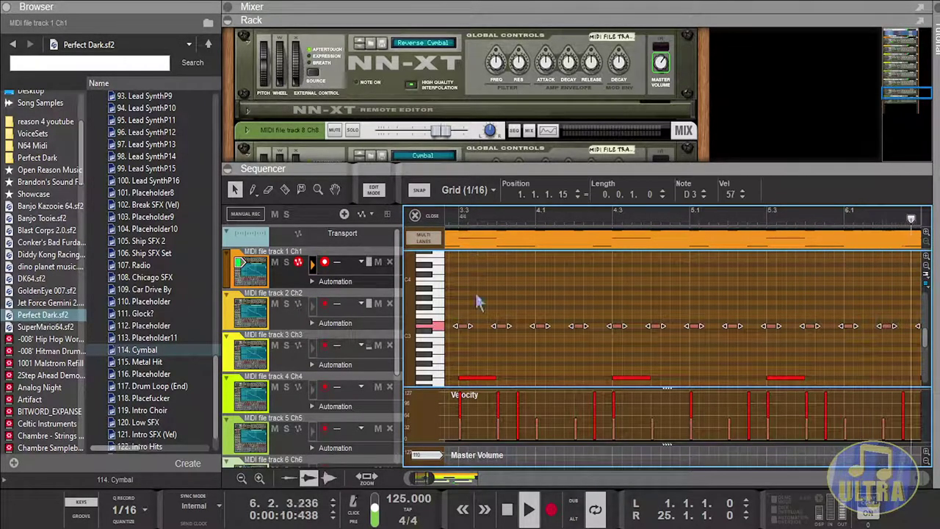
pyautogui.click(743, 192)
pyautogui.click(742, 192)
pyautogui.click(743, 192)
pyautogui.click(743, 192)
pyautogui.click(742, 192)
pyautogui.click(742, 193)
pyautogui.click(743, 193)
pyautogui.click(743, 192)
pyautogui.click(743, 193)
pyautogui.click(743, 193)
pyautogui.click(743, 193)
pyautogui.click(743, 193)
pyautogui.click(742, 193)
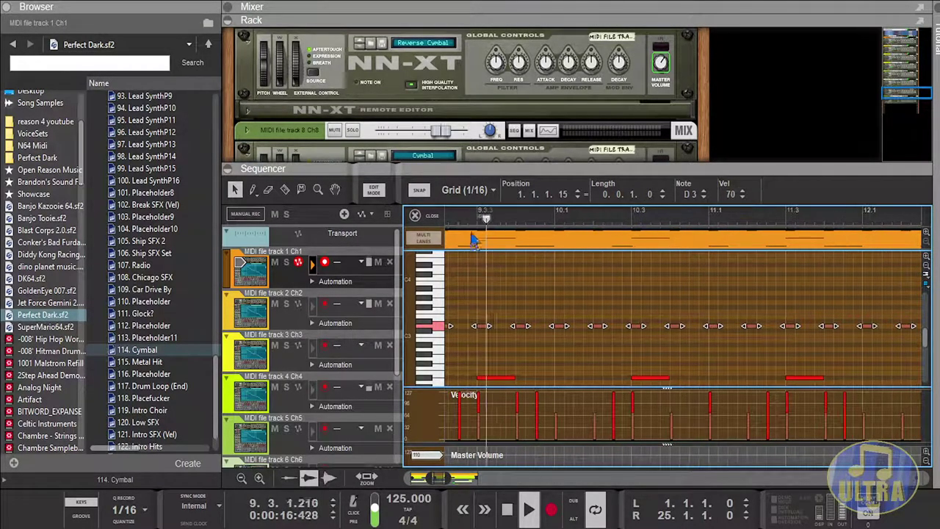
pyautogui.scroll(-3, 542, 301)
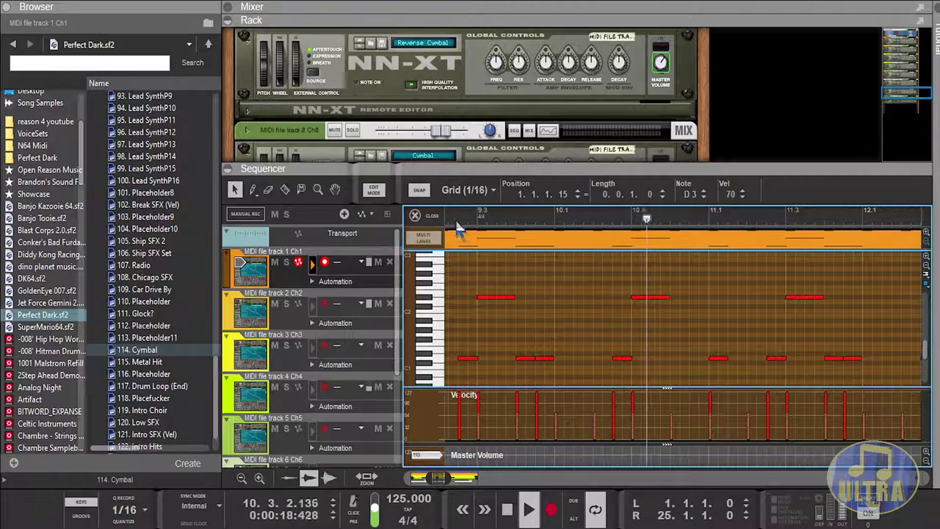
pyautogui.click(417, 215)
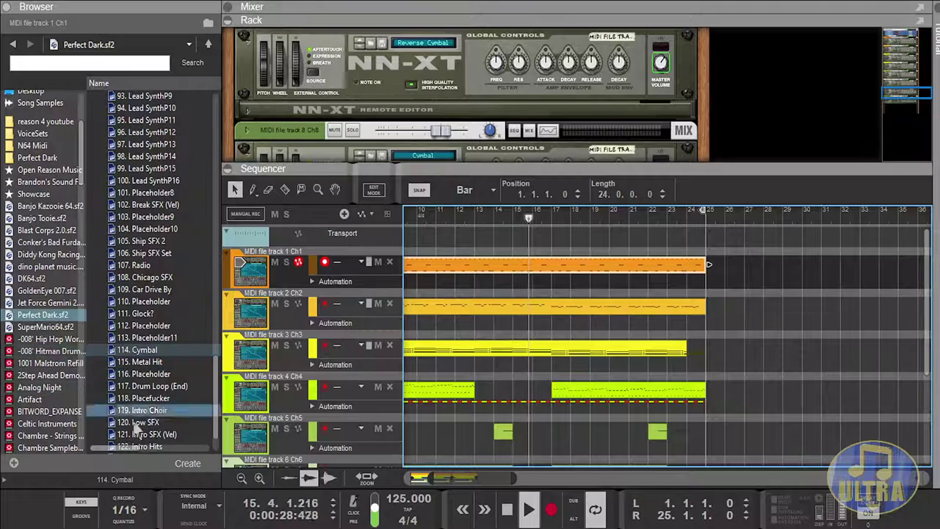
# Step: Set the amp envelope attack of the Choir sampler on MIDI file track 6 Ch6 to 30
pyautogui.scroll(-3, 461, 351)
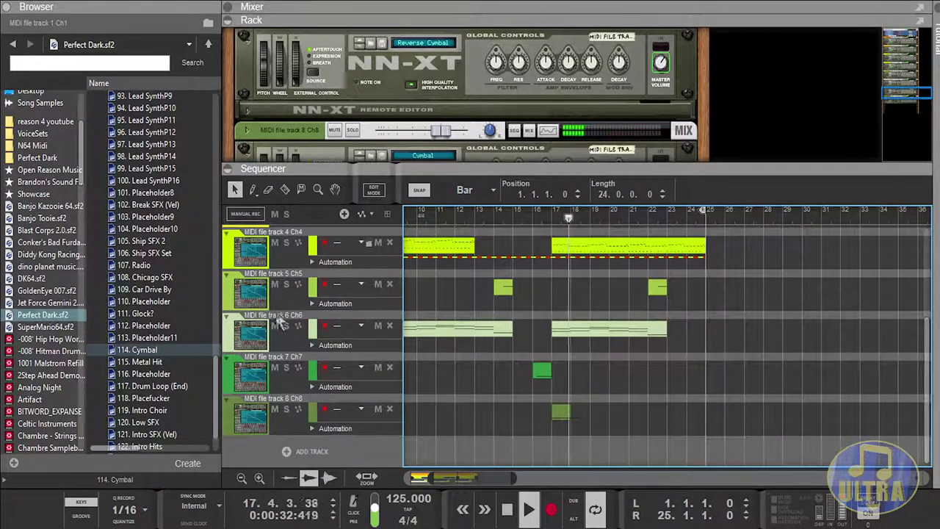
pyautogui.click(241, 327)
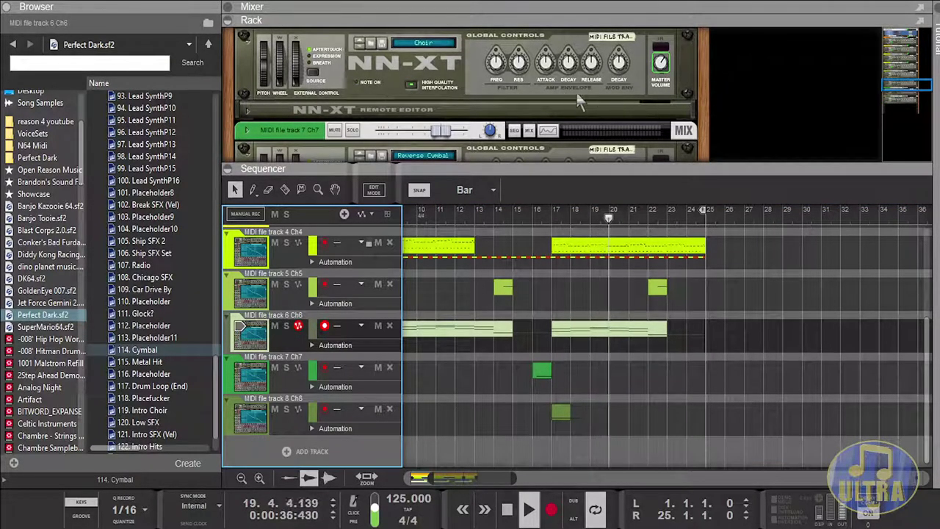
pyautogui.click(550, 65)
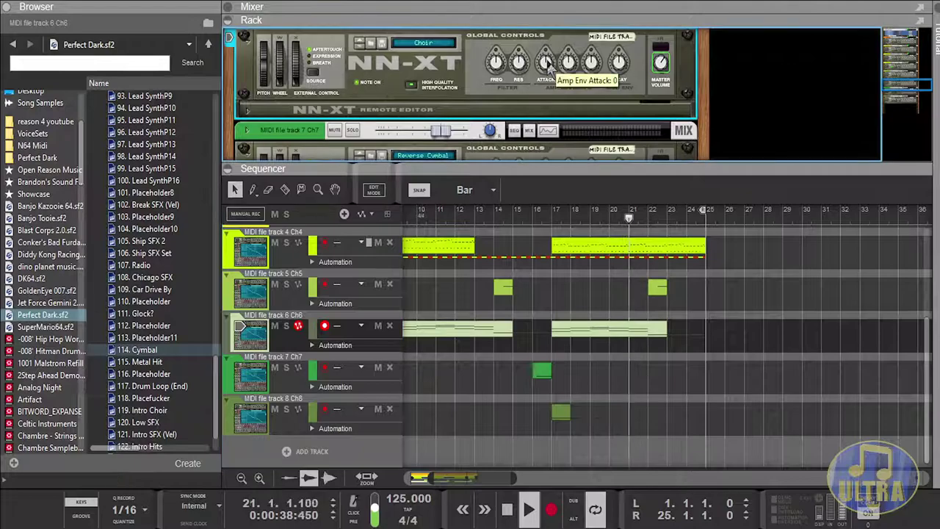
pyautogui.moveTo(548, 63); pyautogui.dragTo(548, 62)
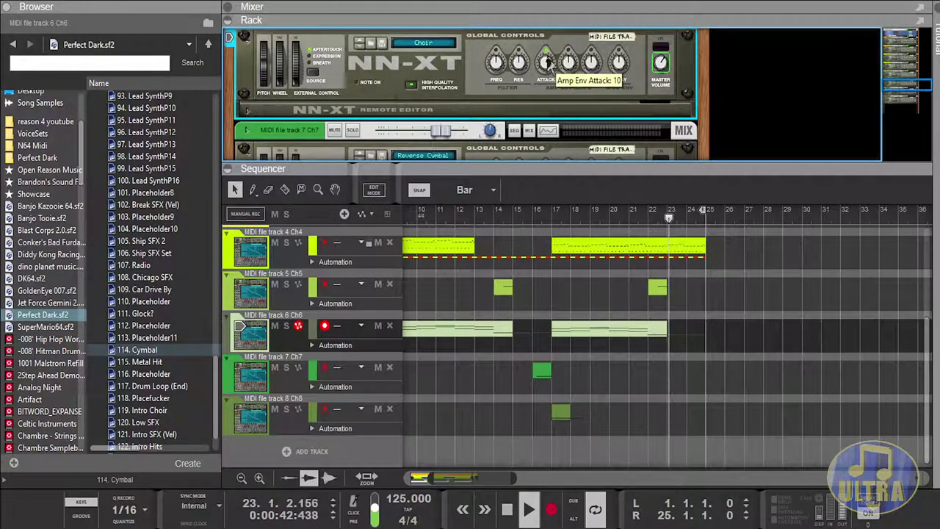
pyautogui.moveTo(550, 65); pyautogui.dragTo(550, 64)
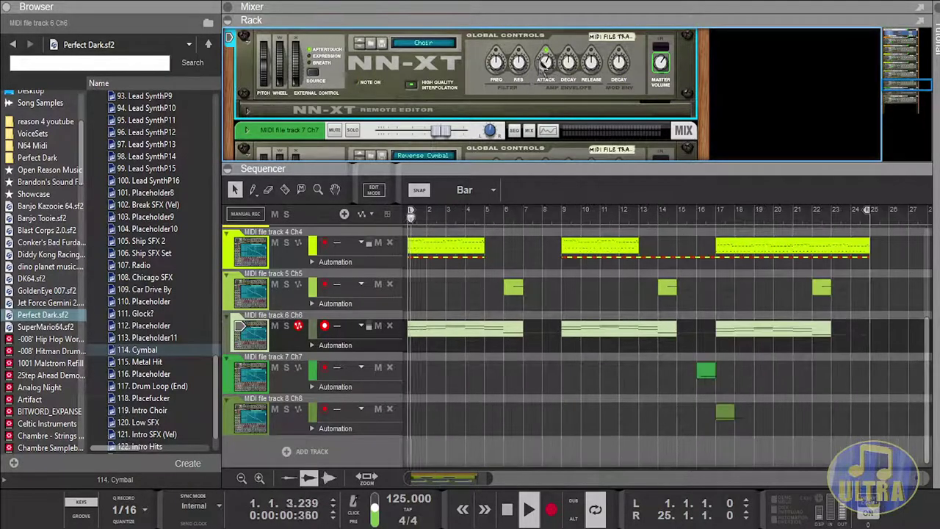
pyautogui.moveTo(547, 62)
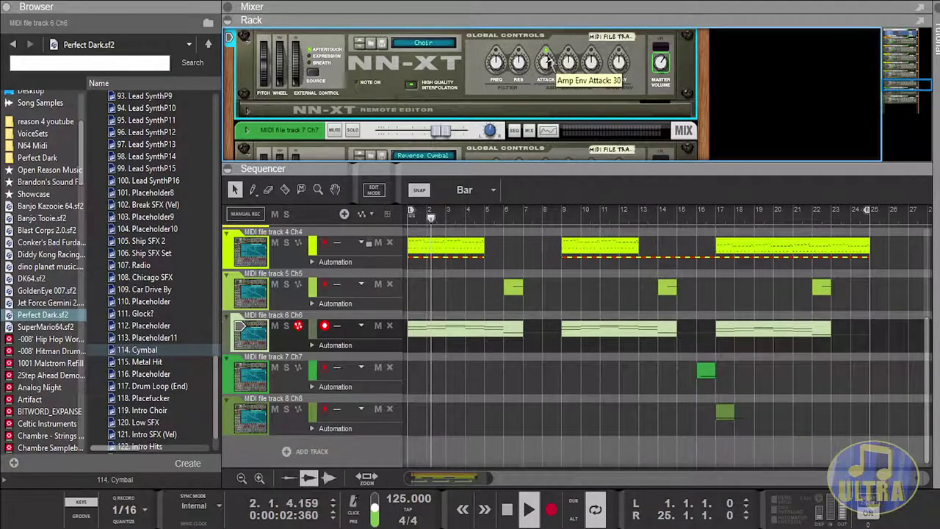
pyautogui.moveTo(546, 64); pyautogui.dragTo(548, 78)
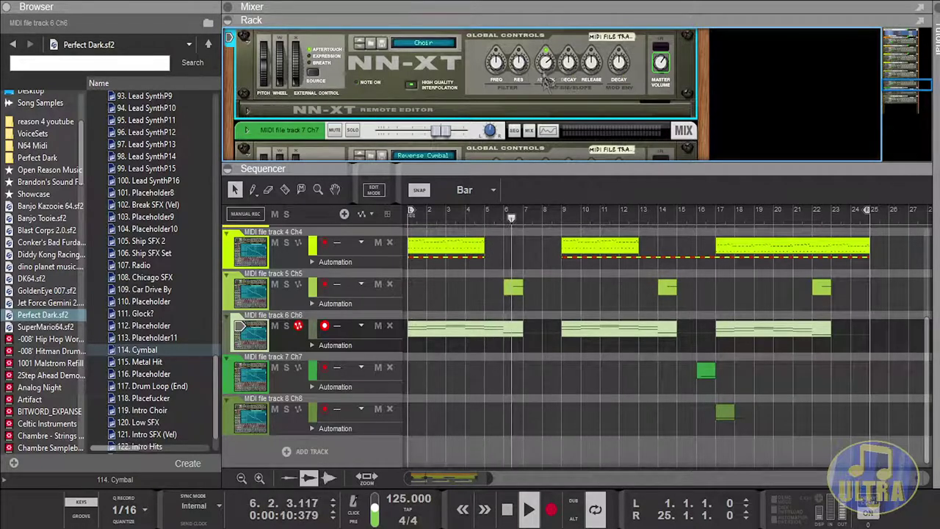
pyautogui.scroll(1, 546, 92)
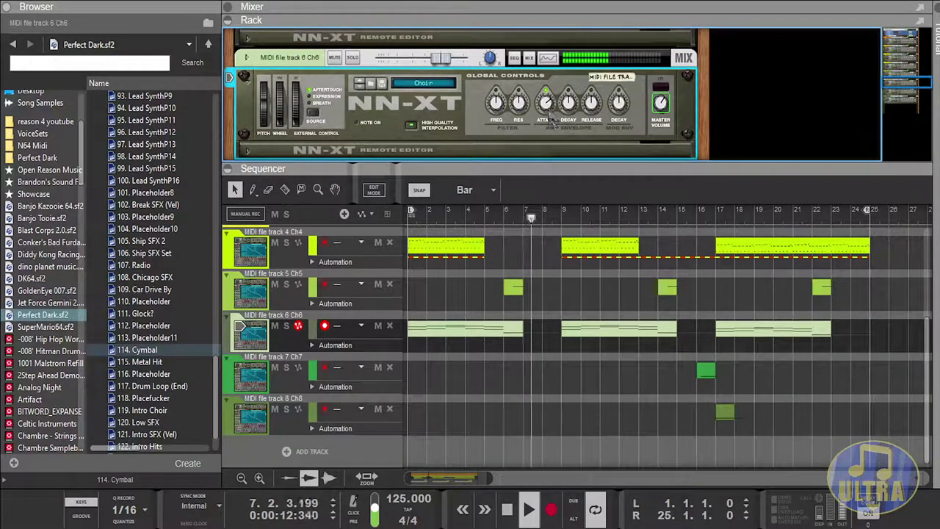
pyautogui.click(313, 352)
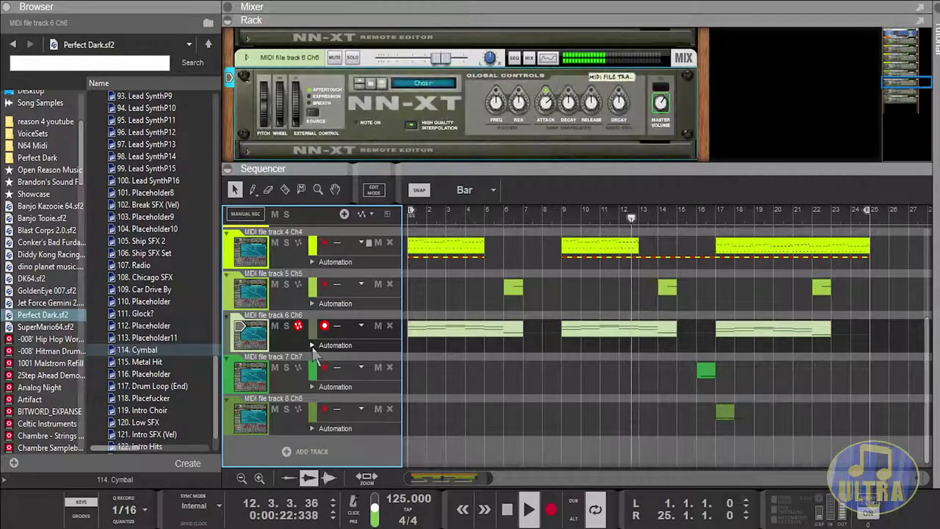
pyautogui.click(313, 347)
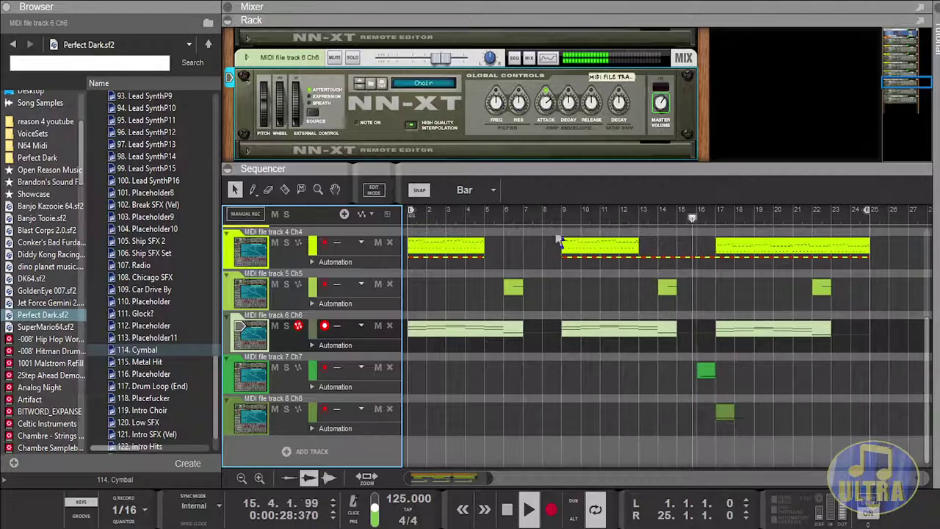
# Step: Lower the mix channel level of the Reverse Cymbal track, MIDI file track 7 Ch7, to -1.57 dB
pyautogui.click(258, 376)
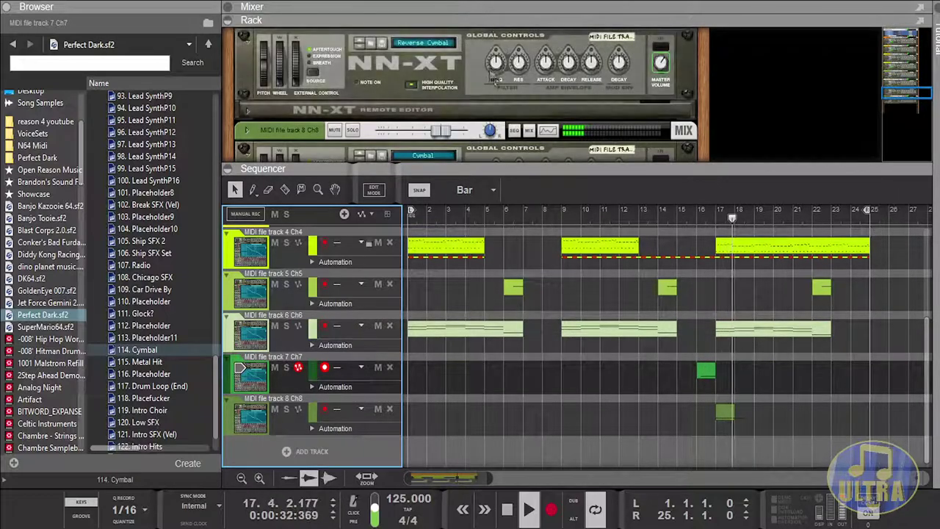
pyautogui.click(441, 62)
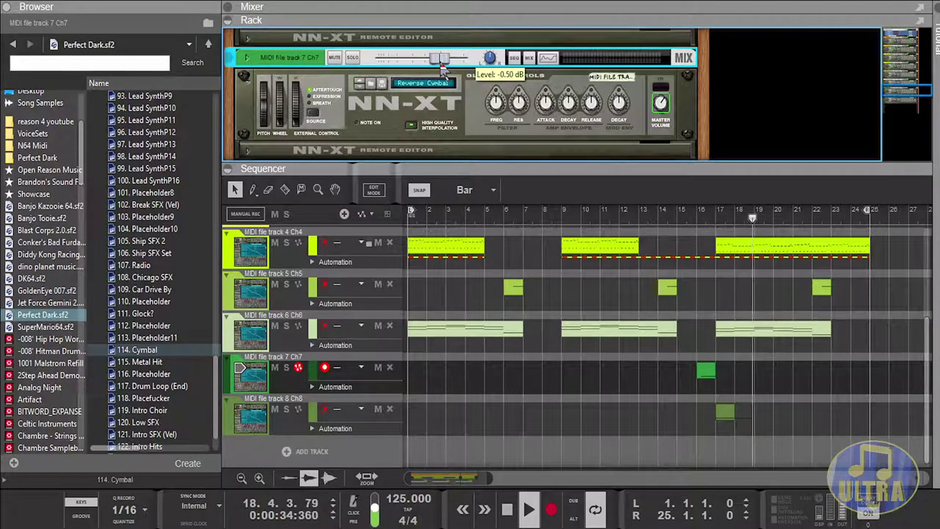
pyautogui.moveTo(441, 63); pyautogui.dragTo(439, 63)
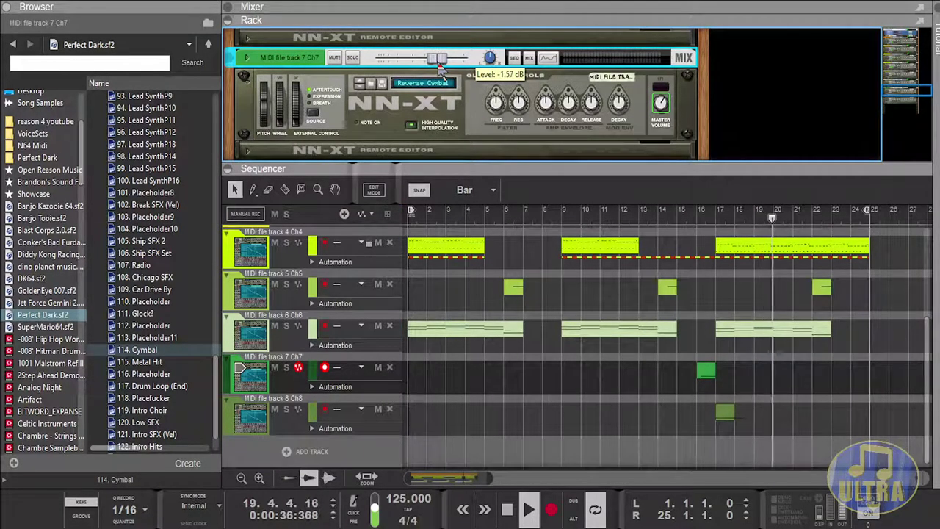
# Step: Slightly lower the mix channel level of the Cymbal track, MIDI file track 8 Ch8
pyautogui.click(260, 418)
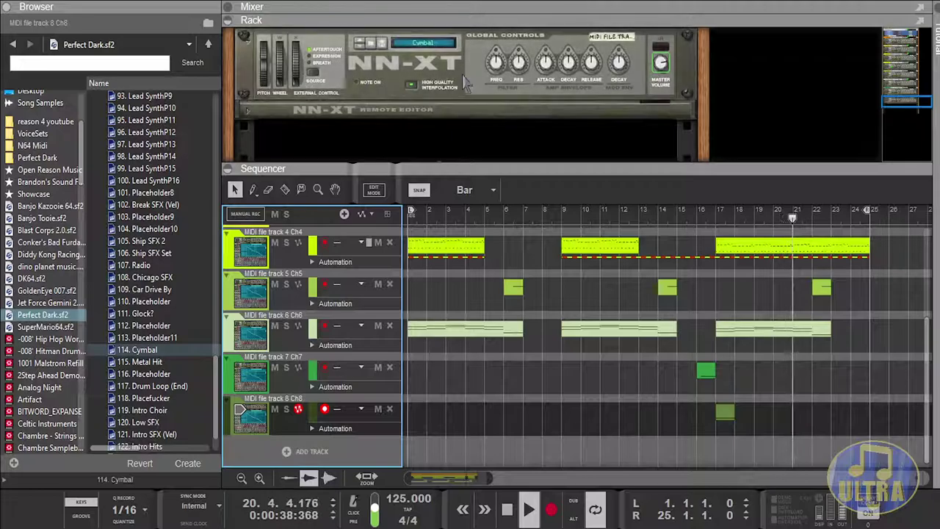
pyautogui.scroll(1, 462, 82)
pyautogui.click(441, 61)
pyautogui.moveTo(441, 63); pyautogui.dragTo(438, 63)
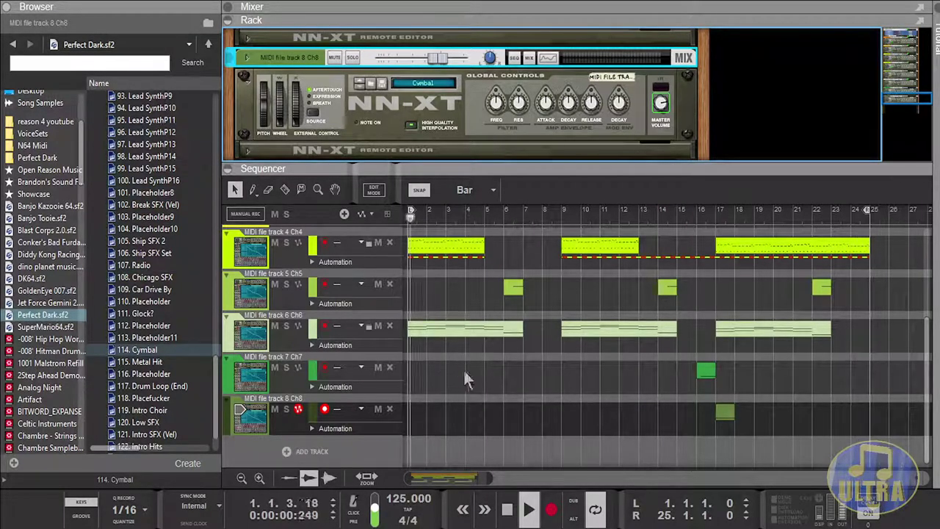
# Step: Lower the mix channel level of the Pitch Down track, MIDI file track 5 Ch5
pyautogui.scroll(2, 500, 360)
pyautogui.scroll(2, 488, 346)
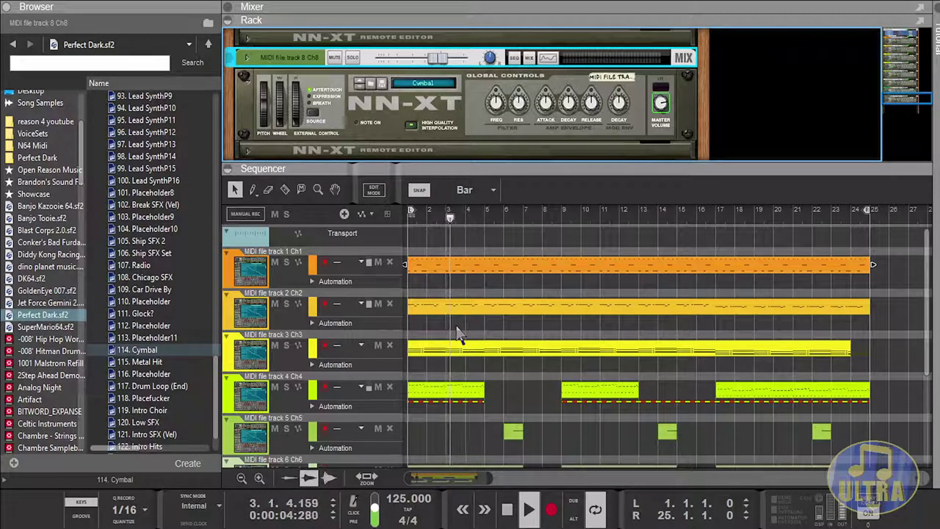
pyautogui.scroll(-2, 458, 334)
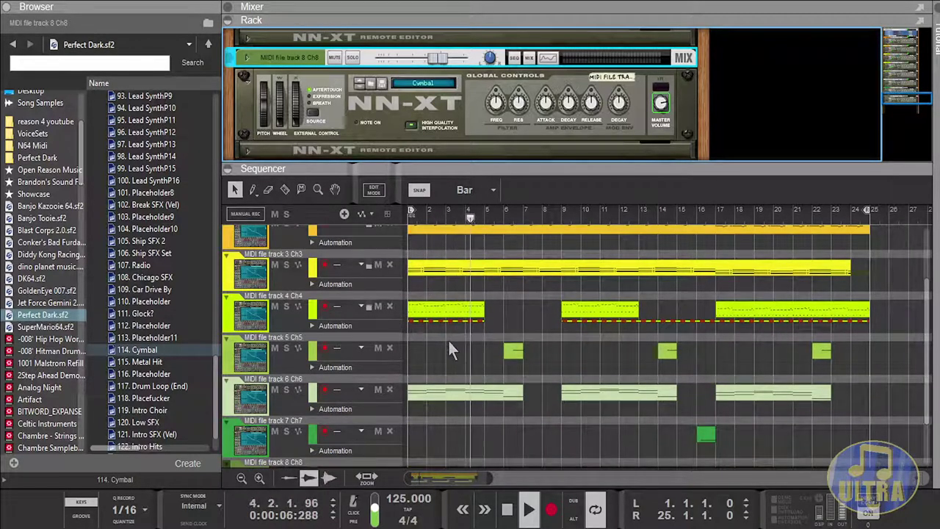
pyautogui.click(243, 350)
pyautogui.scroll(1, 440, 123)
pyautogui.moveTo(442, 57)
pyautogui.mouseDown()
pyautogui.moveTo(426, 57)
pyautogui.moveTo(426, 66)
pyautogui.mouseUp()
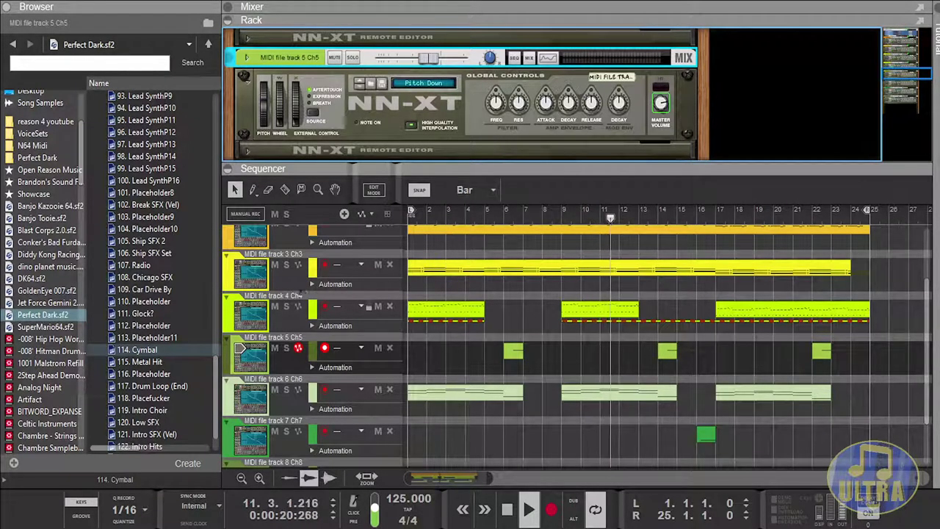
# Step: Solo MIDI file track 4 Ch4, unfold its automation lanes and add an Expression lane for its sampler
pyautogui.click(286, 307)
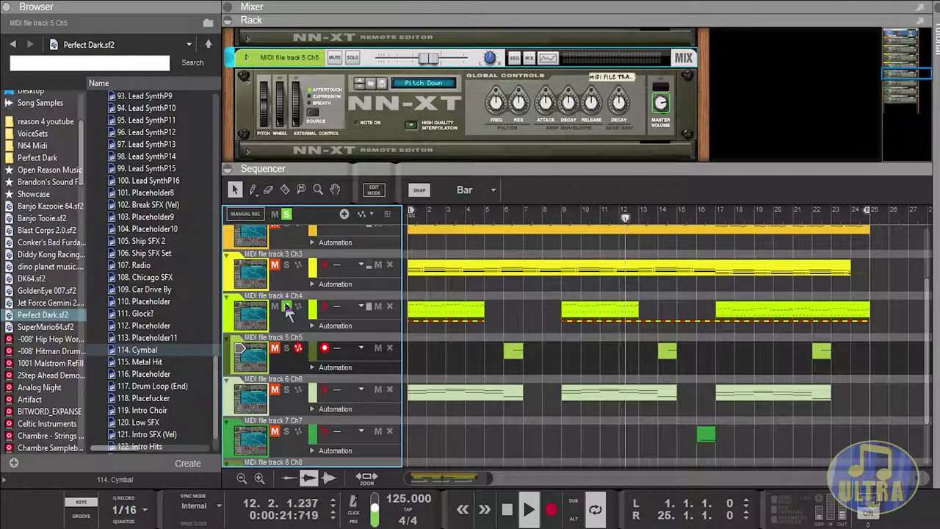
pyautogui.click(255, 327)
pyautogui.click(312, 326)
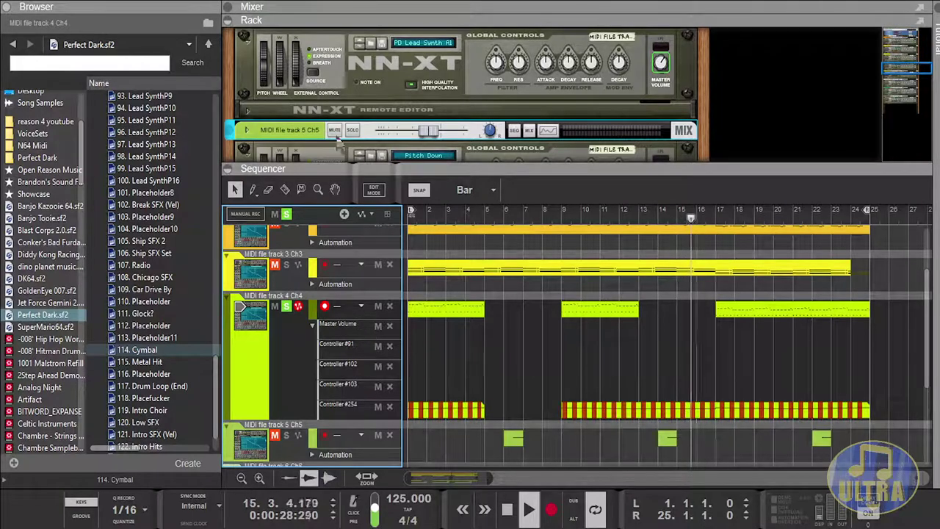
pyautogui.click(299, 73)
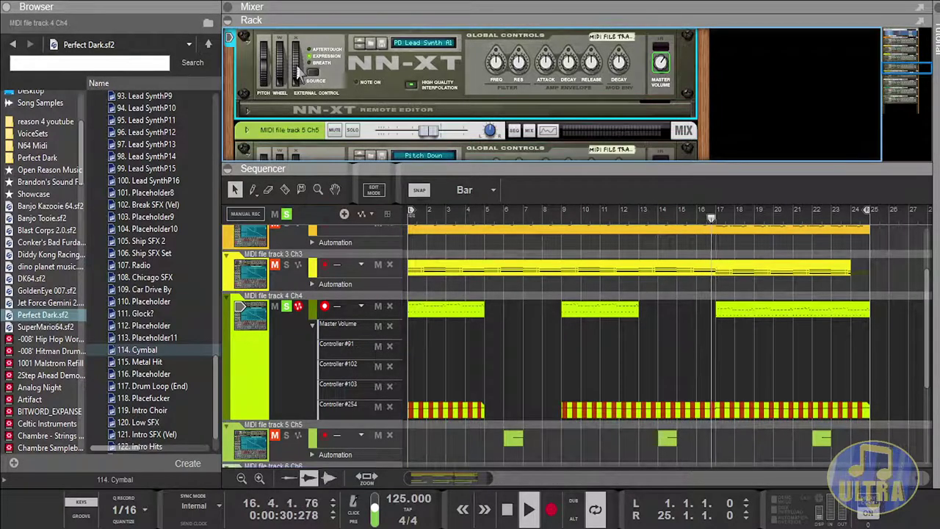
pyautogui.keyDown('alt'); pyautogui.click(298, 71); pyautogui.keyUp('alt')
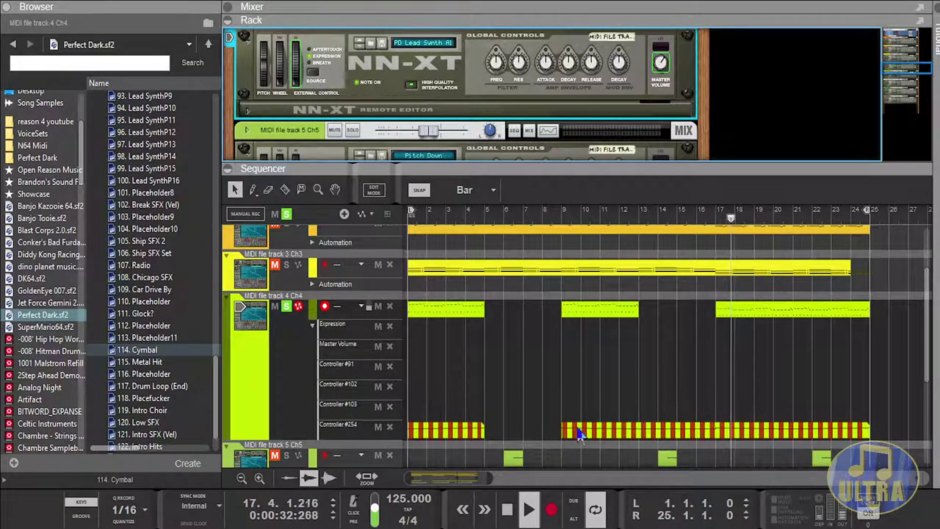
# Step: Move both automation clips of MIDI file track 4 Ch4 from the Controller #254 lane to the Expression lane
pyautogui.click(481, 430)
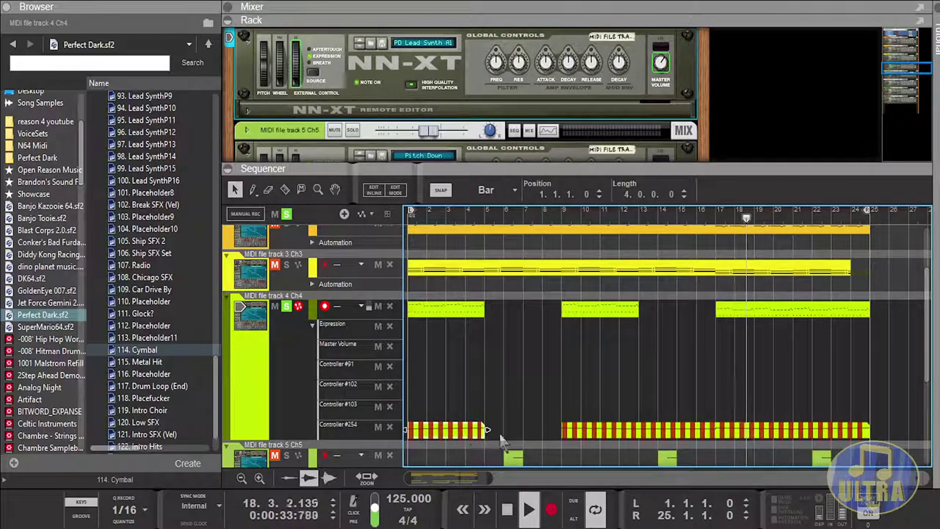
pyautogui.keyDown('shift'); pyautogui.click(623, 435); pyautogui.keyUp('shift')
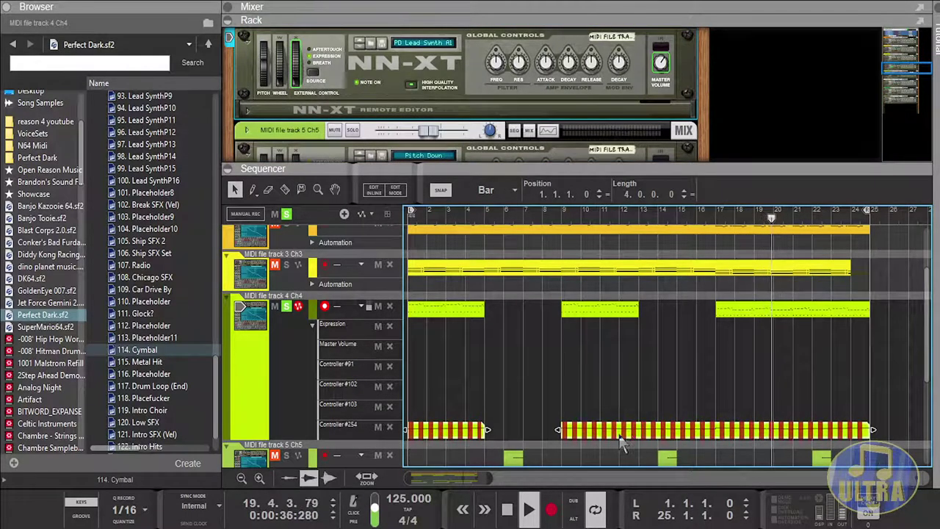
pyautogui.moveTo(619, 437); pyautogui.dragTo(615, 337)
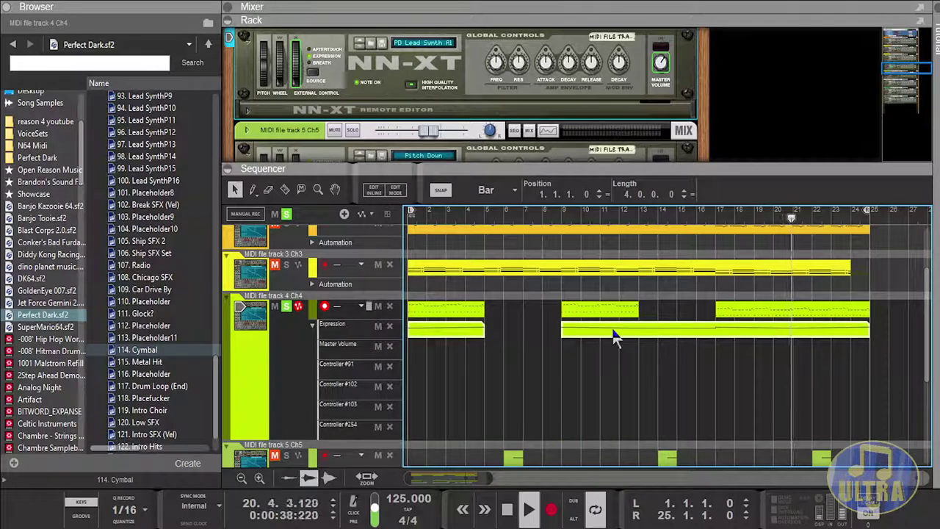
# Step: Stop playback, set the loop to the first note clip of MIDI file track 4 Ch4 and open it for editing
pyautogui.click(483, 215)
pyautogui.click(461, 216)
pyautogui.press('space')
pyautogui.click(426, 312)
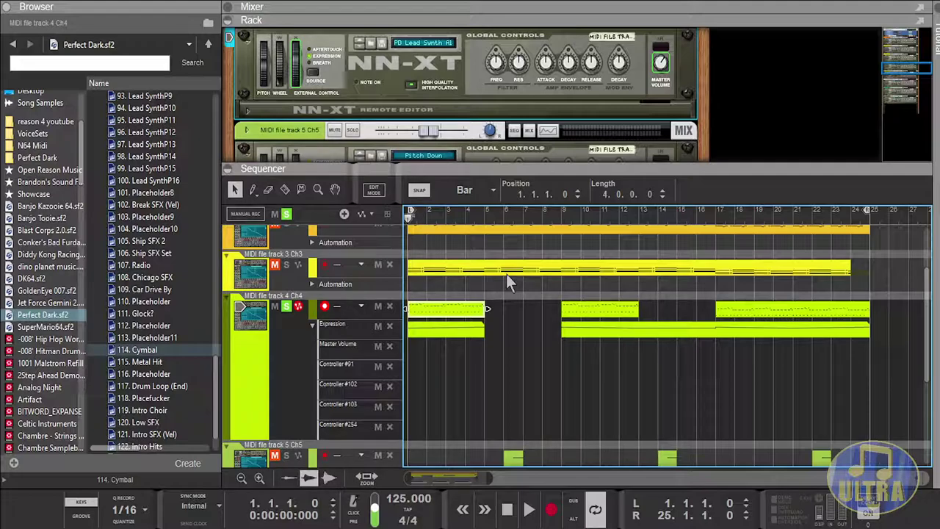
pyautogui.hotkey('ctrl', 'l')
pyautogui.doubleClick(476, 311)
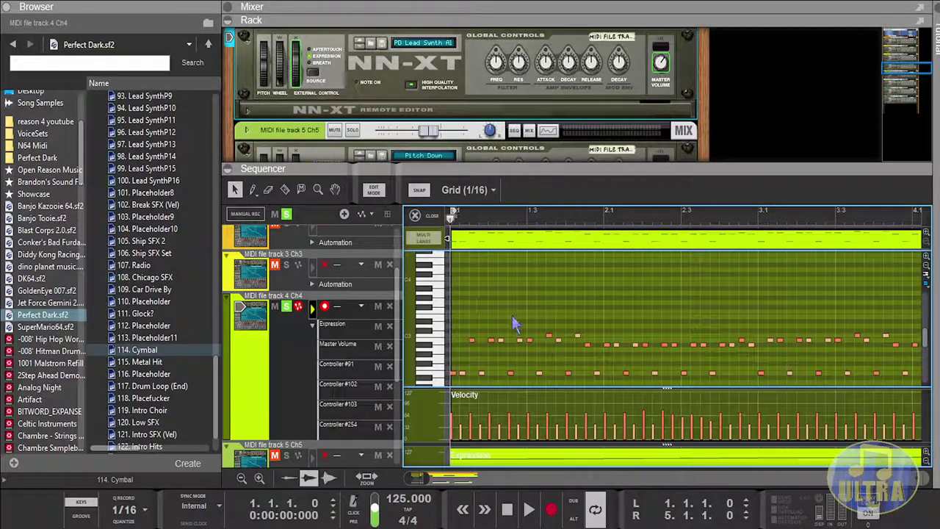
# Step: Play back the start of the looped MIDI file track 4 Ch4 clip, then stop
pyautogui.scroll(-3, 514, 323)
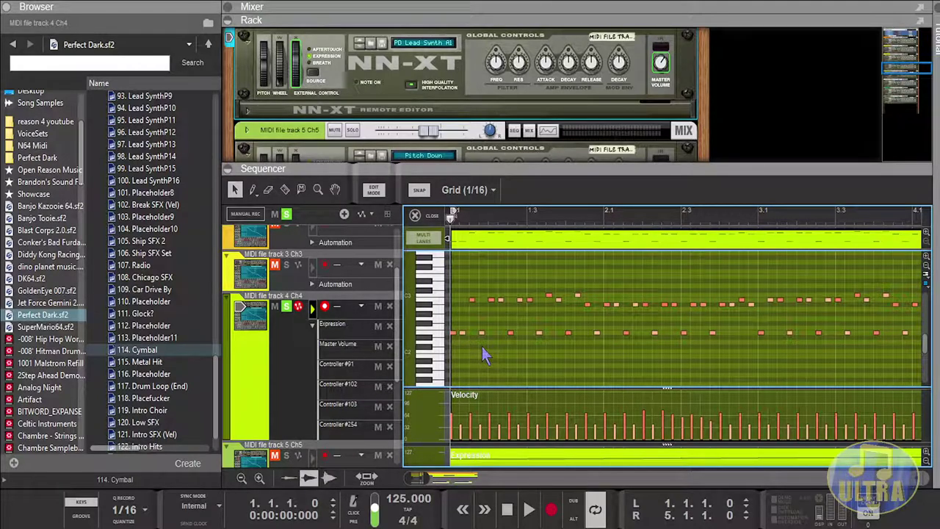
pyautogui.click(534, 516)
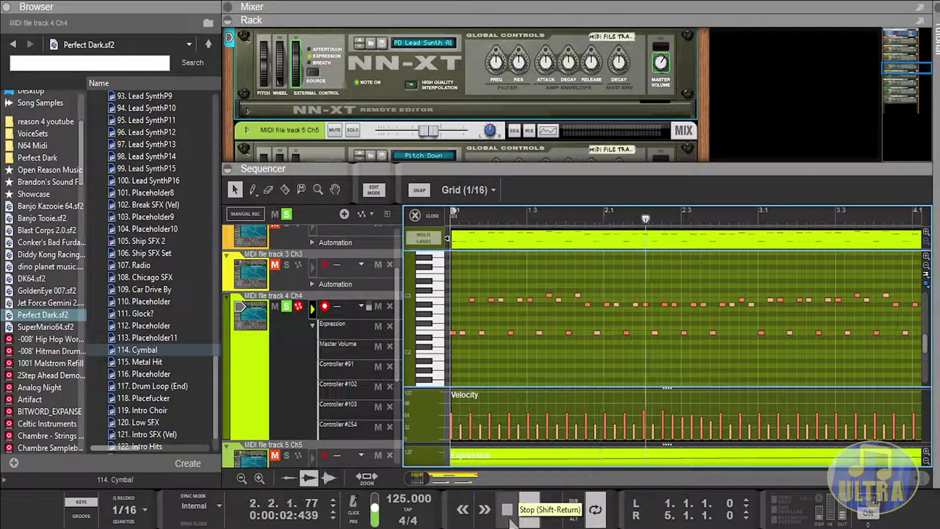
pyautogui.click(510, 517)
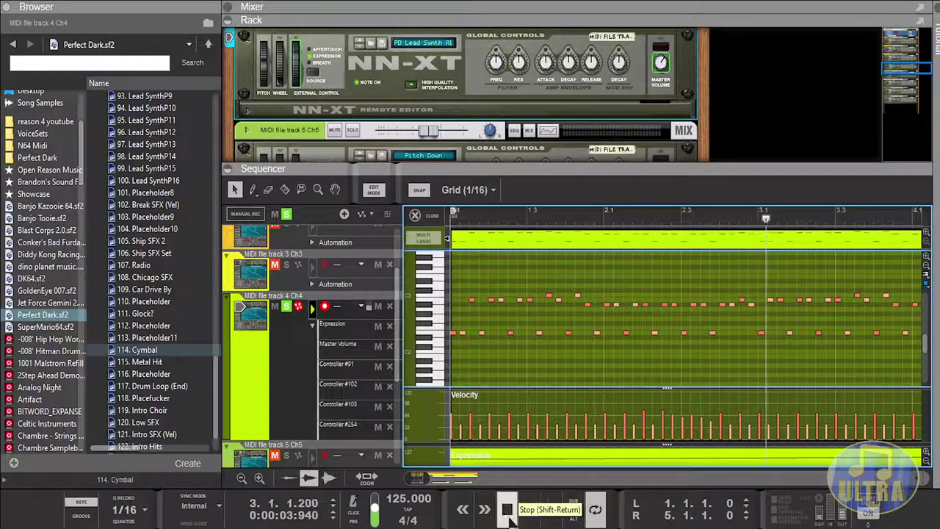
# Step: Enlarge the clip's Expression lane below the velocities and play the clip briefly from its start
pyautogui.click(597, 460)
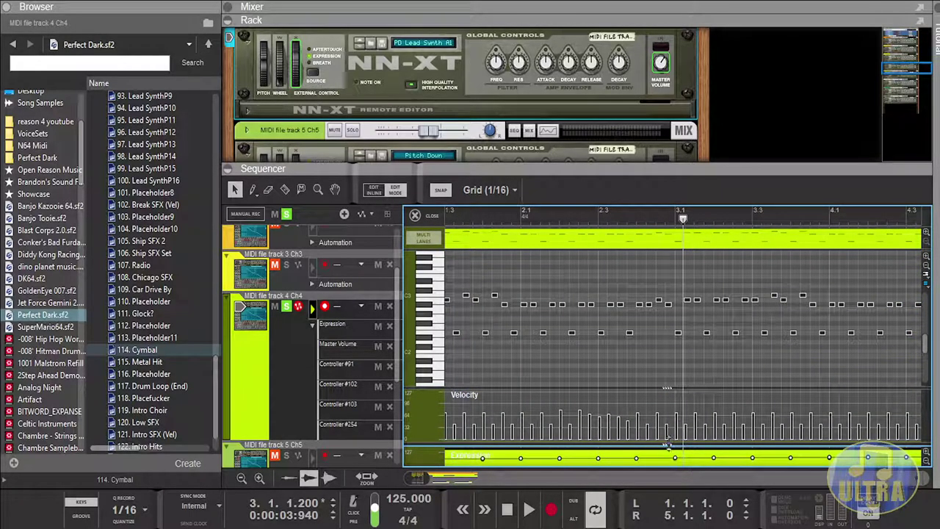
pyautogui.moveTo(666, 388); pyautogui.dragTo(667, 433)
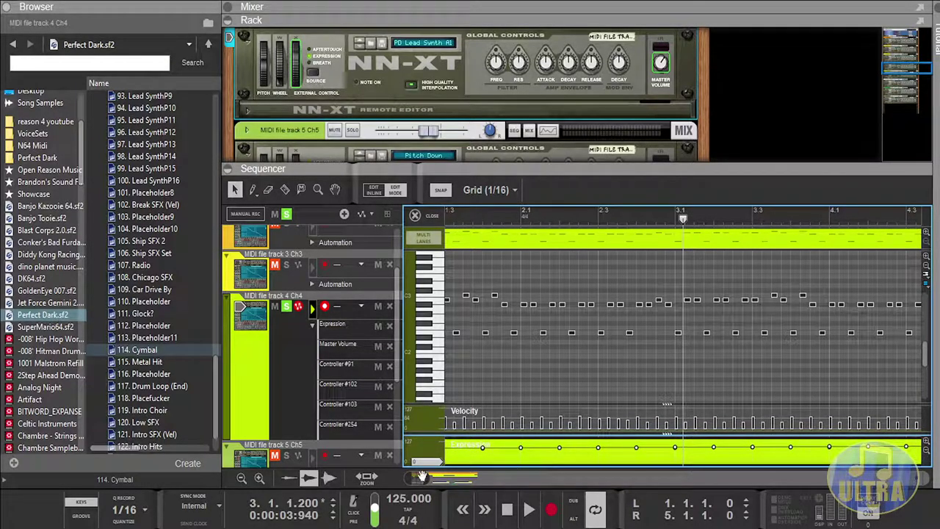
pyautogui.moveTo(422, 478); pyautogui.dragTo(417, 478)
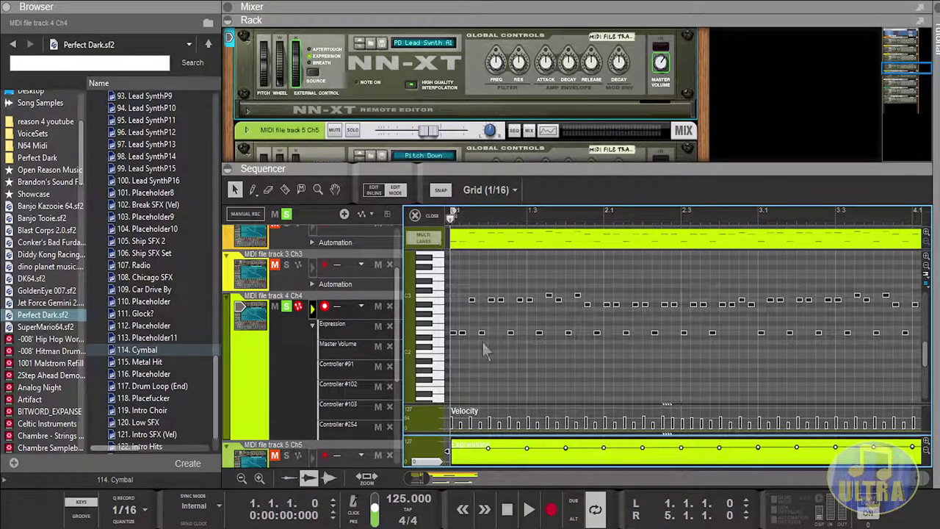
pyautogui.click(532, 514)
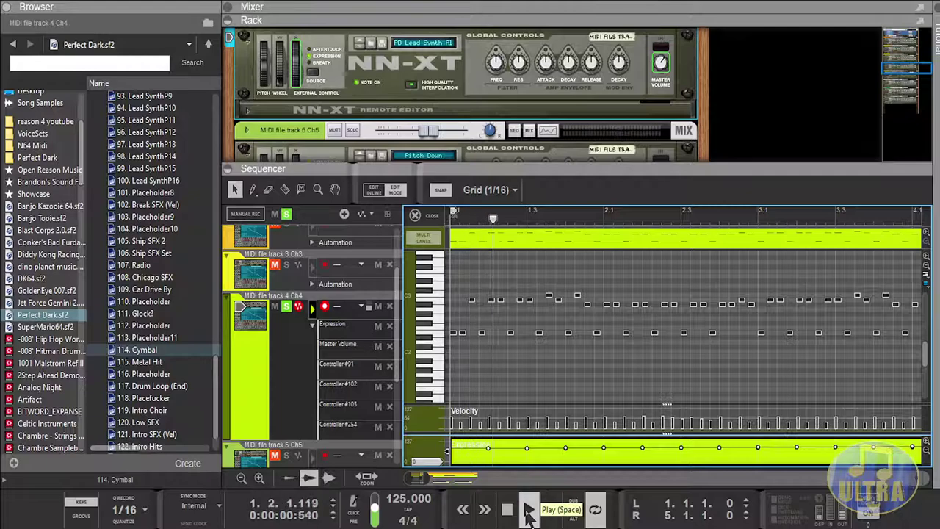
pyautogui.click(508, 515)
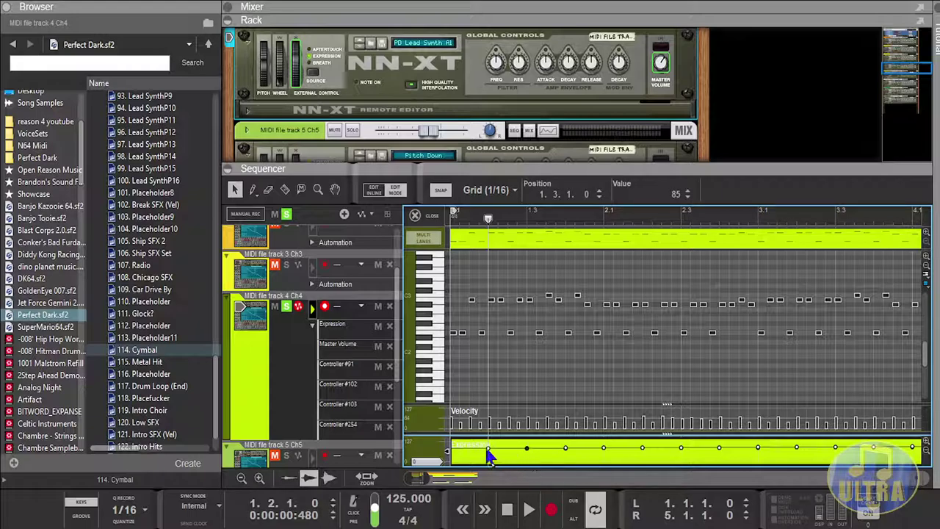
# Step: Select the notes in the first beat of the MIDI file track 4 Ch4 clip and set their velocity to 20
pyautogui.click(471, 341)
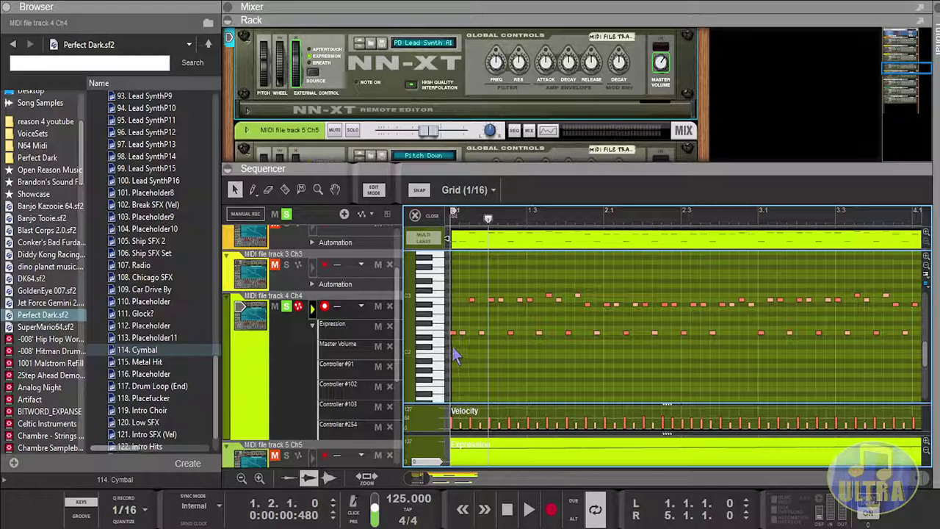
pyautogui.moveTo(453, 347); pyautogui.dragTo(489, 294)
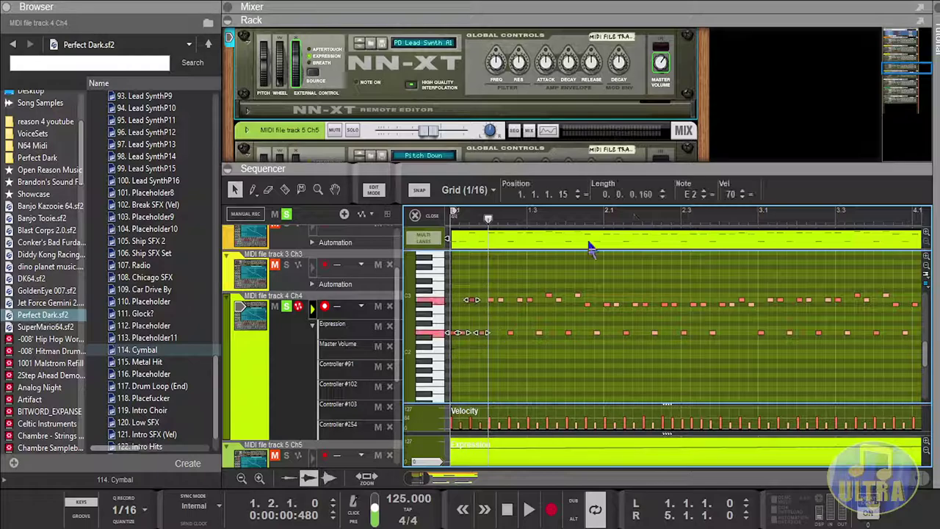
pyautogui.doubleClick(734, 194)
pyautogui.write('20')
pyautogui.press('Return')
# Step: Return to the clip's start and repeatedly play its opening to compare the first-beat notes with the following ones
pyautogui.moveTo(489, 222); pyautogui.dragTo(470, 224)
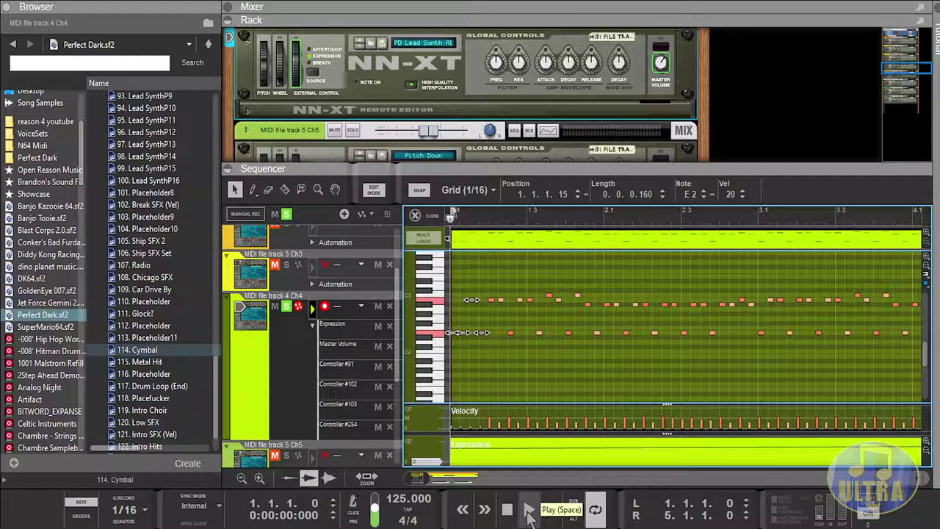
pyautogui.click(529, 515)
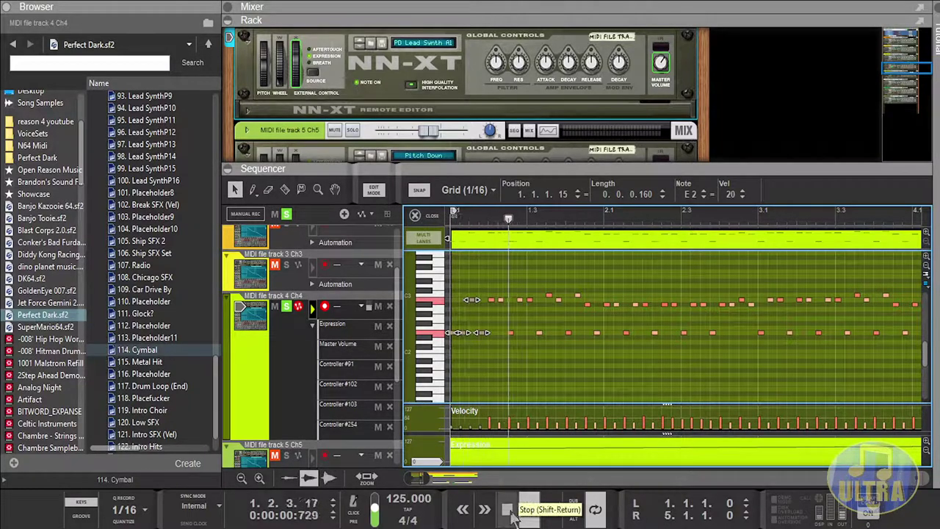
pyautogui.click(507, 514)
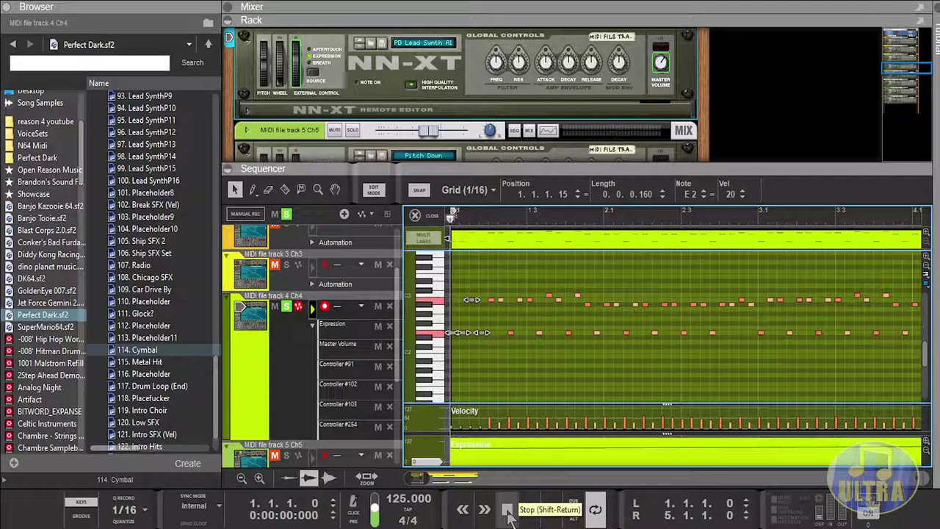
pyautogui.click(526, 514)
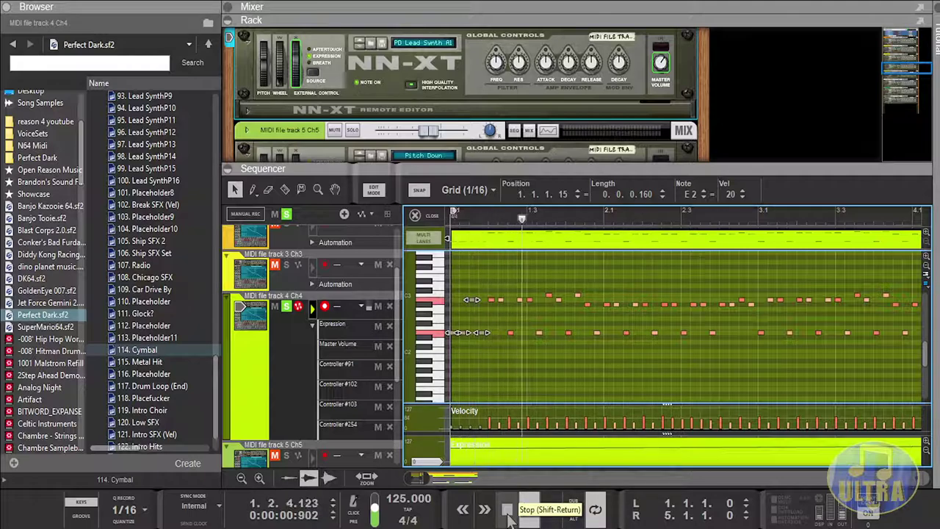
# Step: Stop playback and locate the start of bar 1's second beat with the playhead
pyautogui.click(507, 514)
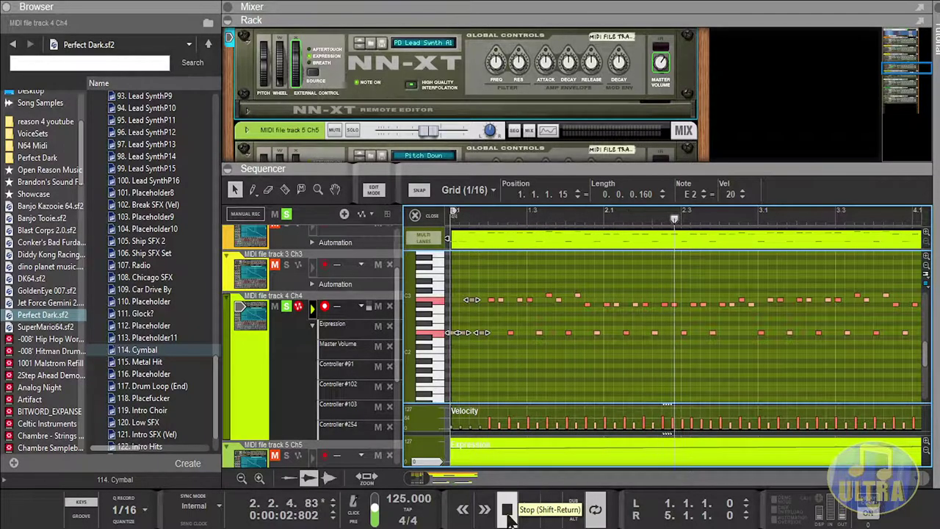
pyautogui.click(488, 214)
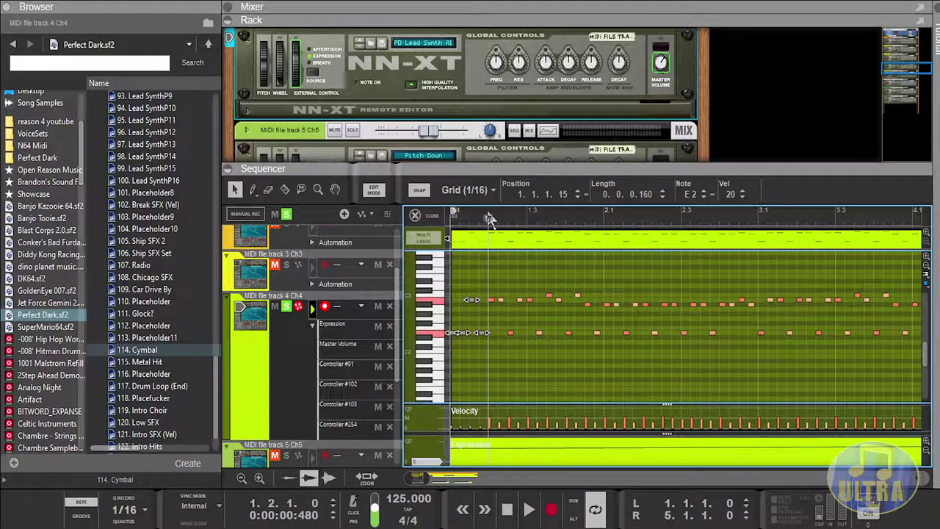
pyautogui.click(455, 214)
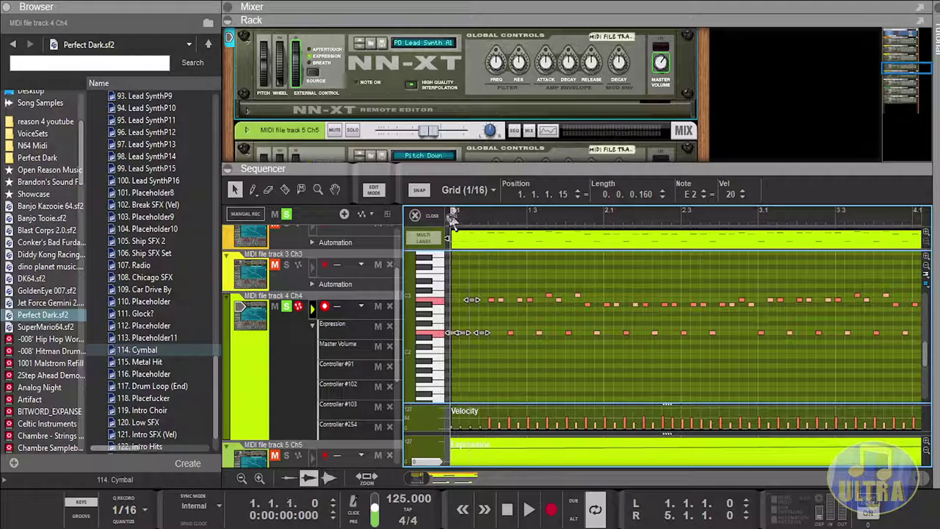
pyautogui.click(489, 217)
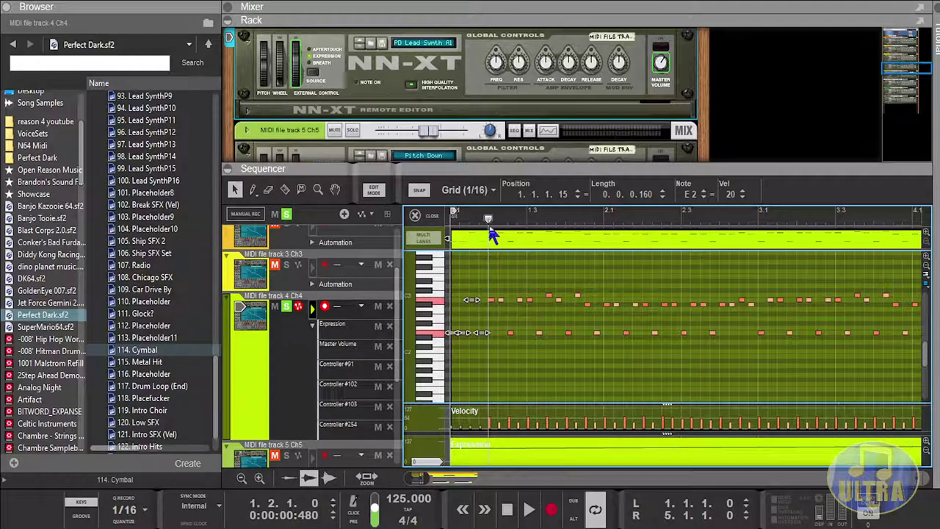
# Step: Select all notes in the MIDI file track 4 Ch4 clip and set their velocity uniformly to 20
pyautogui.moveTo(491, 348); pyautogui.dragTo(512, 328)
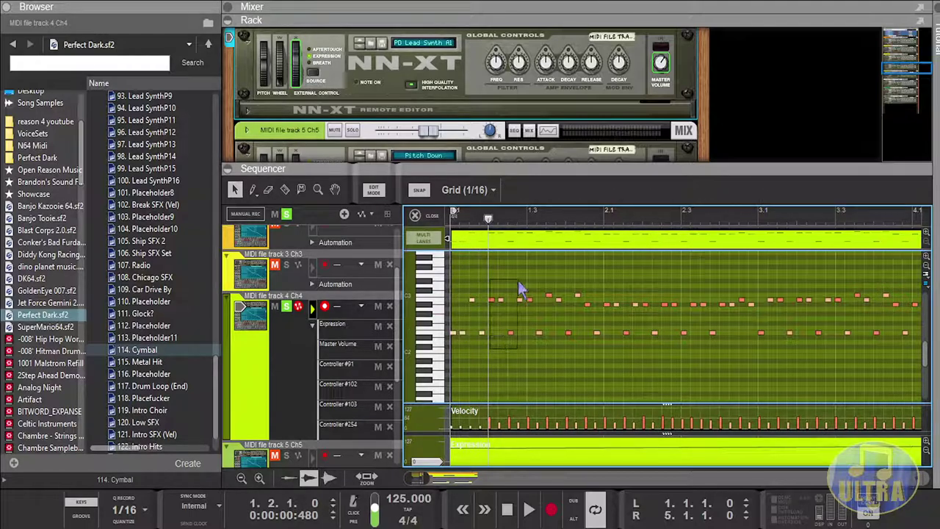
pyautogui.moveTo(525, 283); pyautogui.dragTo(534, 274)
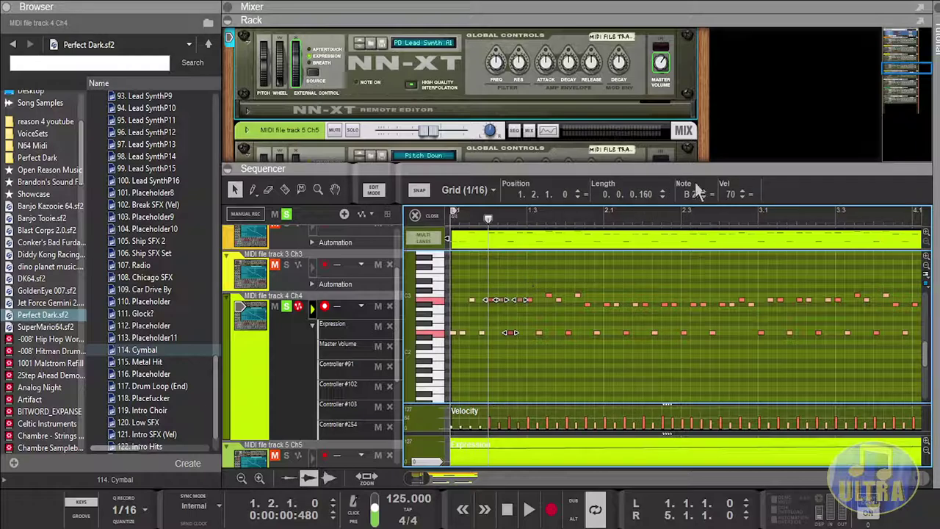
pyautogui.click(541, 368)
pyautogui.hotkey('ctrl', 'a')
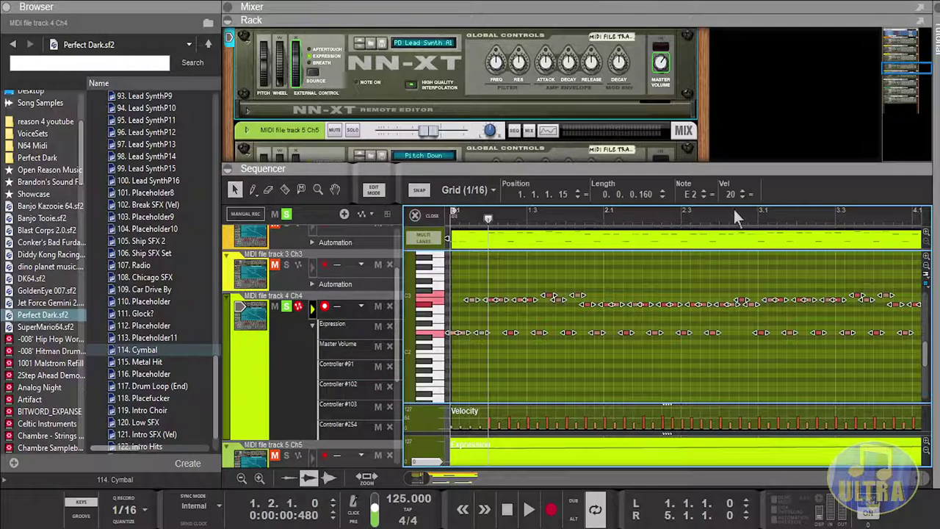
pyautogui.click(491, 360)
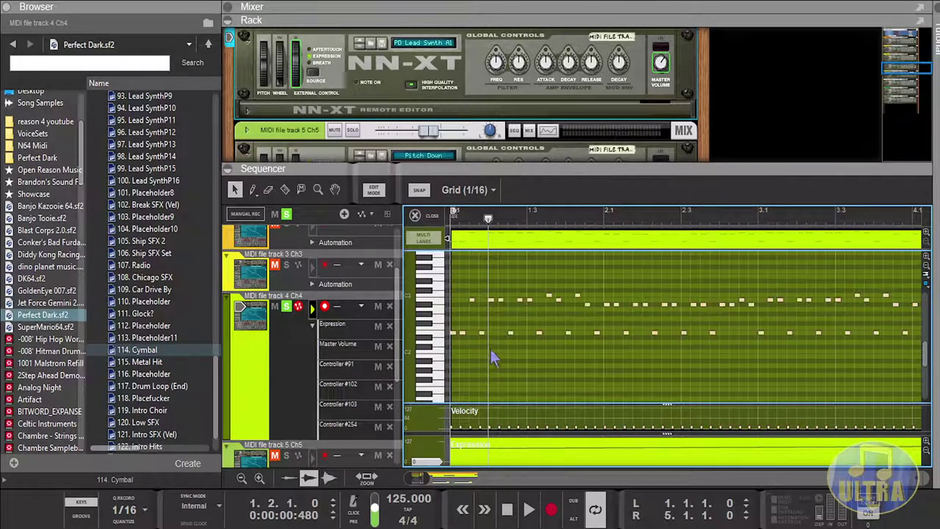
# Step: Set the velocity of the notes in bar 1's second beat to 21 and inspect the Expression point at the third beat
pyautogui.moveTo(491, 354); pyautogui.dragTo(529, 290)
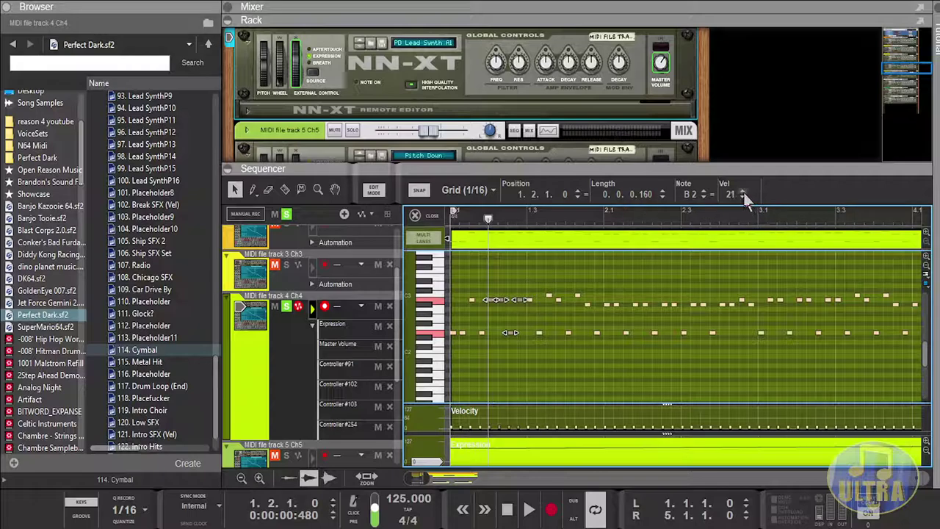
pyautogui.click(519, 461)
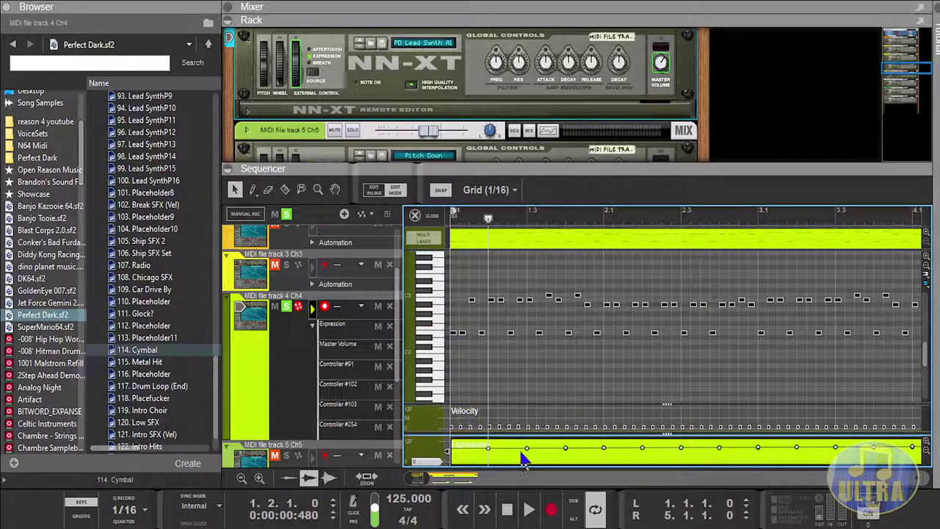
pyautogui.click(527, 449)
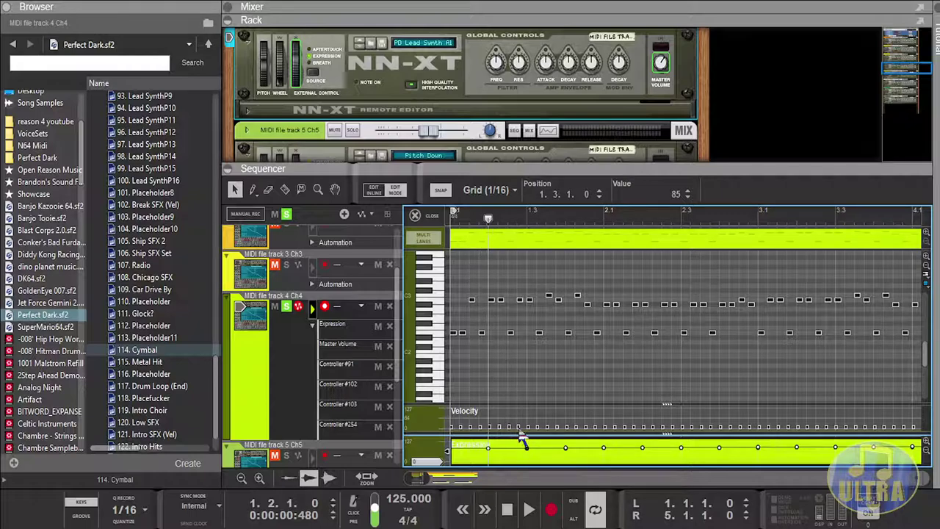
# Step: Locate the third beat of bar 1 and set the velocity of its notes to 22
pyautogui.click(527, 215)
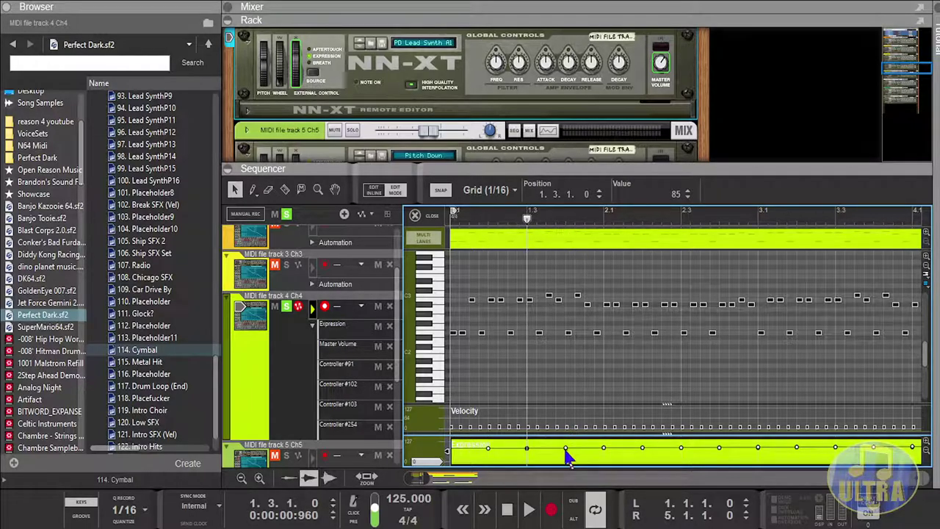
pyautogui.click(540, 350)
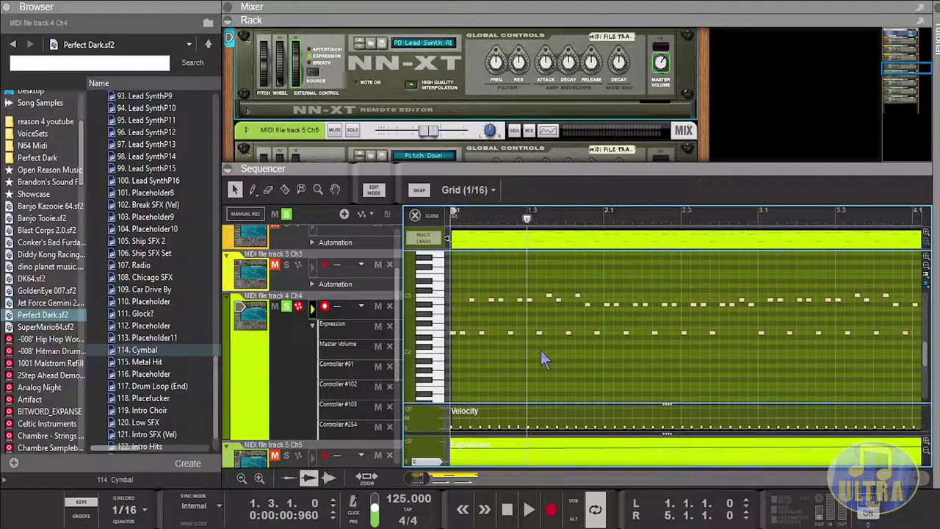
pyautogui.moveTo(532, 348); pyautogui.dragTo(559, 313)
pyautogui.moveTo(567, 273); pyautogui.dragTo(560, 270)
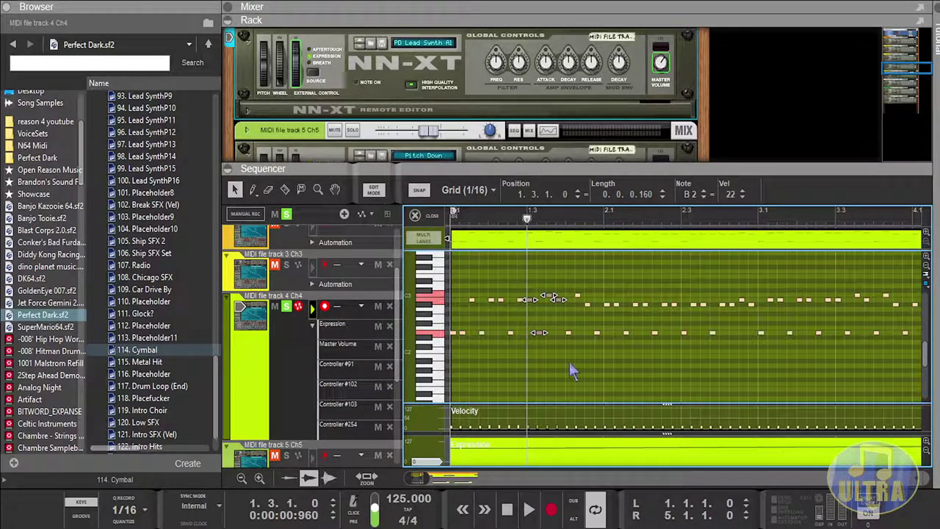
# Step: Set the velocity of the notes in bar 1's fourth beat to 23 and check the last note of the third beat
pyautogui.click(564, 210)
pyautogui.moveTo(567, 279); pyautogui.dragTo(601, 379)
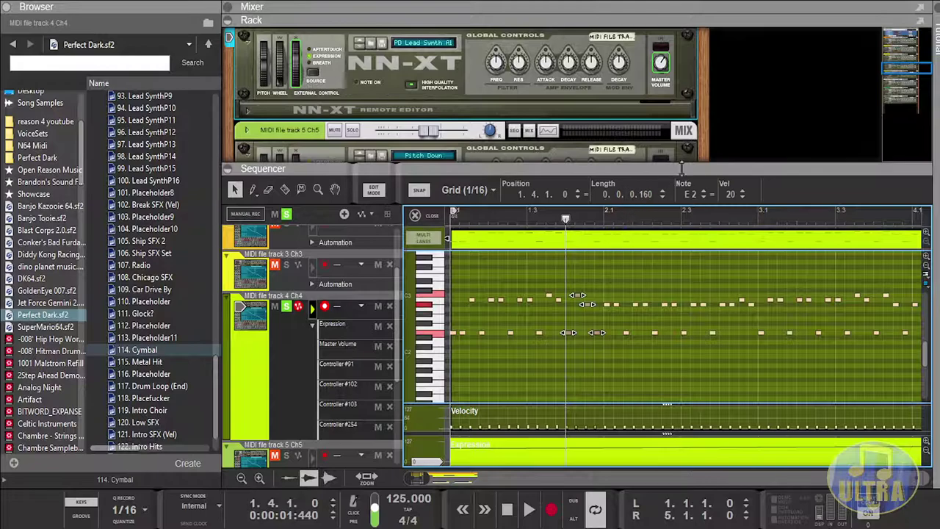
pyautogui.click(742, 191)
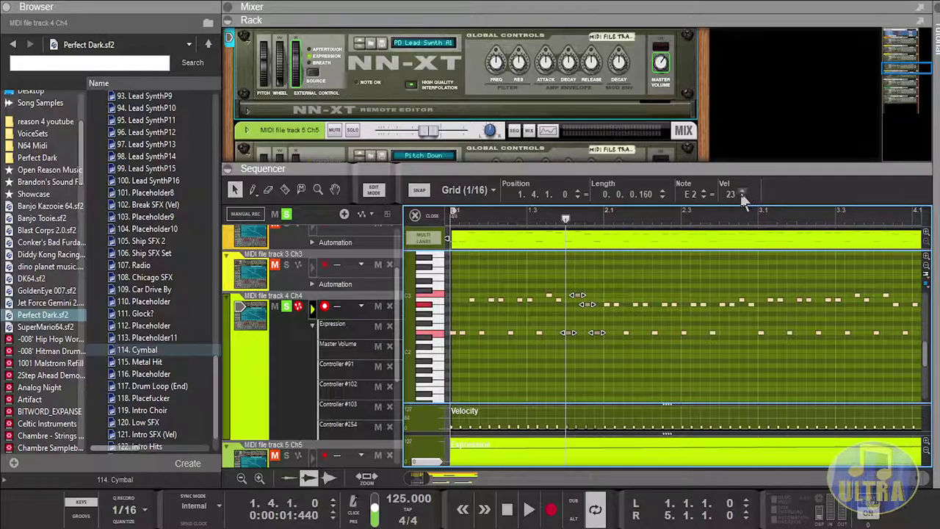
pyautogui.click(560, 304)
pyautogui.click(559, 300)
# Step: Play the clip repeatedly from its start to hear the rising velocities of bar 1, then stop
pyautogui.moveTo(471, 219); pyautogui.dragTo(417, 232)
pyautogui.click(529, 509)
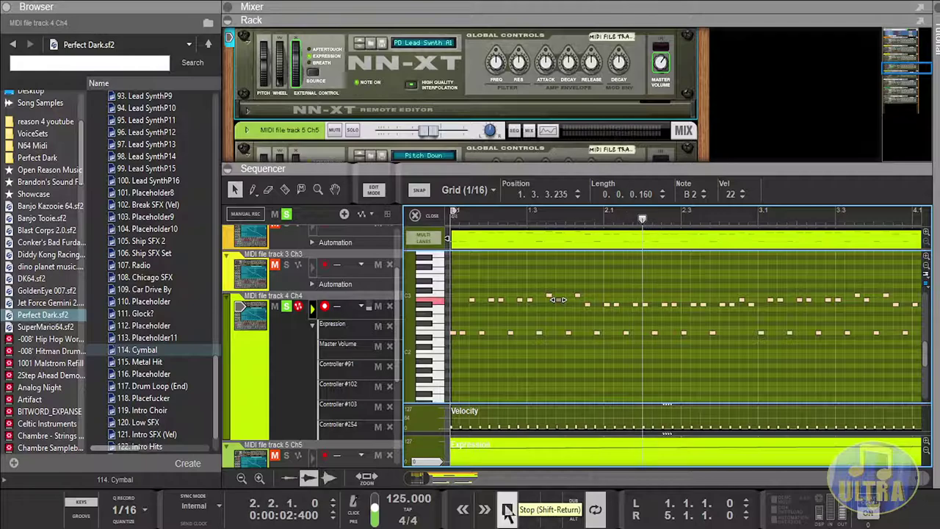
pyautogui.click(507, 509)
pyautogui.click(506, 509)
pyautogui.click(527, 510)
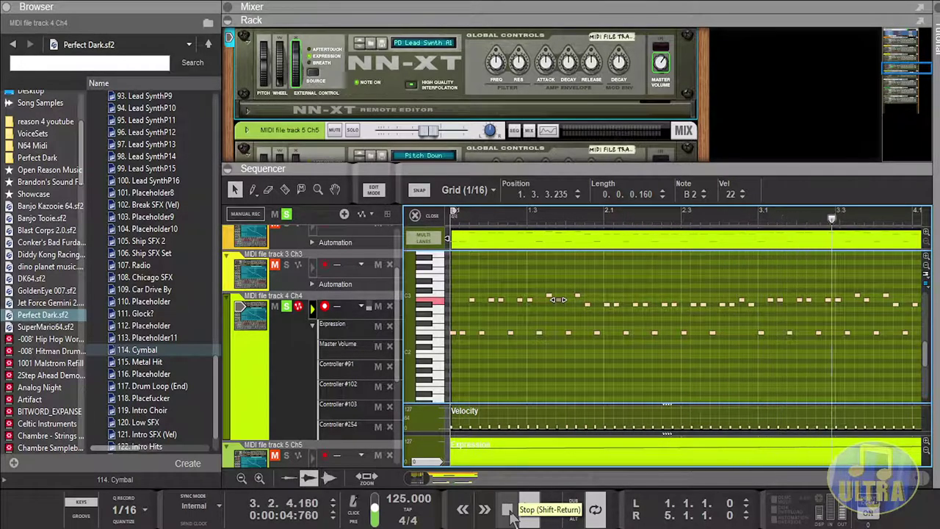
pyautogui.click(509, 511)
pyautogui.moveTo(529, 220); pyautogui.dragTo(443, 231)
pyautogui.click(527, 512)
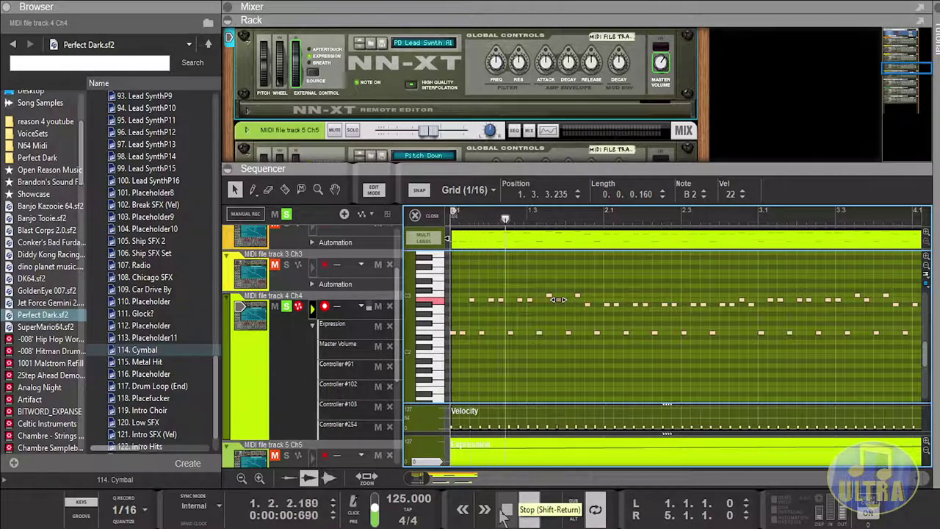
pyautogui.click(505, 513)
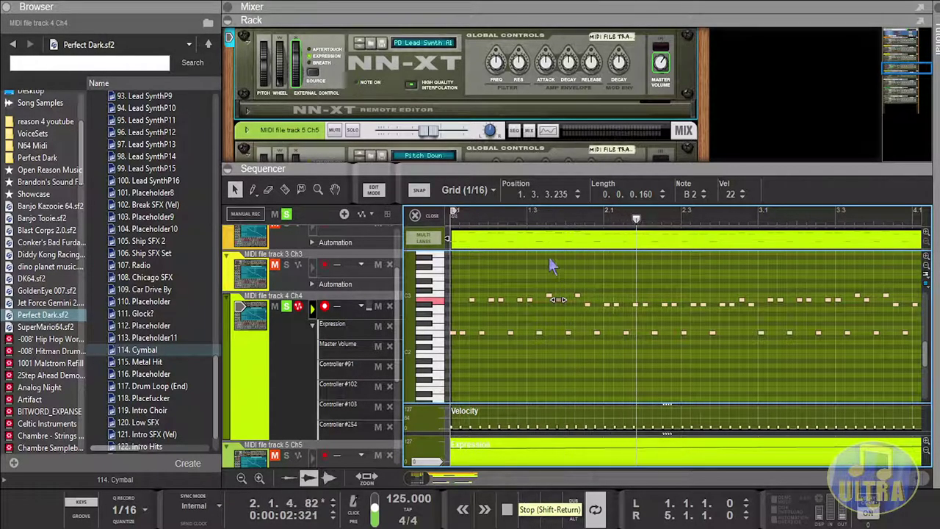
# Step: Set the velocity of the notes in bar 2's first beat to 23 and compare it with the last E2 note of bar 1
pyautogui.click(605, 219)
pyautogui.click(595, 334)
pyautogui.moveTo(607, 358); pyautogui.dragTo(642, 294)
pyautogui.click(743, 191)
pyautogui.click(743, 191)
pyautogui.click(743, 191)
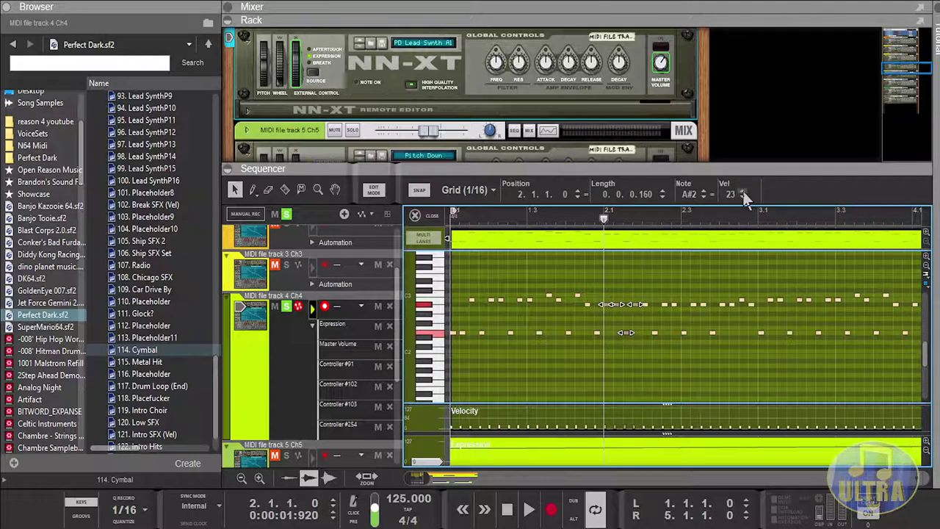
pyautogui.click(595, 334)
pyautogui.moveTo(614, 350); pyautogui.dragTo(651, 289)
# Step: Set the velocity of the notes in bar 2's second beat to 25 and check the velocities of the neighbouring notes
pyautogui.click(644, 219)
pyautogui.click(657, 303)
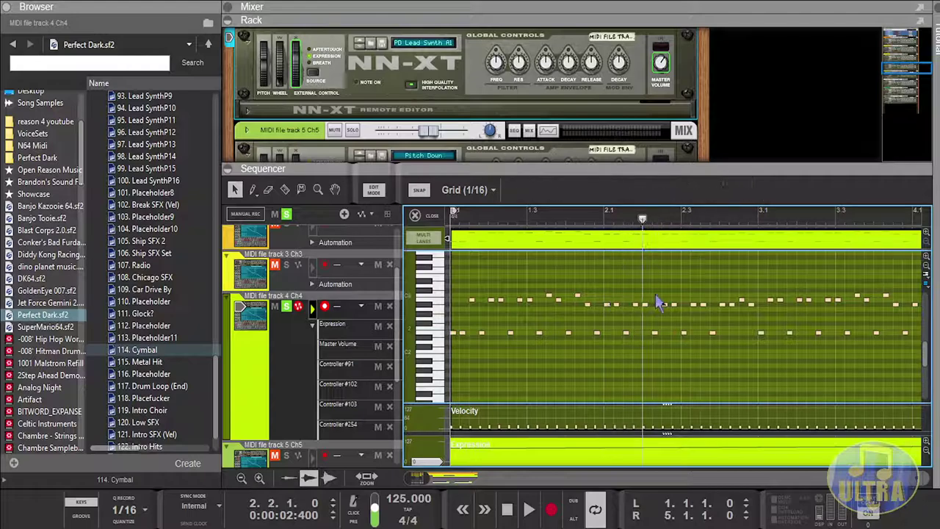
pyautogui.moveTo(647, 296); pyautogui.dragTo(673, 366)
pyautogui.scroll(5, 744, 190)
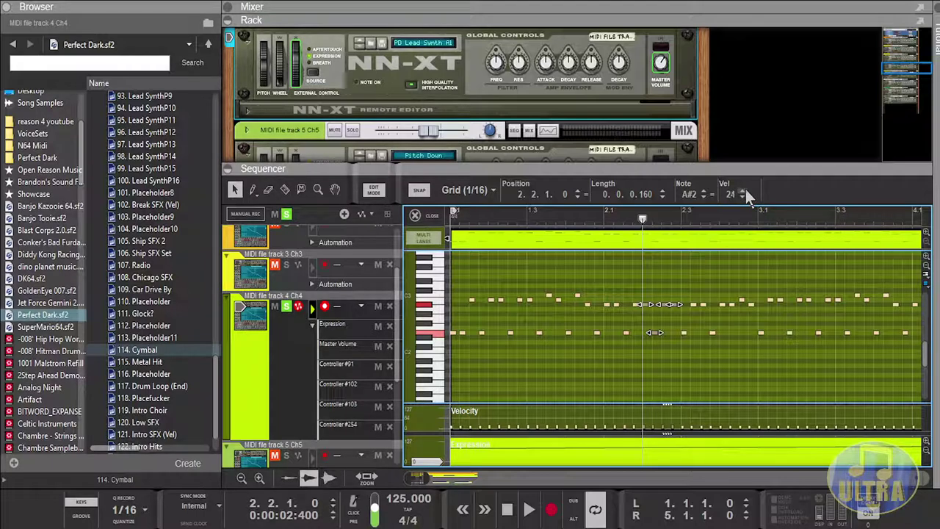
pyautogui.click(596, 332)
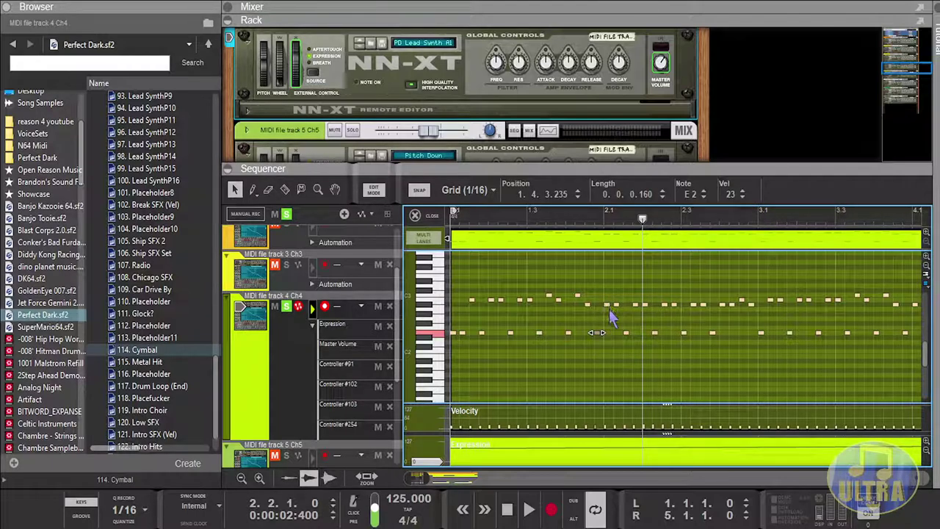
pyautogui.click(612, 317)
pyautogui.moveTo(610, 312); pyautogui.dragTo(646, 312)
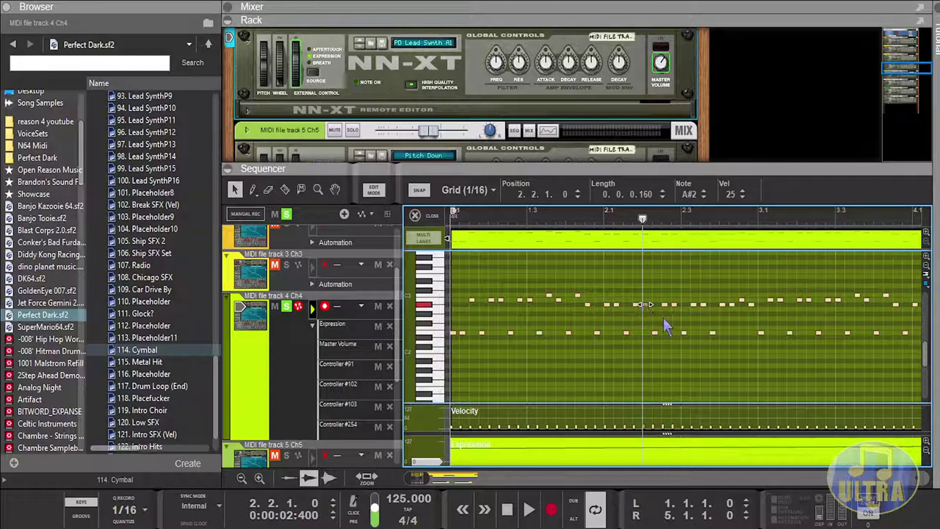
# Step: Raise the velocity of the notes in bar 2's third beat and check it against the second beat's last note
pyautogui.click(682, 214)
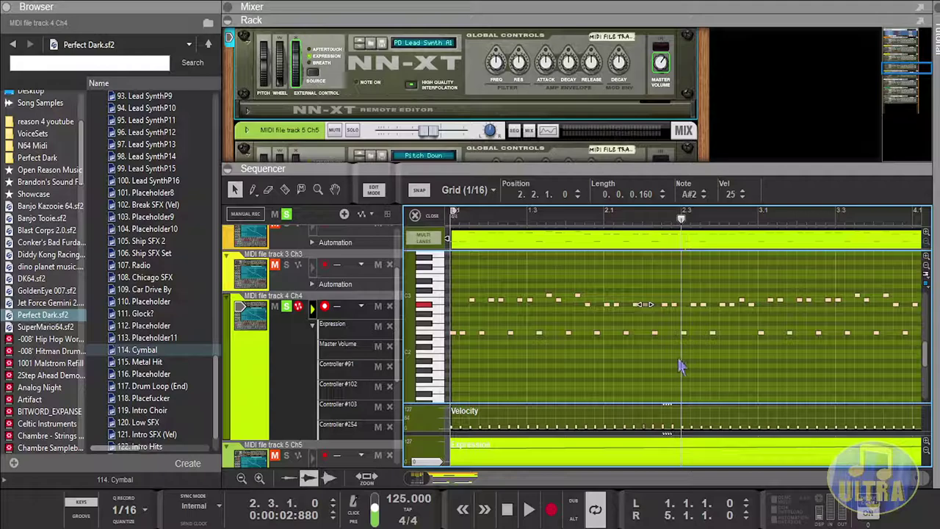
pyautogui.moveTo(683, 349); pyautogui.dragTo(720, 294)
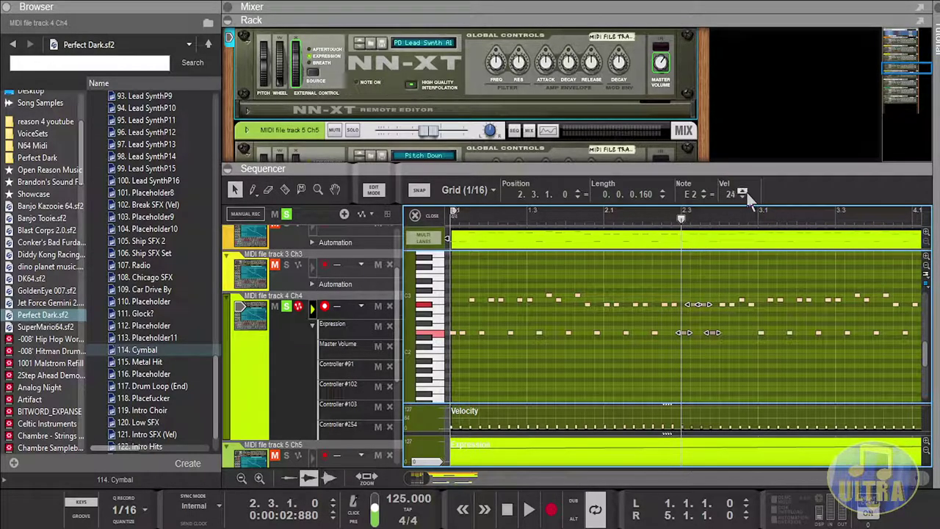
pyautogui.click(743, 191)
pyautogui.click(674, 304)
# Step: Raise the velocity of the notes in bar 2's fourth beat to continue the gradual build-up
pyautogui.click(720, 223)
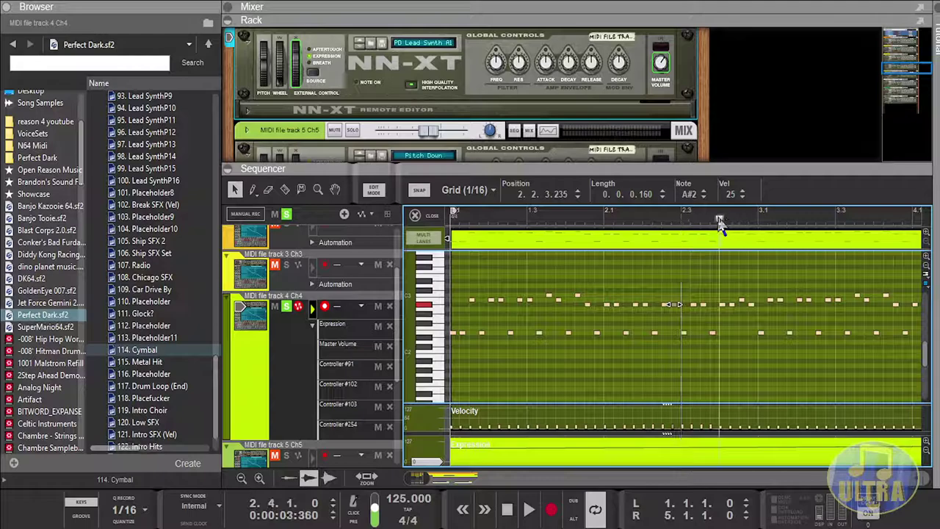
pyautogui.moveTo(724, 319); pyautogui.dragTo(761, 288)
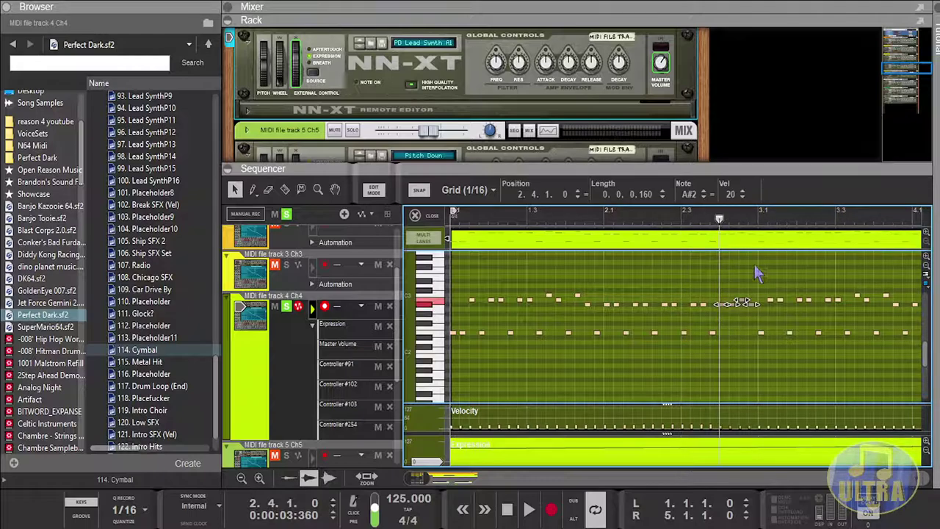
pyautogui.click(744, 191)
# Step: Raise the velocity of the notes in bar 3's first beat to continue the gradual build-up
pyautogui.click(760, 221)
pyautogui.moveTo(757, 356); pyautogui.dragTo(807, 279)
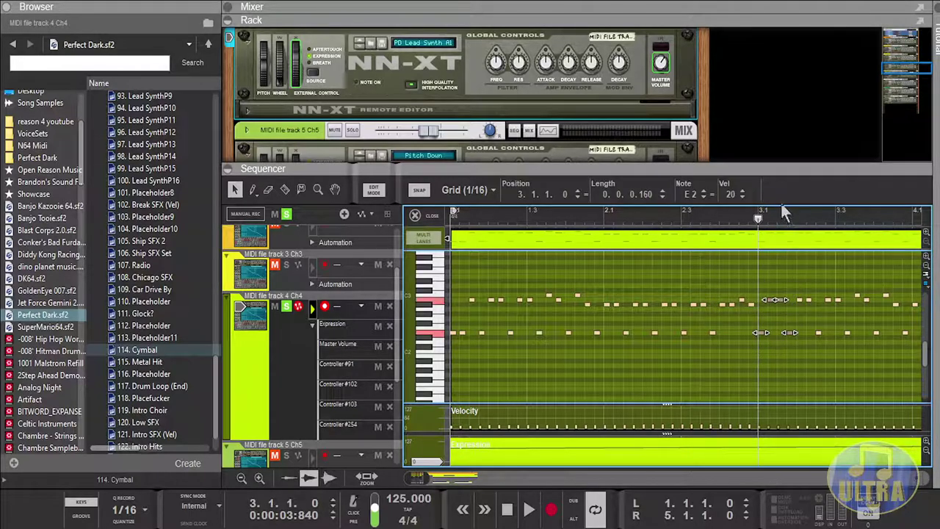
pyautogui.click(742, 191)
pyautogui.click(742, 192)
# Step: Locate the second beat of bar 3 and raise the velocity of its notes by several steps
pyautogui.click(797, 220)
pyautogui.moveTo(804, 347); pyautogui.dragTo(836, 287)
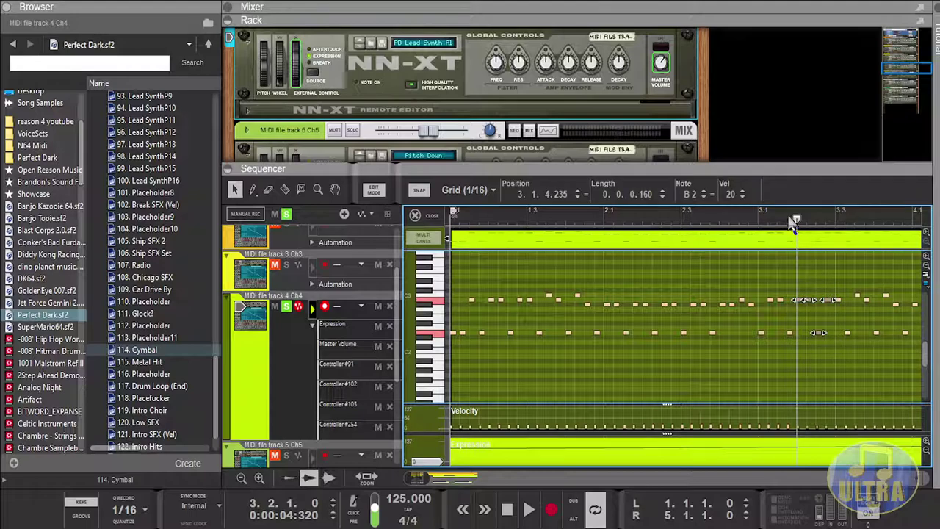
pyautogui.click(744, 190)
pyautogui.click(744, 190)
pyautogui.click(745, 190)
pyautogui.click(745, 190)
pyautogui.click(745, 190)
pyautogui.click(744, 190)
# Step: Select the notes around bar 3's third beat, including the B2 note just before it, and set their velocity to 30
pyautogui.click(844, 355)
pyautogui.moveTo(841, 348); pyautogui.dragTo(868, 281)
pyautogui.doubleClick(735, 193)
pyautogui.write('30')
pyautogui.press('Return')
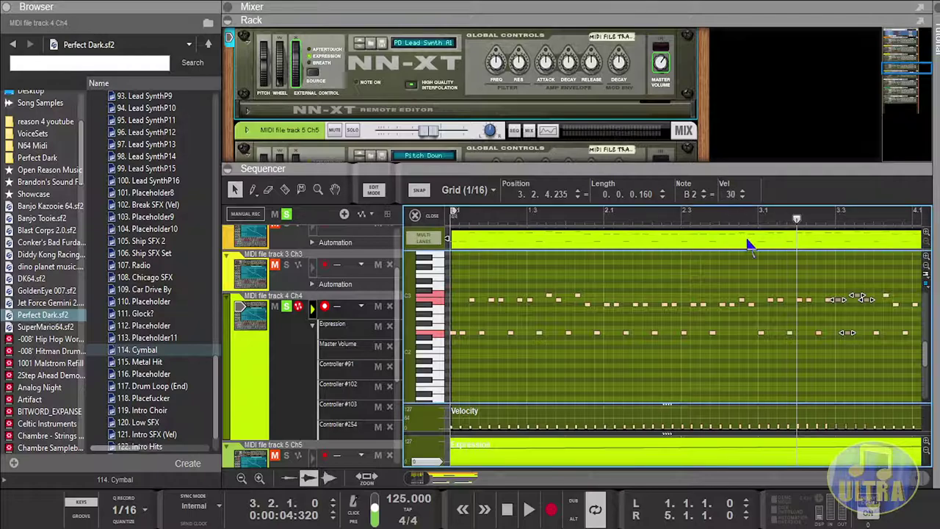
# Step: Play the clip from its start through bar 3 to hear the velocity build-up, then stop
pyautogui.moveTo(798, 219); pyautogui.dragTo(367, 360)
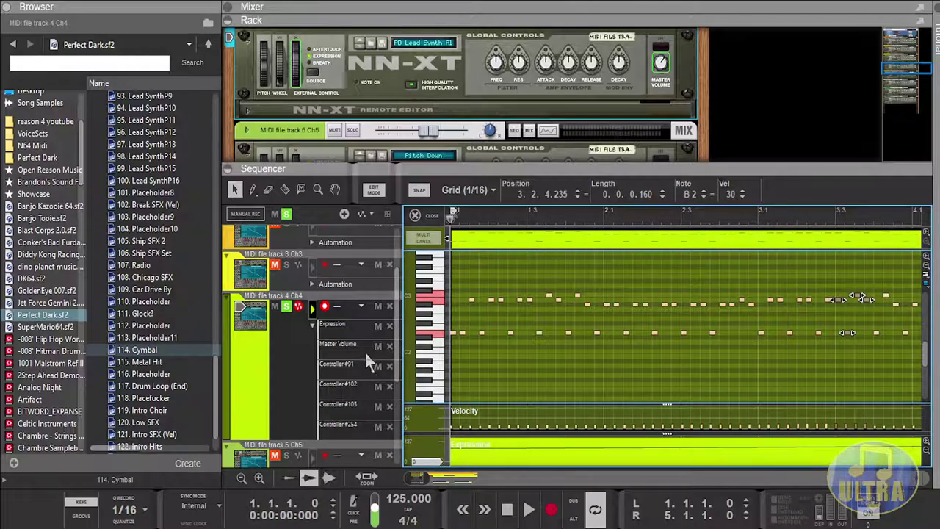
pyautogui.click(529, 509)
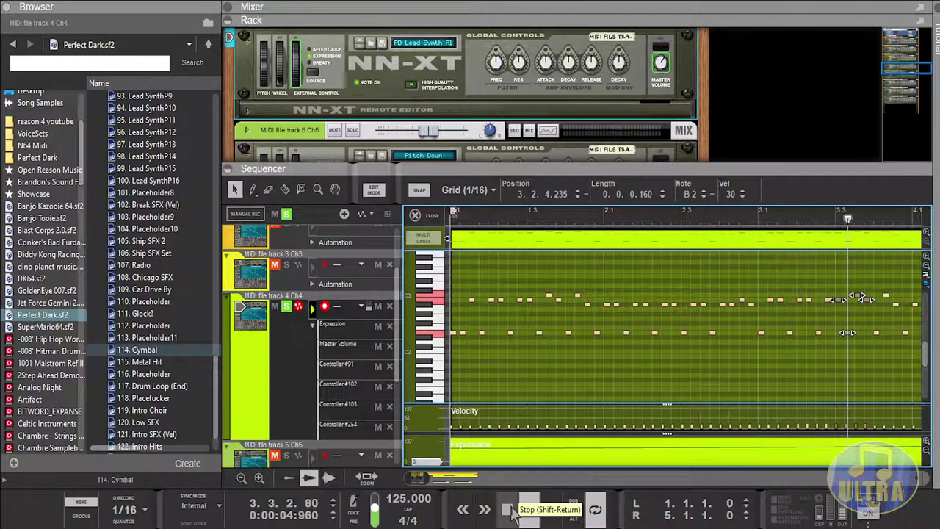
pyautogui.click(512, 509)
pyautogui.click(414, 475)
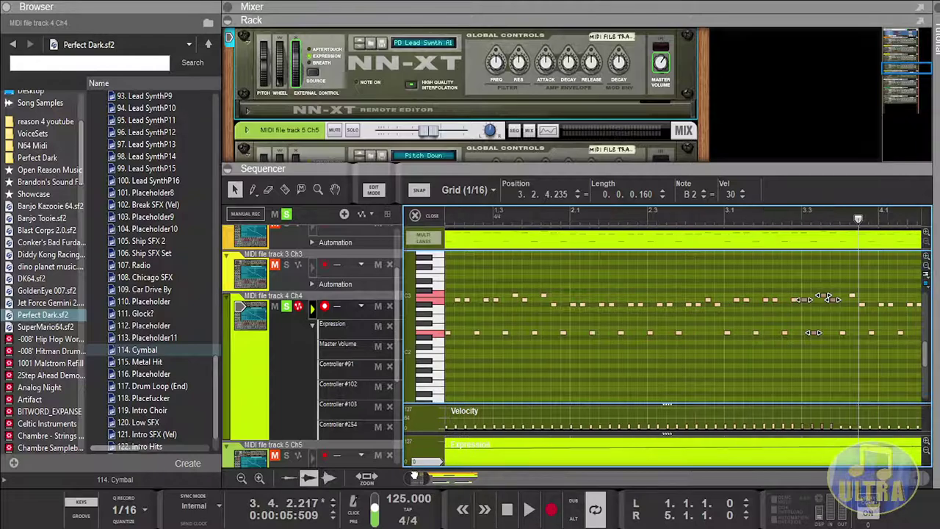
# Step: Use the clip's last expression point at 4.4.1 to find bar 4's fourth beat, and set its notes' velocity to 35
pyautogui.moveTo(414, 475); pyautogui.dragTo(424, 476)
pyautogui.click(668, 218)
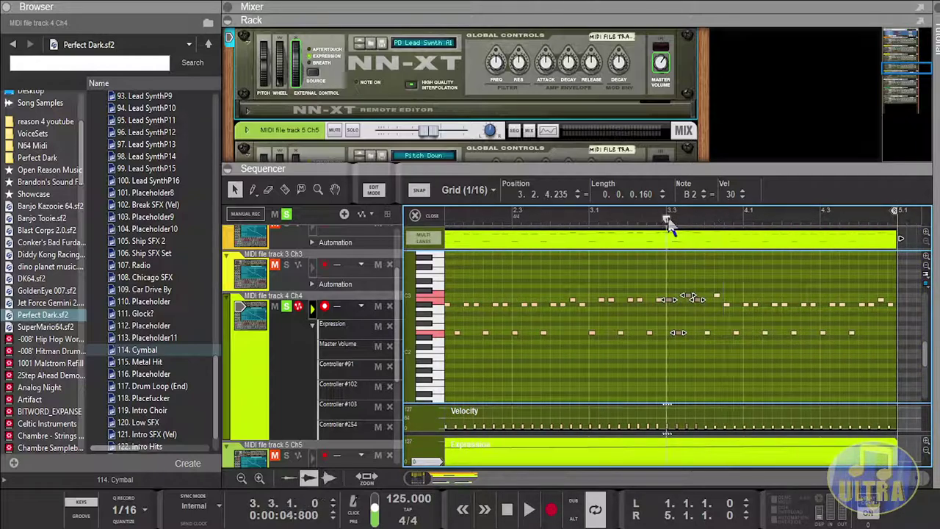
pyautogui.click(689, 456)
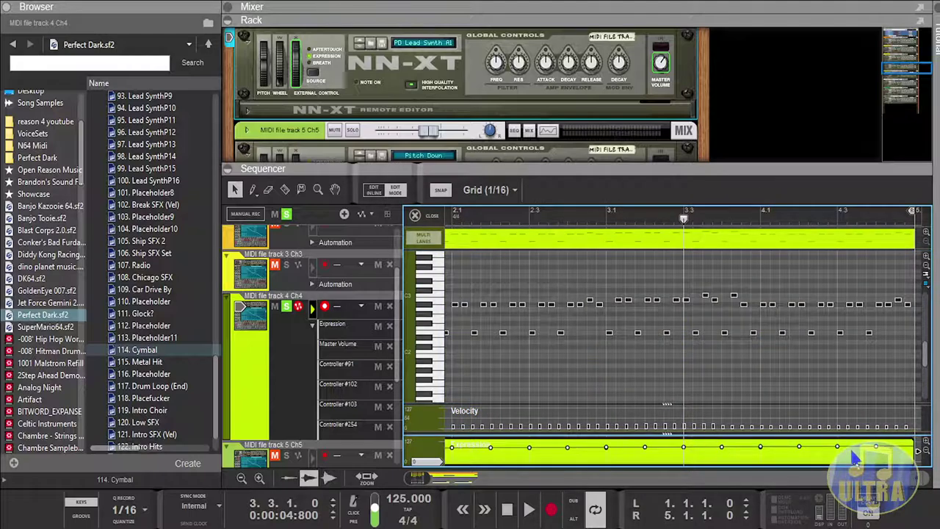
pyautogui.click(877, 448)
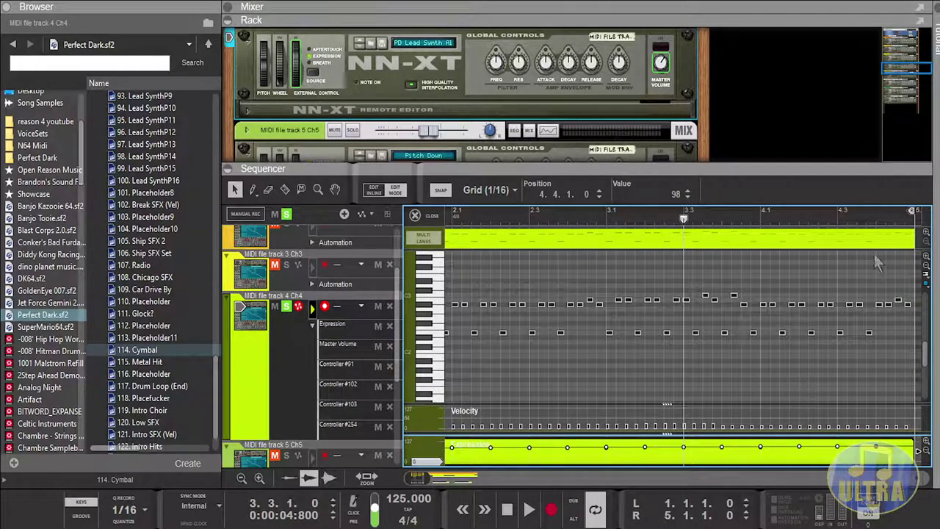
pyautogui.click(875, 219)
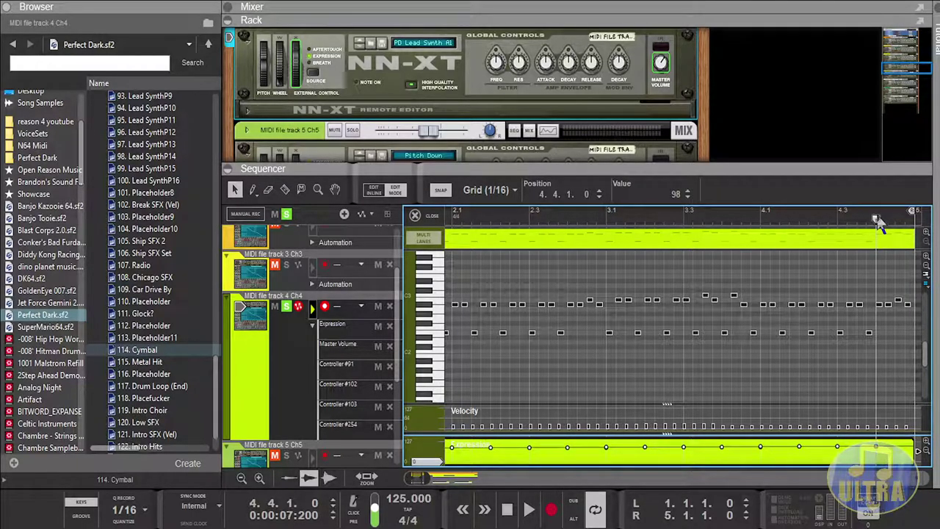
pyautogui.hscroll(3, 879, 340)
pyautogui.click(874, 335)
pyautogui.moveTo(733, 323); pyautogui.dragTo(680, 289)
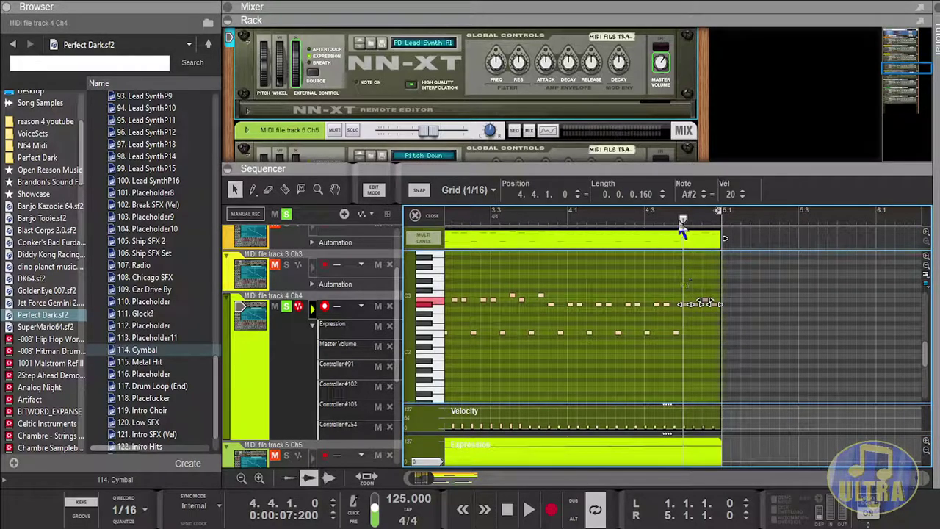
pyautogui.doubleClick(731, 195)
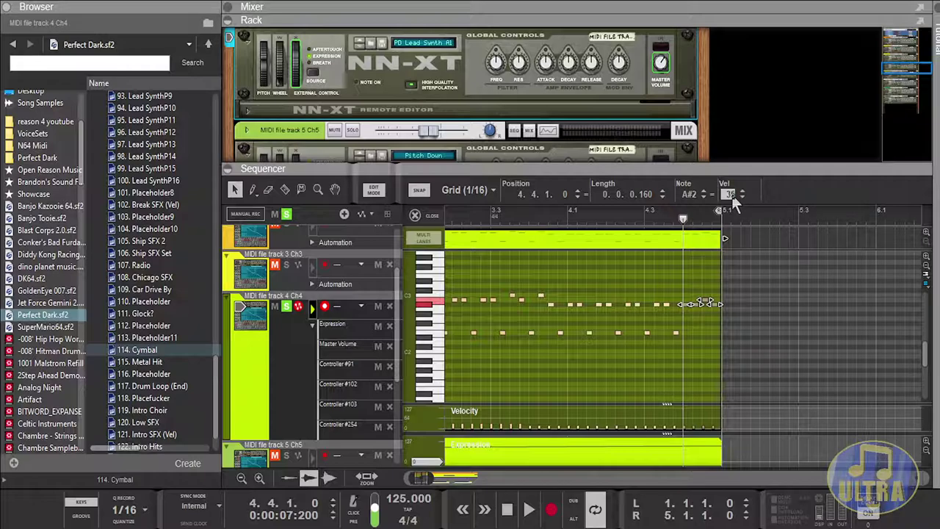
pyautogui.press('Return')
# Step: Select the notes around bar 4's third beat, including the E2 note just before it, and set their velocity to 34
pyautogui.moveTo(643, 348); pyautogui.dragTo(681, 288)
pyautogui.doubleClick(727, 194)
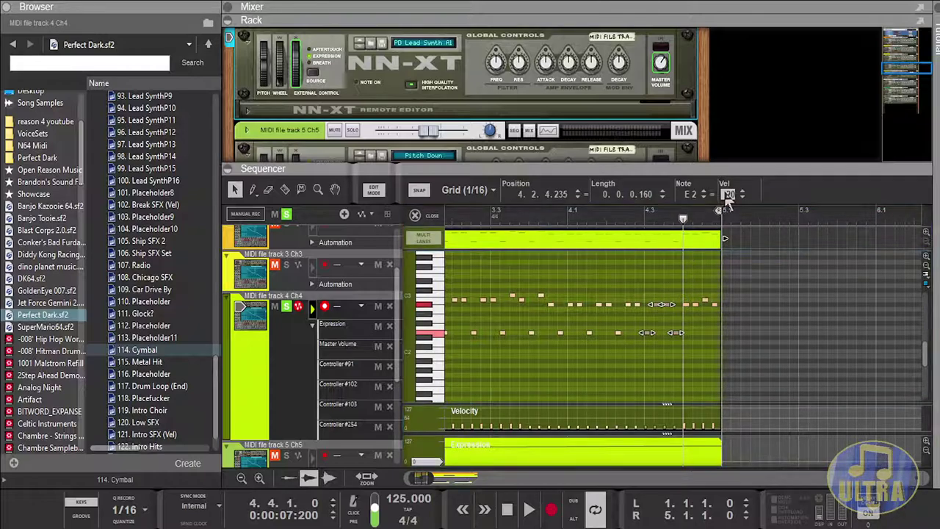
pyautogui.write('34')
pyautogui.press('Return')
# Step: Select the notes around bar 4's second beat, including the A#2 note just before it, and set their velocity to 33
pyautogui.click(606, 217)
pyautogui.moveTo(611, 344); pyautogui.dragTo(645, 293)
pyautogui.doubleClick(733, 194)
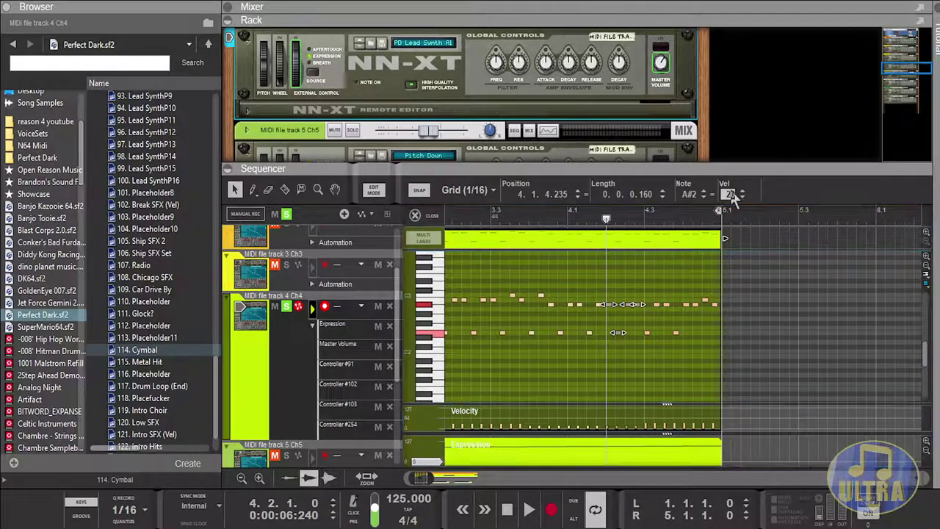
# Step: Select the notes around bar 4's first beat, including the A#2 note just before it, and set their velocity to 32
pyautogui.click(614, 335)
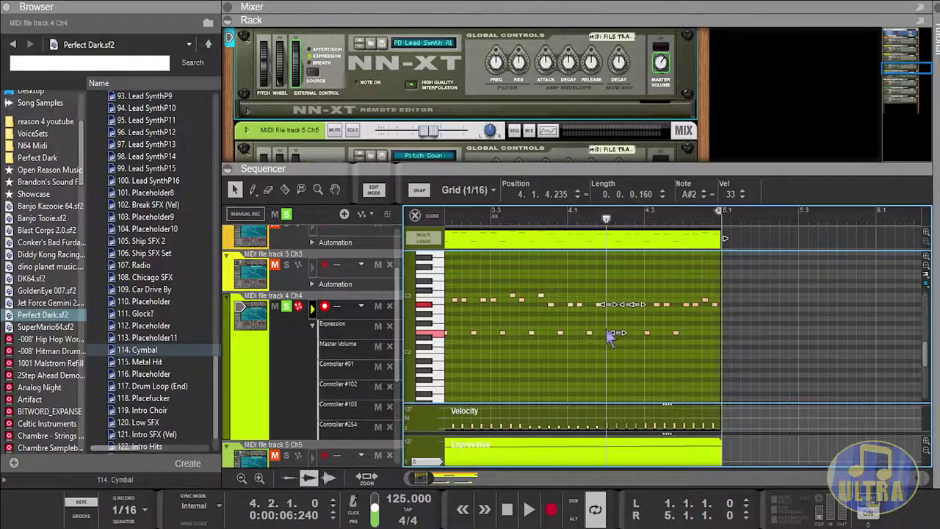
pyautogui.moveTo(577, 347); pyautogui.dragTo(613, 289)
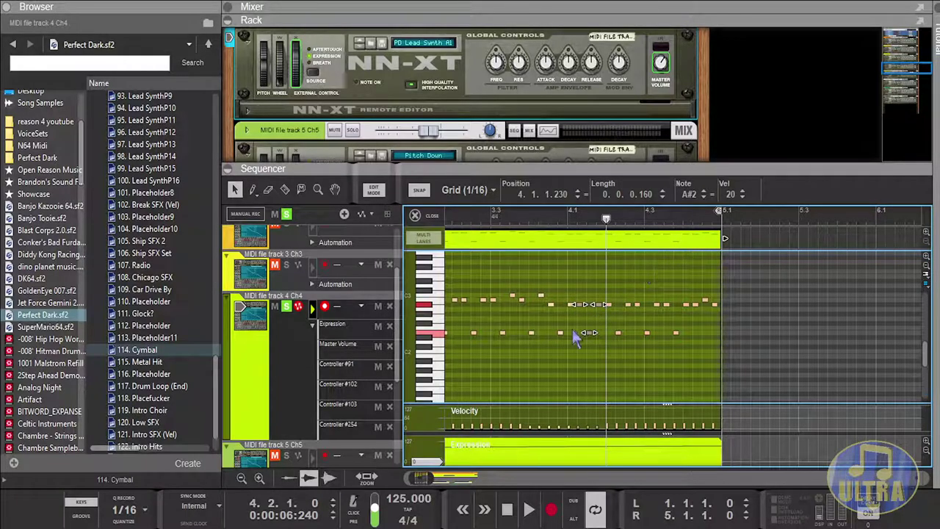
pyautogui.moveTo(570, 340); pyautogui.dragTo(610, 279)
pyautogui.doubleClick(731, 194)
pyautogui.write('32')
pyautogui.press('Return')
# Step: Select the notes around bar 3's fourth beat, starting with the E2 note just before it, and set their velocity to 31
pyautogui.click(538, 219)
pyautogui.click(529, 219)
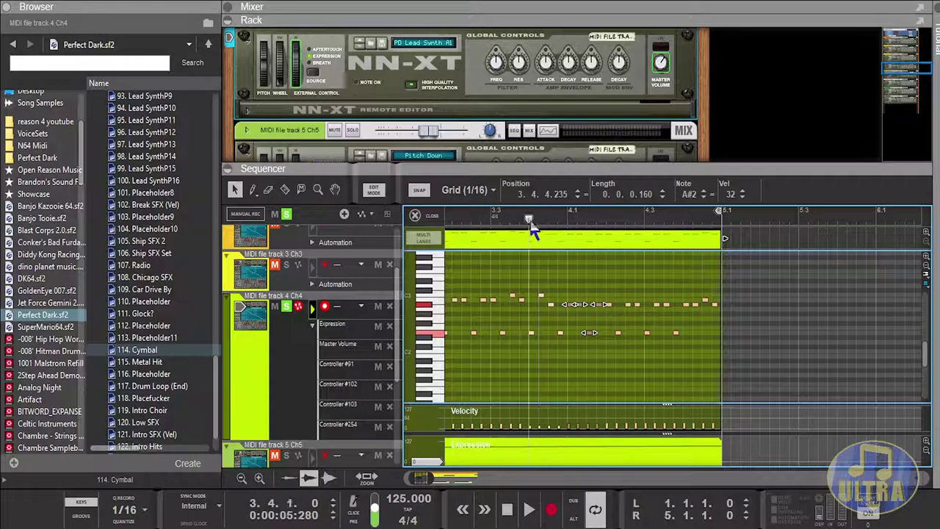
pyautogui.moveTo(530, 351); pyautogui.dragTo(570, 284)
pyautogui.doubleClick(728, 195)
pyautogui.write('31')
pyautogui.press('Return')
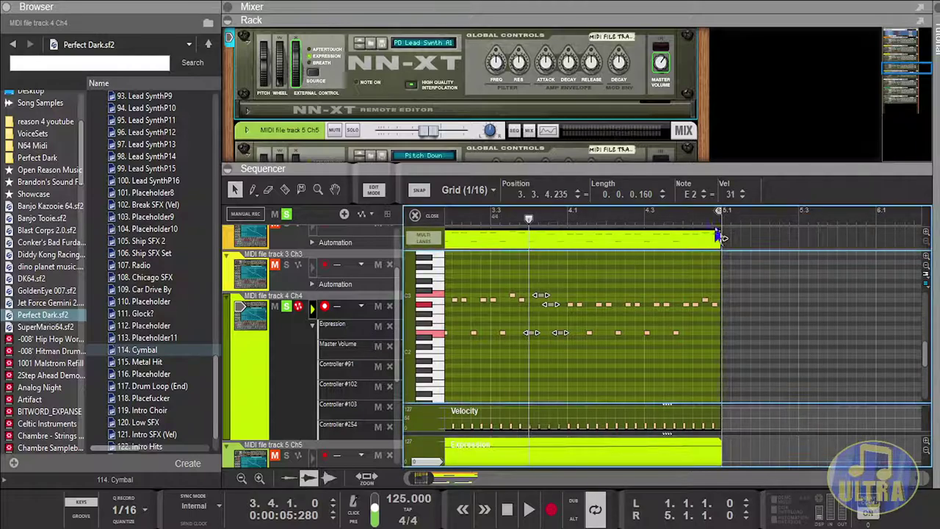
# Step: Play the clip from bar 1 to hear the velocity ramp, closing the note editor before stopping playback
pyautogui.moveTo(417, 481); pyautogui.dragTo(402, 481)
pyautogui.click(507, 514)
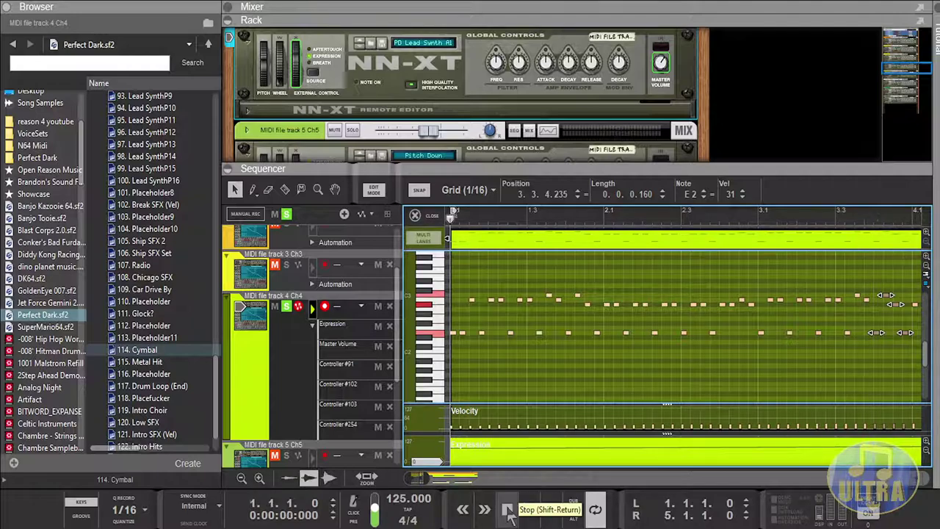
pyautogui.click(528, 511)
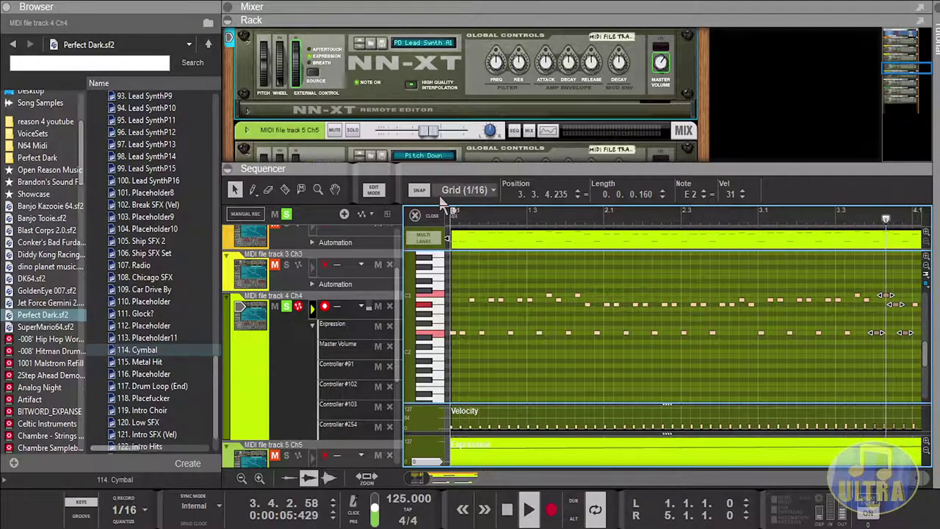
pyautogui.click(415, 216)
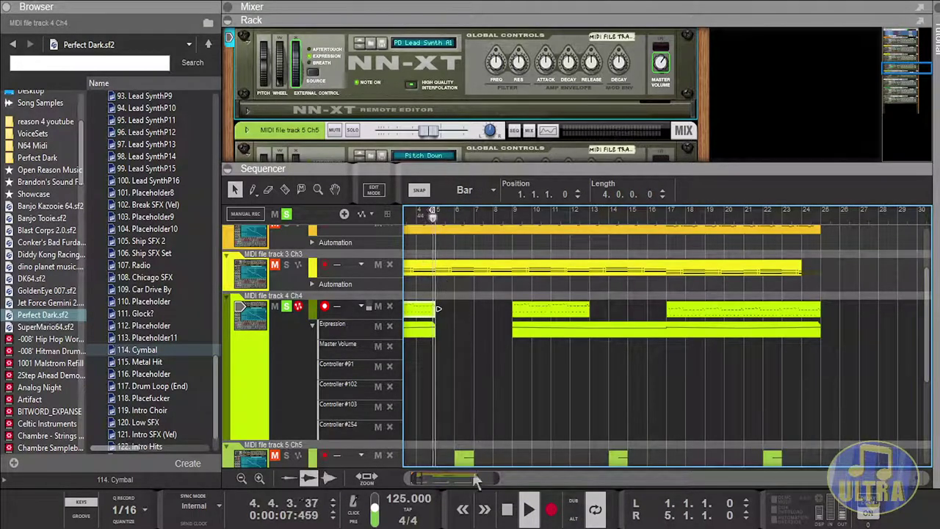
pyautogui.click(463, 509)
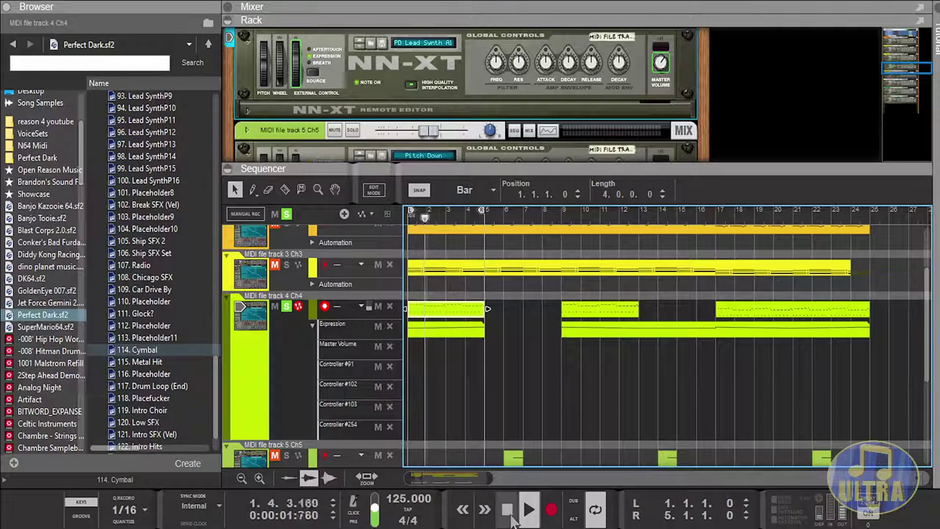
pyautogui.click(507, 509)
# Step: Turn off soloing to hear all tracks, and extend the loop's right locator to bar 25 at the song's end
pyautogui.click(286, 214)
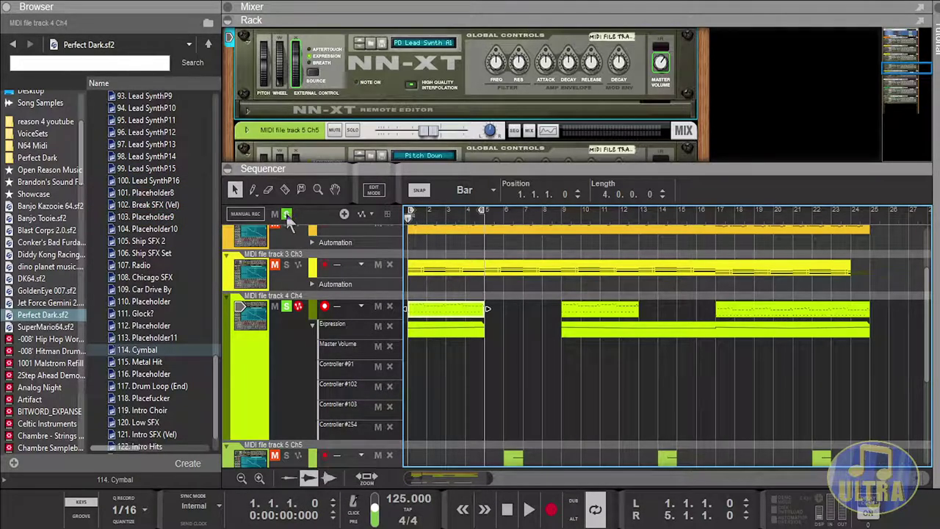
pyautogui.click(528, 511)
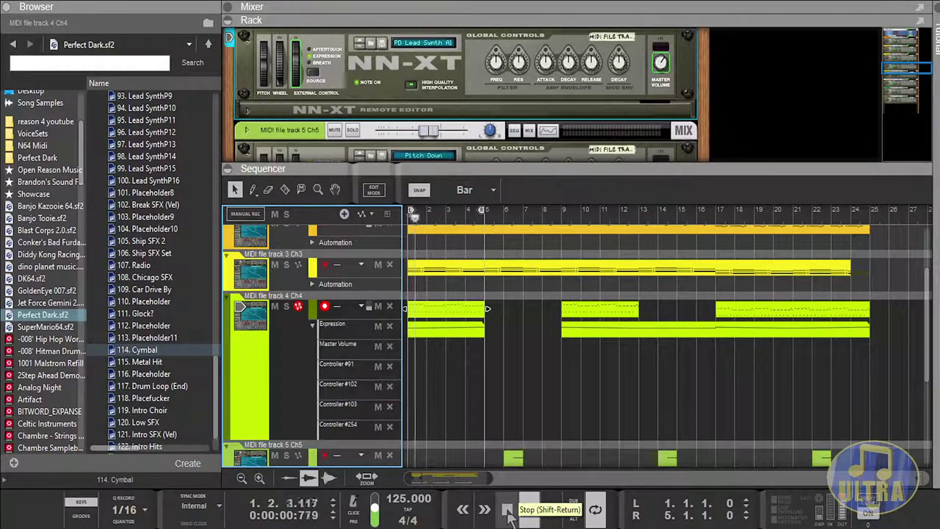
pyautogui.click(480, 211)
pyautogui.moveTo(480, 211)
pyautogui.mouseDown()
pyautogui.moveTo(683, 273)
pyautogui.moveTo(869, 303)
pyautogui.mouseUp()
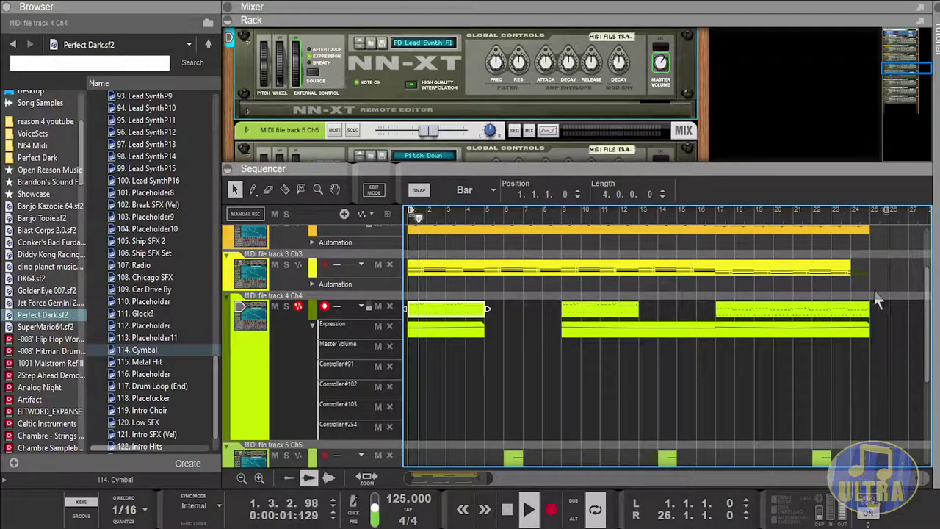
# Step: Move the Ch4 track's bar 9 note clip to bar 26, and paste a copy of the bar 1 clip at bar 9
pyautogui.click(566, 219)
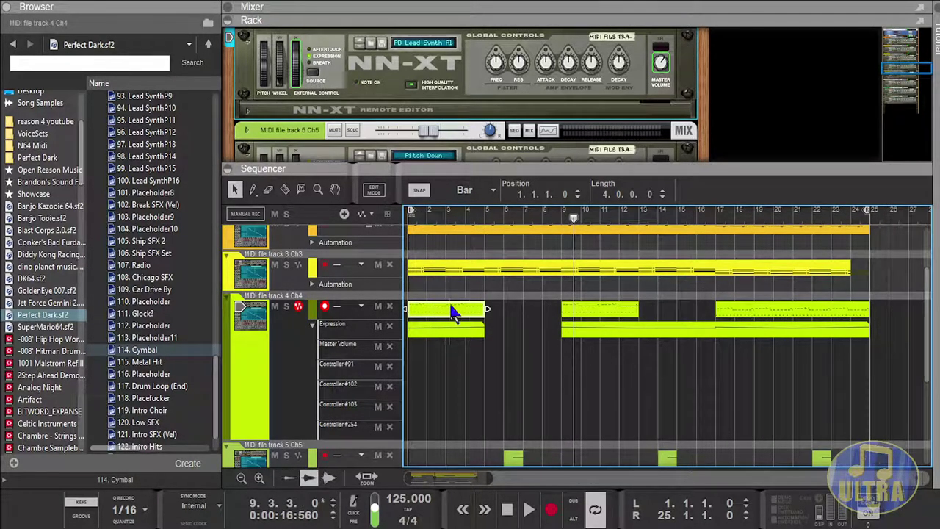
pyautogui.moveTo(582, 318); pyautogui.dragTo(918, 316)
pyautogui.click(469, 309)
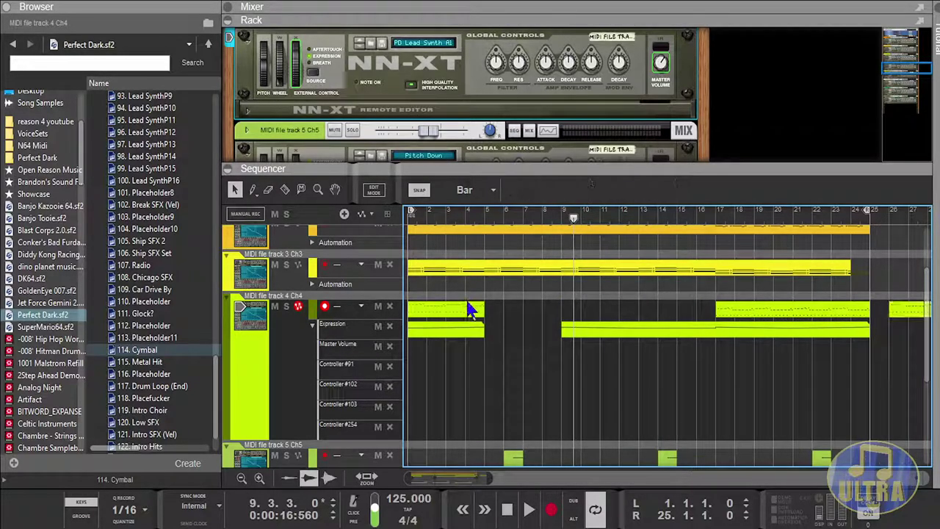
pyautogui.hotkey('ctrl', 'c')
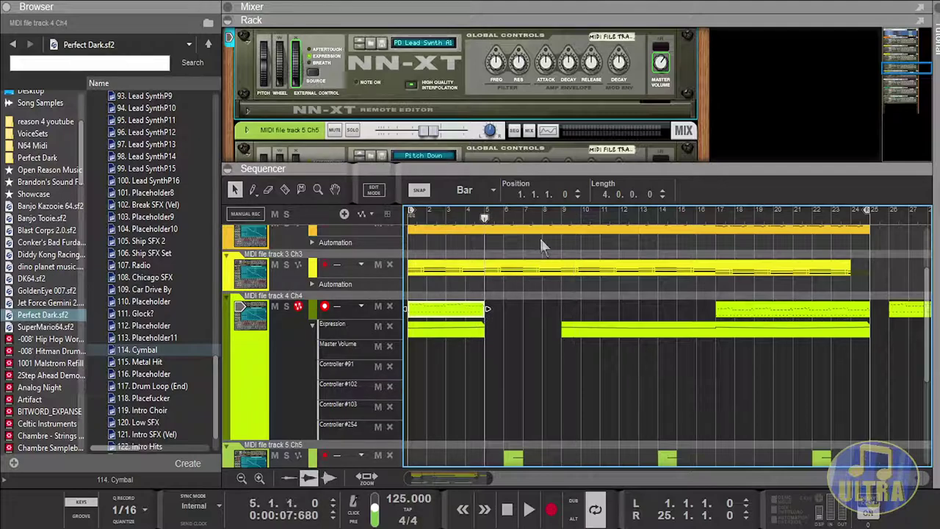
pyautogui.click(560, 219)
pyautogui.hotkey('ctrl', 'v')
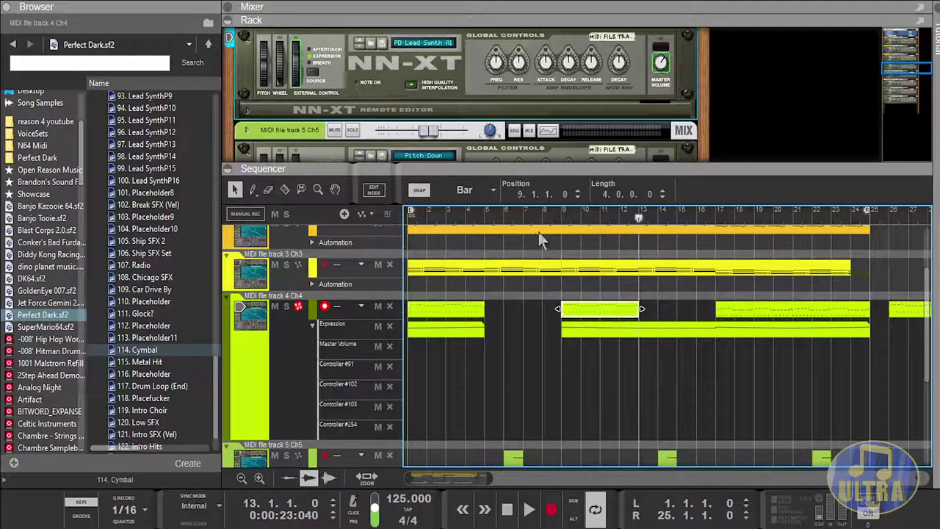
# Step: Play the full song from the start into bar 17 to check the copied clip in the mix, then stop
pyautogui.moveTo(450, 219); pyautogui.dragTo(376, 224)
pyautogui.click(530, 509)
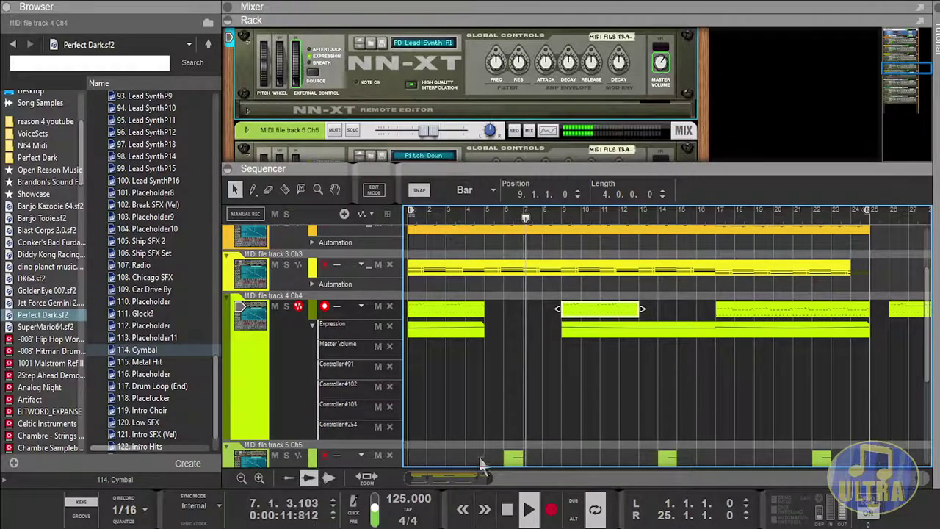
pyautogui.moveTo(469, 479); pyautogui.dragTo(475, 479)
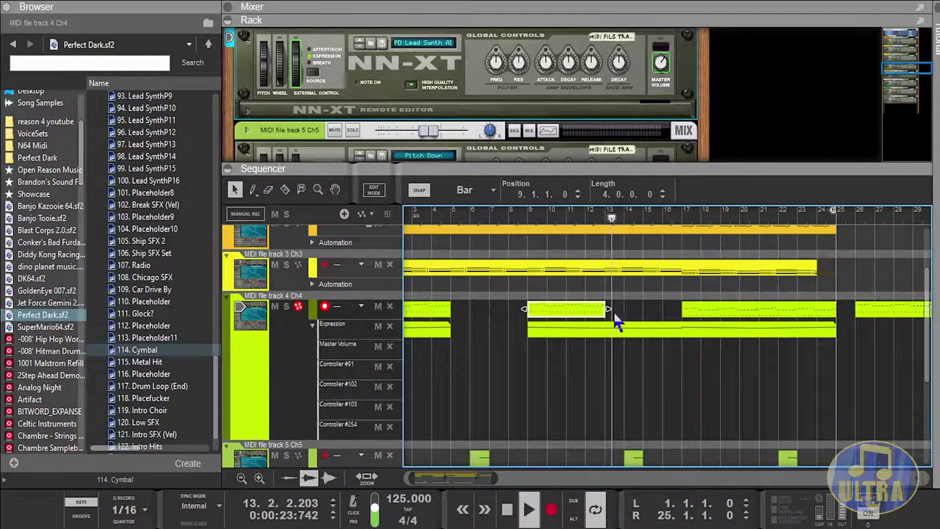
pyautogui.click(553, 509)
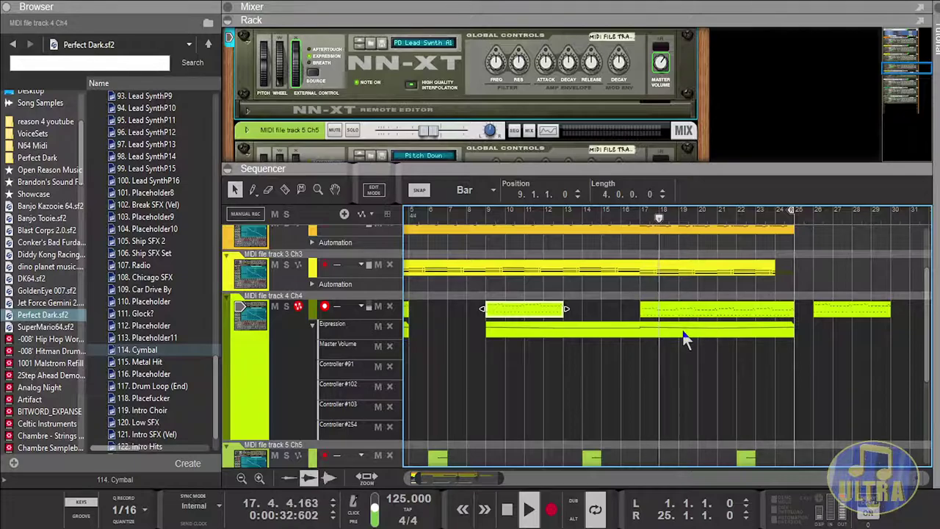
pyautogui.click(507, 509)
# Step: Split the Ch4 track's expression automation clip at bar 17 with the Razor tool, then return to the Selection tool
pyautogui.click(641, 213)
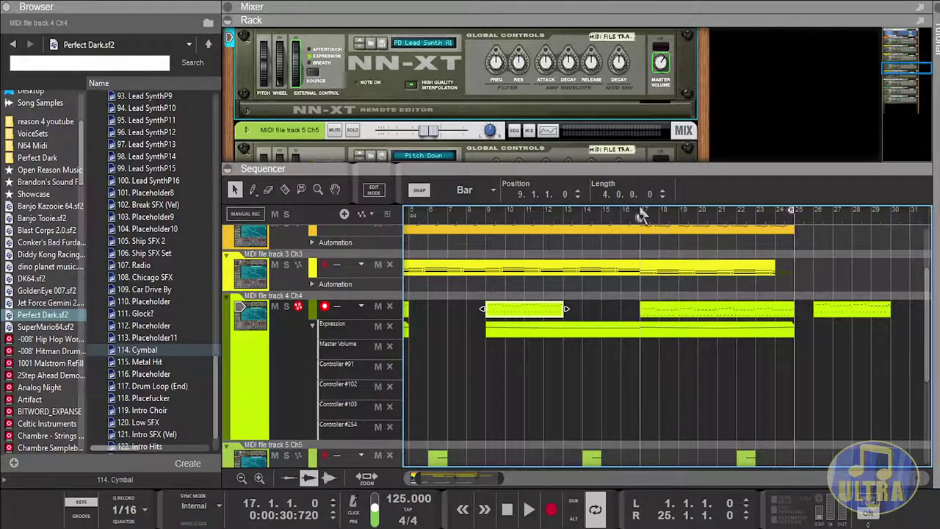
pyautogui.click(286, 192)
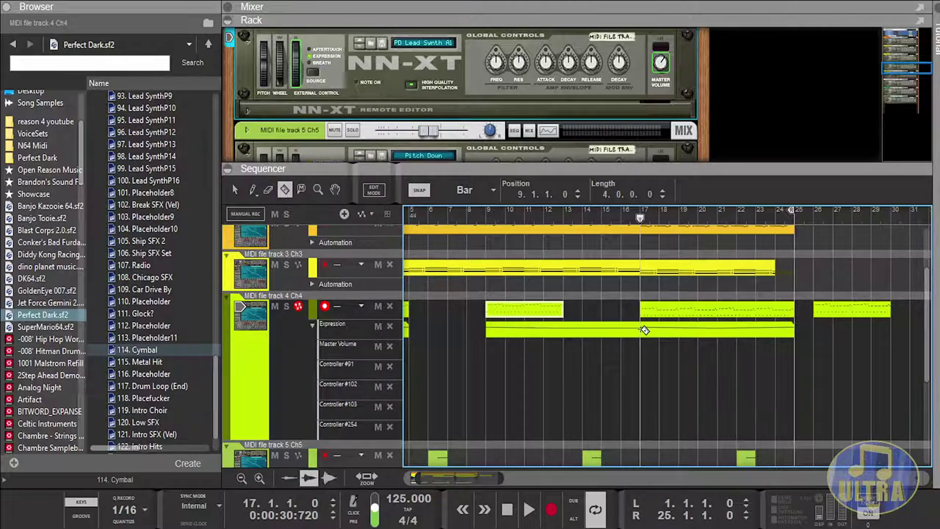
pyautogui.click(646, 330)
pyautogui.click(251, 190)
pyautogui.click(236, 190)
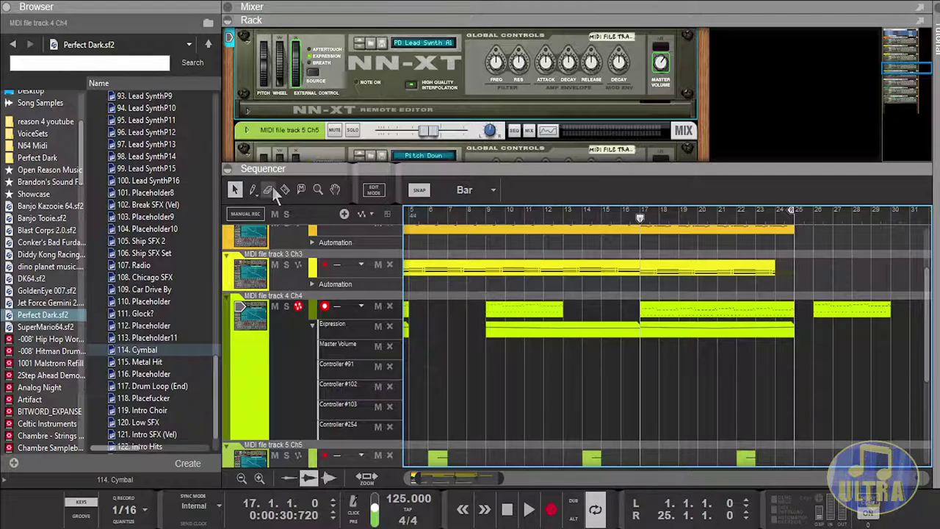
# Step: Open the Ch4 note clip starting at bar 17 and play it into bar 21 to compare its velocities by ear
pyautogui.doubleClick(711, 319)
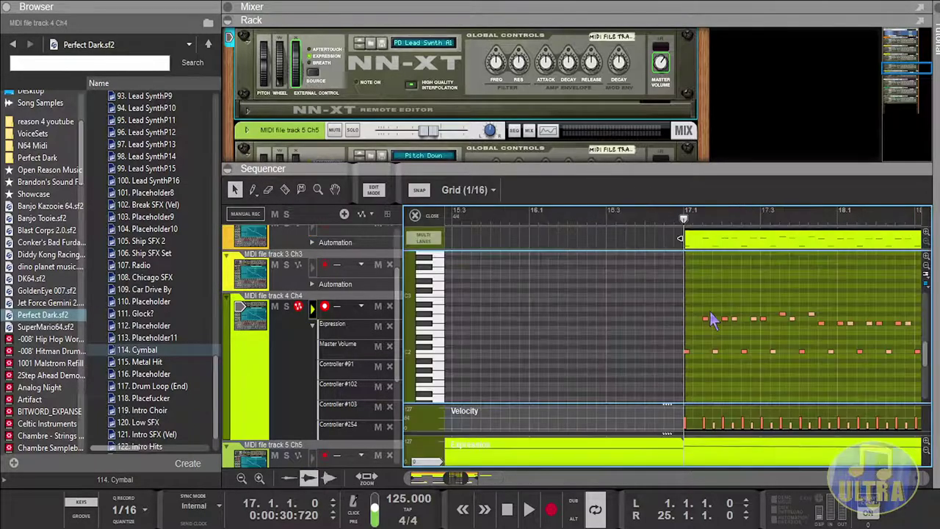
pyautogui.moveTo(460, 478)
pyautogui.mouseDown()
pyautogui.moveTo(505, 474)
pyautogui.moveTo(464, 479)
pyautogui.mouseUp()
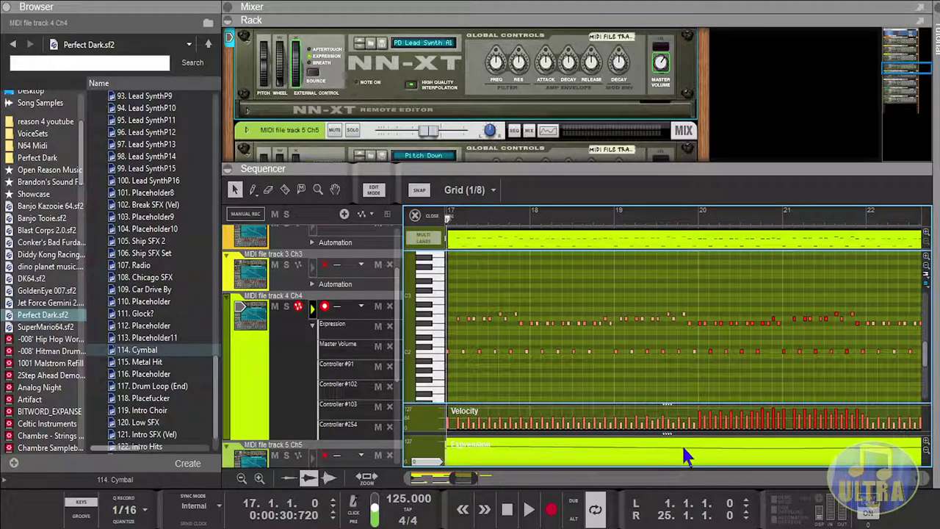
pyautogui.click(529, 509)
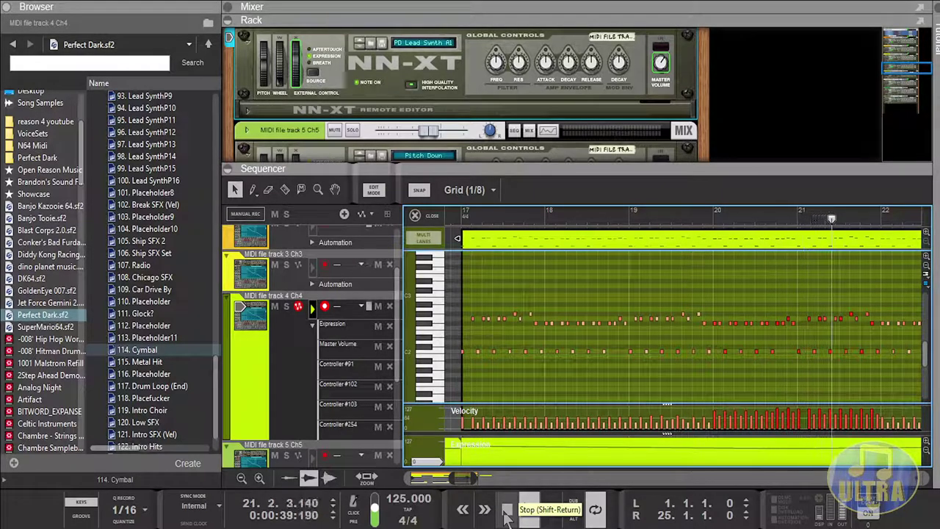
pyautogui.click(506, 514)
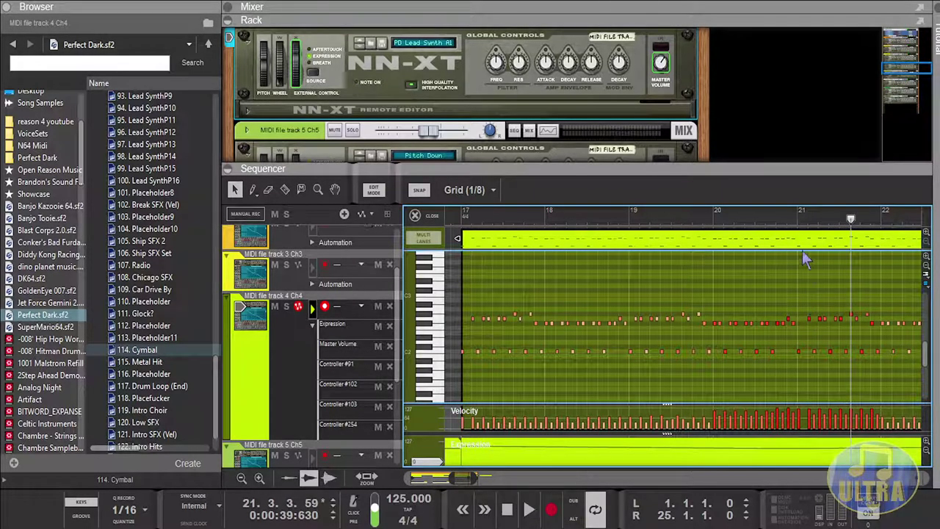
# Step: Check the values of the Ch4 track's expression automation points from bar 17 to bar 24, then close the clip editor
pyautogui.moveTo(799, 220); pyautogui.dragTo(732, 253)
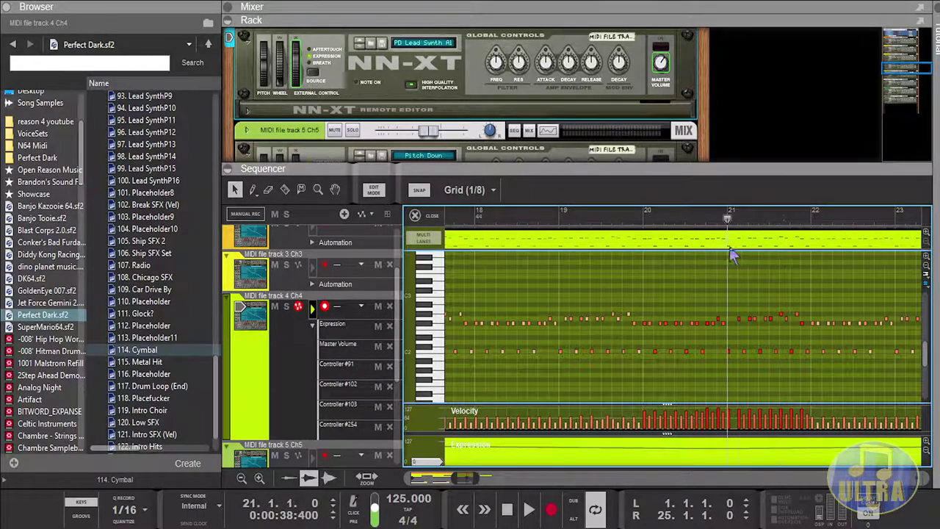
pyautogui.doubleClick(728, 455)
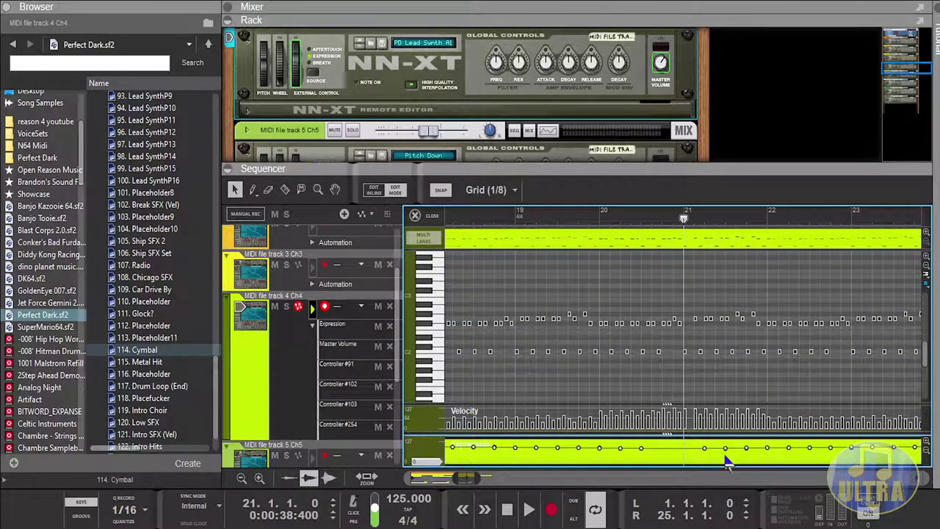
pyautogui.click(642, 449)
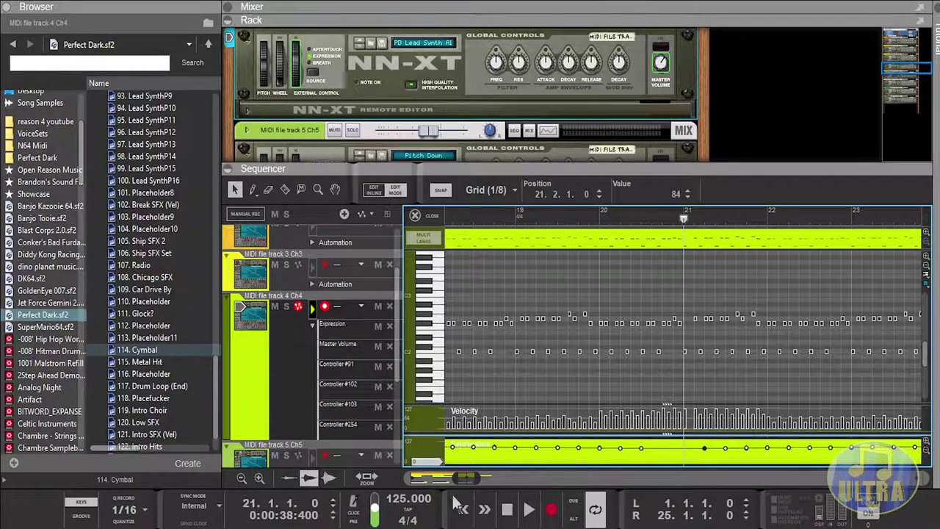
pyautogui.hscroll(-3, 466, 478)
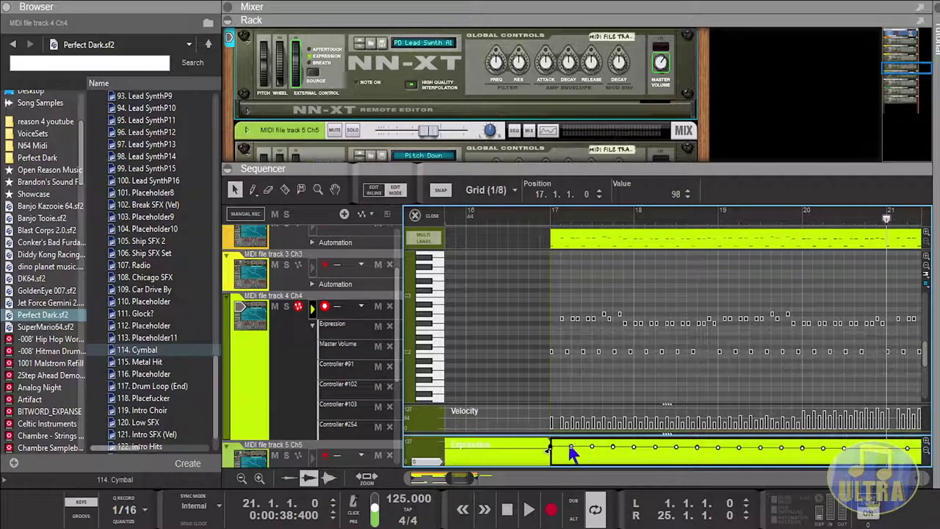
pyautogui.click(570, 446)
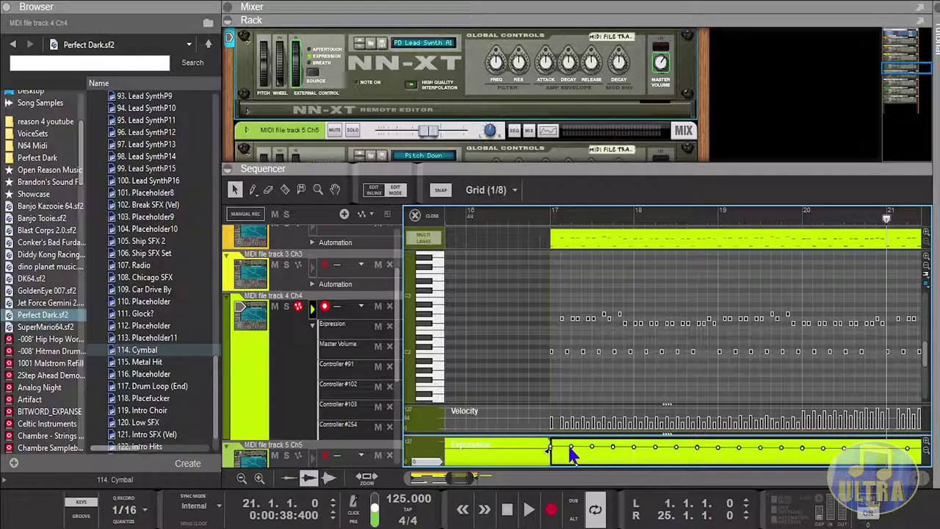
pyautogui.click(572, 447)
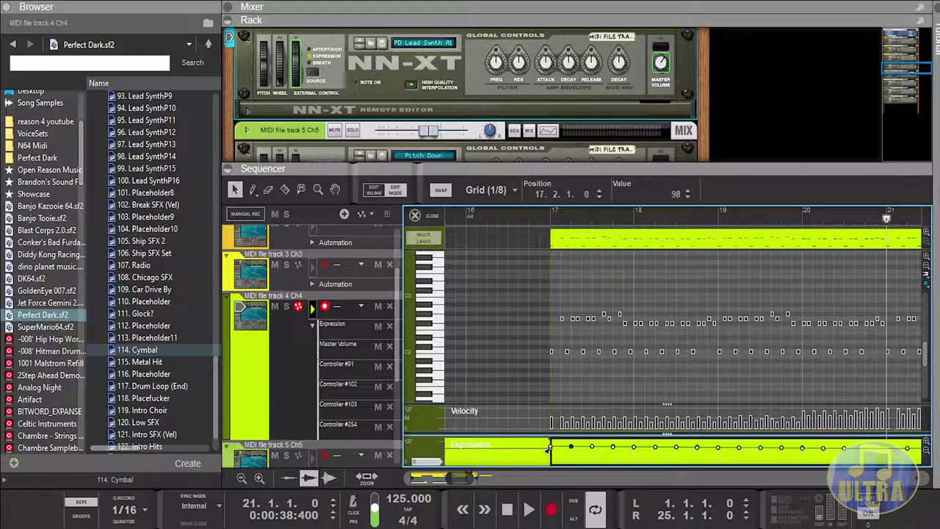
pyautogui.moveTo(457, 476); pyautogui.dragTo(466, 478)
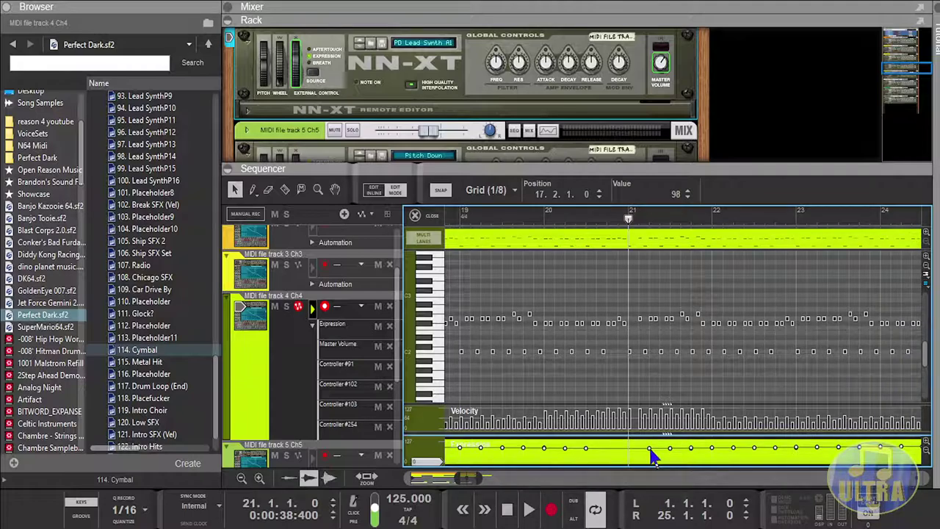
pyautogui.moveTo(470, 479); pyautogui.dragTo(472, 479)
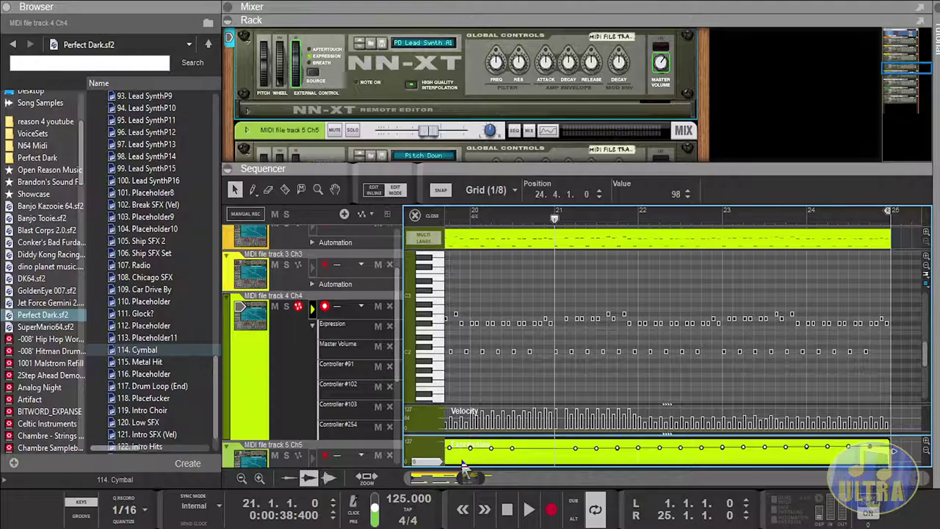
pyautogui.moveTo(475, 485); pyautogui.dragTo(461, 480)
pyautogui.click(566, 218)
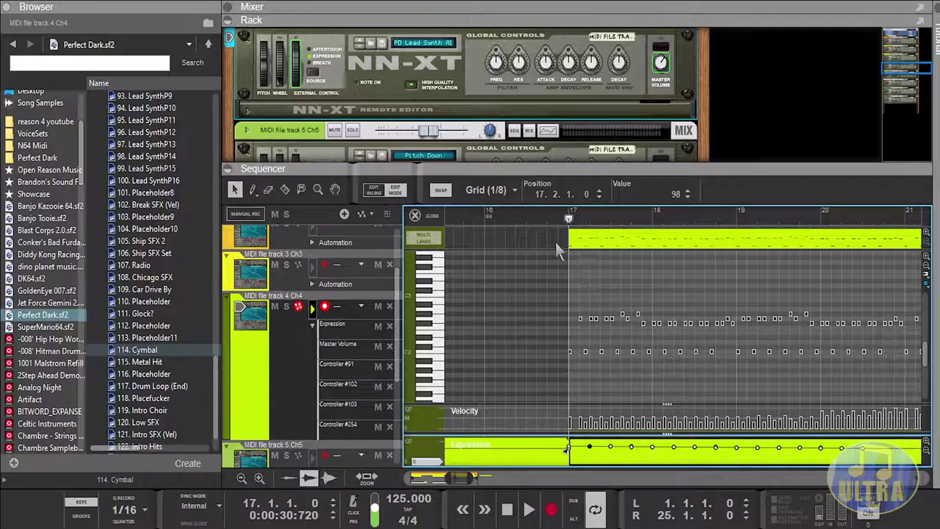
pyautogui.click(432, 218)
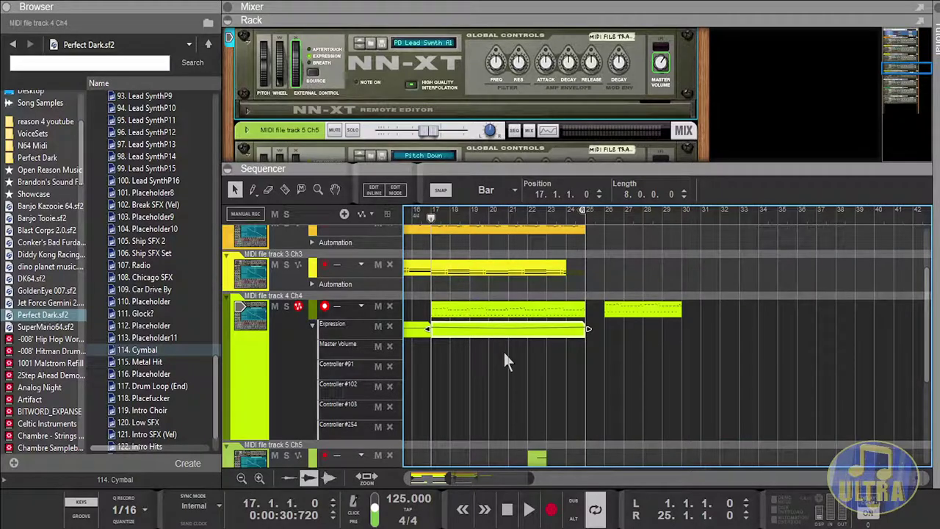
# Step: Reopen the Ch4 note clip starting at bar 17 and bring its first bars into view
pyautogui.moveTo(507, 478); pyautogui.dragTo(479, 457)
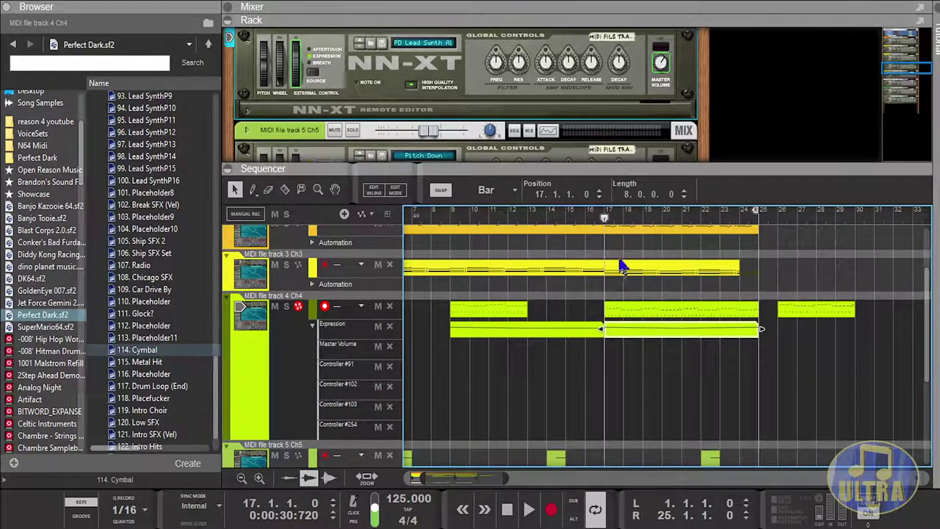
pyautogui.click(634, 312)
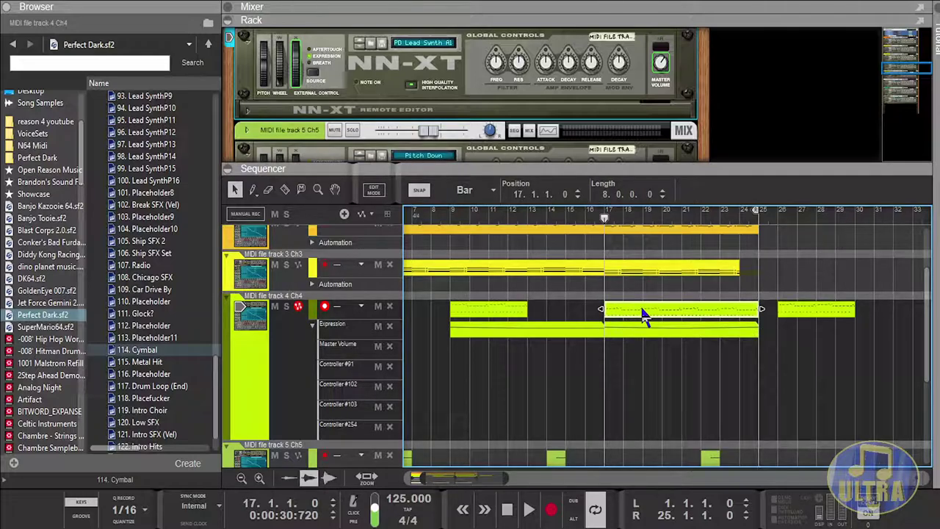
pyautogui.doubleClick(645, 315)
pyautogui.moveTo(451, 479); pyautogui.dragTo(455, 480)
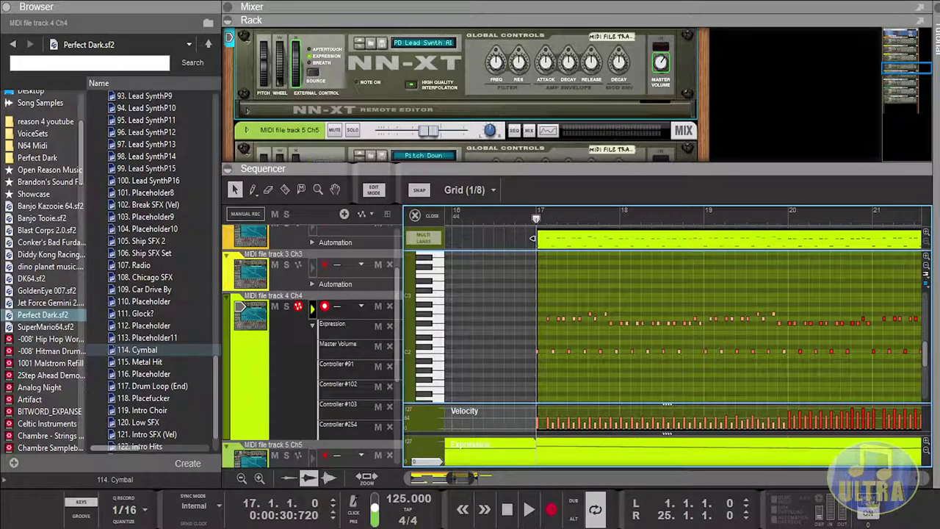
pyautogui.moveTo(456, 479); pyautogui.dragTo(460, 479)
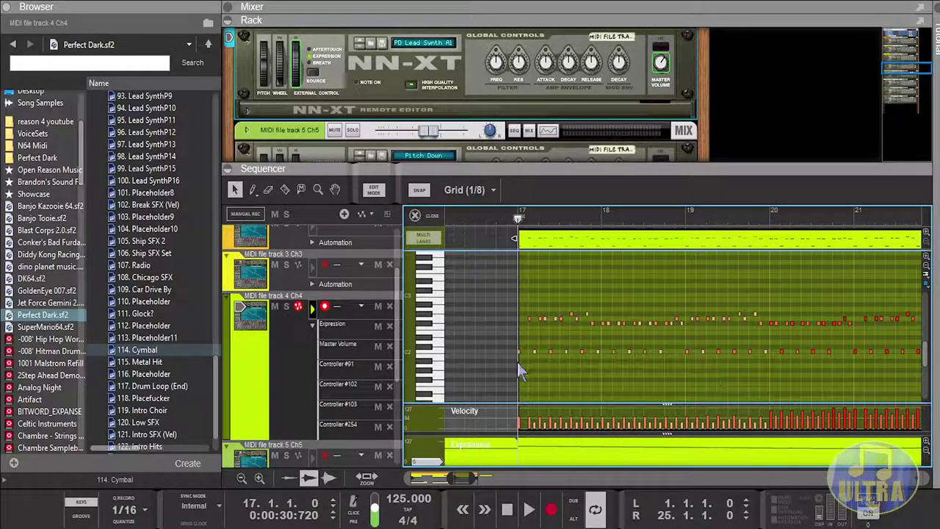
# Step: Select all notes in the Ch4 clip starting at bar 17 and set their velocity to 20
pyautogui.click(561, 220)
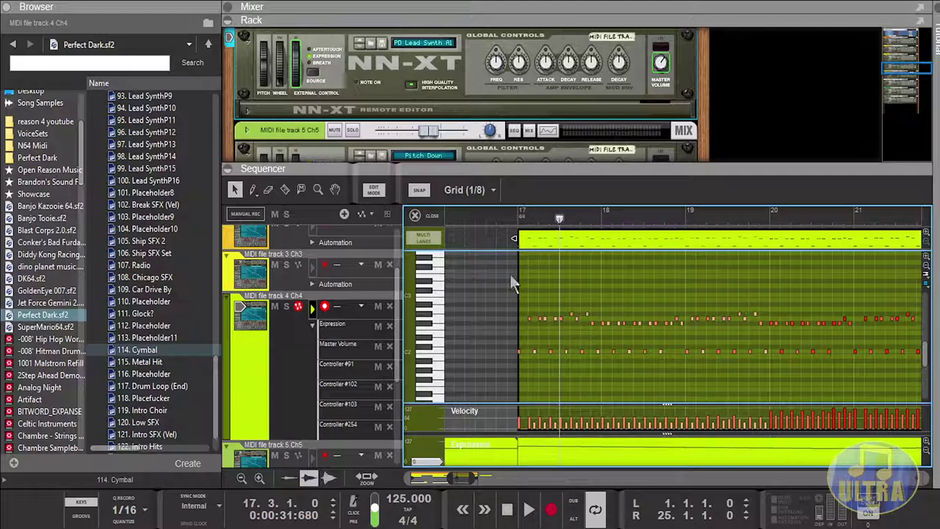
pyautogui.moveTo(523, 317); pyautogui.dragTo(558, 388)
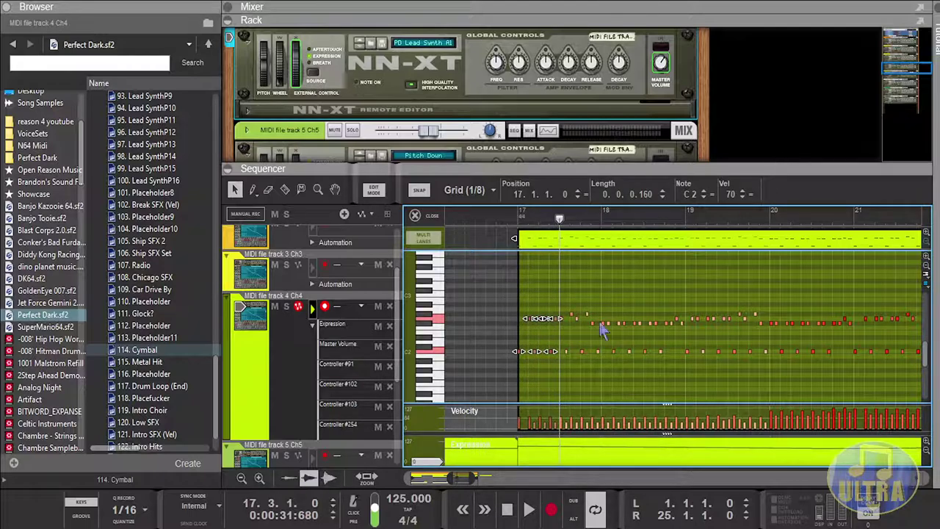
pyautogui.click(592, 367)
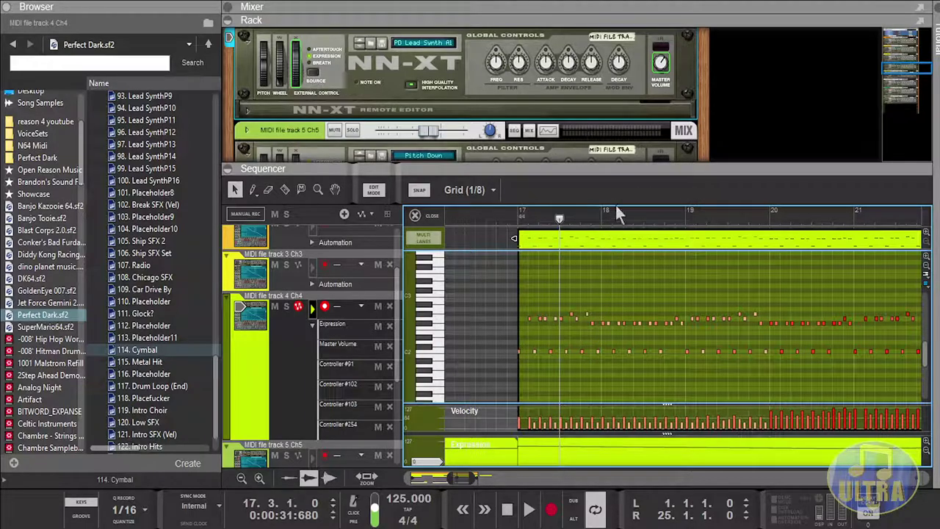
pyautogui.hotkey('ctrl', 'a')
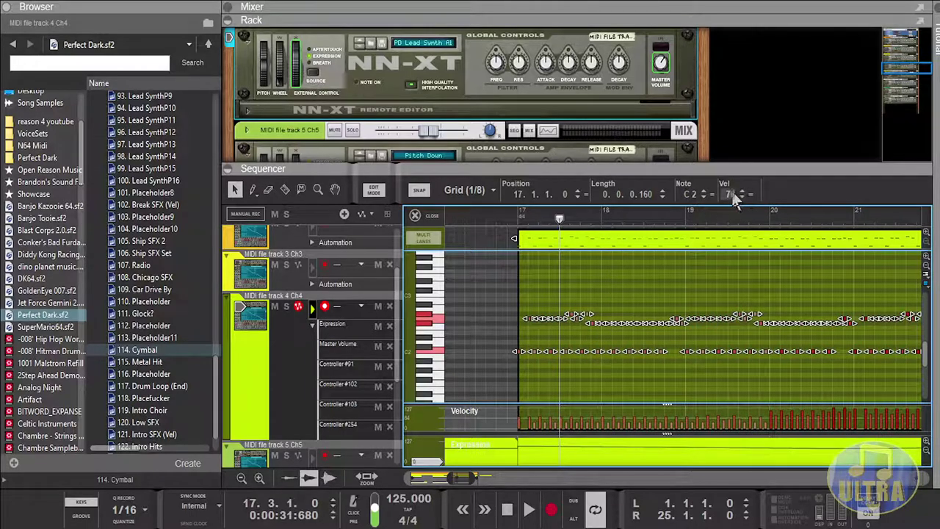
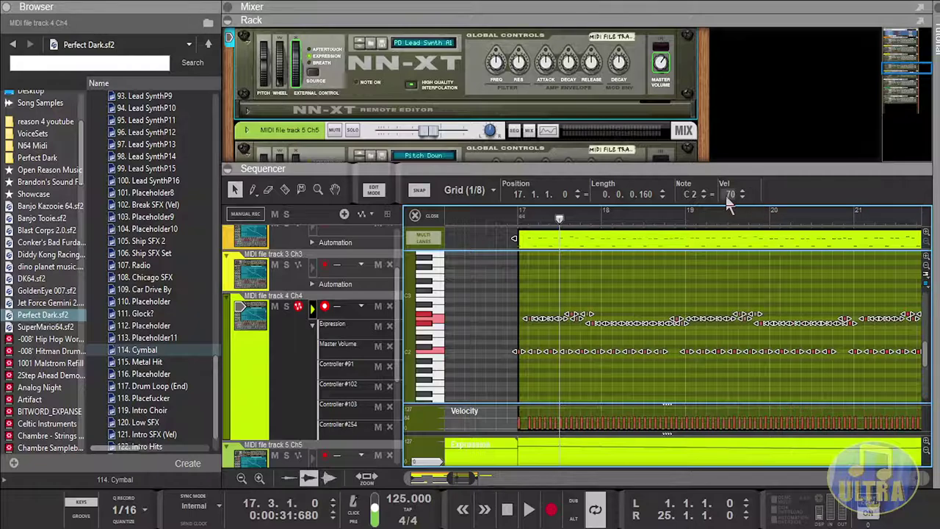
pyautogui.doubleClick(729, 194)
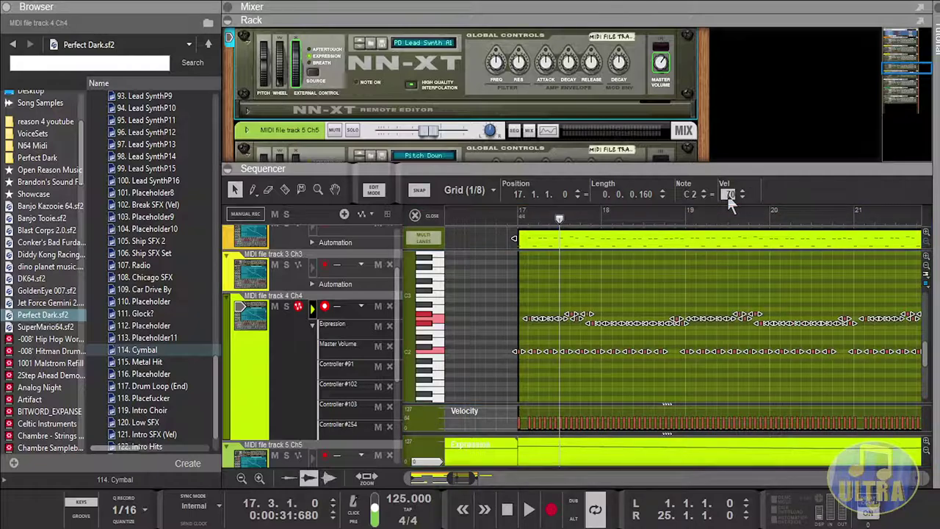
pyautogui.press('Return')
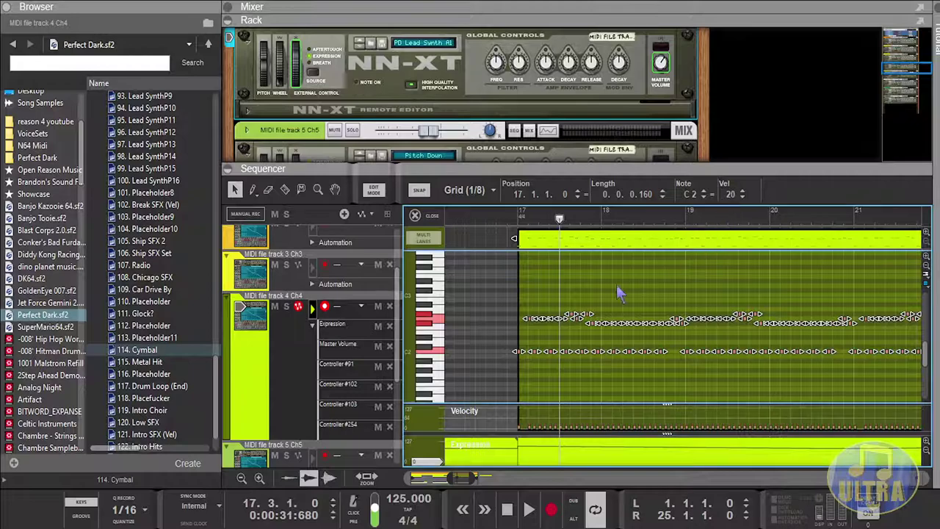
# Step: Play the clip from bar 17 into bar 18 to hear the new base velocity, then stop
pyautogui.click(518, 218)
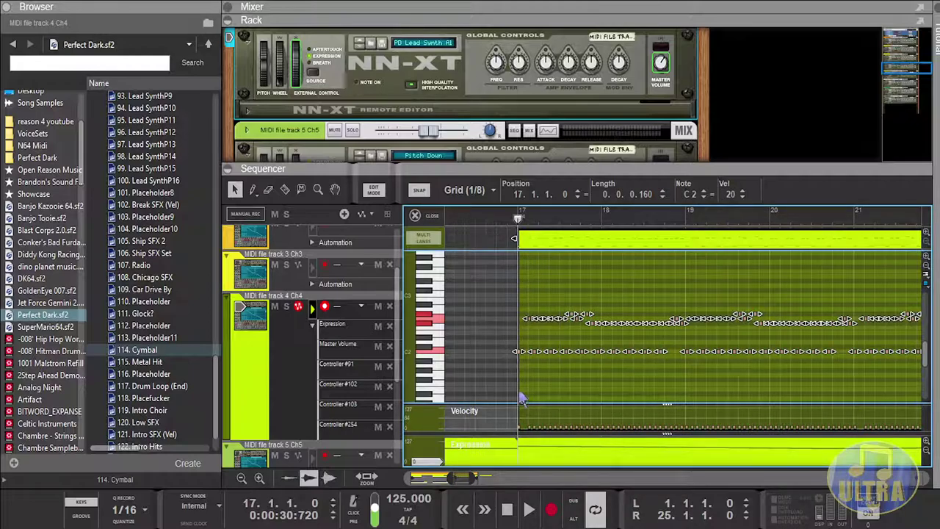
pyautogui.click(529, 509)
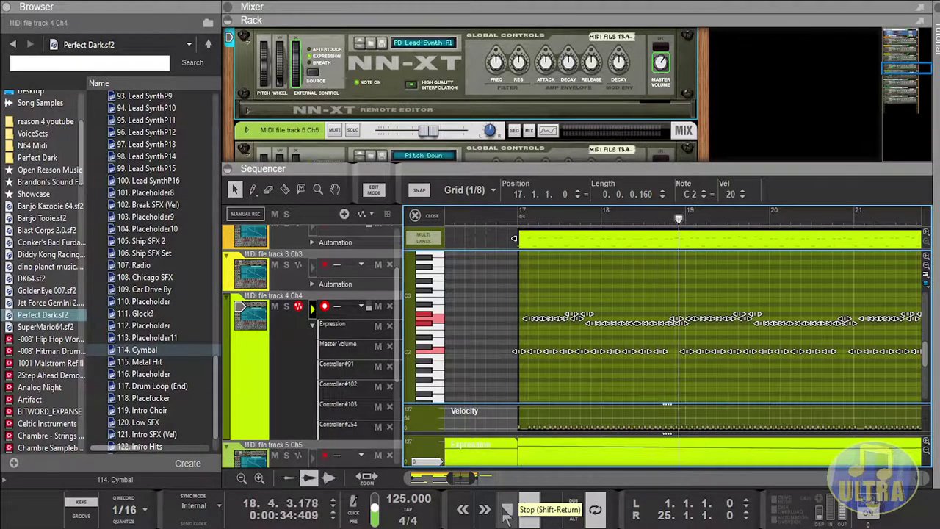
pyautogui.click(506, 509)
# Step: Select the C2 and G2 notes in the first half of bar 17 and set their velocity to 35
pyautogui.click(519, 217)
pyautogui.click(549, 219)
pyautogui.click(559, 219)
pyautogui.moveTo(509, 364); pyautogui.dragTo(564, 289)
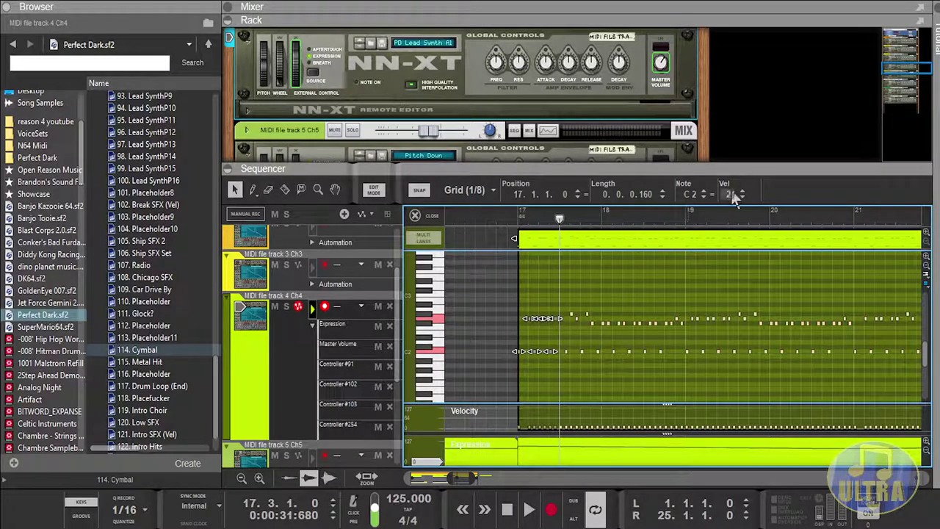
pyautogui.write('35')
pyautogui.press('Return')
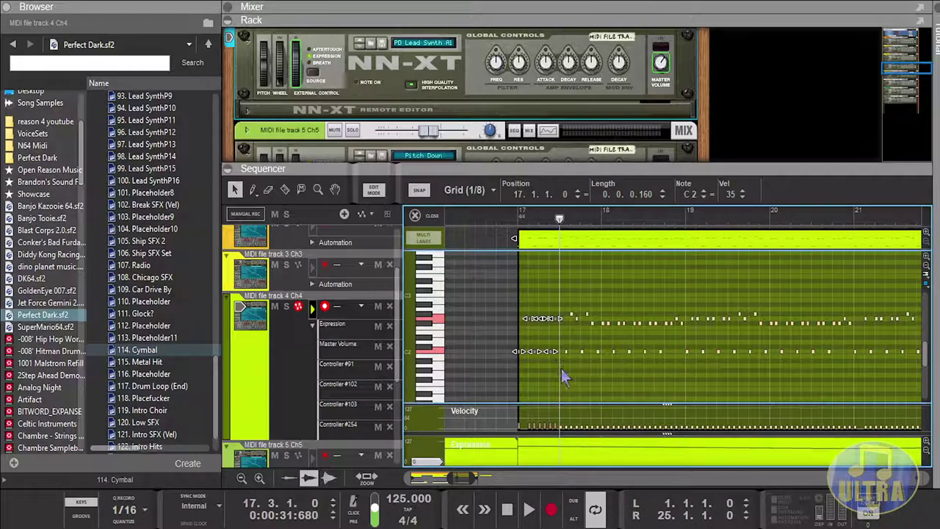
# Step: Select the notes in the second half of bar 17, starting at 17.3.2, and set their velocity to 34
pyautogui.moveTo(567, 367); pyautogui.dragTo(600, 294)
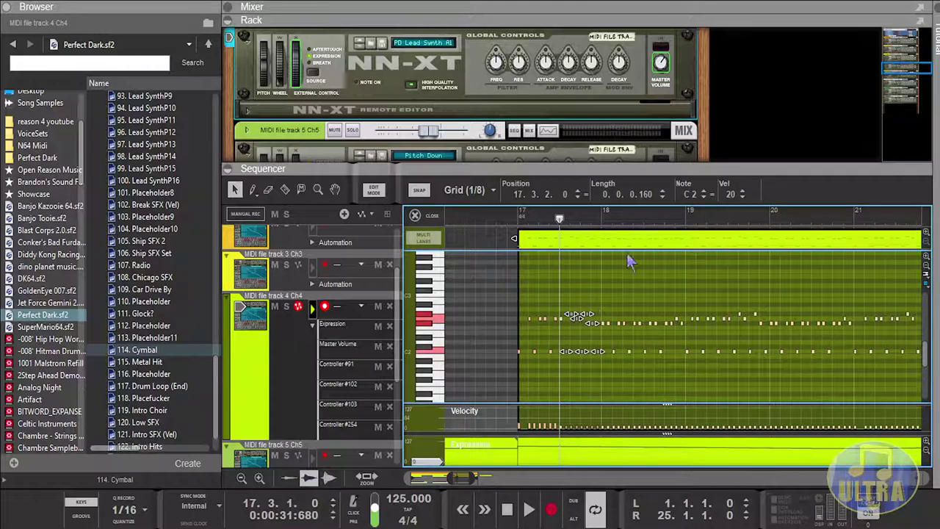
pyautogui.doubleClick(729, 195)
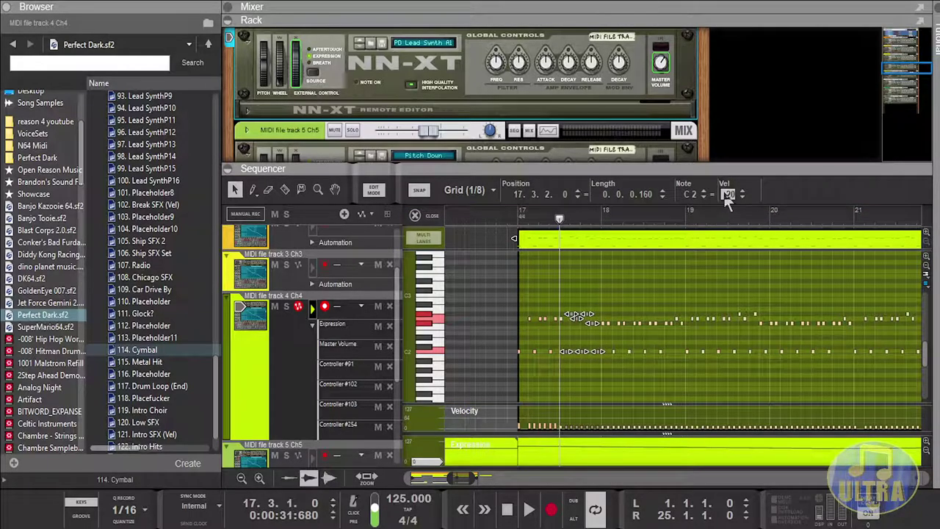
pyautogui.write('34')
pyautogui.press('Return')
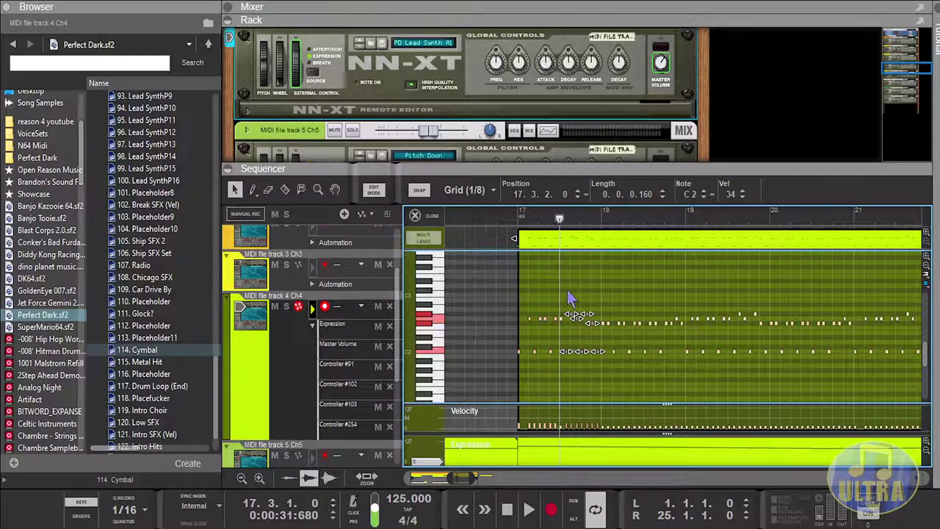
# Step: Select the single G2 note at 17.3.1 and lower its velocity to 34
pyautogui.click(563, 316)
pyautogui.doubleClick(732, 195)
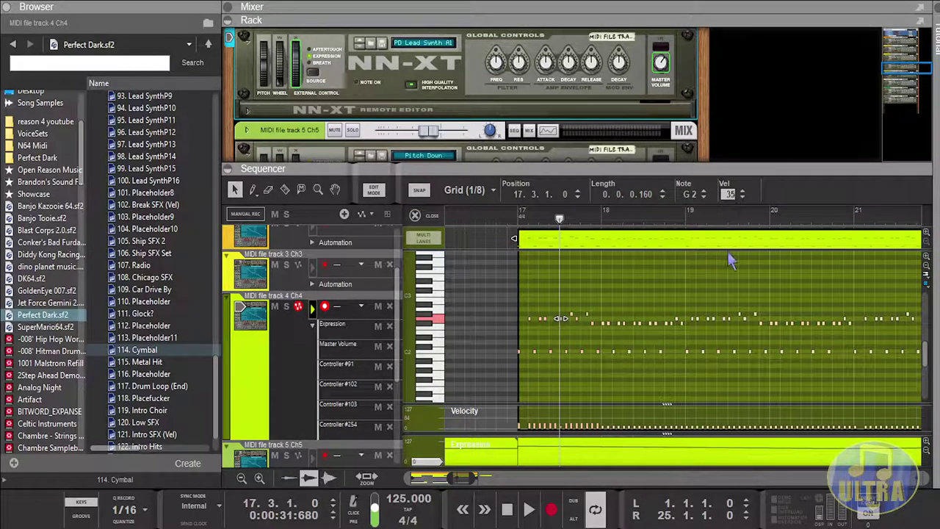
pyautogui.click(728, 253)
pyautogui.click(742, 197)
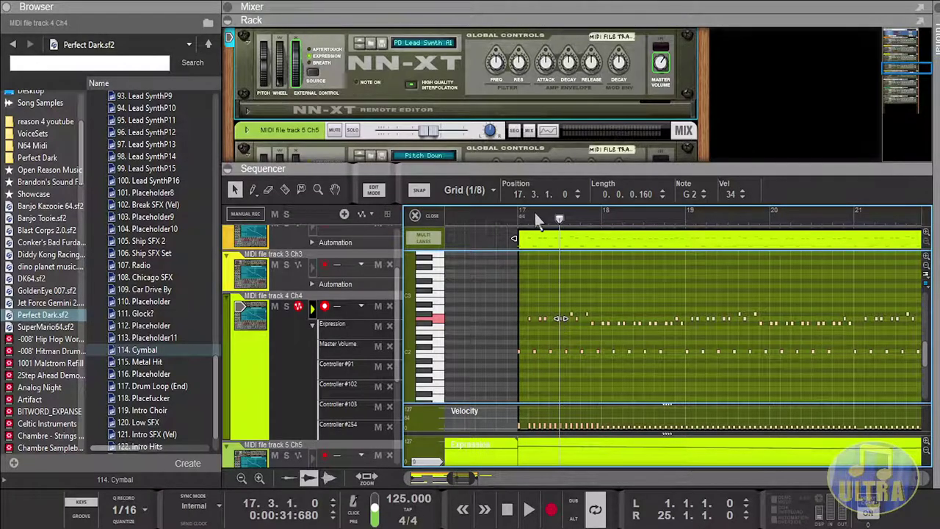
# Step: Play bar 17 from its start to check the edited velocities, then stop and return to bar 17
pyautogui.click(521, 219)
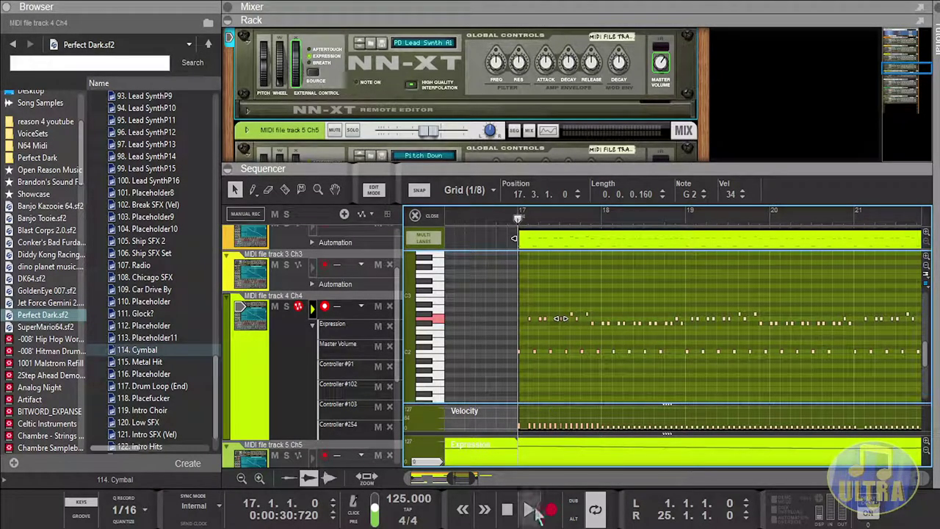
pyautogui.click(528, 510)
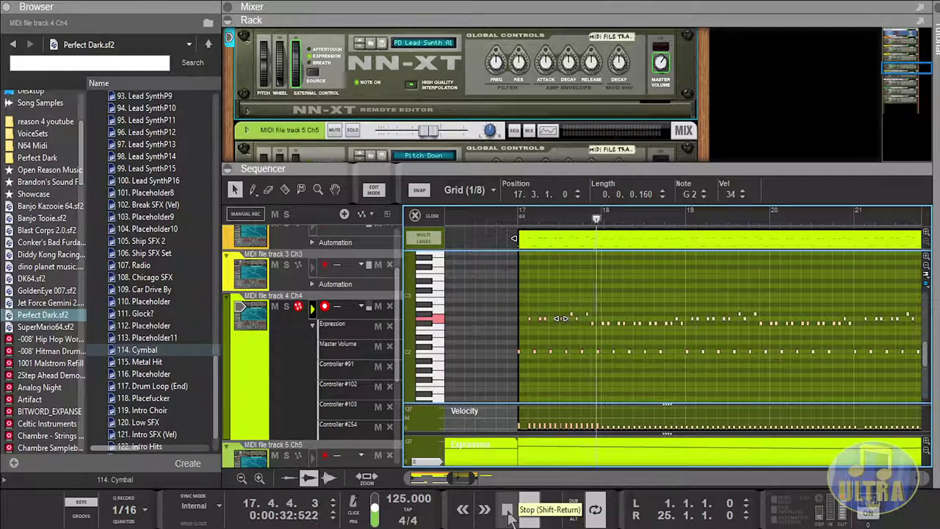
pyautogui.hotkey('shift', 'Return')
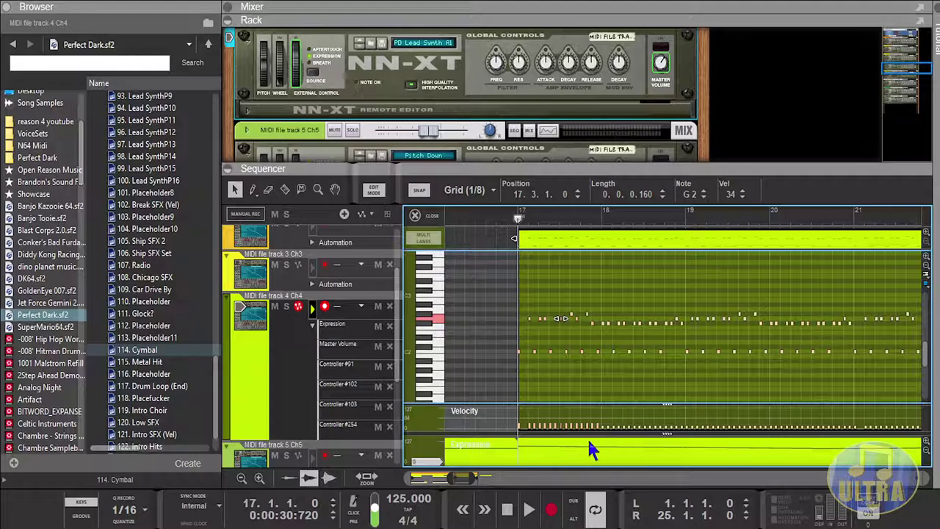
# Step: Select the notes in the first half of bar 18, starting at 18.1.1, for velocity editing
pyautogui.click(602, 215)
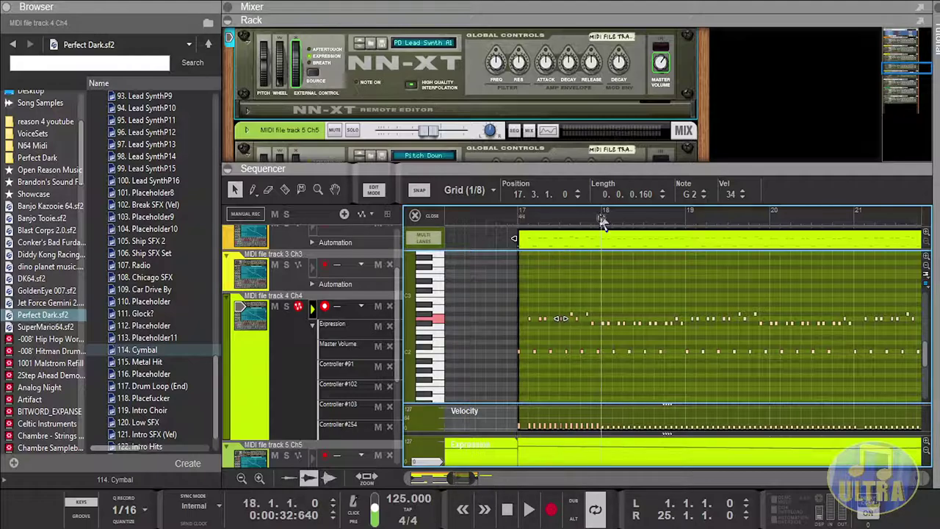
pyautogui.moveTo(603, 363); pyautogui.dragTo(639, 300)
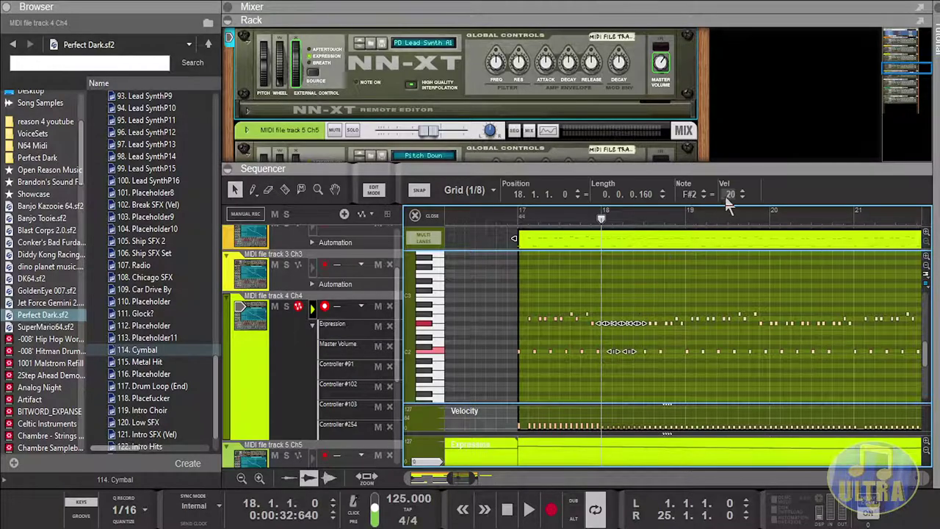
# Step: Set the velocity of the selected notes in the first half of bar 18 to 33
pyautogui.doubleClick(729, 196)
pyautogui.write('33')
pyautogui.press('Return')
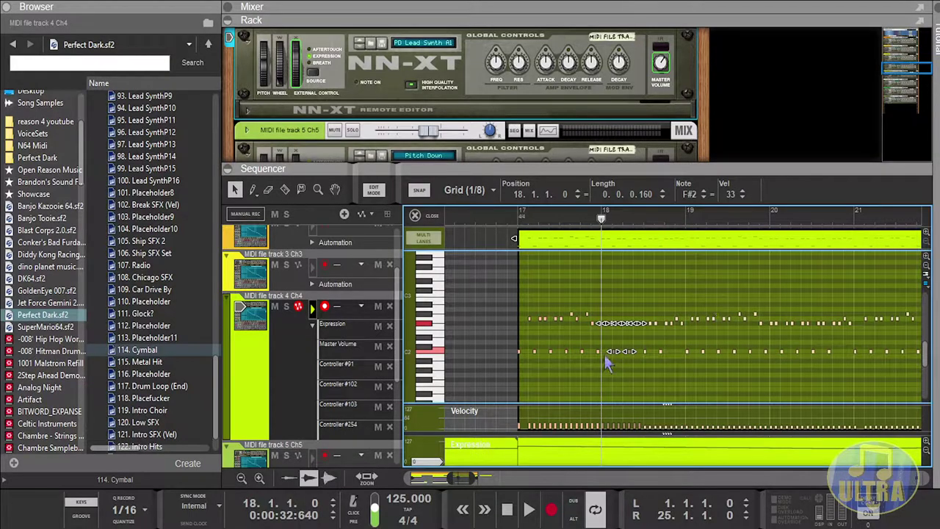
# Step: Select the notes in the second half of bar 18 and set their velocity to 32
pyautogui.click(644, 216)
pyautogui.moveTo(645, 369); pyautogui.dragTo(684, 304)
pyautogui.doubleClick(732, 196)
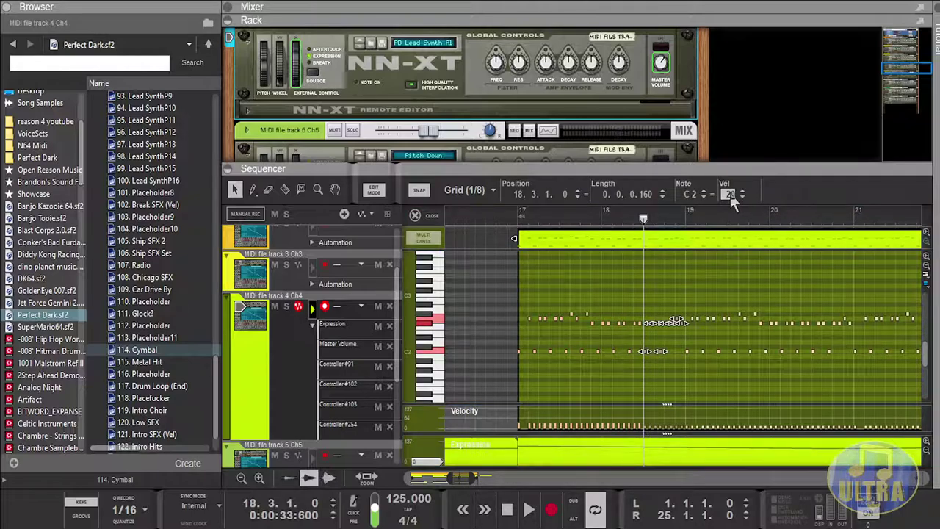
pyautogui.write('32')
pyautogui.press('Return')
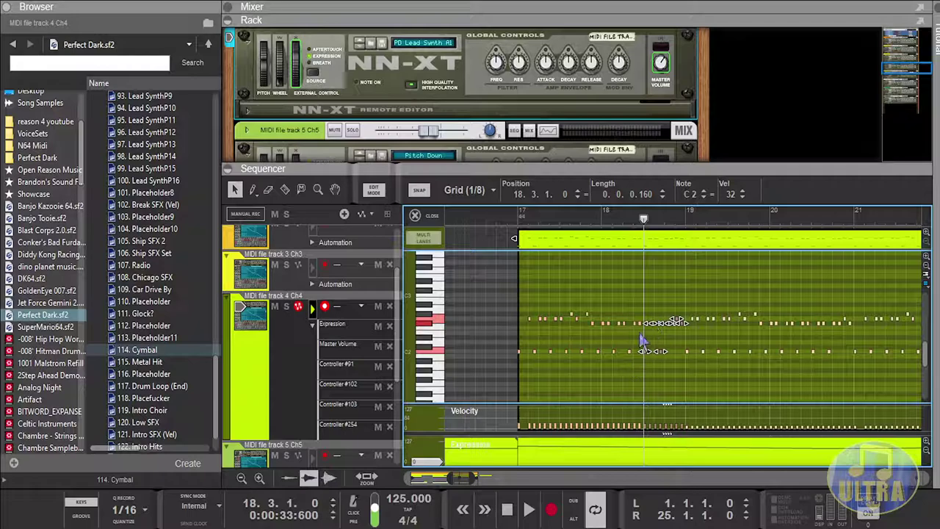
# Step: Check the velocities of individual notes across bars 17 and 18 of the clip
pyautogui.click(616, 351)
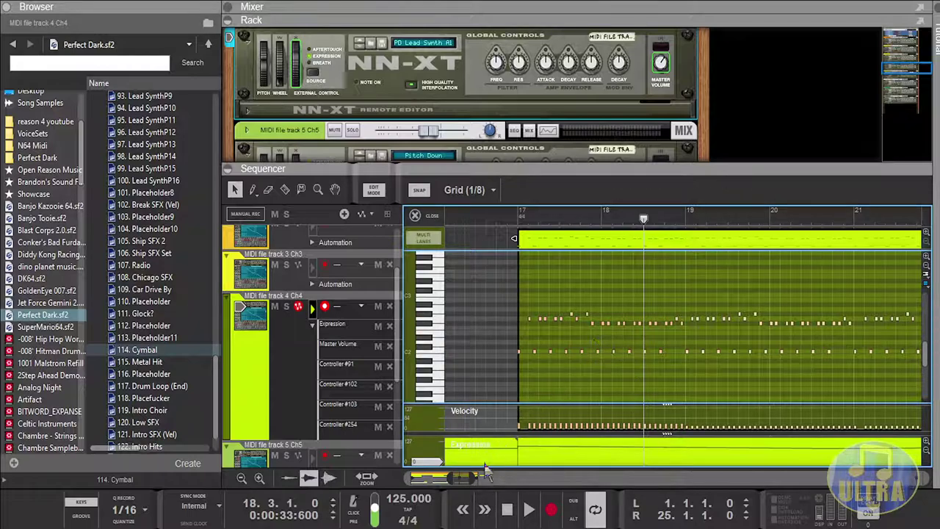
pyautogui.moveTo(472, 479); pyautogui.dragTo(468, 479)
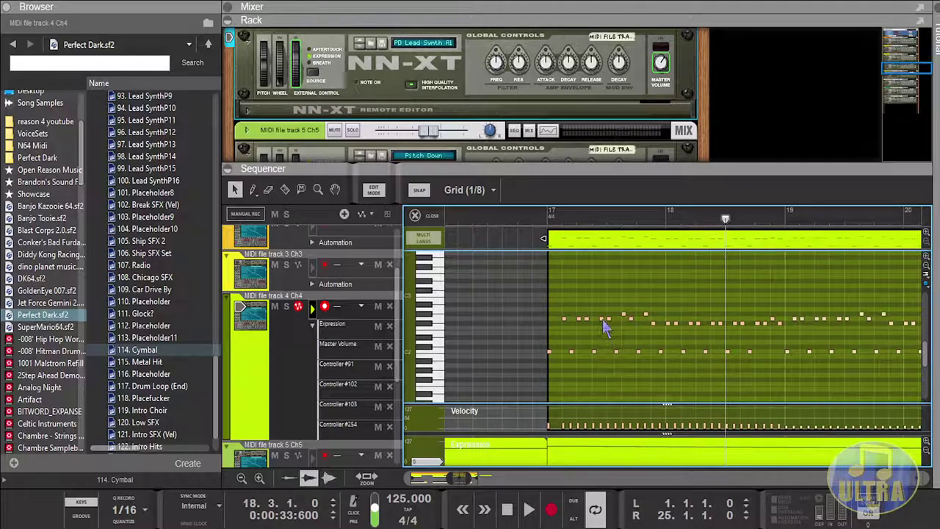
pyautogui.click(550, 352)
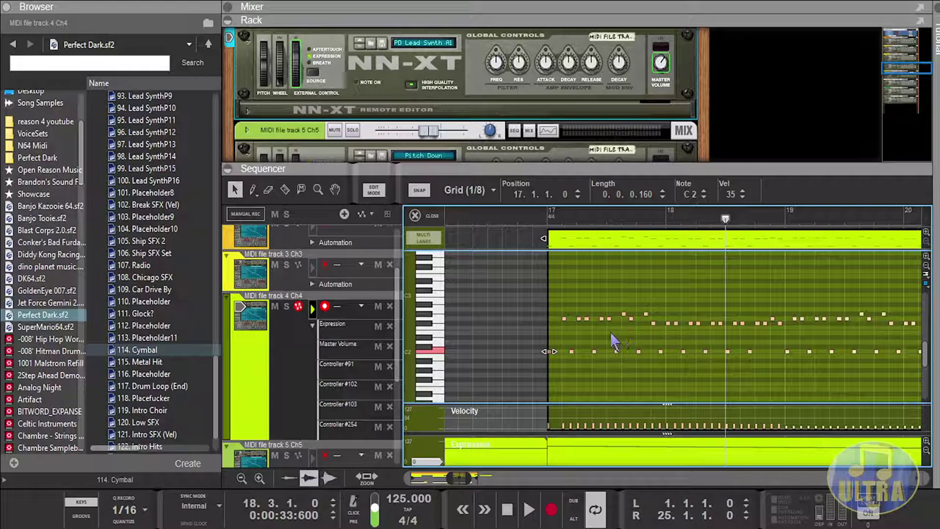
pyautogui.click(609, 319)
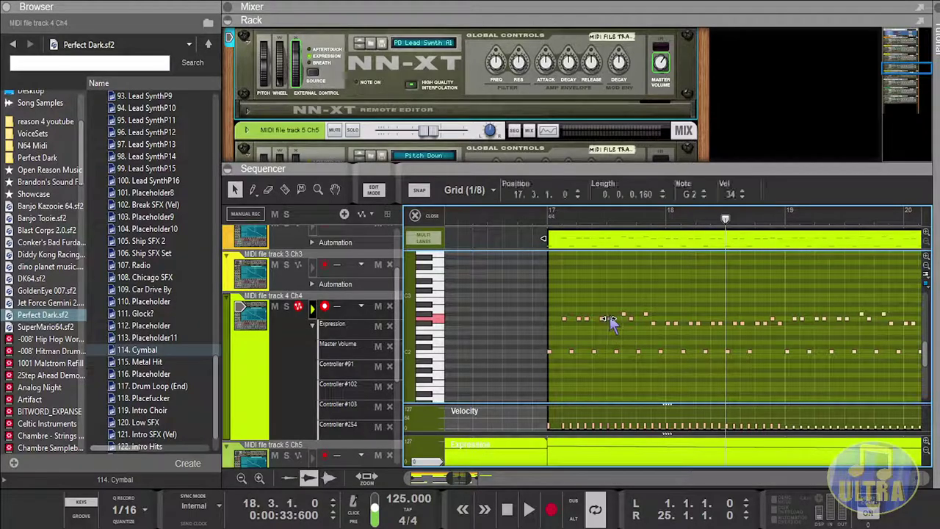
pyautogui.click(666, 329)
pyautogui.click(668, 324)
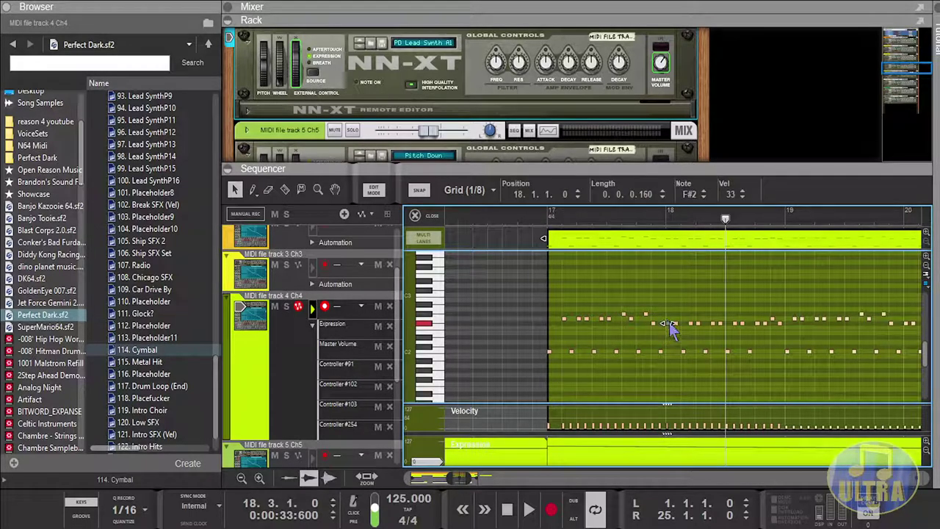
pyautogui.click(728, 351)
# Step: Select the notes in the first half of bar 19 and set their velocity to 31
pyautogui.click(785, 218)
pyautogui.moveTo(787, 371); pyautogui.dragTo(845, 296)
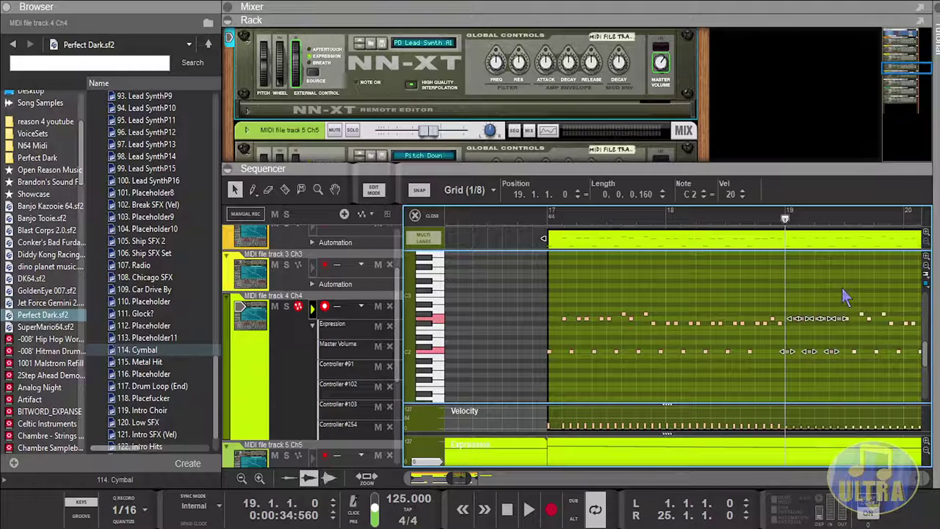
pyautogui.doubleClick(733, 195)
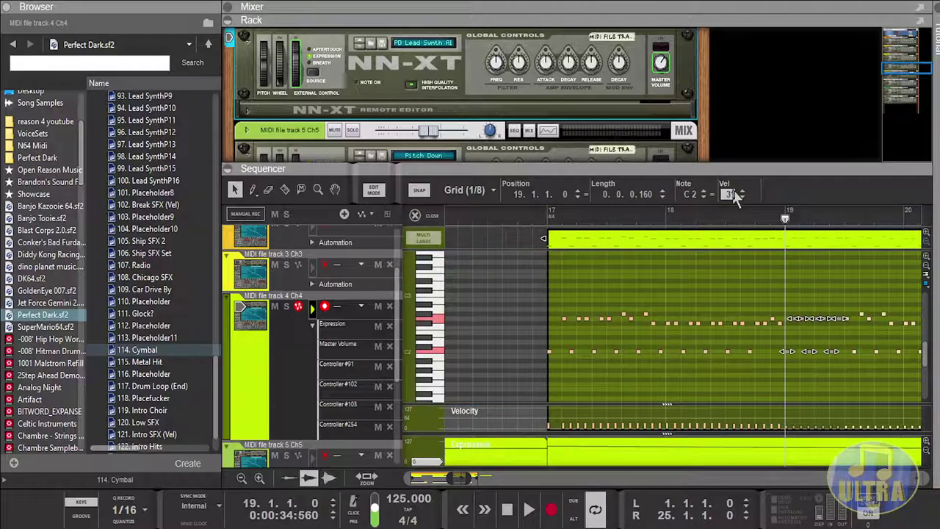
pyautogui.press('Return')
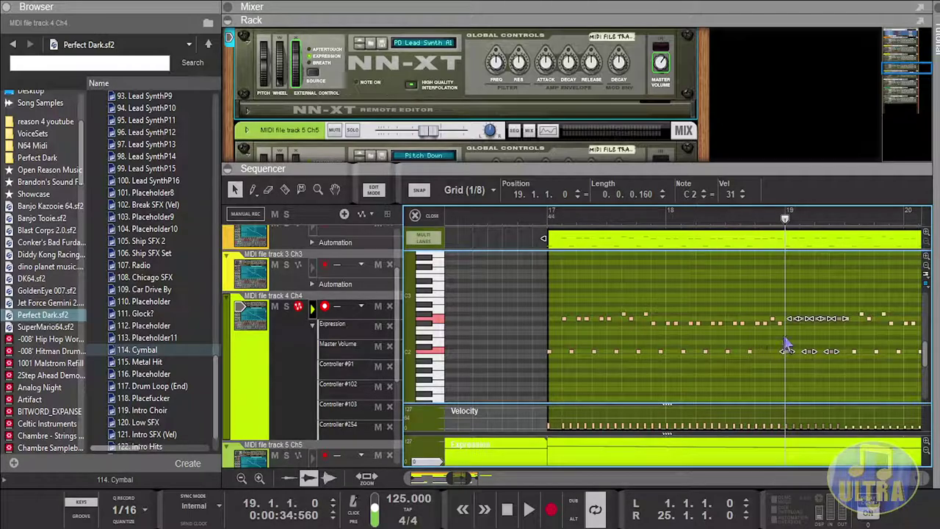
# Step: Select the notes in the second half of bar 19 and set their velocity to 30
pyautogui.click(778, 323)
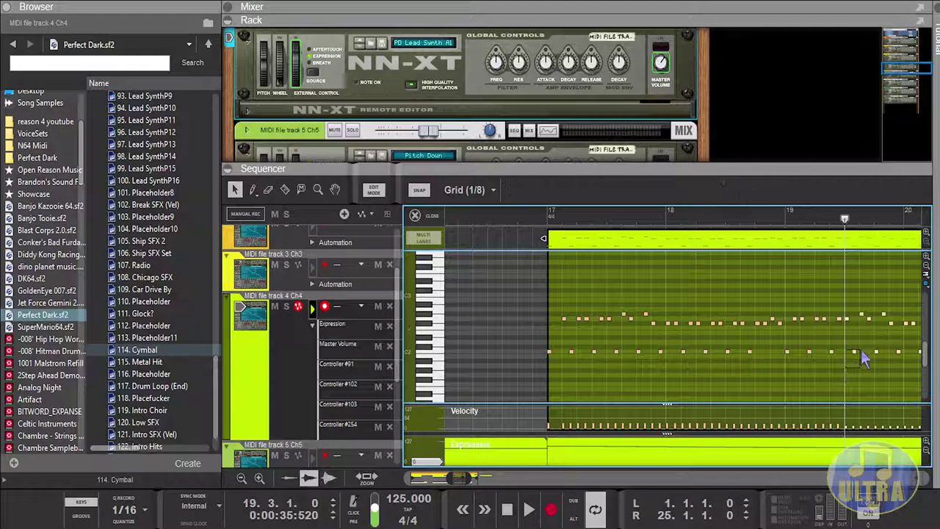
pyautogui.moveTo(847, 372); pyautogui.dragTo(914, 290)
pyautogui.doubleClick(734, 195)
pyautogui.write('30')
pyautogui.press('Return')
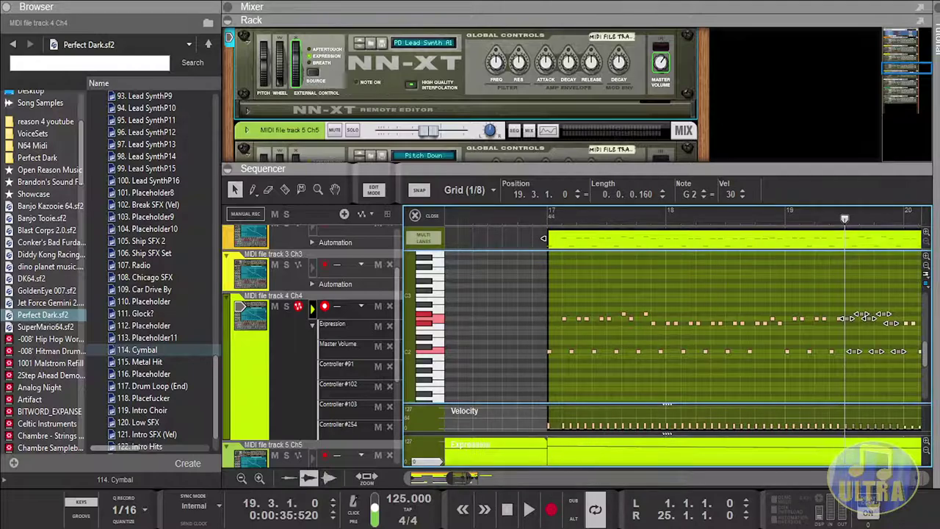
# Step: Select the notes in the second half of bar 24, at the clip's end, and set their velocity to 35
pyautogui.moveTo(460, 478); pyautogui.dragTo(478, 479)
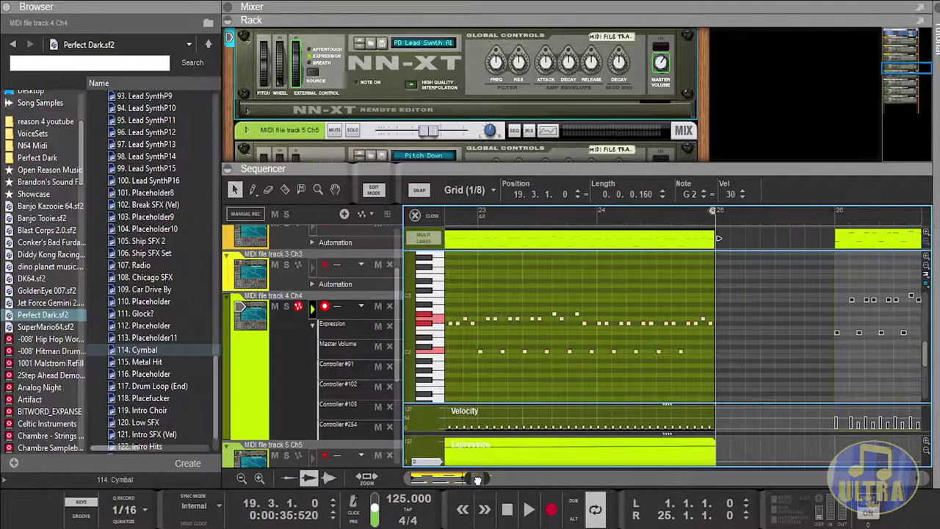
pyautogui.click(596, 213)
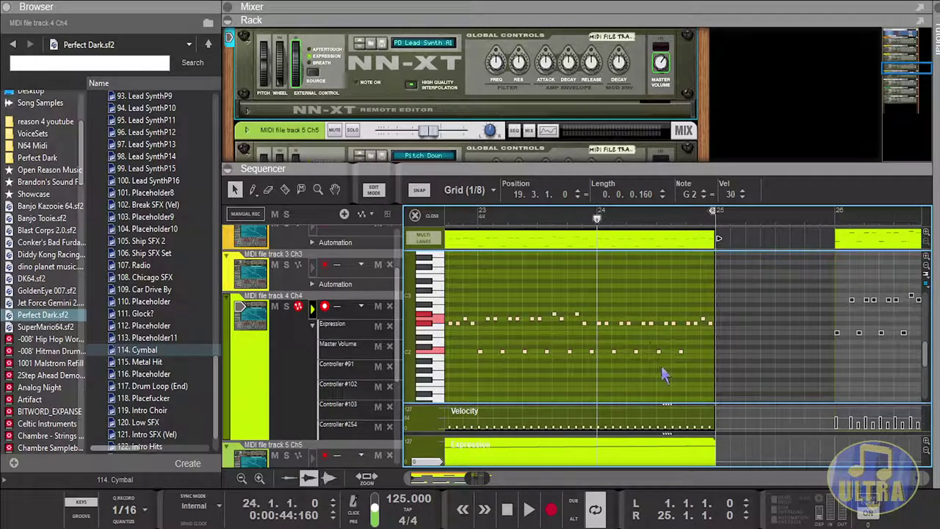
pyautogui.click(657, 215)
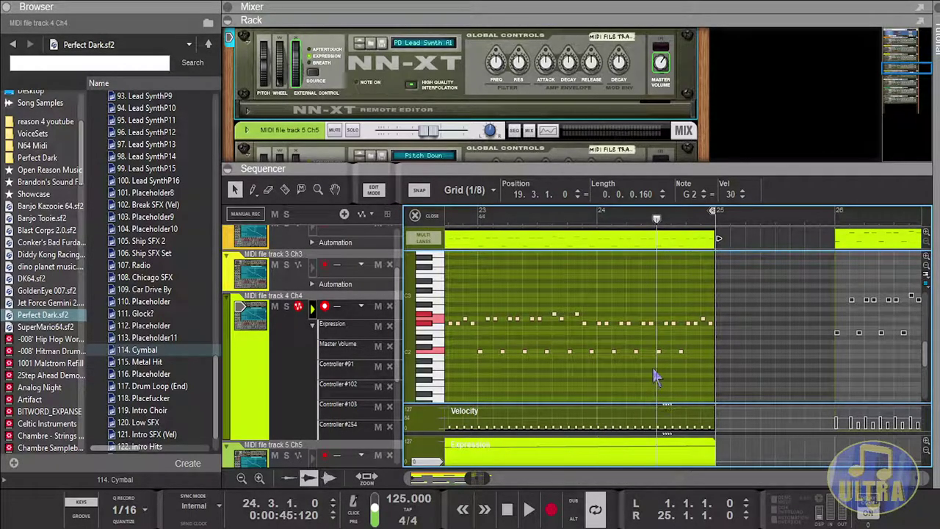
pyautogui.moveTo(659, 374); pyautogui.dragTo(720, 314)
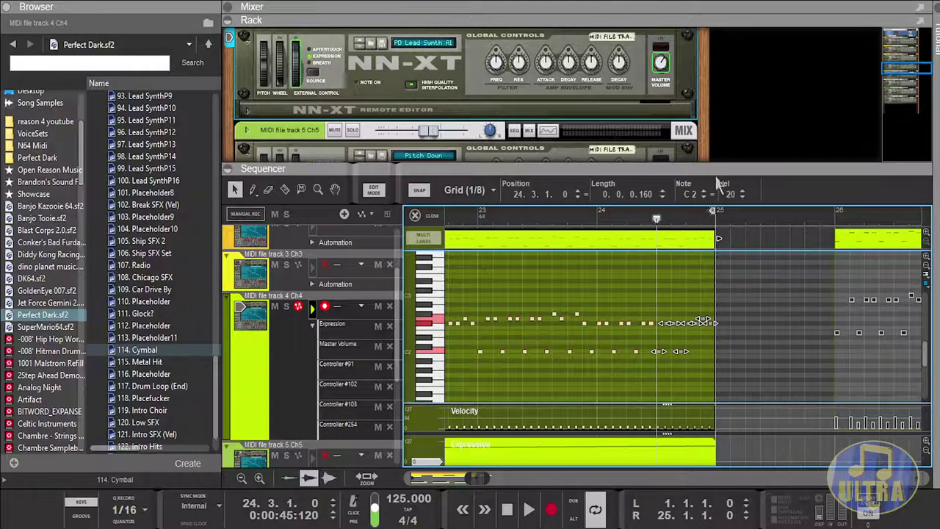
pyautogui.doubleClick(730, 194)
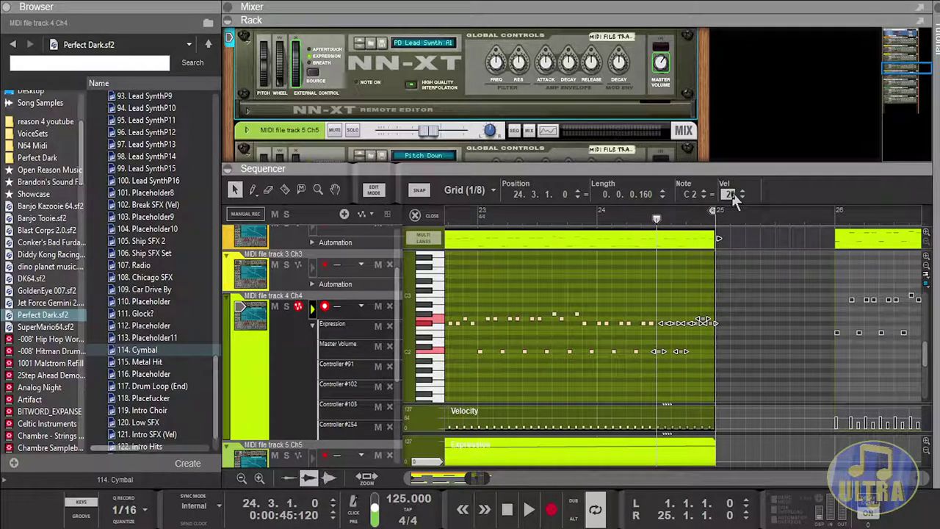
pyautogui.press('Return')
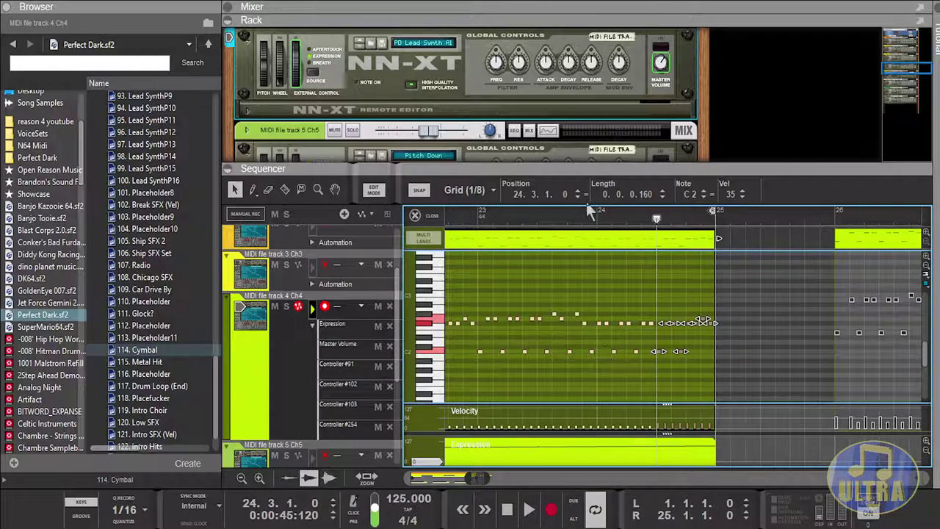
# Step: Select the notes in the first half of bar 24 and set their velocity to 34
pyautogui.click(597, 219)
pyautogui.moveTo(601, 365); pyautogui.dragTo(664, 295)
pyautogui.doubleClick(731, 194)
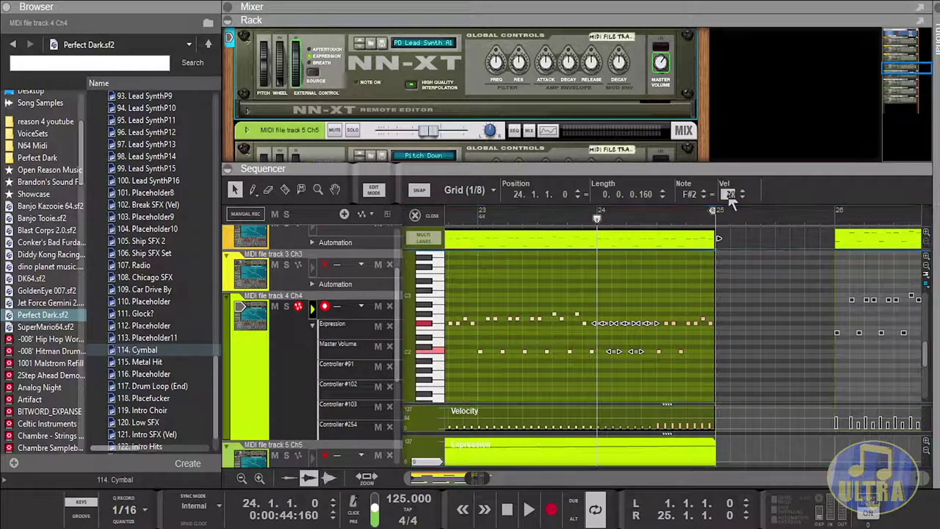
pyautogui.write('34')
pyautogui.press('Return')
# Step: Select the notes in the second half of bar 23 and set their velocity to 33
pyautogui.click(537, 216)
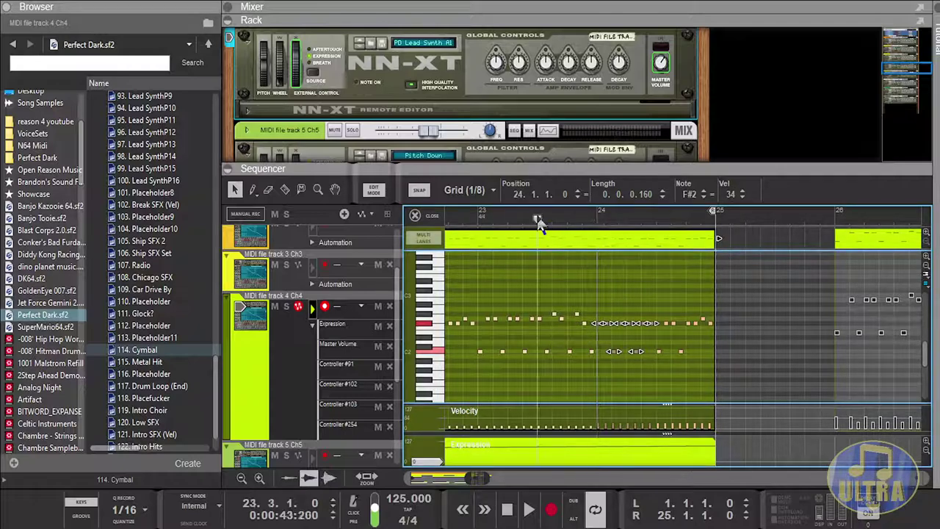
pyautogui.moveTo(540, 380); pyautogui.dragTo(601, 283)
pyautogui.click(727, 195)
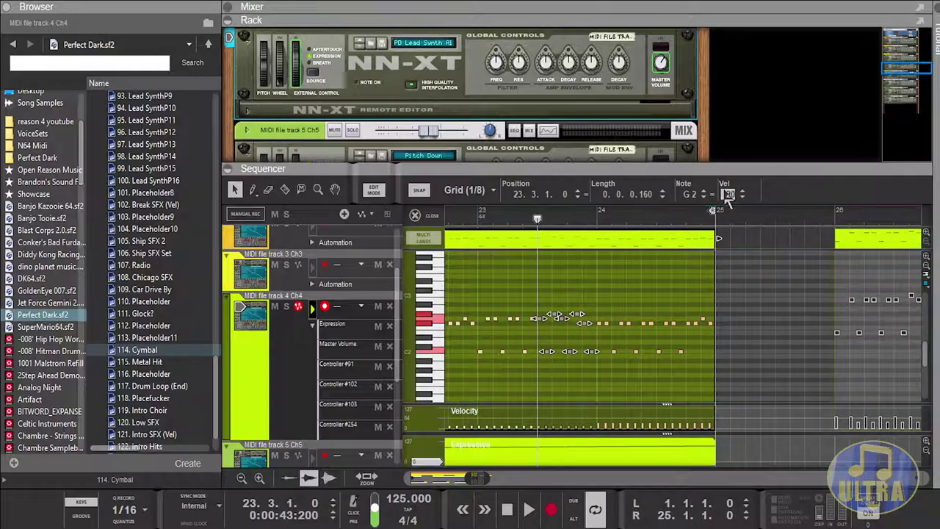
pyautogui.write('33')
pyautogui.press('Return')
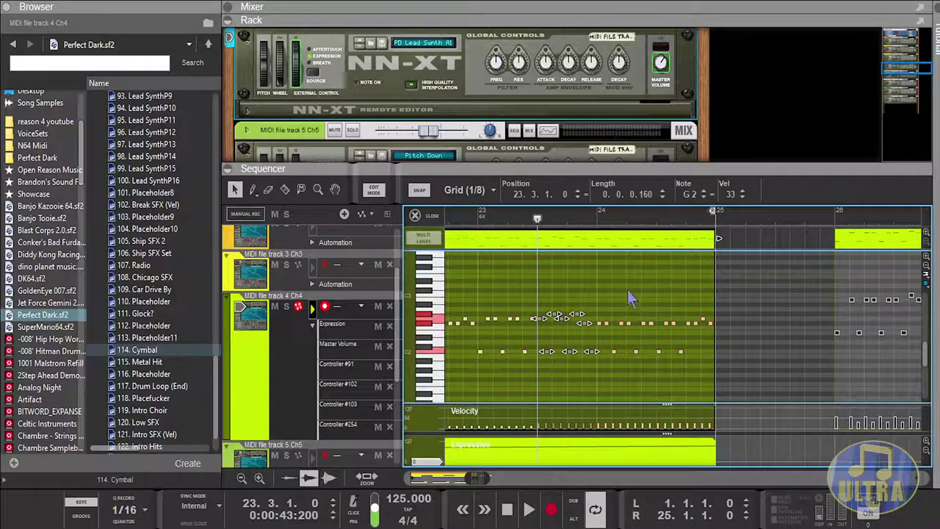
pyautogui.doubleClick(555, 454)
pyautogui.click(684, 448)
pyautogui.click(713, 448)
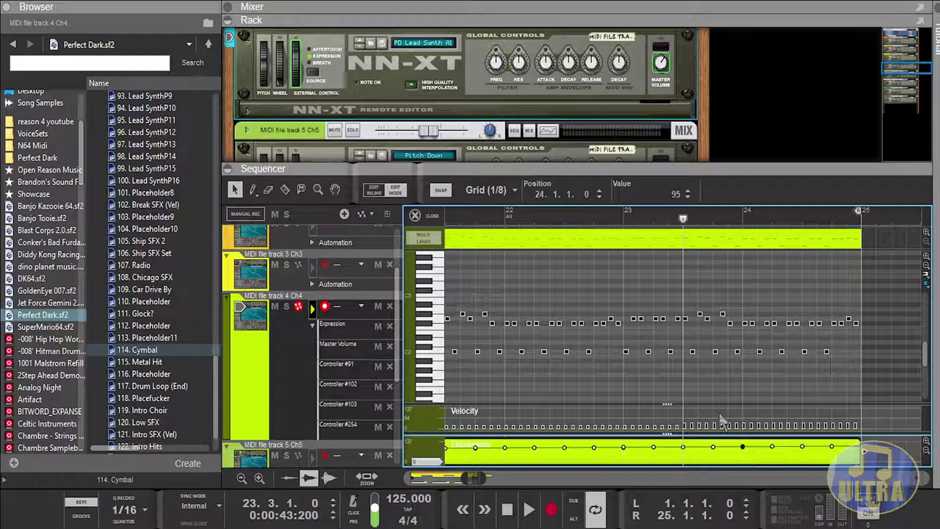
pyautogui.click(690, 373)
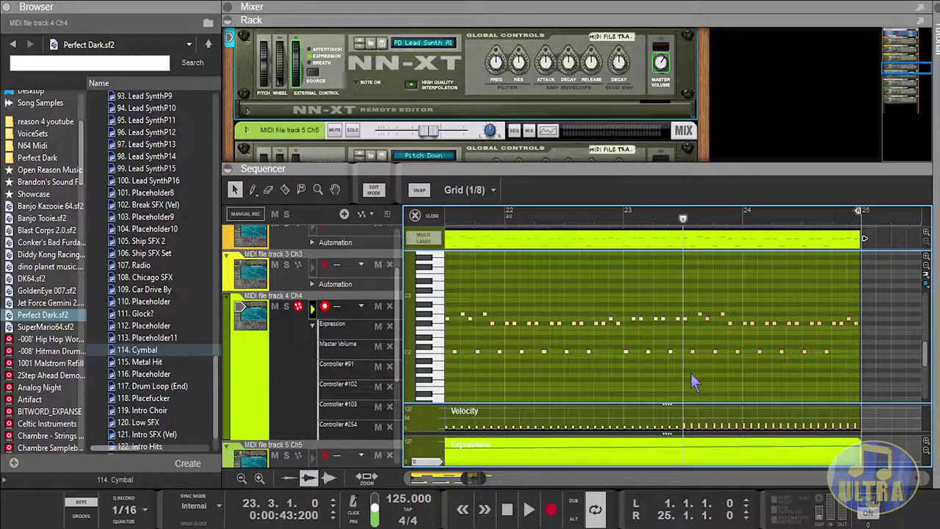
# Step: Select the notes in the first half of bar 23 and set their velocity to 32
pyautogui.click(684, 320)
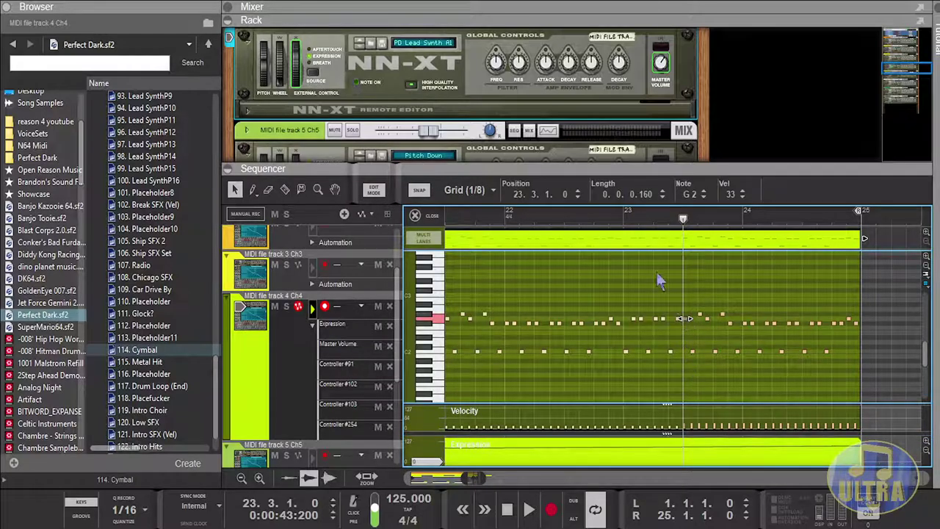
pyautogui.moveTo(626, 372); pyautogui.dragTo(685, 292)
pyautogui.doubleClick(729, 193)
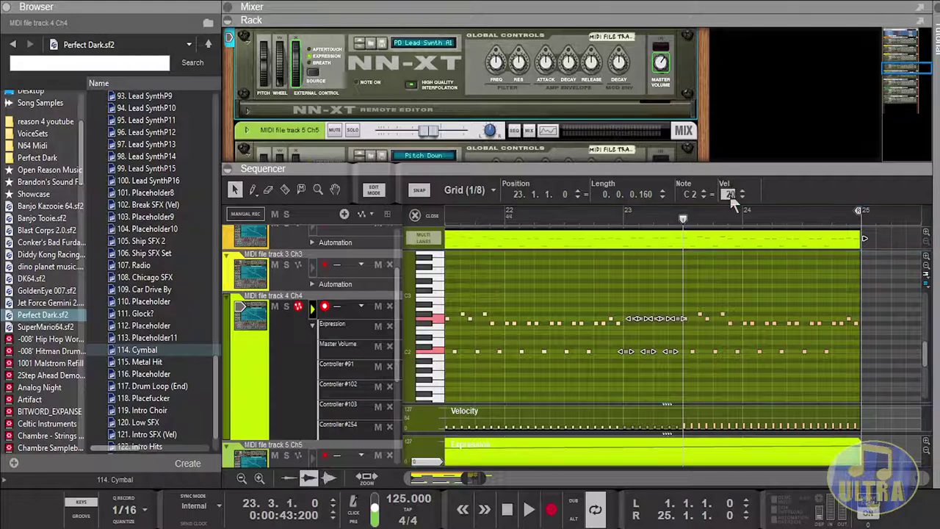
pyautogui.write('32')
pyautogui.press('Return')
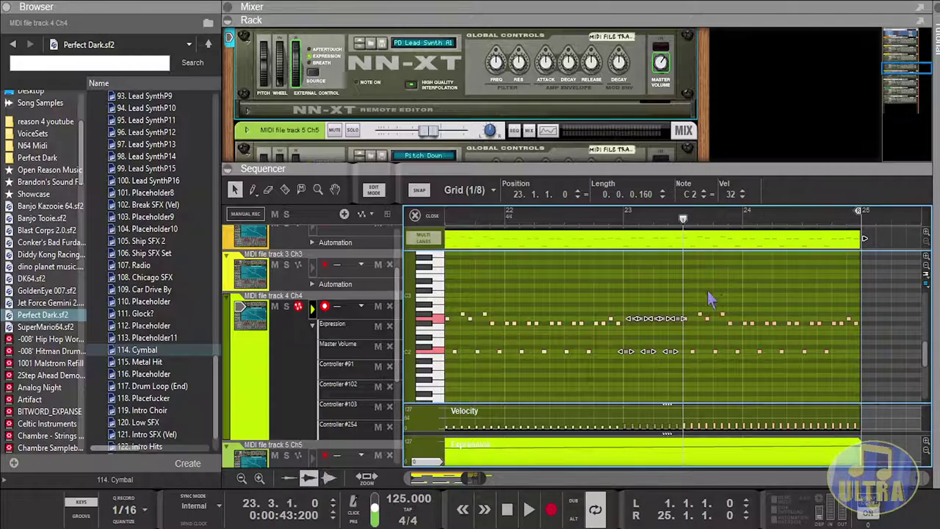
# Step: Select the notes in the second half of bar 22 and set their velocity to 31
pyautogui.click(626, 216)
pyautogui.click(687, 319)
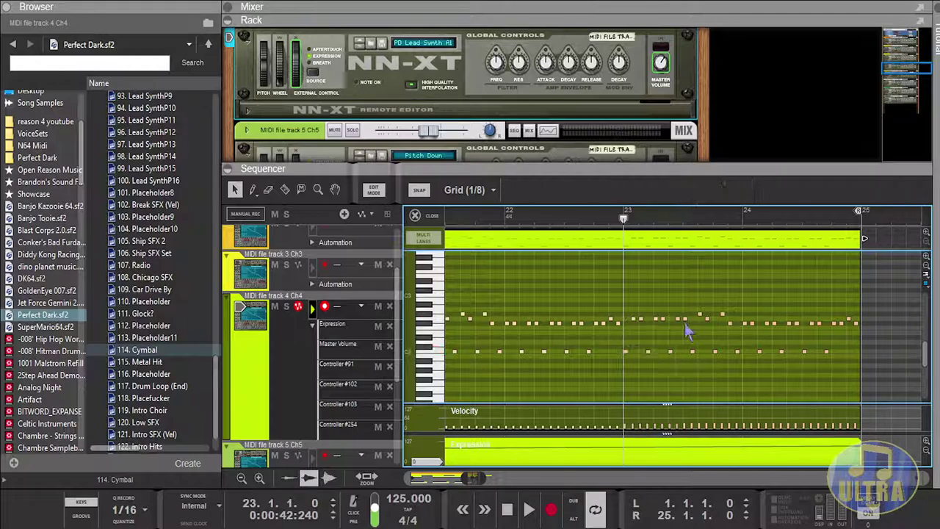
pyautogui.click(625, 352)
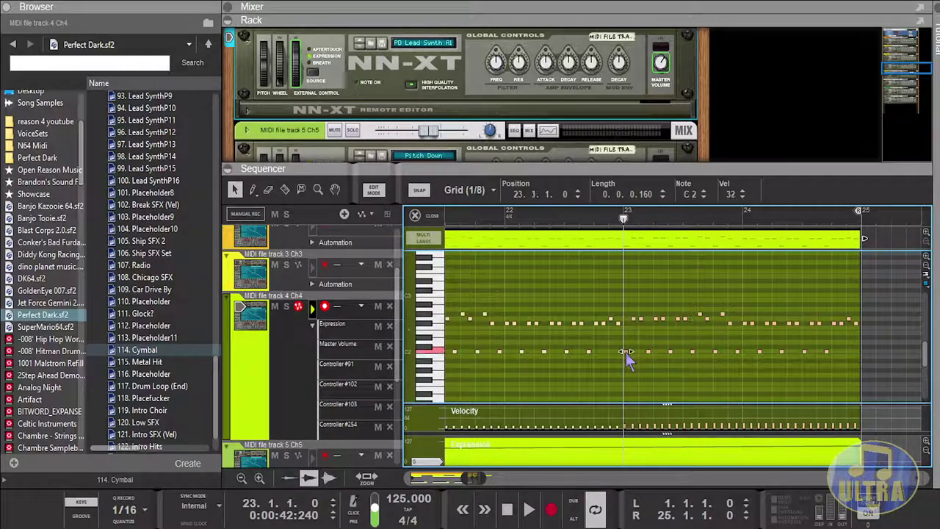
pyautogui.click(564, 219)
pyautogui.moveTo(568, 293); pyautogui.dragTo(622, 395)
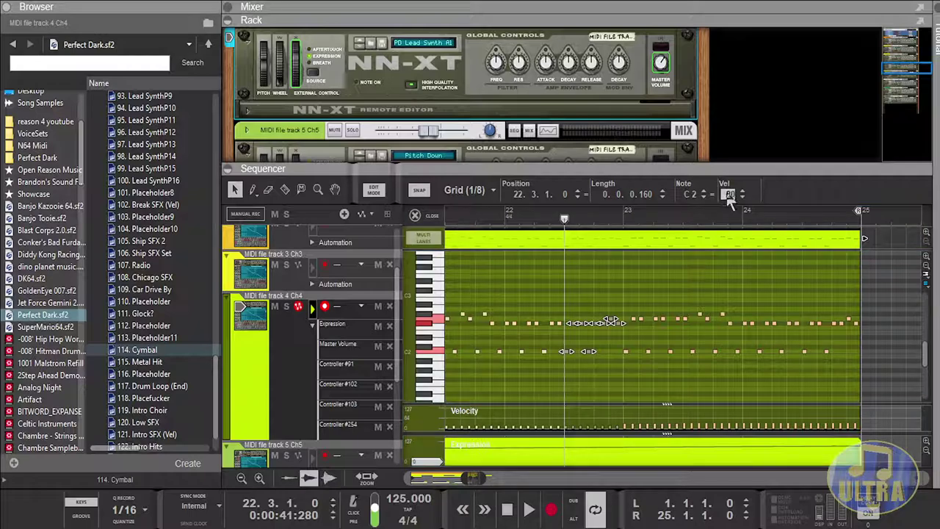
pyautogui.write('31')
pyautogui.press('Return')
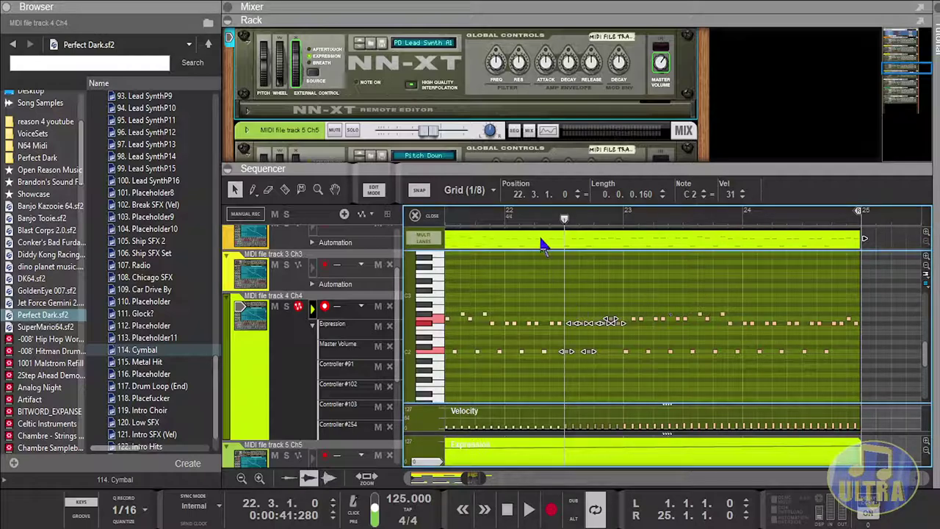
# Step: Select the notes in the first half of bar 22 and set their velocity to 30
pyautogui.moveTo(505, 307); pyautogui.dragTo(567, 388)
pyautogui.doubleClick(731, 194)
pyautogui.write('30')
pyautogui.press('Return')
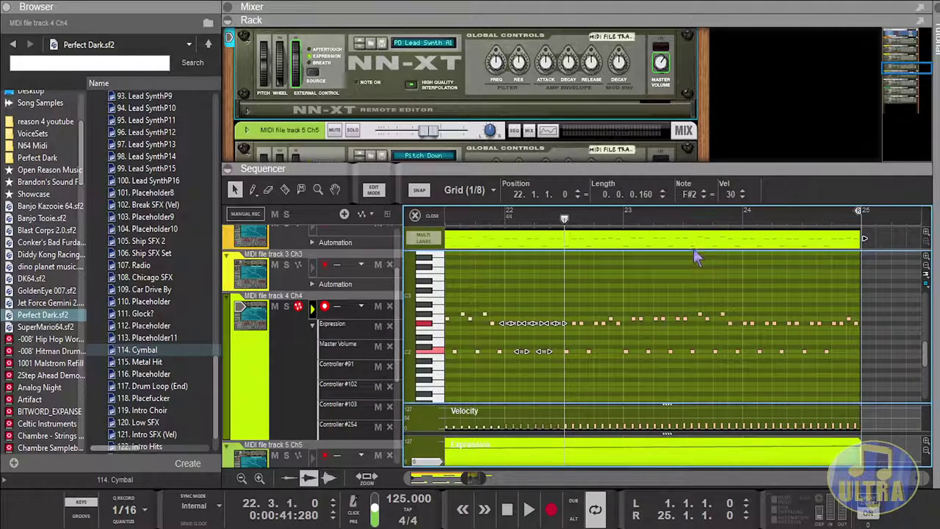
# Step: Play back the clip from bar 17 and check the velocities of the C2 notes at bar 22 beat 3 and the end of bar 19
pyautogui.click(571, 344)
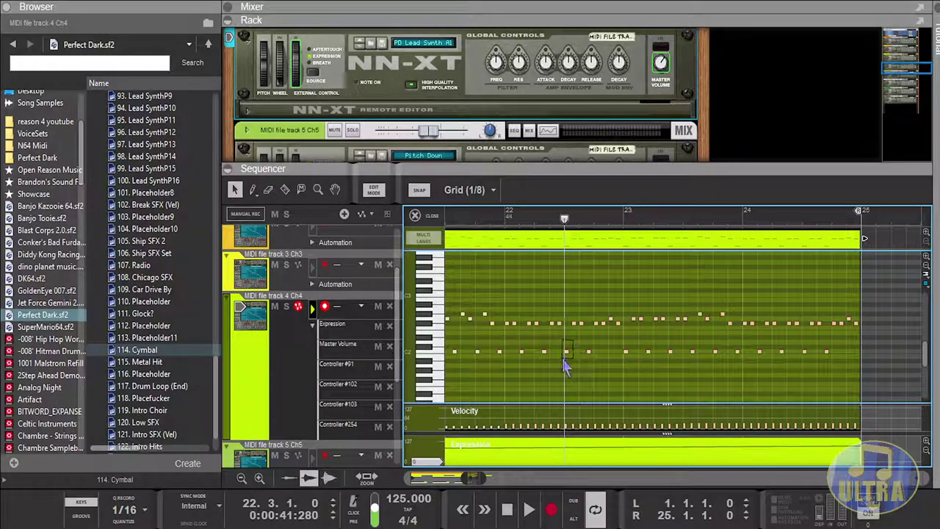
pyautogui.click(567, 351)
pyautogui.moveTo(510, 212); pyautogui.dragTo(535, 250)
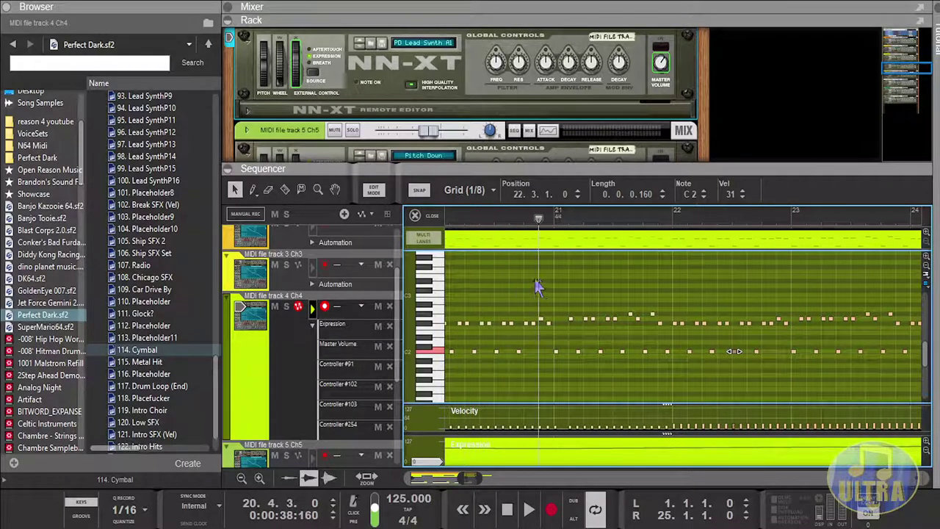
pyautogui.moveTo(468, 480); pyautogui.dragTo(460, 476)
pyautogui.click(497, 214)
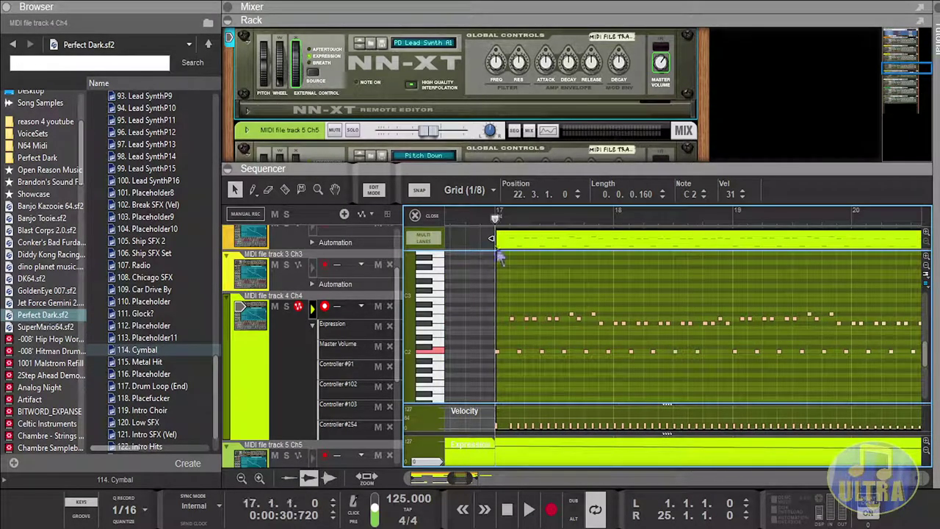
pyautogui.click(523, 498)
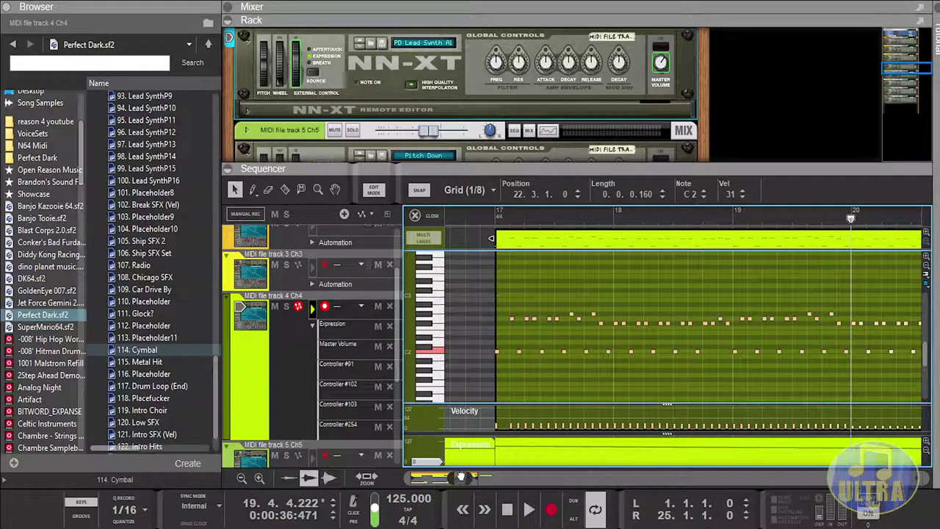
pyautogui.moveTo(461, 476); pyautogui.dragTo(466, 476)
pyautogui.click(636, 351)
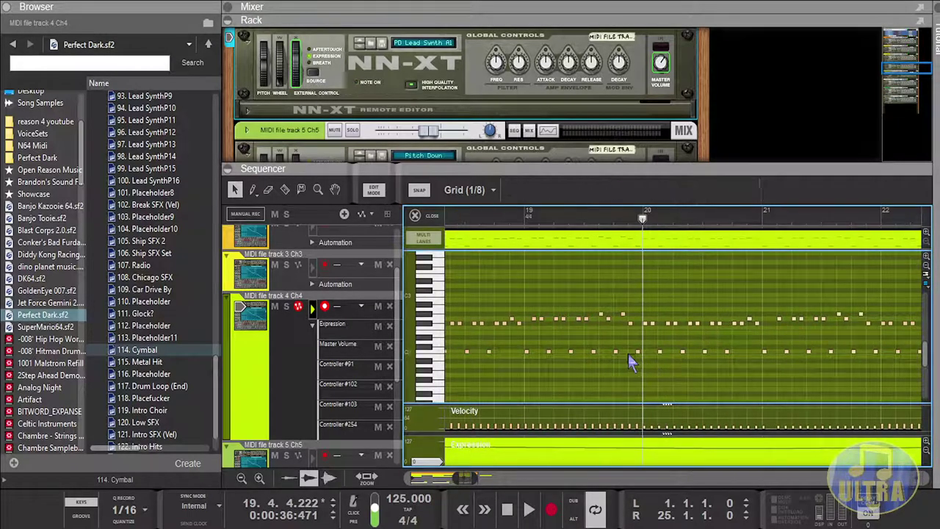
# Step: Select the notes in the first half of bar 20 and set their velocity to 29
pyautogui.click(645, 218)
pyautogui.click(704, 218)
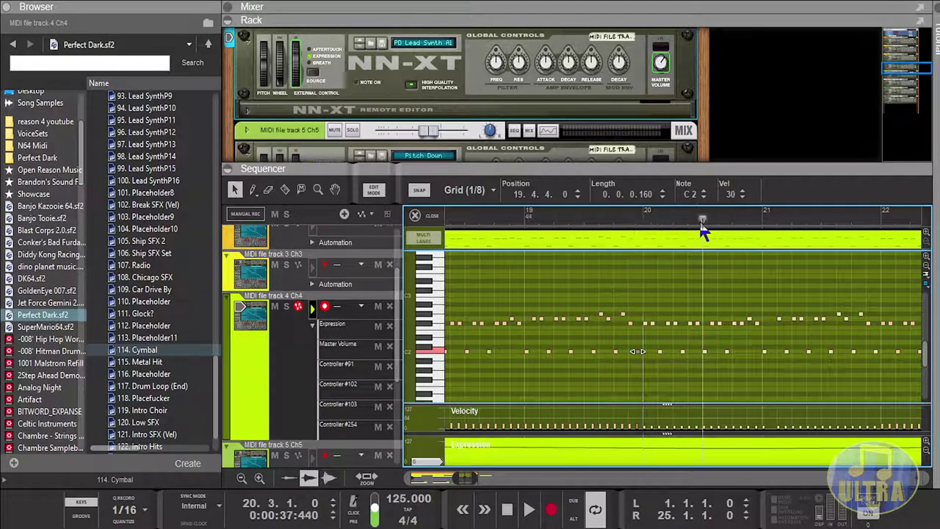
pyautogui.click(644, 321)
pyautogui.moveTo(642, 306); pyautogui.dragTo(711, 407)
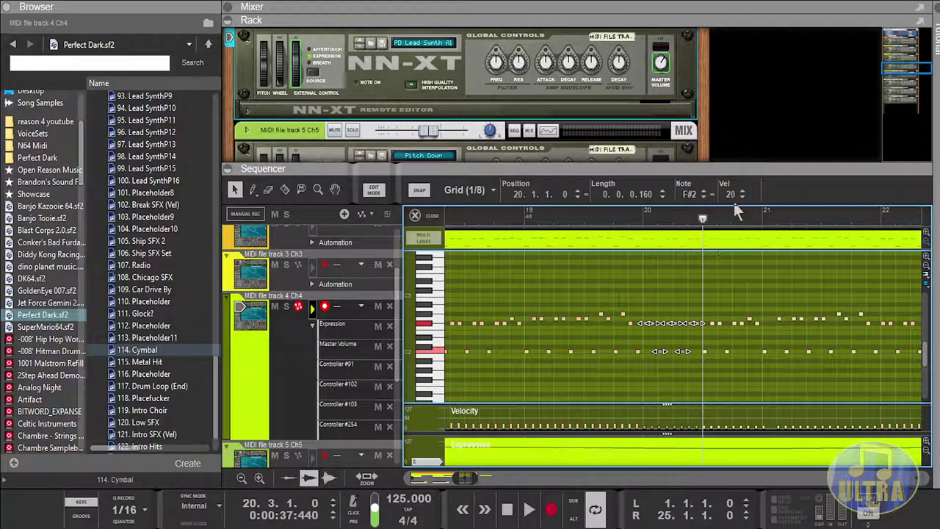
pyautogui.doubleClick(730, 195)
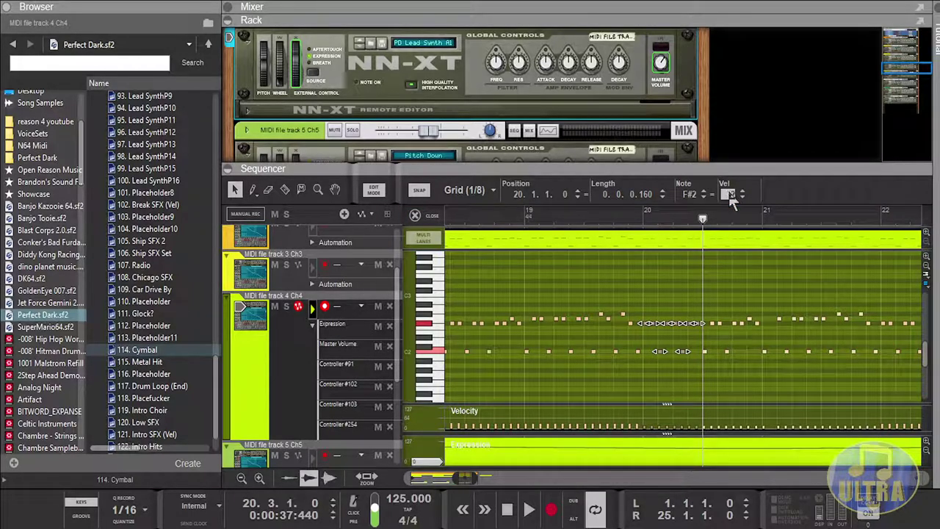
pyautogui.write('29')
pyautogui.press('Return')
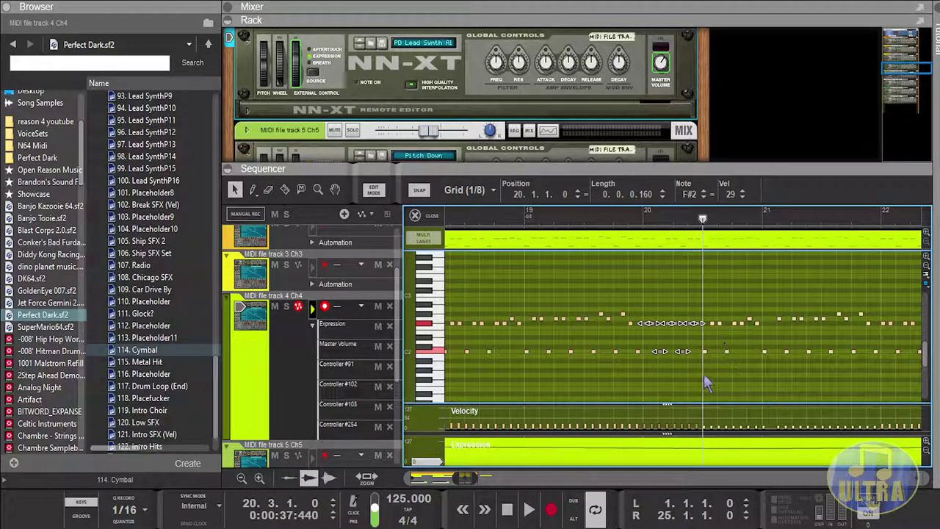
# Step: Select the notes in the second half of bar 20, set their velocity to 28, and check the F#2 note just before beat 3
pyautogui.moveTo(704, 372); pyautogui.dragTo(764, 293)
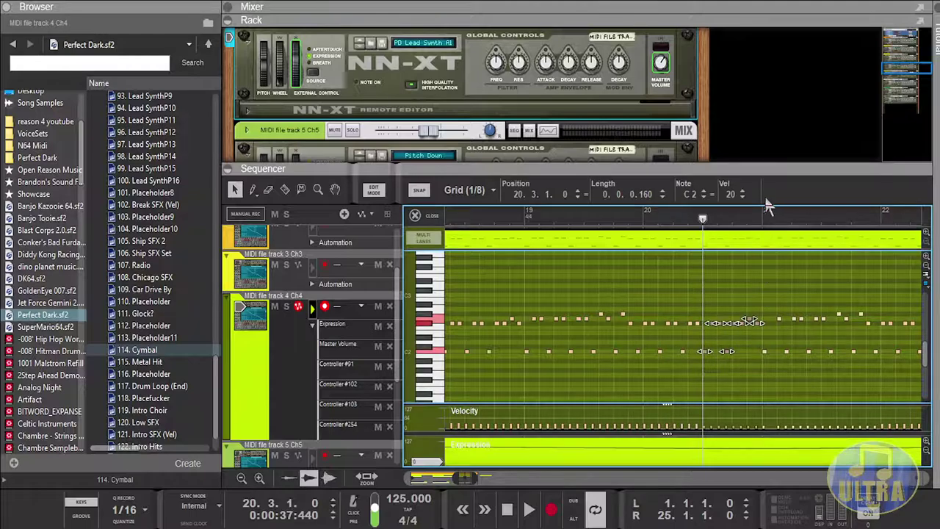
pyautogui.doubleClick(727, 196)
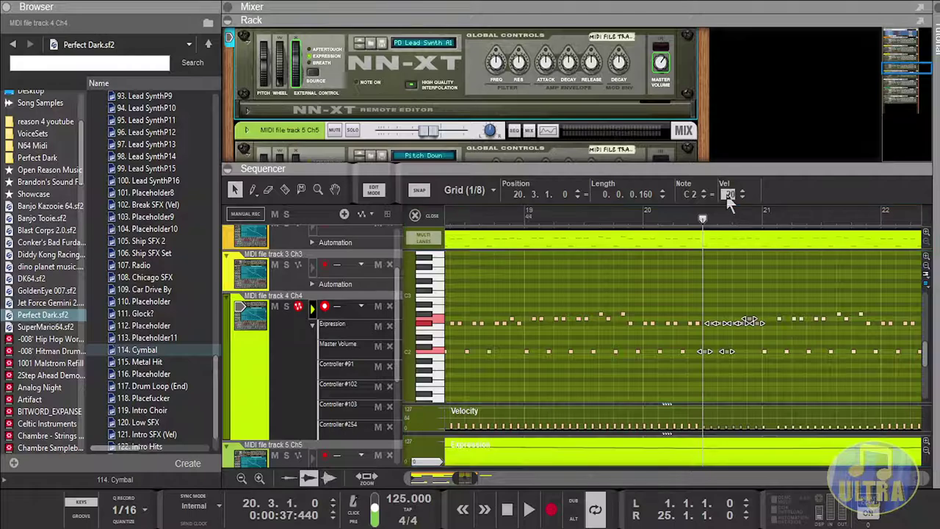
pyautogui.write('28')
pyautogui.press('Return')
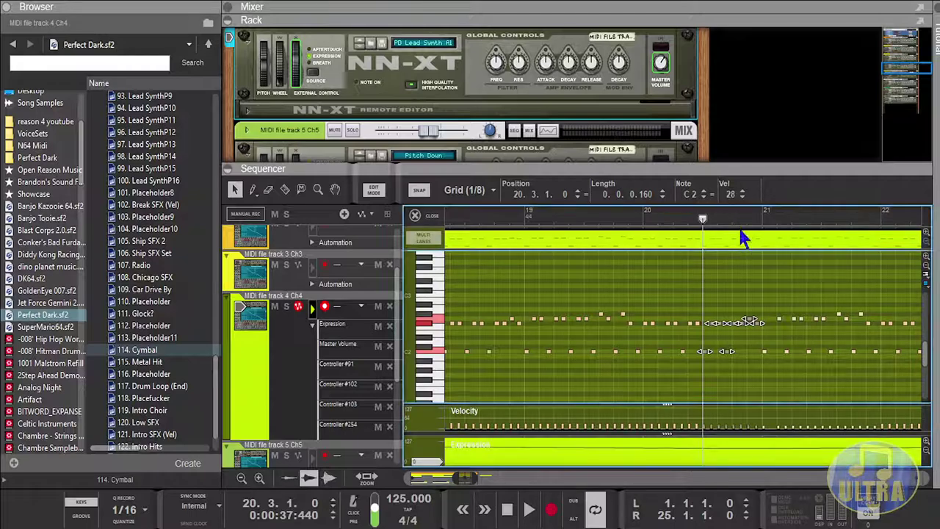
pyautogui.click(696, 340)
pyautogui.click(696, 323)
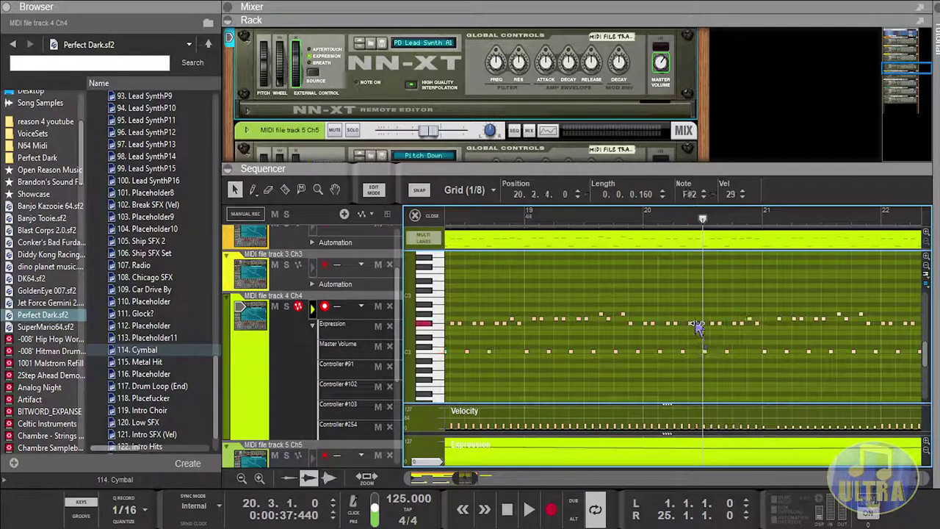
# Step: Select the notes in the first half of bar 21 and set their velocity to 27
pyautogui.click(762, 218)
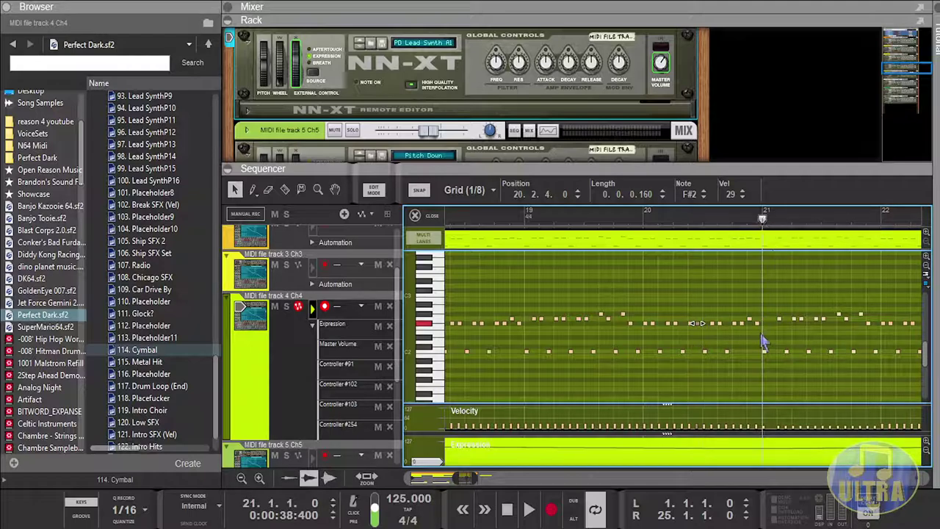
pyautogui.click(822, 219)
pyautogui.moveTo(764, 289); pyautogui.dragTo(821, 388)
pyautogui.doubleClick(728, 194)
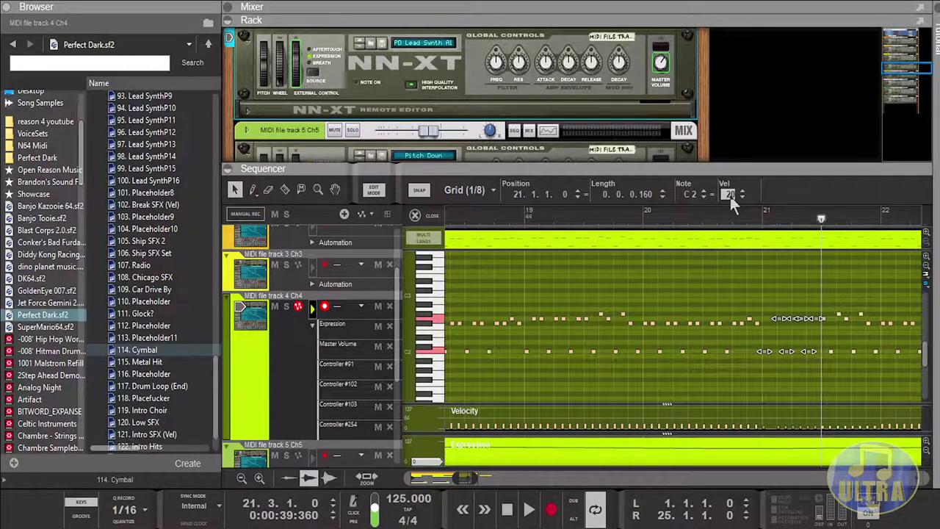
pyautogui.write('27')
pyautogui.press('Return')
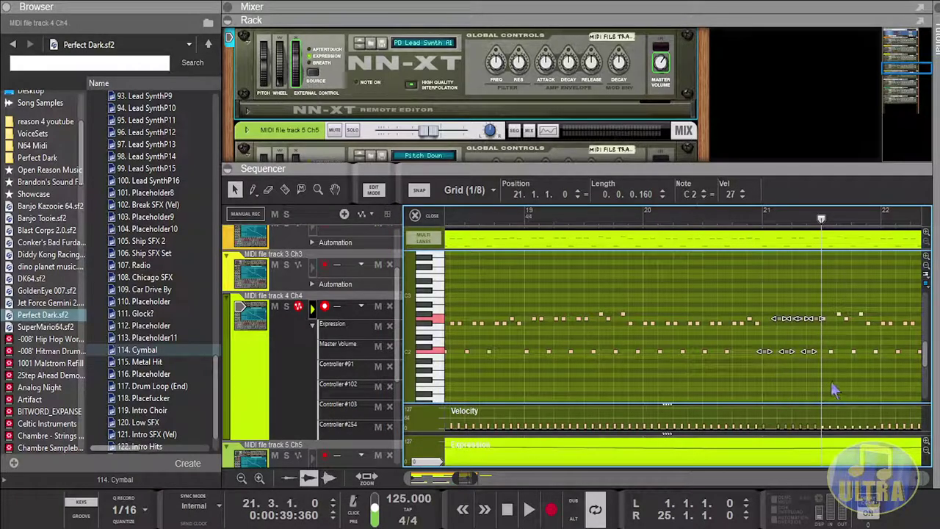
# Step: Set the velocity of the notes in the second half of bar 21 to 26, including the G2 note at 21.3.1
pyautogui.moveTo(828, 359); pyautogui.dragTo(873, 284)
pyautogui.doubleClick(731, 195)
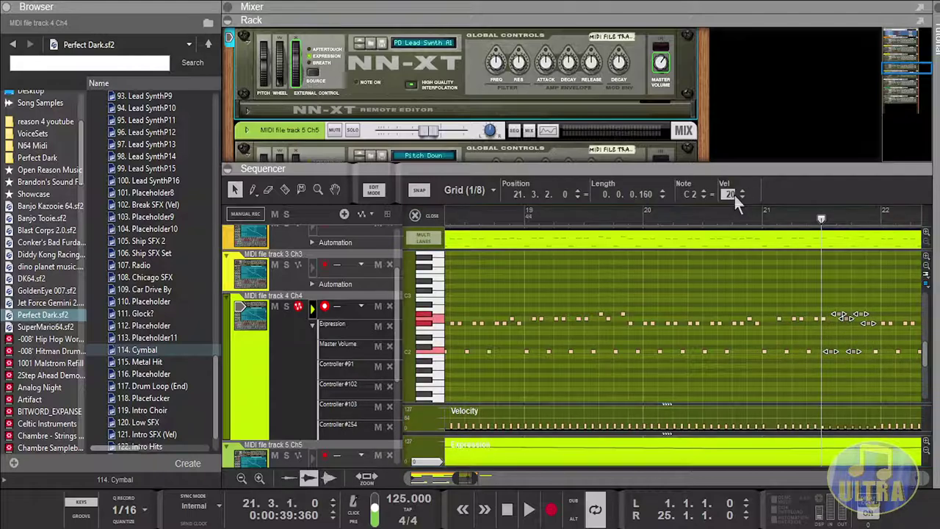
pyautogui.press('Return')
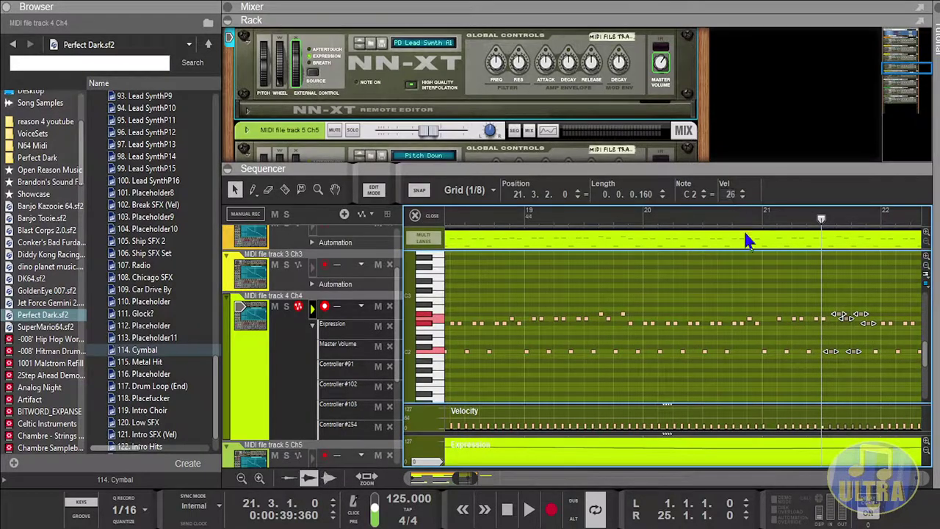
pyautogui.click(824, 320)
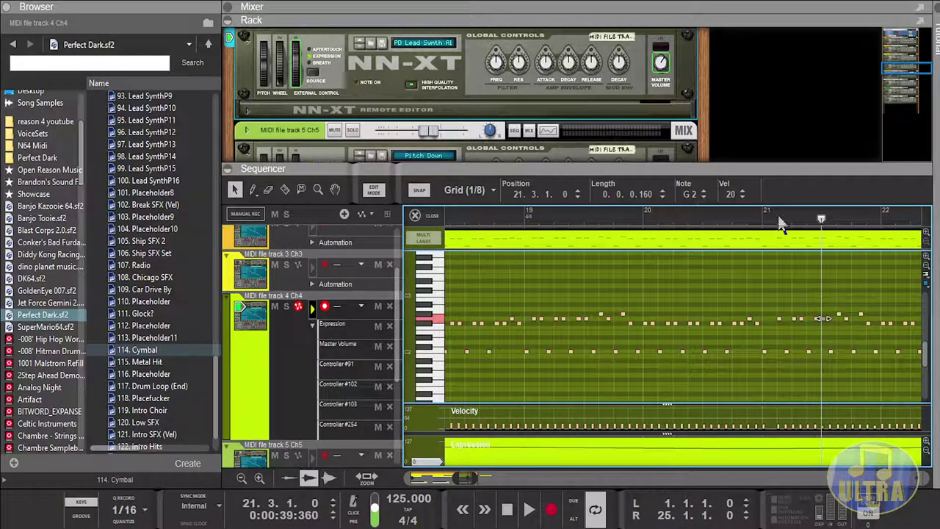
pyautogui.doubleClick(725, 197)
pyautogui.write('26')
pyautogui.press('Return')
# Step: Check the velocity of the notes in the first half of bar 22 and examine the Expression automation points from bar 17 to bar 24
pyautogui.moveTo(465, 478); pyautogui.dragTo(474, 477)
pyautogui.click(621, 217)
pyautogui.click(679, 218)
pyautogui.moveTo(622, 319); pyautogui.dragTo(678, 382)
pyautogui.click(731, 196)
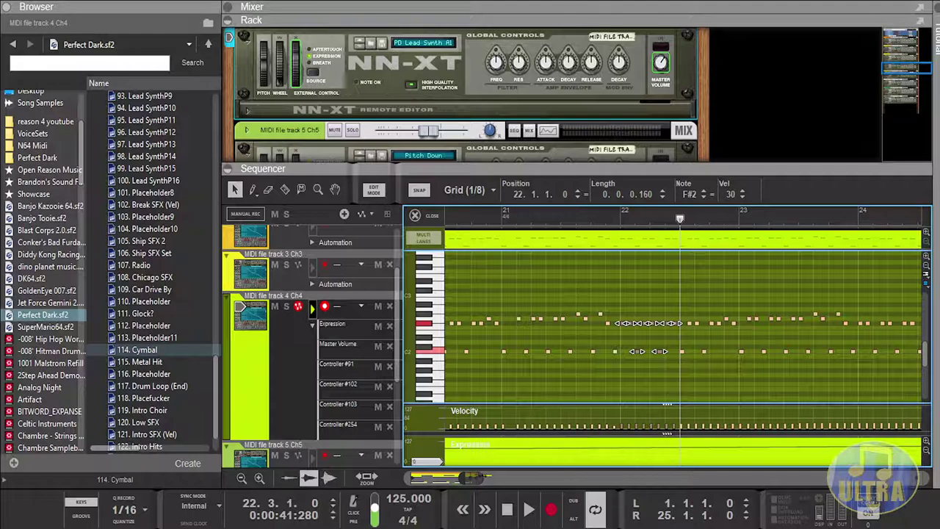
pyautogui.moveTo(471, 479)
pyautogui.mouseDown()
pyautogui.moveTo(484, 480)
pyautogui.moveTo(469, 479)
pyautogui.mouseUp()
pyautogui.doubleClick(649, 457)
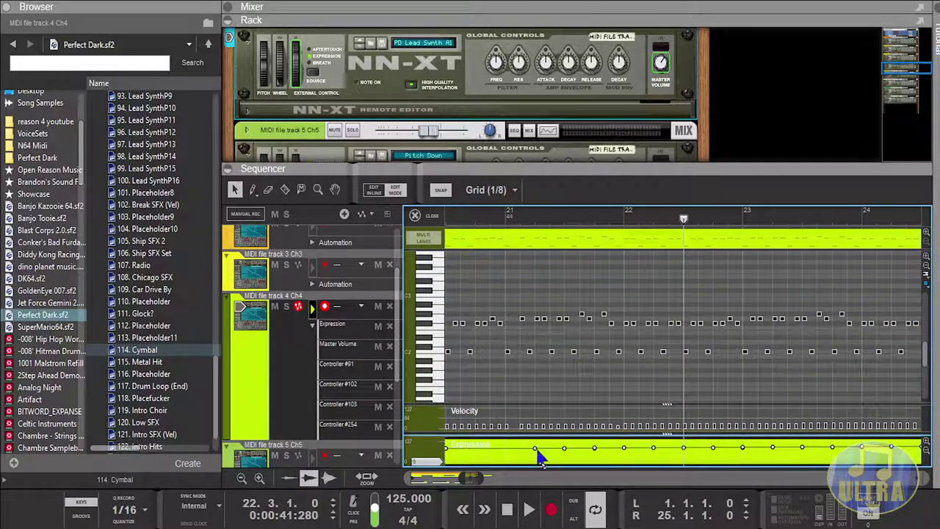
pyautogui.moveTo(474, 479); pyautogui.dragTo(464, 479)
pyautogui.moveTo(579, 208)
pyautogui.mouseDown()
pyautogui.moveTo(554, 230)
pyautogui.moveTo(613, 246)
pyautogui.mouseUp()
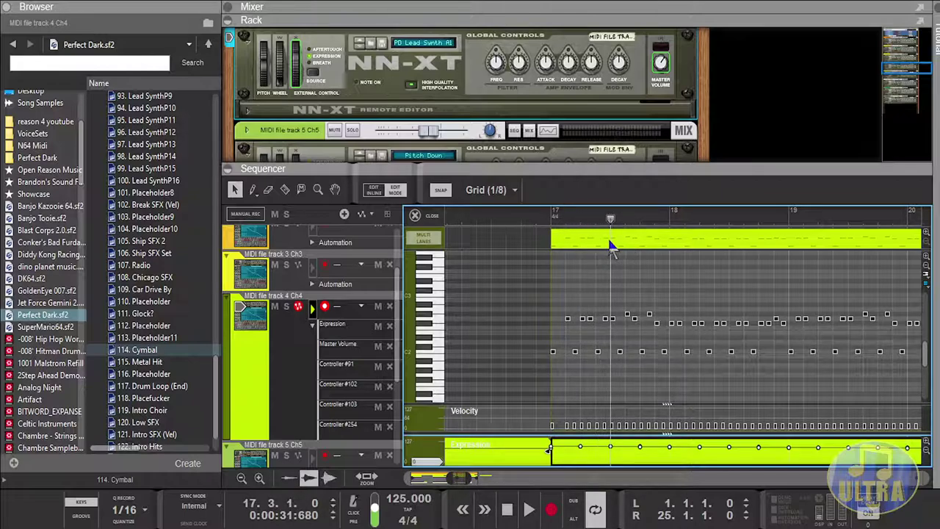
pyautogui.doubleClick(620, 375)
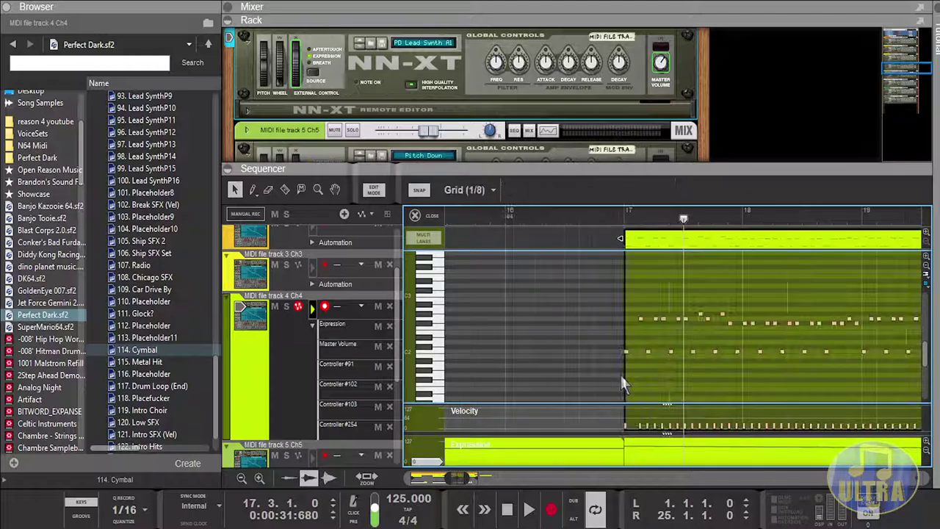
pyautogui.click(682, 447)
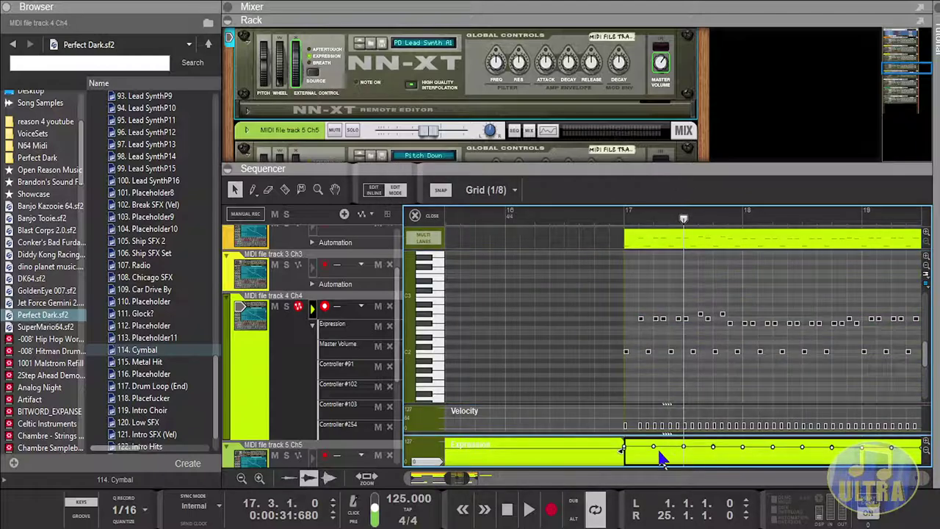
pyautogui.click(654, 447)
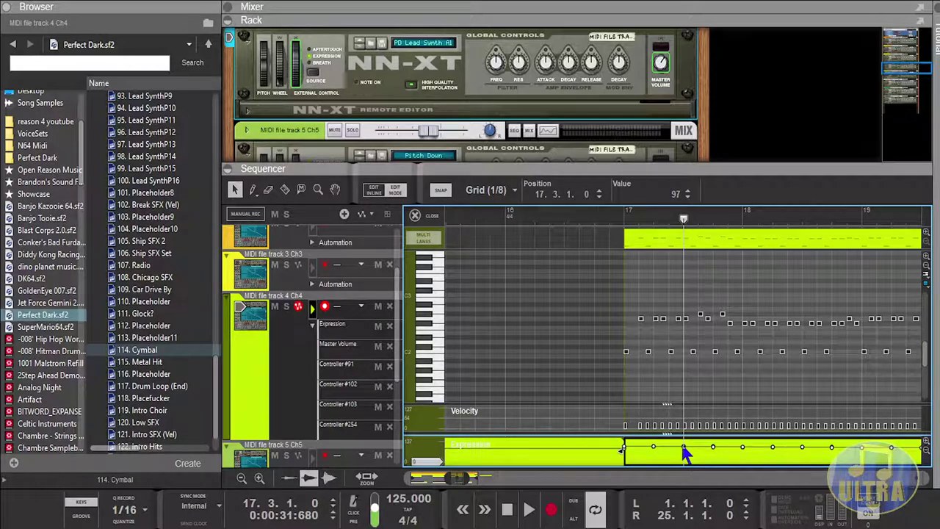
# Step: Set the velocity of the notes in the second beat of bar 17 to 34 and play back the bar's opening
pyautogui.click(653, 219)
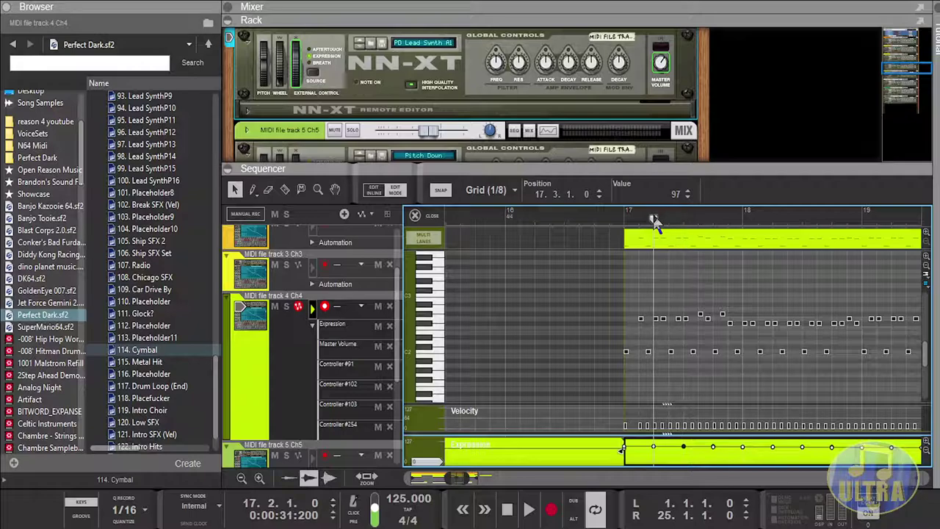
pyautogui.click(667, 373)
pyautogui.moveTo(651, 370); pyautogui.dragTo(678, 301)
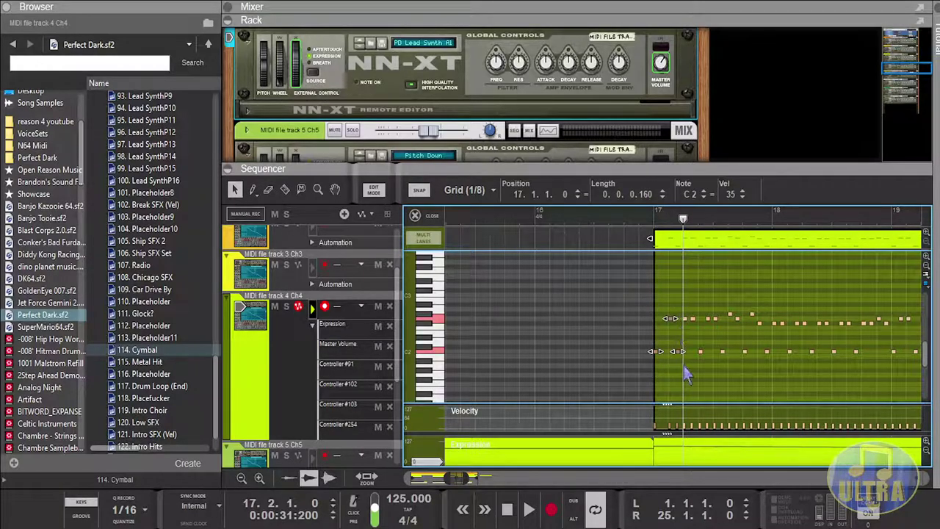
pyautogui.click(713, 219)
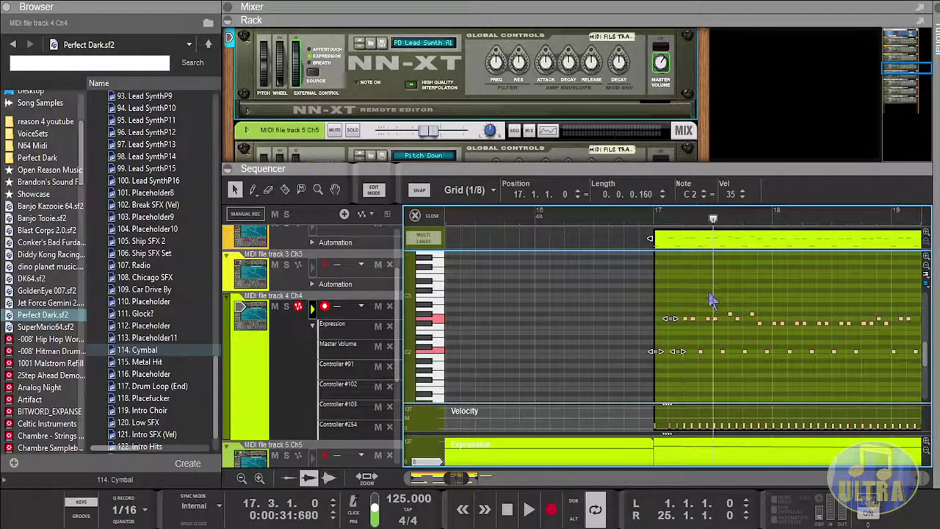
pyautogui.moveTo(687, 302); pyautogui.dragTo(716, 382)
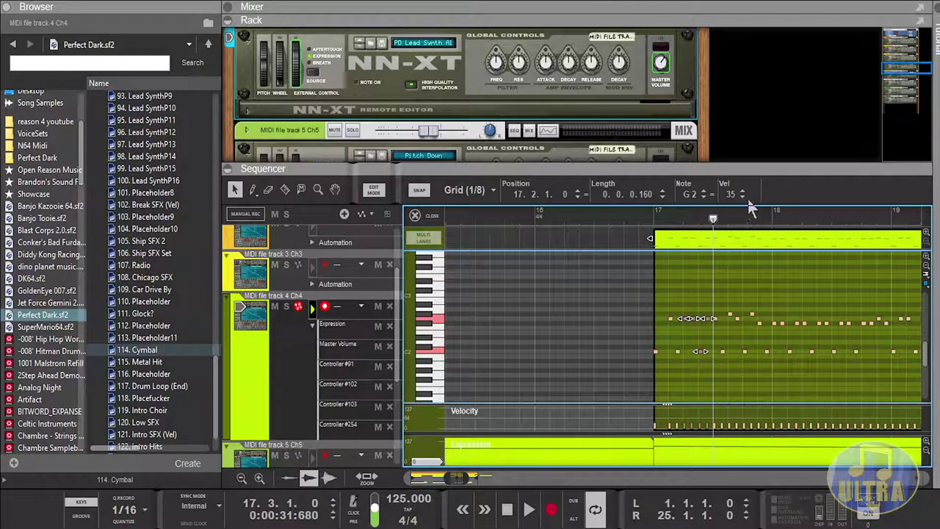
pyautogui.click(743, 198)
pyautogui.click(656, 214)
pyautogui.click(529, 510)
pyautogui.click(515, 510)
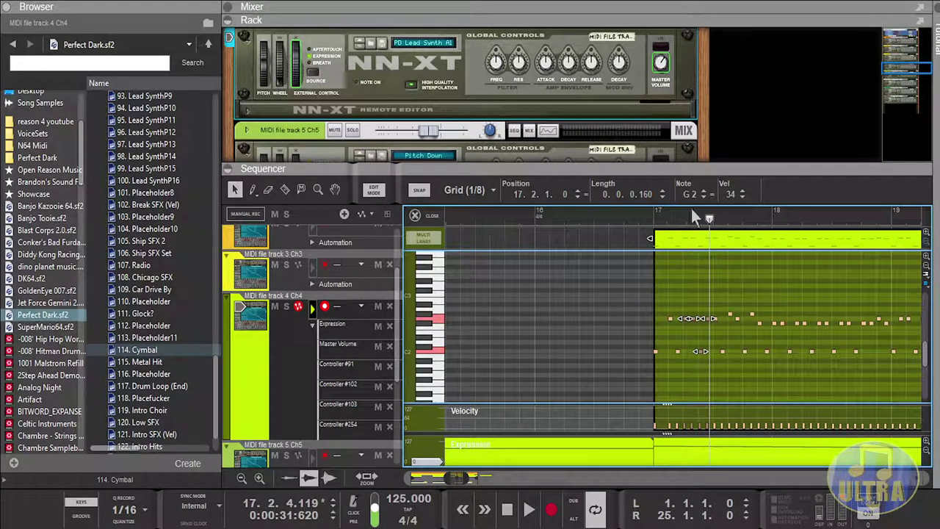
# Step: Select the notes in the third beat of bar 17 and set their velocity to 33
pyautogui.click(713, 217)
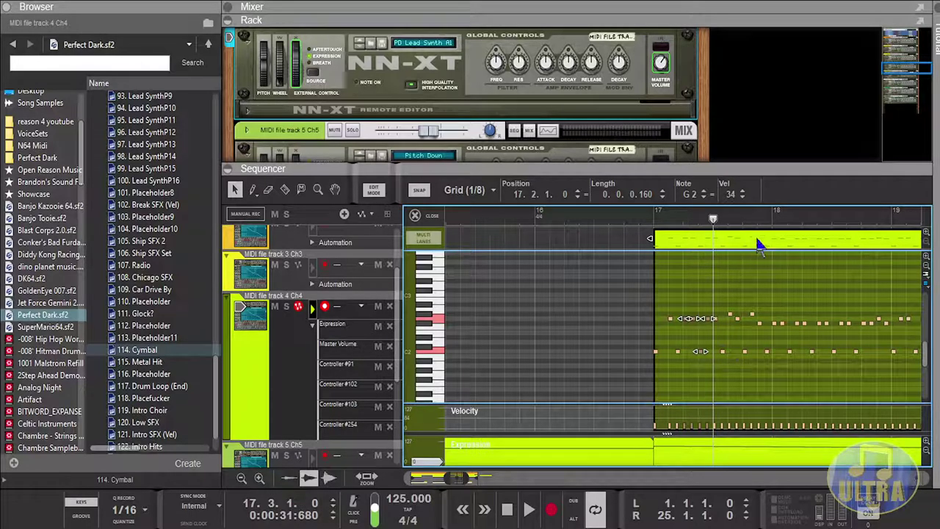
pyautogui.click(743, 217)
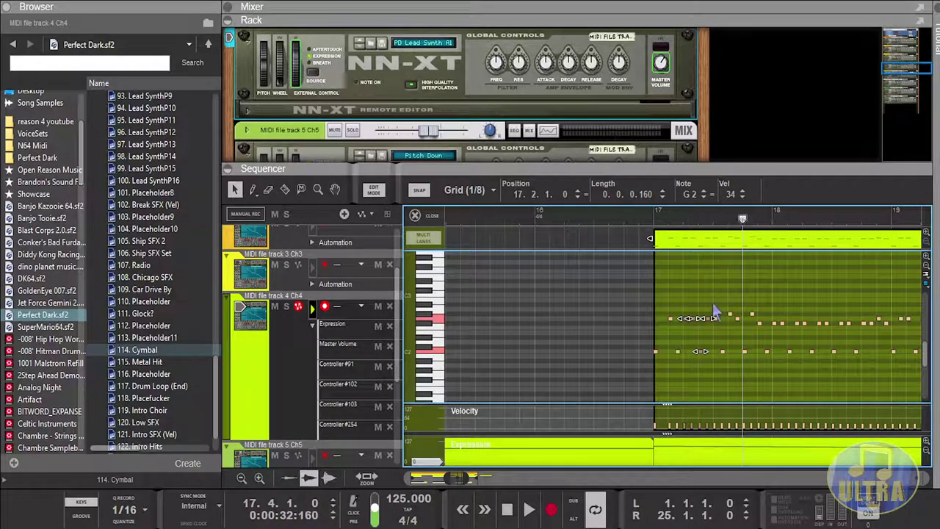
pyautogui.moveTo(719, 312); pyautogui.dragTo(748, 314)
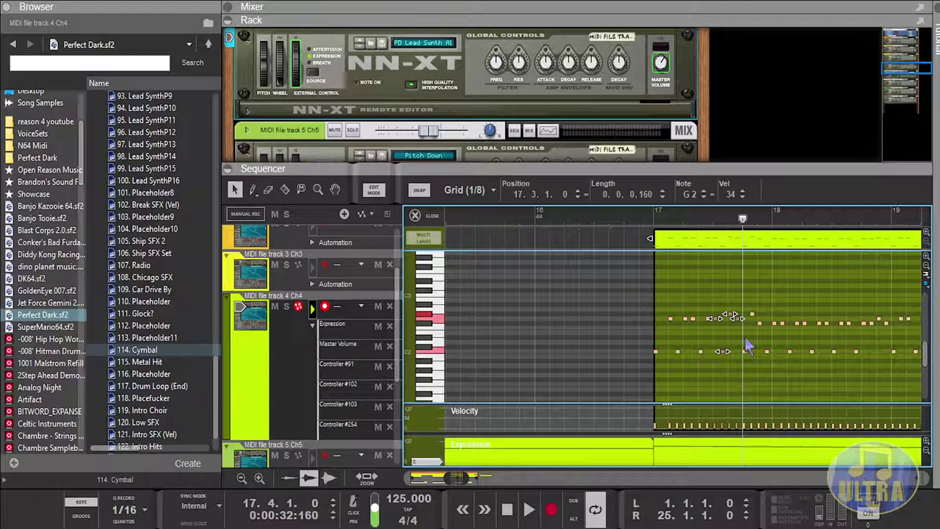
pyautogui.click(743, 196)
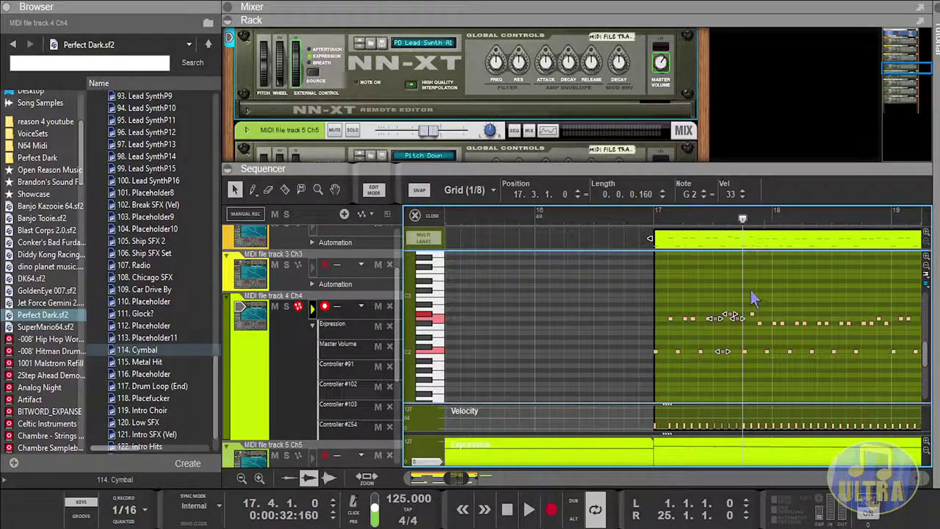
# Step: Select the notes in the fourth beat of bar 17 and set their velocity to 32
pyautogui.moveTo(744, 290); pyautogui.dragTo(767, 379)
pyautogui.click(744, 197)
pyautogui.click(743, 197)
pyautogui.click(744, 197)
pyautogui.click(743, 192)
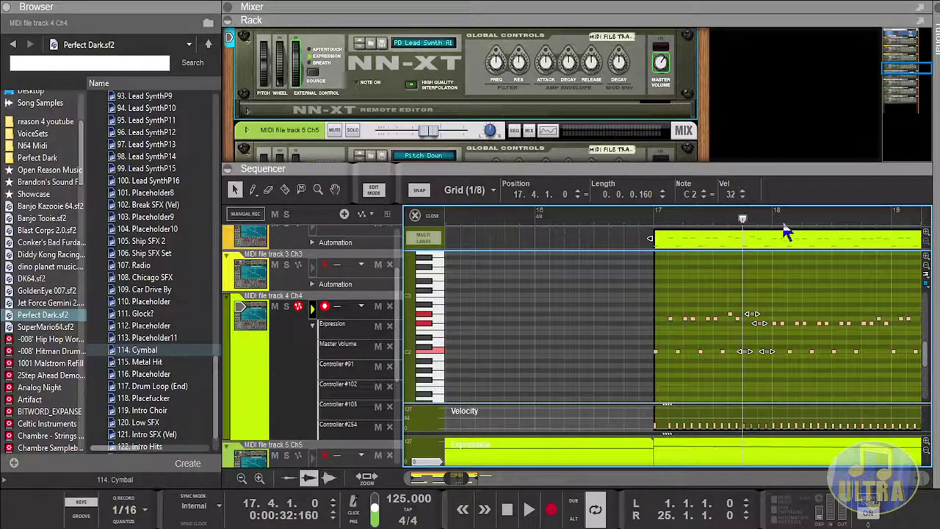
# Step: Set the velocity of the notes in the first beat of bar 18 to 31 and those in the second beat to 30
pyautogui.click(773, 314)
pyautogui.click(799, 219)
pyautogui.moveTo(774, 302); pyautogui.dragTo(802, 373)
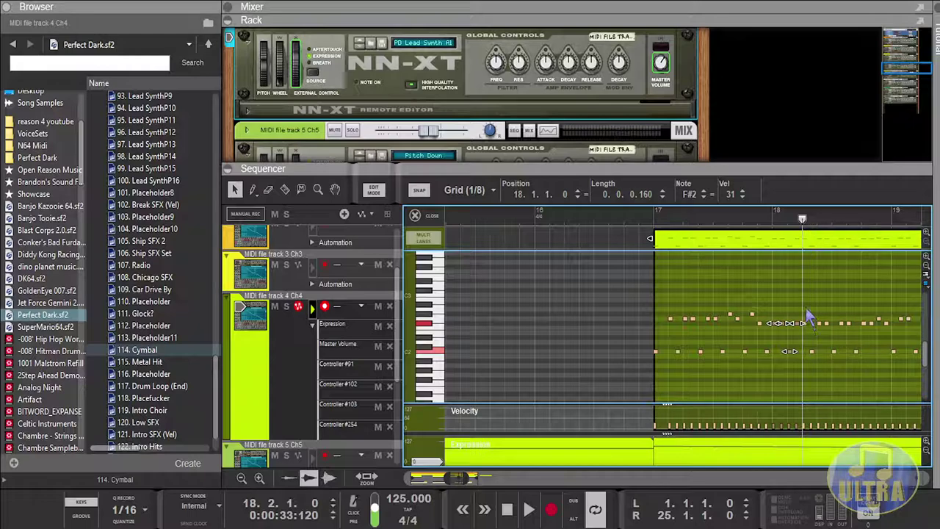
pyautogui.moveTo(806, 316); pyautogui.dragTo(831, 374)
pyautogui.click(742, 197)
pyautogui.click(743, 197)
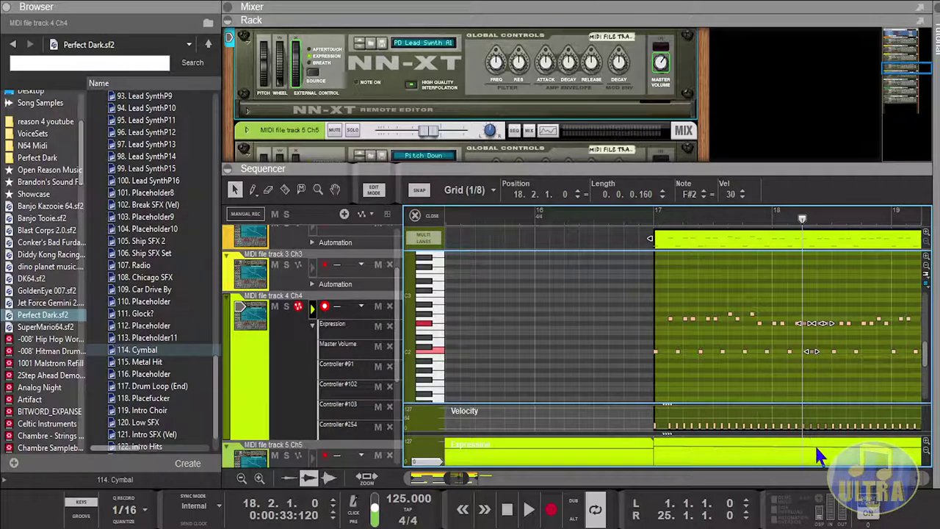
# Step: Lower the velocity of the notes in the third beat of bar 18 and set those in the fourth beat to 28
pyautogui.click(828, 215)
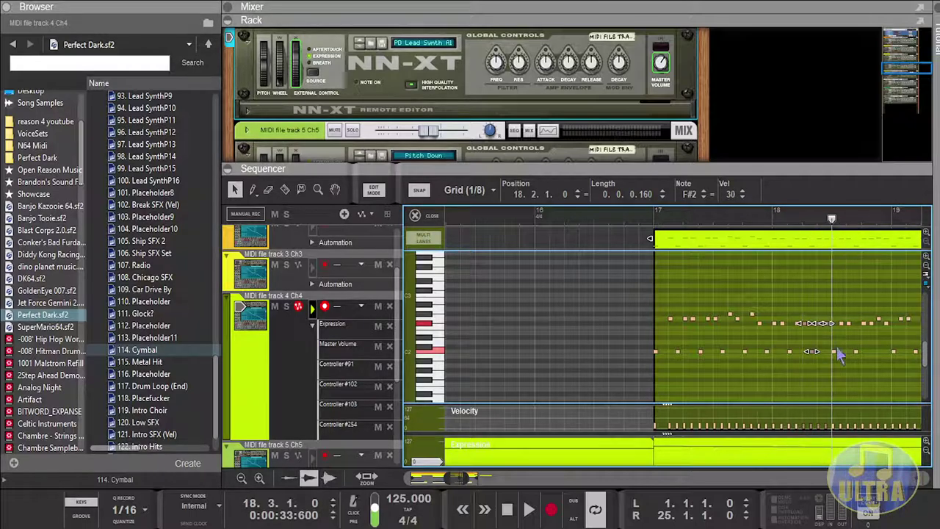
pyautogui.click(838, 459)
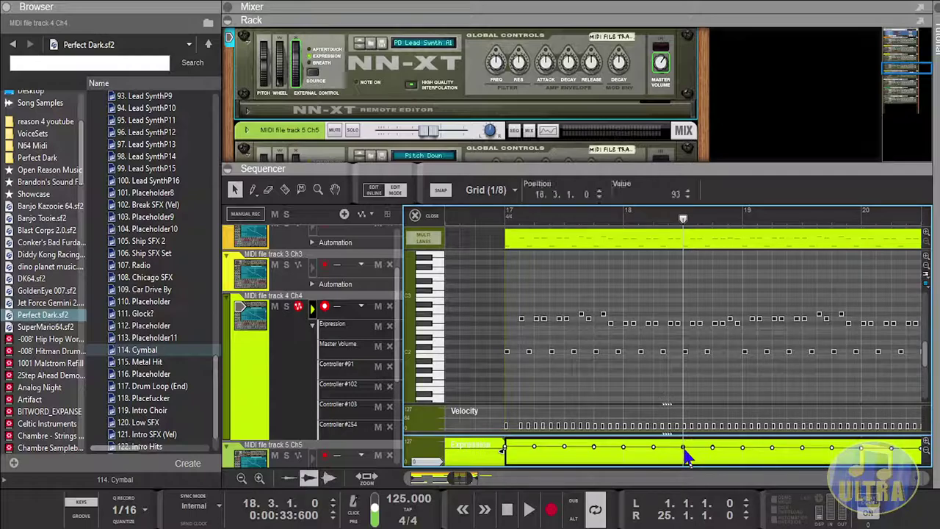
pyautogui.click(689, 408)
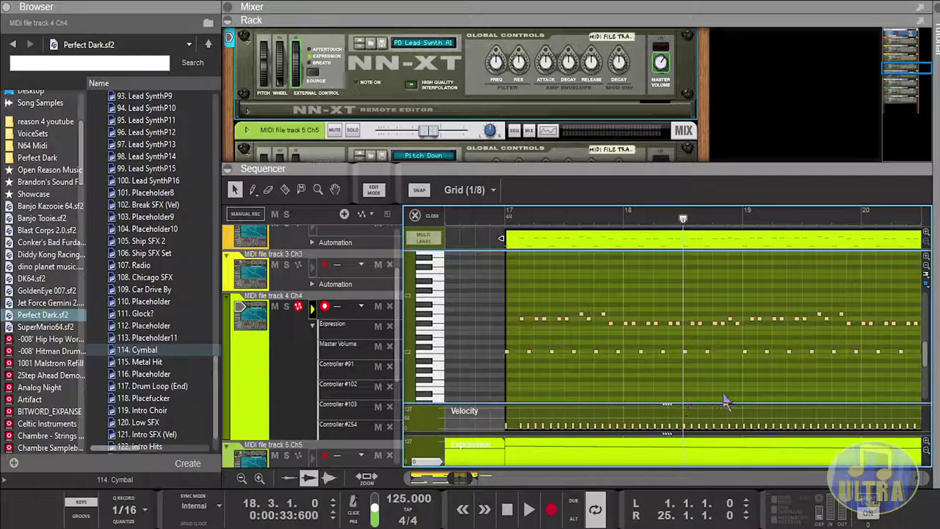
pyautogui.click(713, 215)
pyautogui.moveTo(684, 313); pyautogui.dragTo(709, 383)
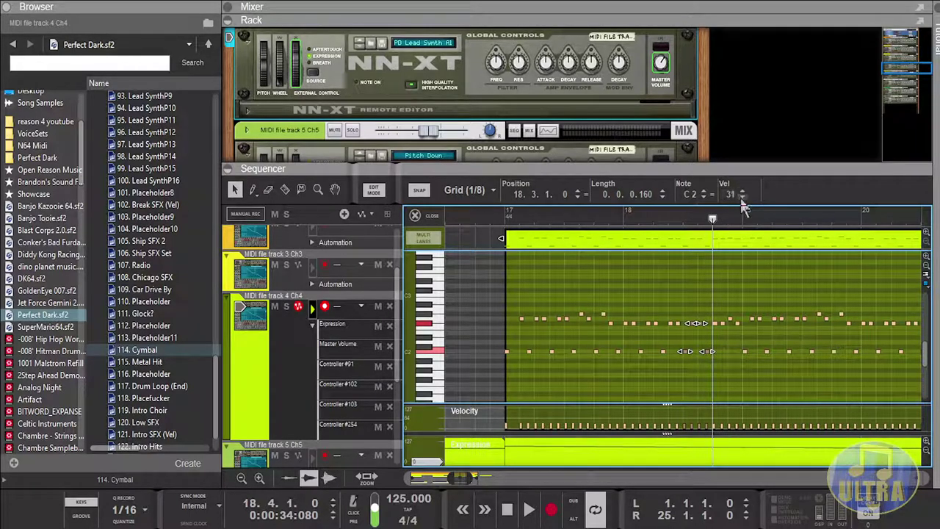
pyautogui.moveTo(713, 298); pyautogui.dragTo(745, 349)
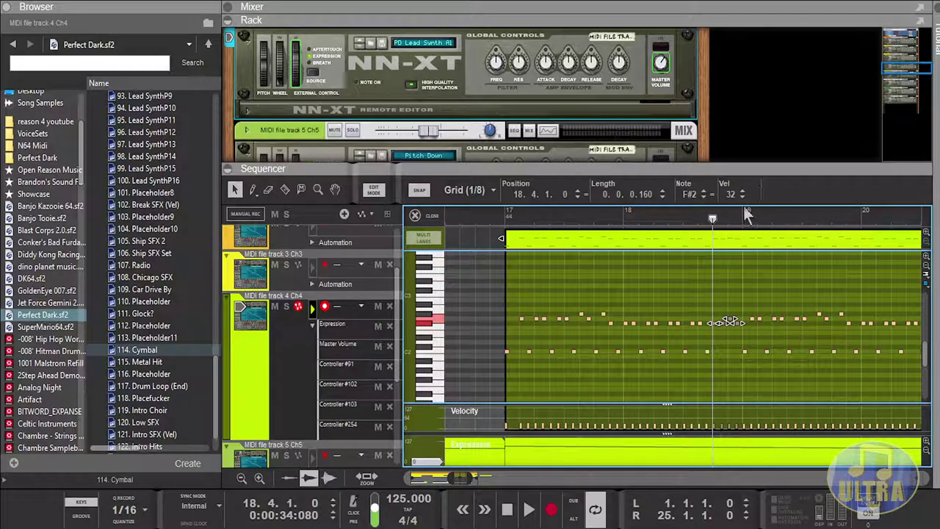
pyautogui.click(742, 197)
# Step: Set the velocity of the notes in the first beat of bar 19 to 27 and check the last note of bar 18
pyautogui.moveTo(744, 225); pyautogui.dragTo(775, 223)
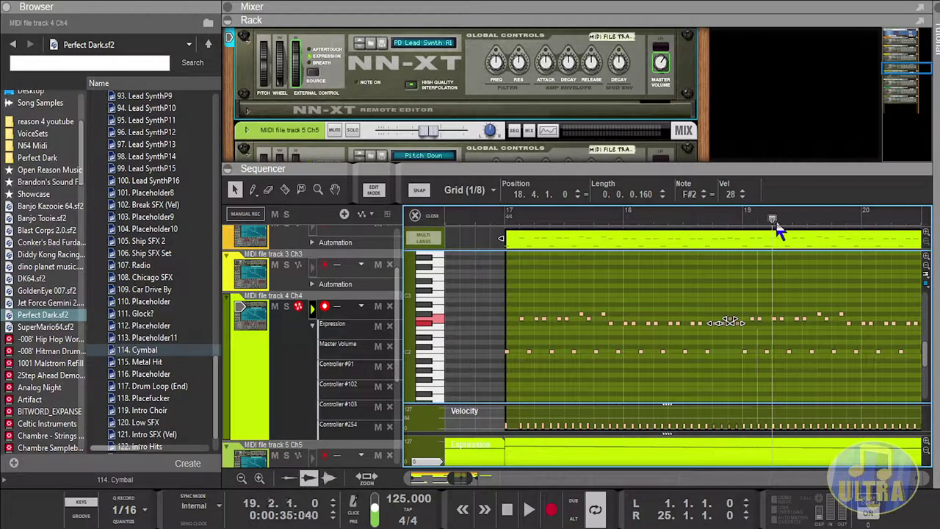
pyautogui.moveTo(744, 301); pyautogui.dragTo(773, 353)
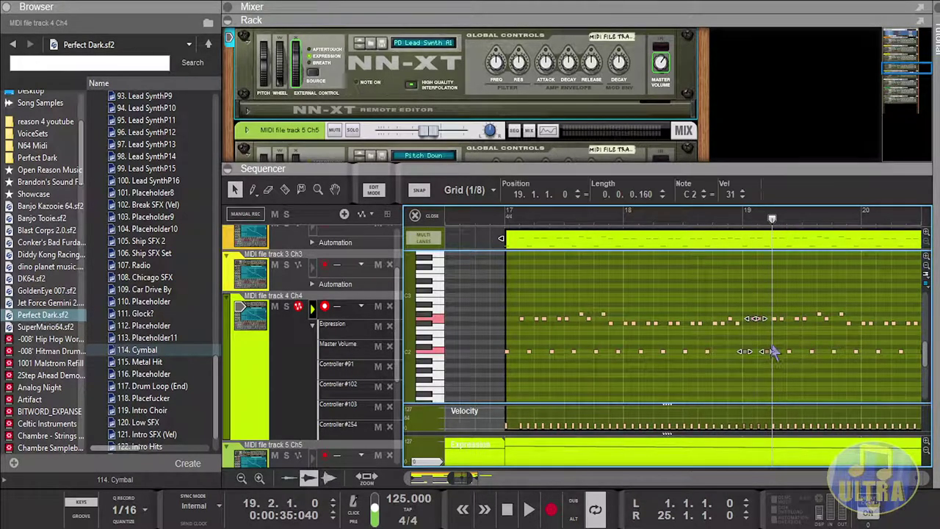
pyautogui.click(744, 196)
pyautogui.click(744, 197)
pyautogui.click(738, 324)
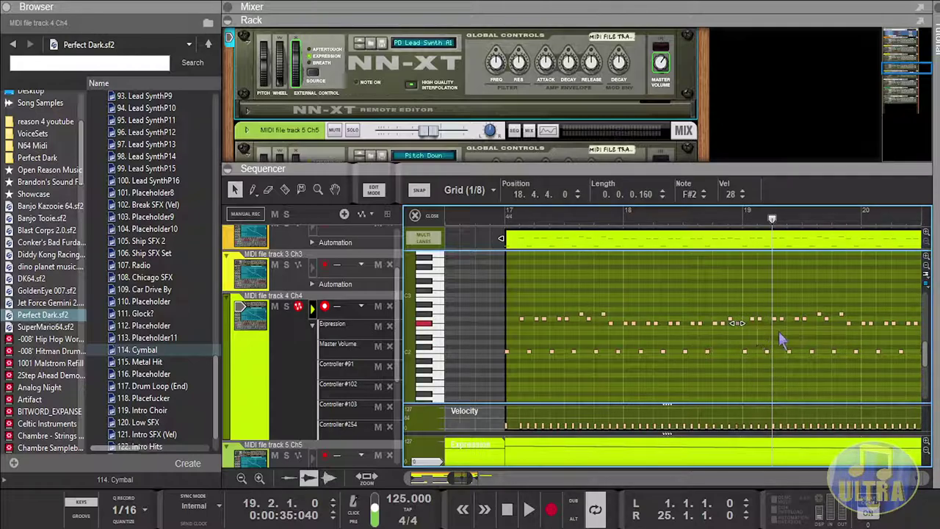
# Step: Set the velocity of the notes in the second beat of bar 19 to 26 and those in the third beat to 25
pyautogui.moveTo(779, 369); pyautogui.dragTo(796, 308)
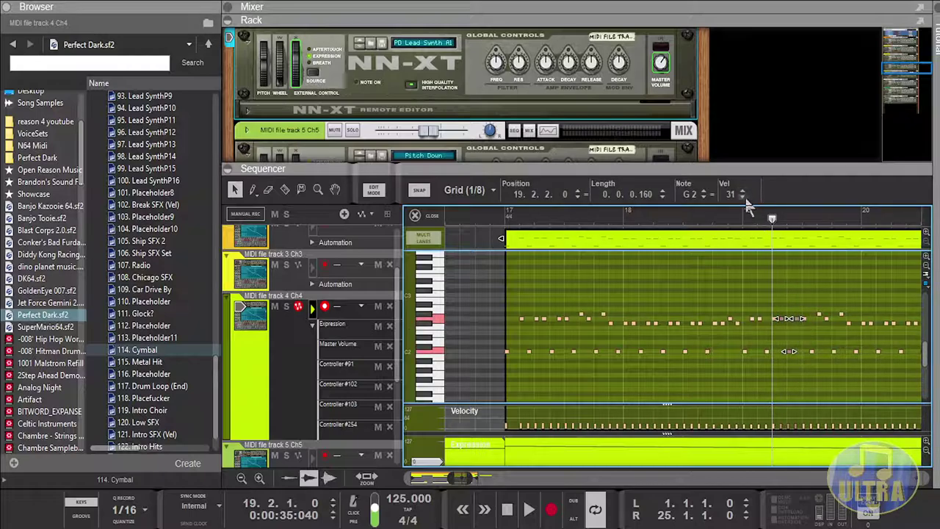
pyautogui.click(767, 351)
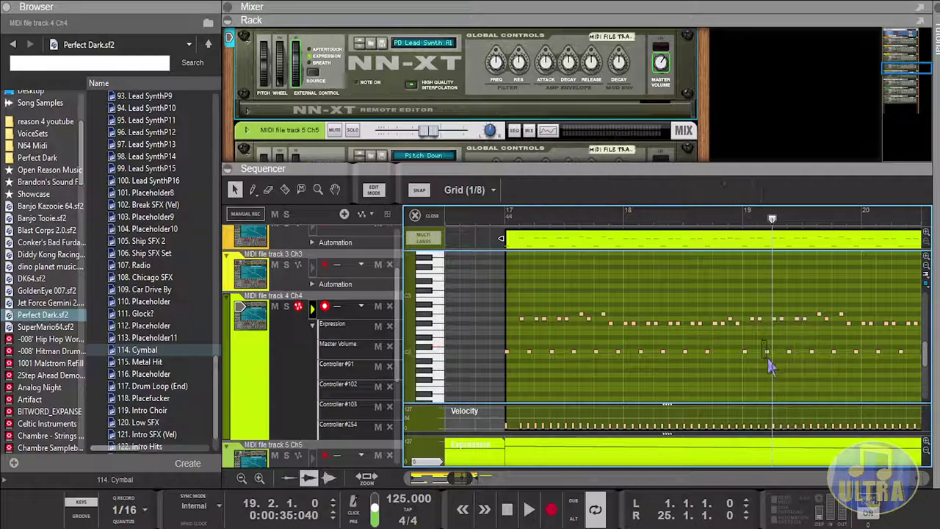
pyautogui.click(805, 219)
pyautogui.click(798, 331)
pyautogui.click(799, 320)
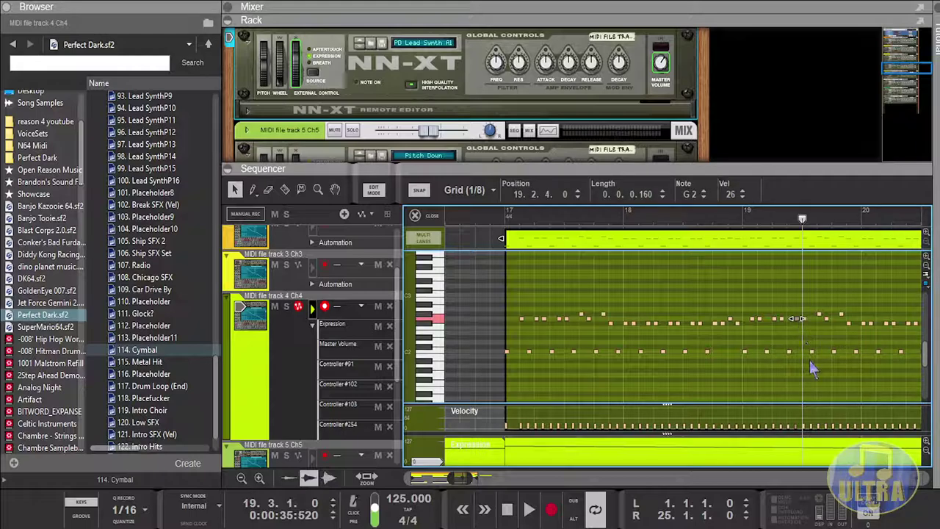
pyautogui.moveTo(807, 363); pyautogui.dragTo(831, 308)
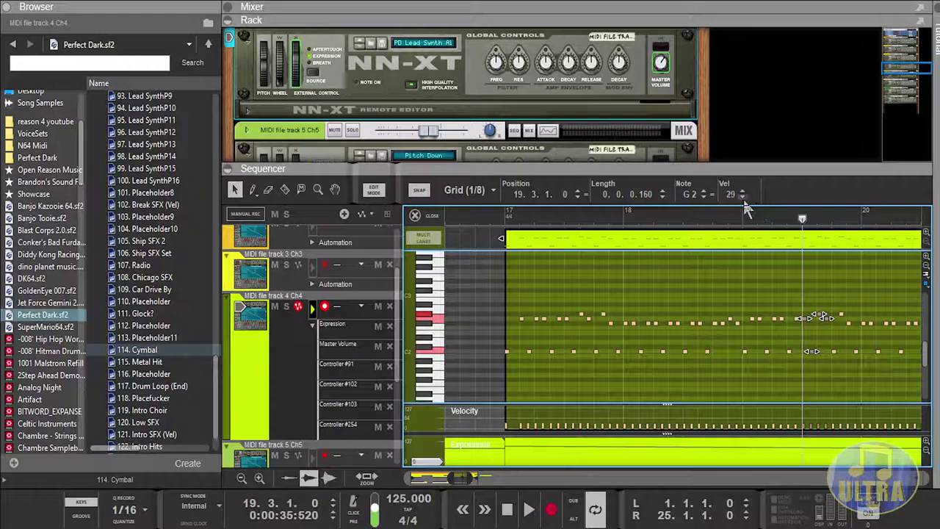
pyautogui.click(743, 198)
# Step: Set the velocity of the notes in the fourth beat of bar 19 to 24, including the C2 note on the beat
pyautogui.click(831, 220)
pyautogui.moveTo(838, 288); pyautogui.dragTo(865, 299)
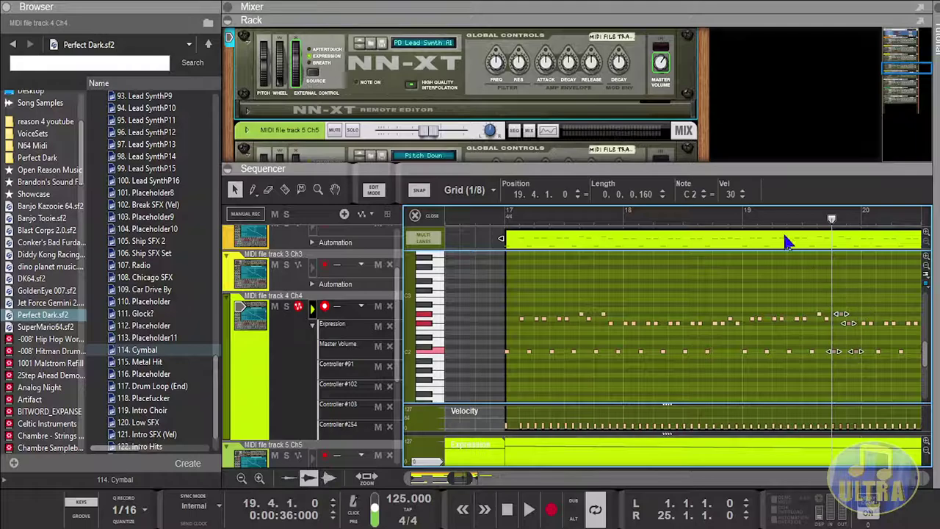
pyautogui.click(743, 197)
pyautogui.click(824, 319)
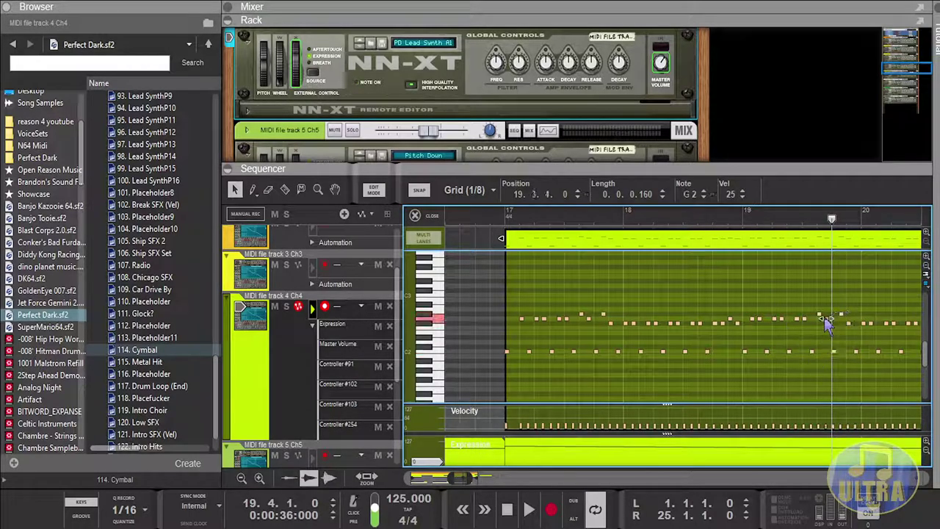
pyautogui.moveTo(841, 367); pyautogui.dragTo(850, 312)
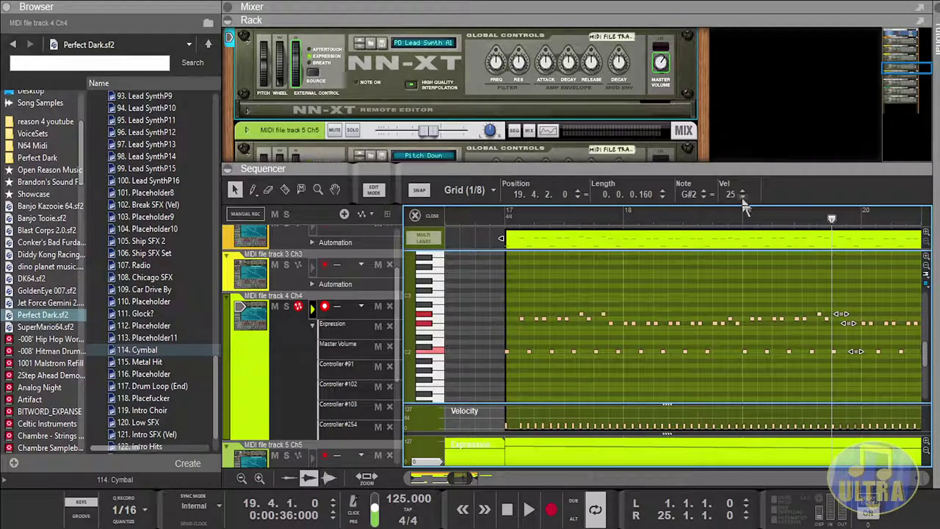
pyautogui.click(832, 351)
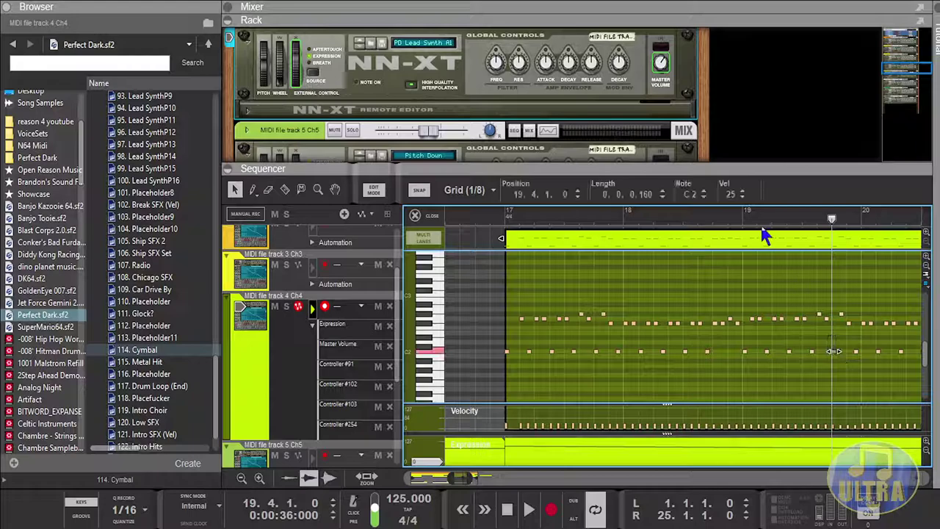
# Step: Play back from bar 17 and check the velocity of individual notes from the end of bar 18 to bar 19's second beat
pyautogui.click(505, 216)
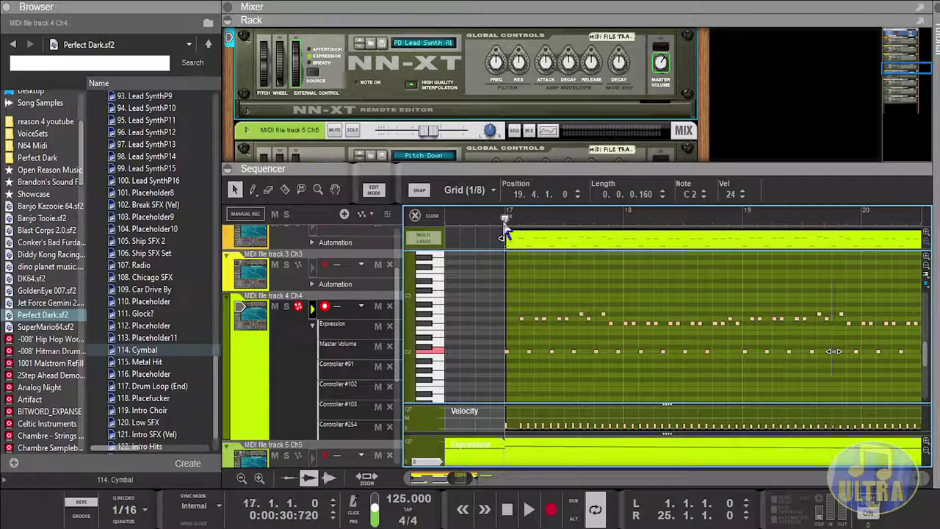
pyautogui.click(532, 514)
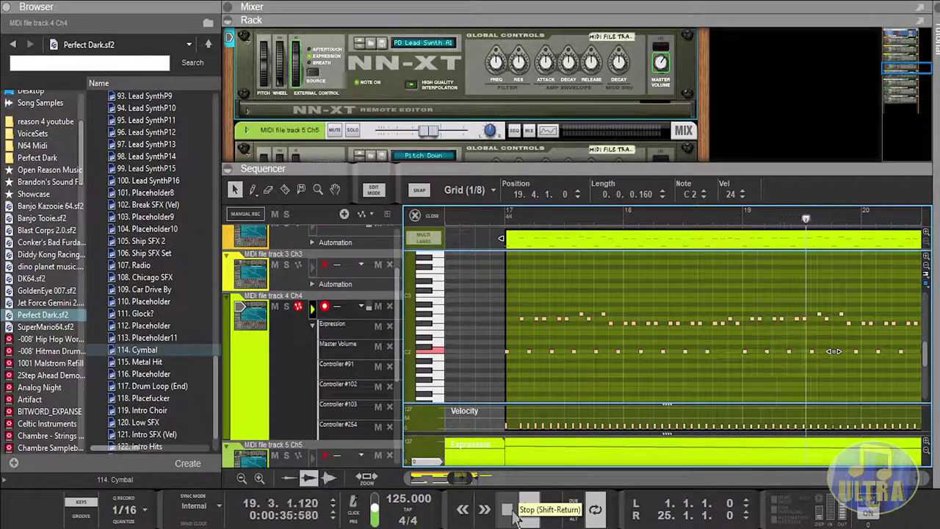
pyautogui.moveTo(743, 219); pyautogui.dragTo(769, 220)
pyautogui.click(767, 352)
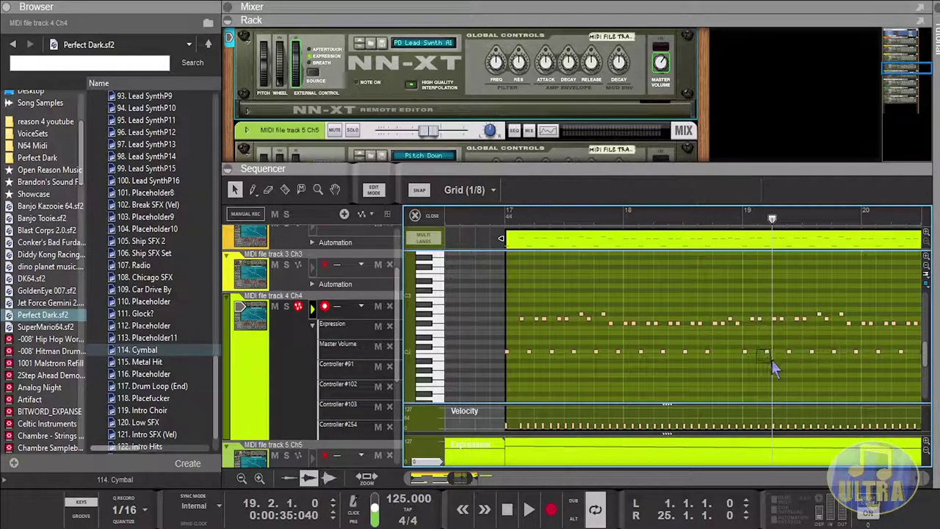
pyautogui.click(776, 319)
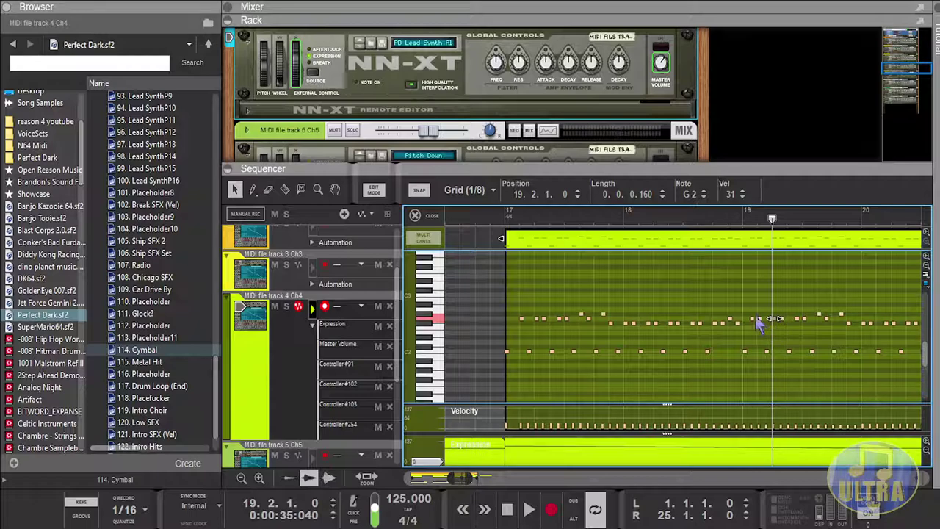
pyautogui.click(745, 351)
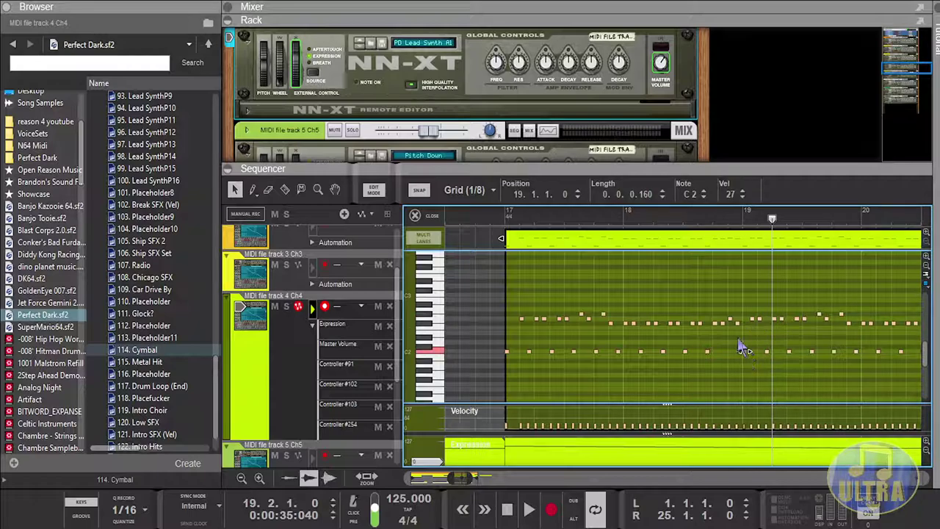
pyautogui.click(736, 323)
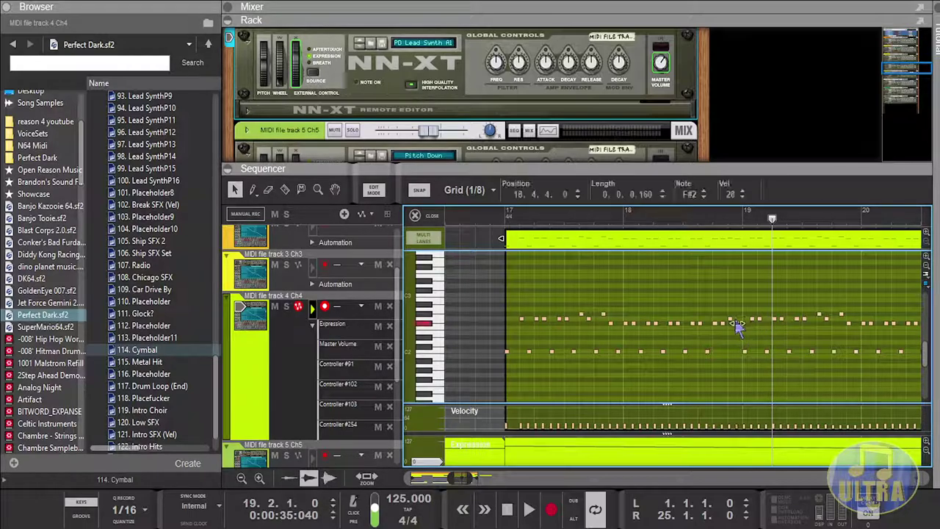
pyautogui.click(774, 320)
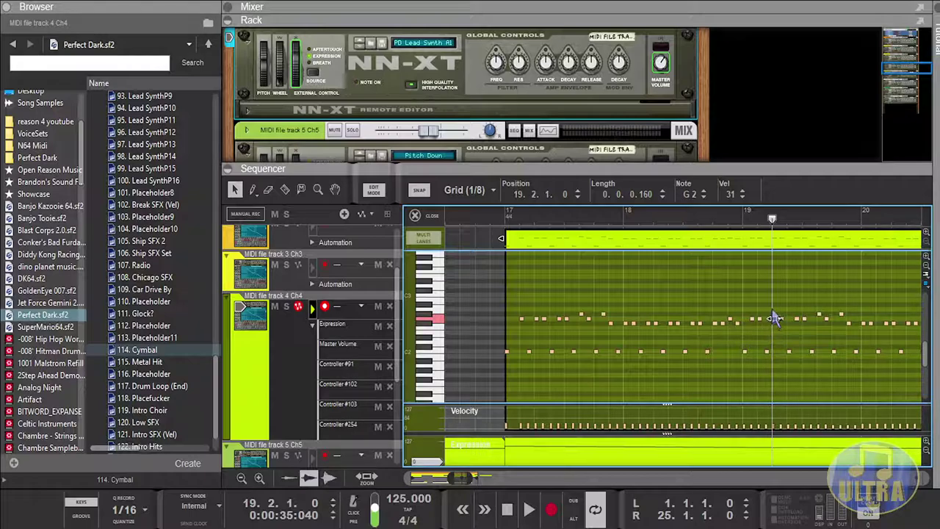
# Step: Set the velocity of all notes in the second beat of bar 19 to 26 and check notes in the third and fourth beats
pyautogui.moveTo(773, 303); pyautogui.dragTo(801, 376)
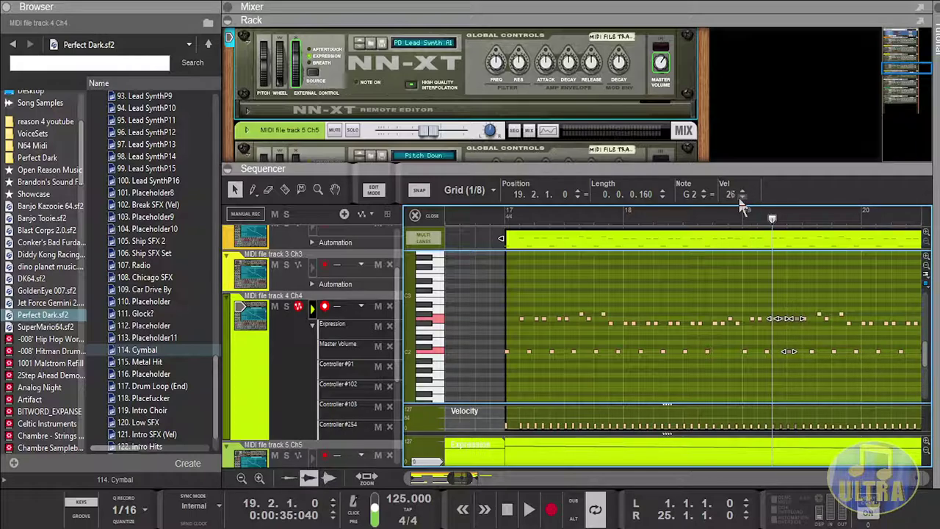
pyautogui.click(802, 219)
pyautogui.click(807, 320)
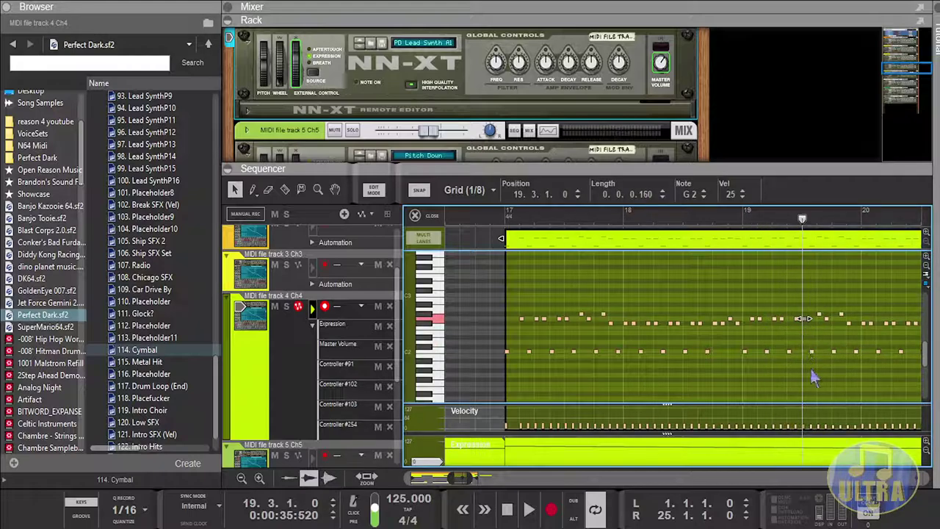
pyautogui.click(823, 316)
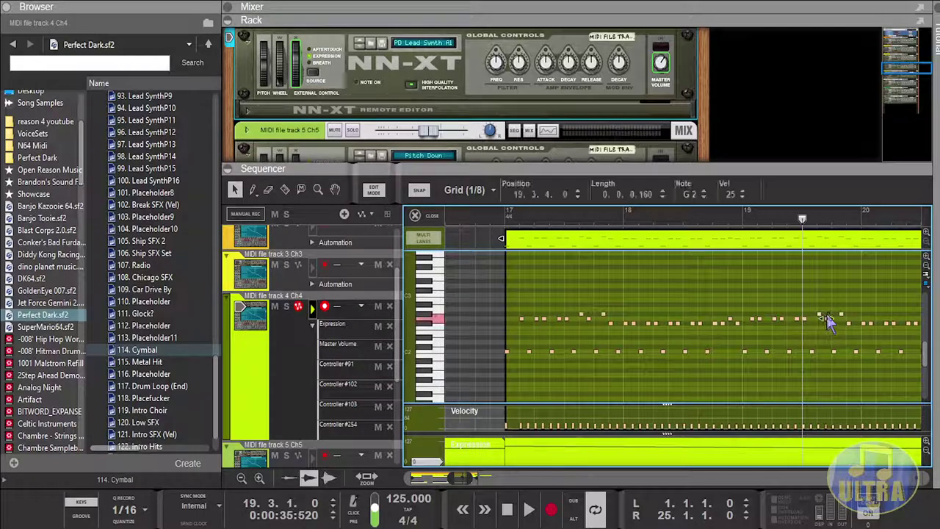
pyautogui.click(831, 218)
pyautogui.click(834, 351)
# Step: Set the velocity of the notes in the first beat of bar 20 to 23, including the F#2 note on the beat
pyautogui.click(863, 219)
pyautogui.moveTo(460, 479); pyautogui.dragTo(470, 479)
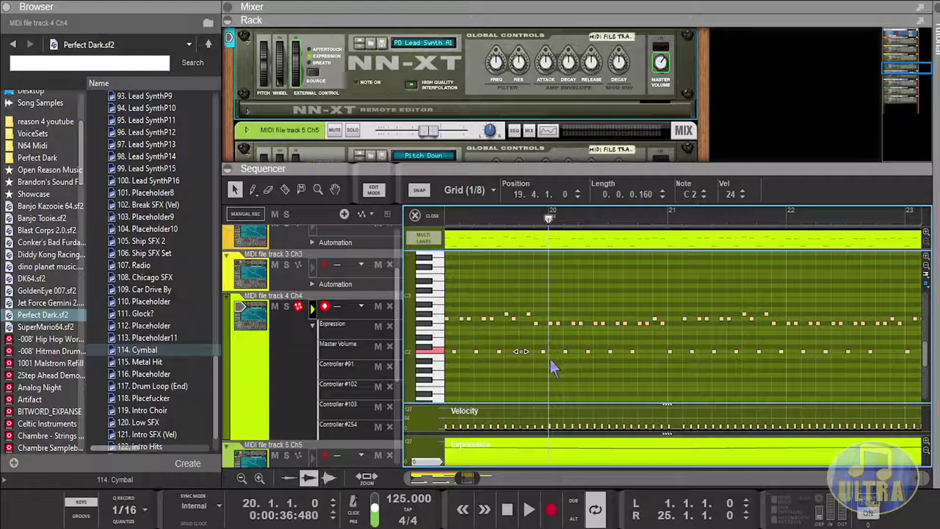
pyautogui.moveTo(551, 366); pyautogui.dragTo(581, 304)
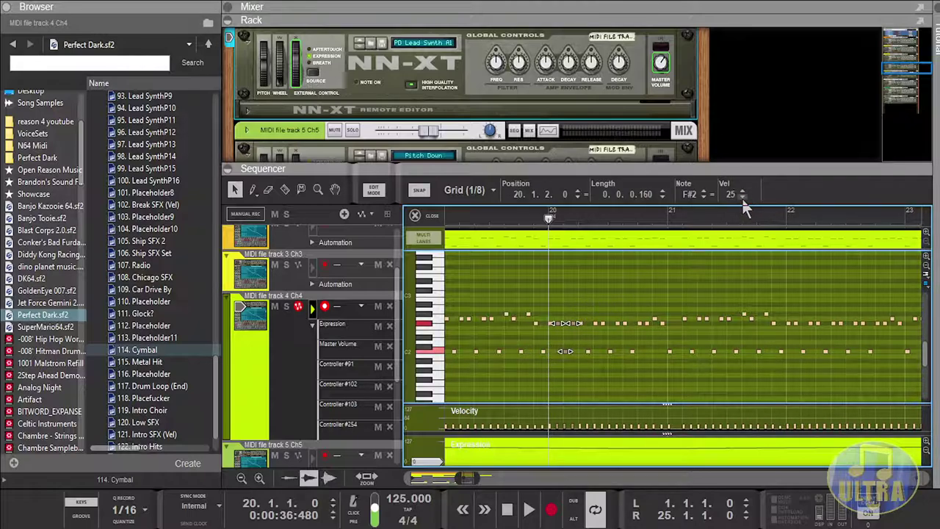
pyautogui.click(556, 331)
pyautogui.click(550, 324)
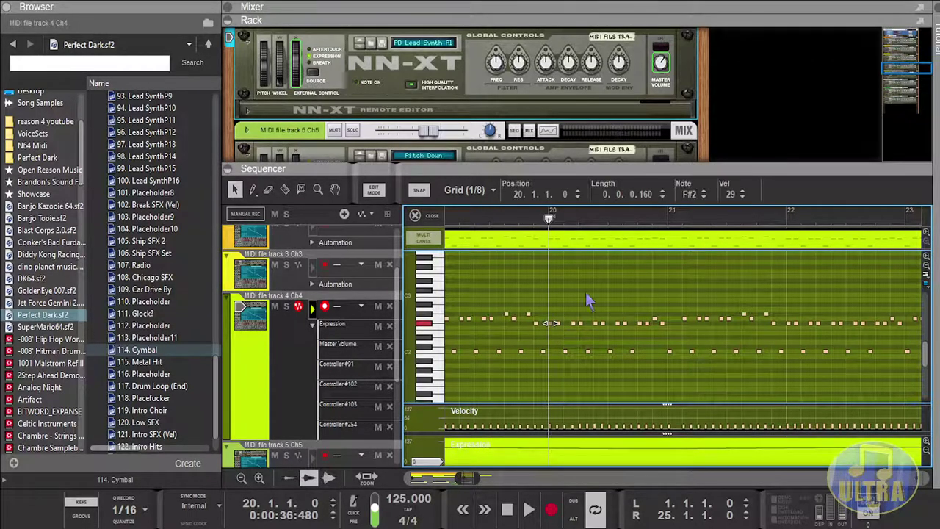
pyautogui.click(742, 198)
# Step: Select the notes in the second beat of bar 20 and lower their velocity
pyautogui.click(580, 221)
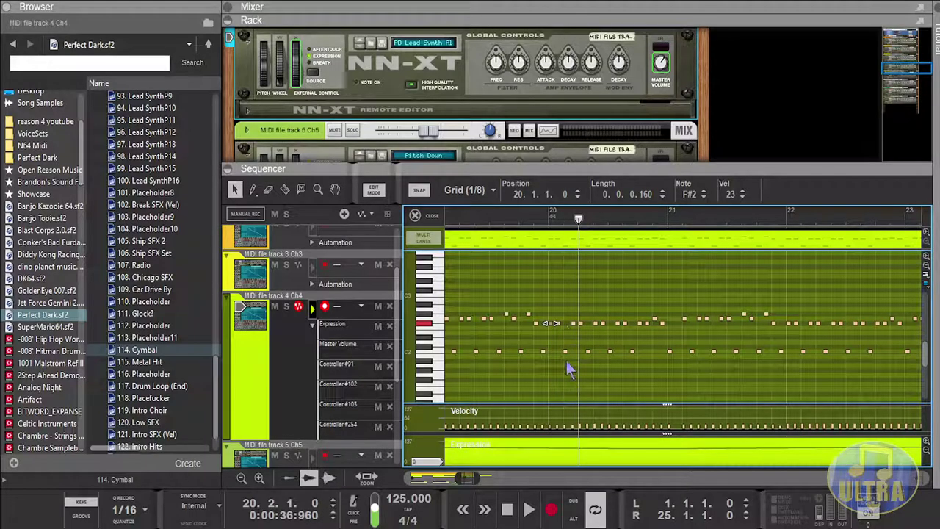
pyautogui.click(588, 334)
pyautogui.moveTo(588, 334); pyautogui.dragTo(607, 311)
pyautogui.doubleClick(730, 195)
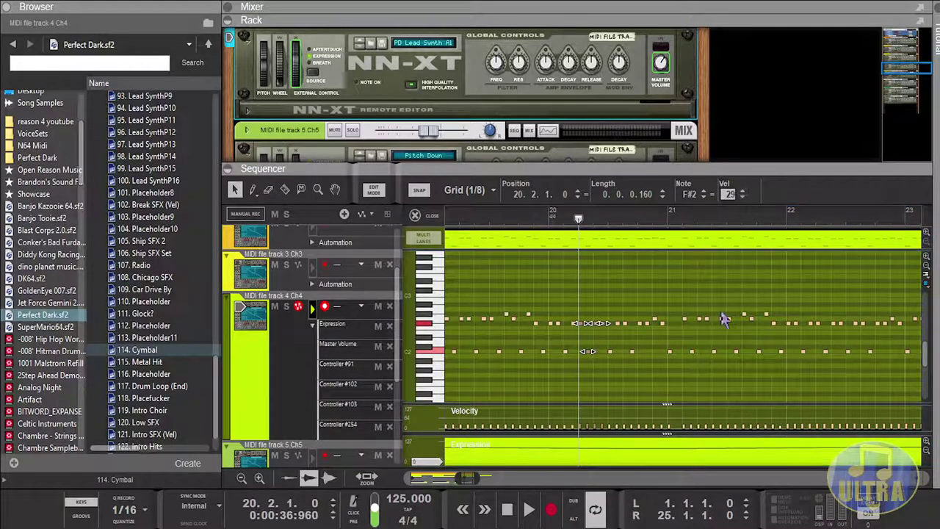
pyautogui.press('Return')
# Step: Set the velocity of the notes in the third beat of bar 20 to 21 and move the playhead to the fourth beat
pyautogui.click(609, 220)
pyautogui.moveTo(609, 373); pyautogui.dragTo(639, 303)
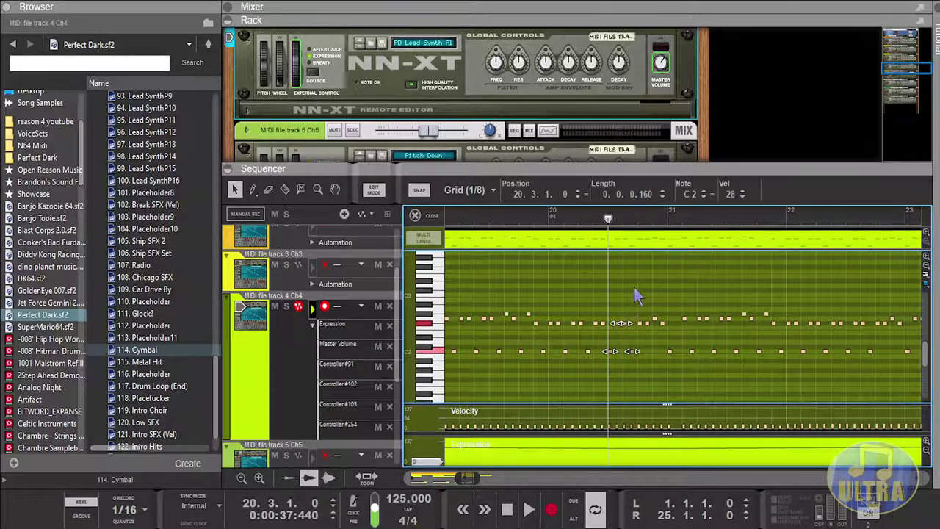
pyautogui.moveTo(736, 194); pyautogui.dragTo(742, 241)
pyautogui.press('Return')
pyautogui.click(638, 219)
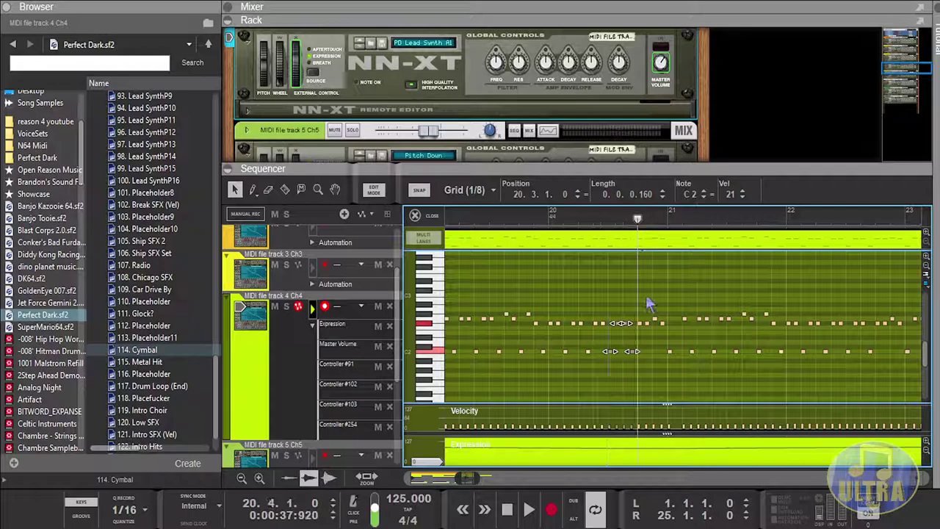
# Step: Set the velocity of the notes in the fourth beat of bar 20 to 20
pyautogui.moveTo(639, 340); pyautogui.dragTo(677, 298)
pyautogui.doubleClick(726, 195)
pyautogui.write('20')
pyautogui.press('Return')
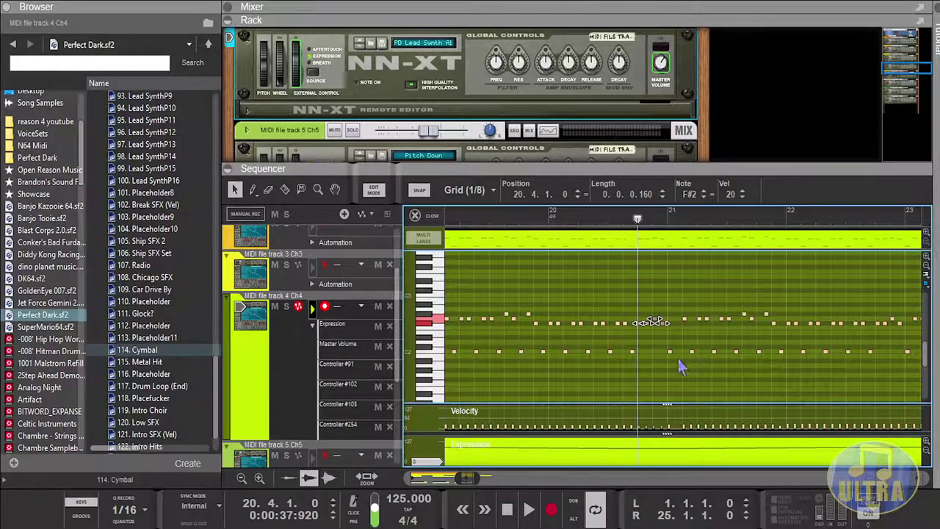
# Step: Set the velocity of the notes in the first beat of bar 21 to 20
pyautogui.click(698, 213)
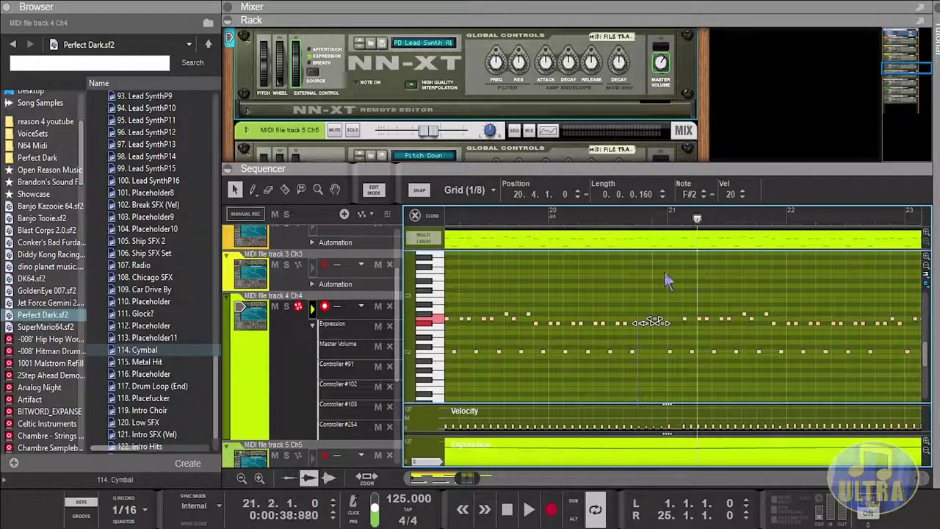
pyautogui.moveTo(668, 307); pyautogui.dragTo(697, 387)
pyautogui.click(732, 195)
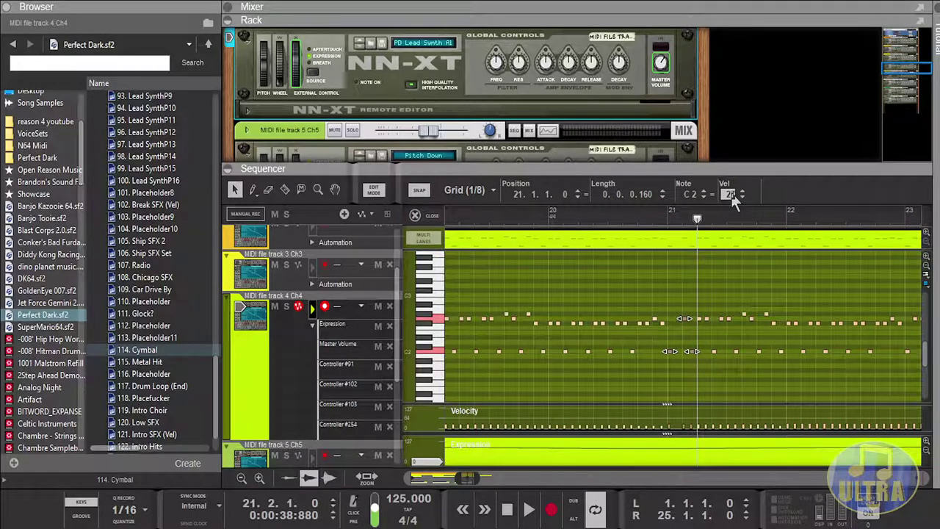
pyautogui.write('20')
pyautogui.press('Return')
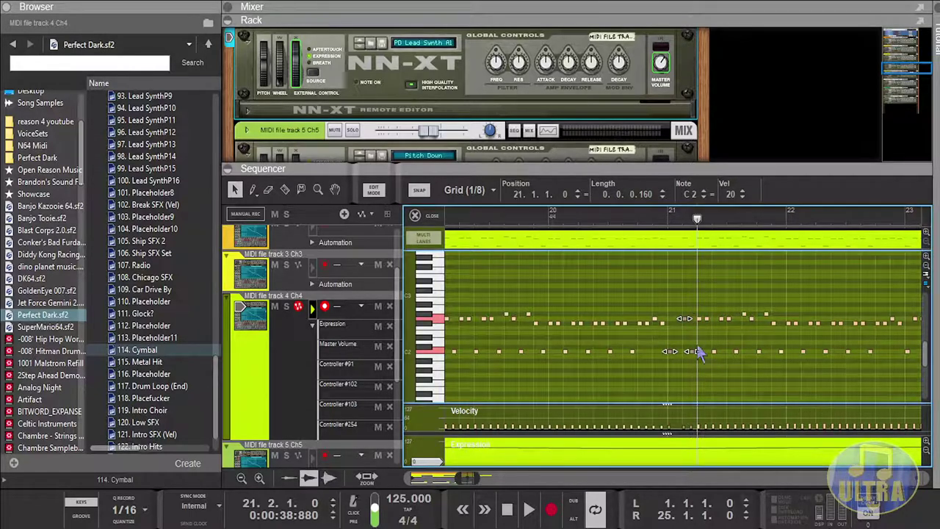
# Step: Set the velocity of the notes in the second beat of bar 21 to 21
pyautogui.click(685, 452)
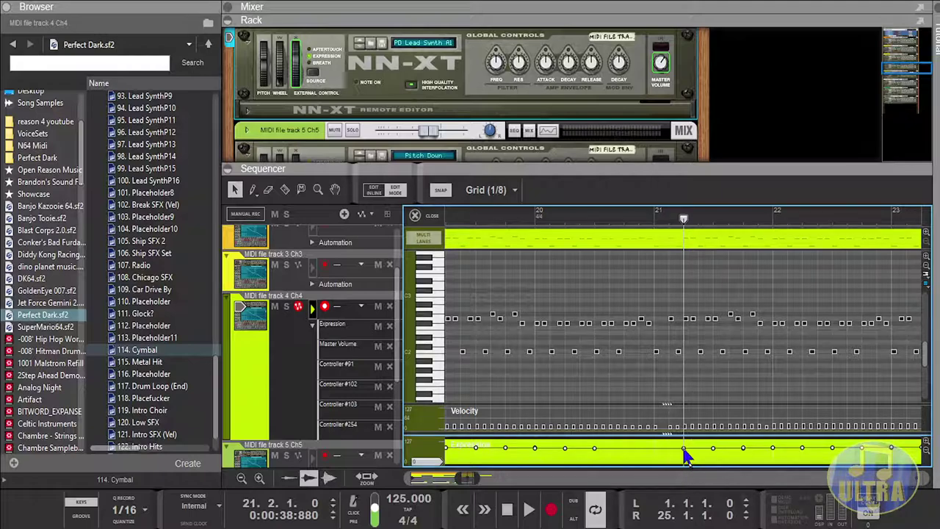
pyautogui.click(690, 374)
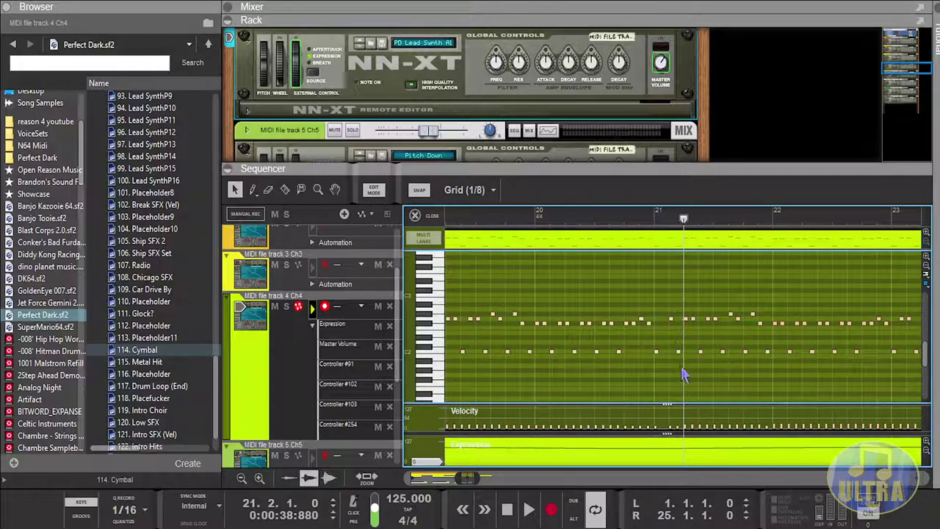
pyautogui.click(677, 351)
pyautogui.moveTo(687, 299); pyautogui.dragTo(713, 373)
pyautogui.doubleClick(728, 195)
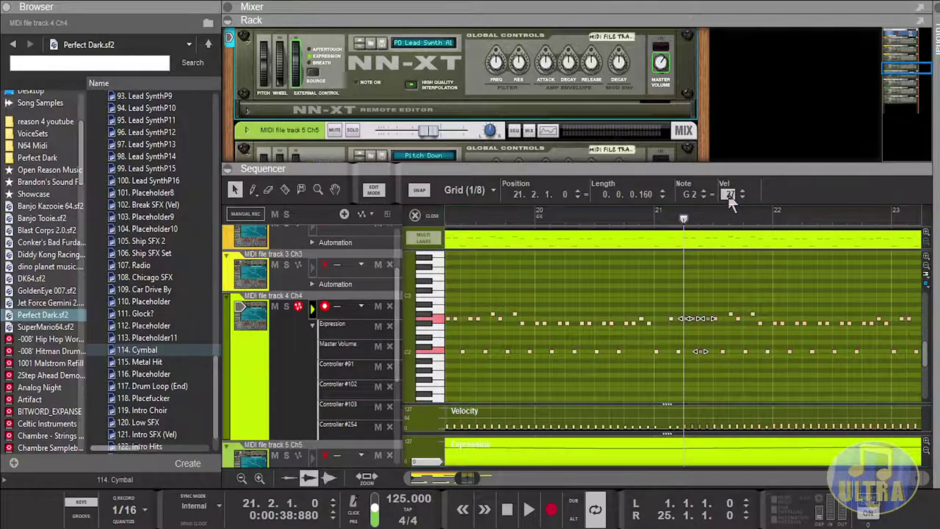
pyautogui.write('21')
pyautogui.press('Return')
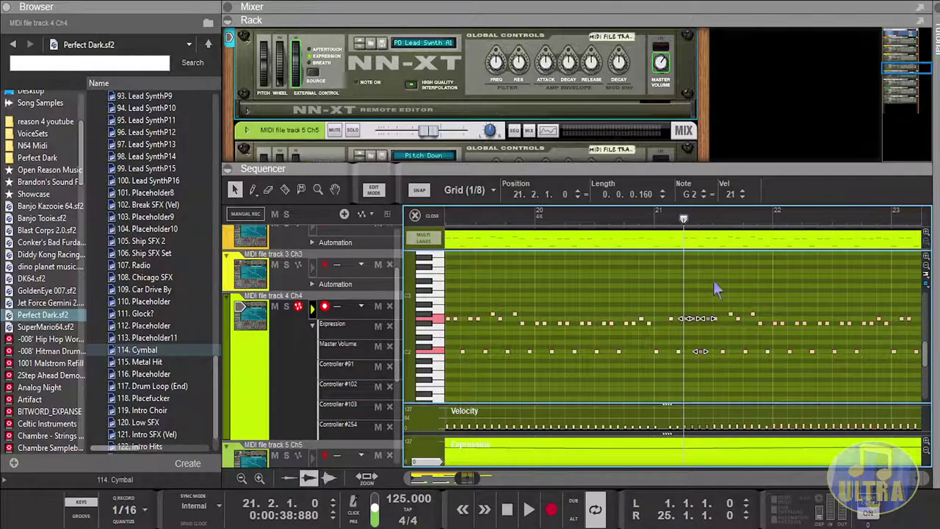
# Step: Set the velocity of the notes in the third beat of bar 21 to 22
pyautogui.click(717, 217)
pyautogui.moveTo(714, 289); pyautogui.dragTo(739, 380)
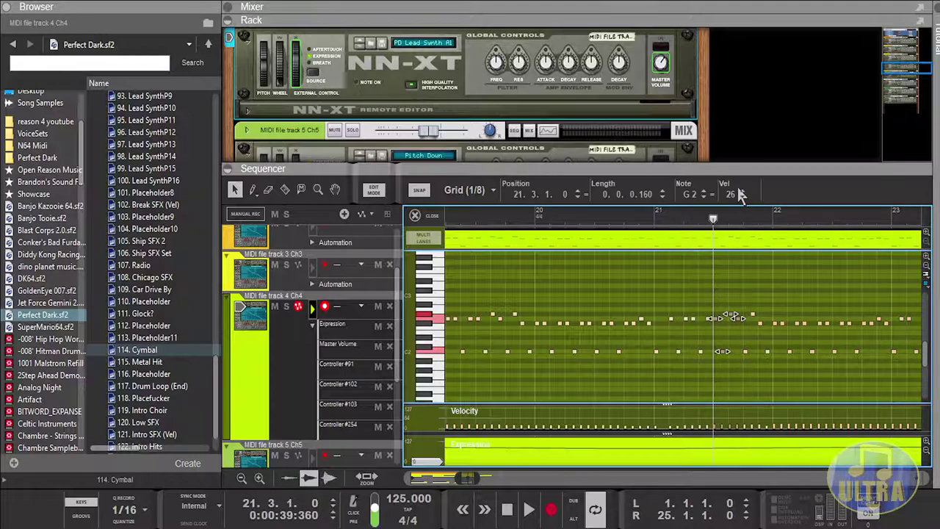
pyautogui.doubleClick(732, 194)
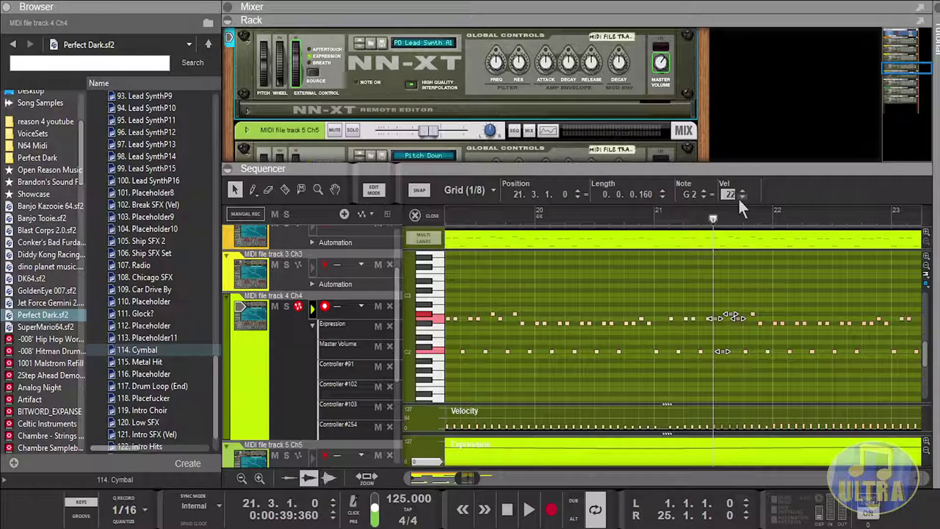
pyautogui.press('Return')
# Step: Set the velocity of the notes in the fourth beat of bar 21 to 23 and check single notes across the bar's beats
pyautogui.click(744, 219)
pyautogui.click(752, 309)
pyautogui.moveTo(757, 366); pyautogui.dragTo(772, 384)
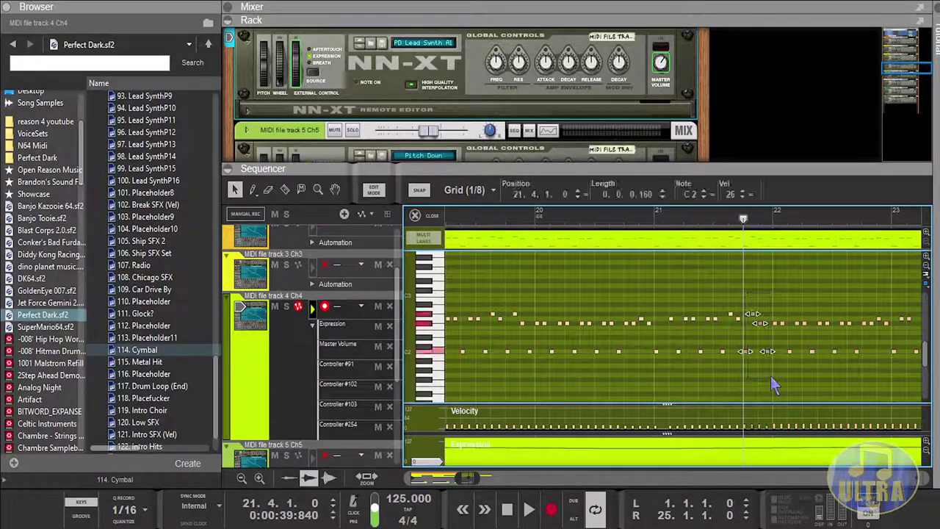
pyautogui.doubleClick(732, 197)
pyautogui.write('23')
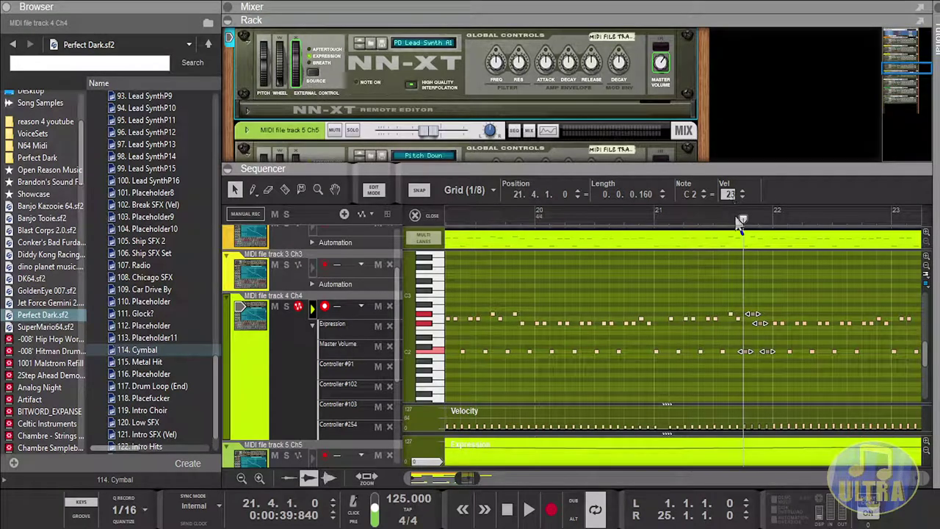
pyautogui.press('Return')
pyautogui.click(654, 352)
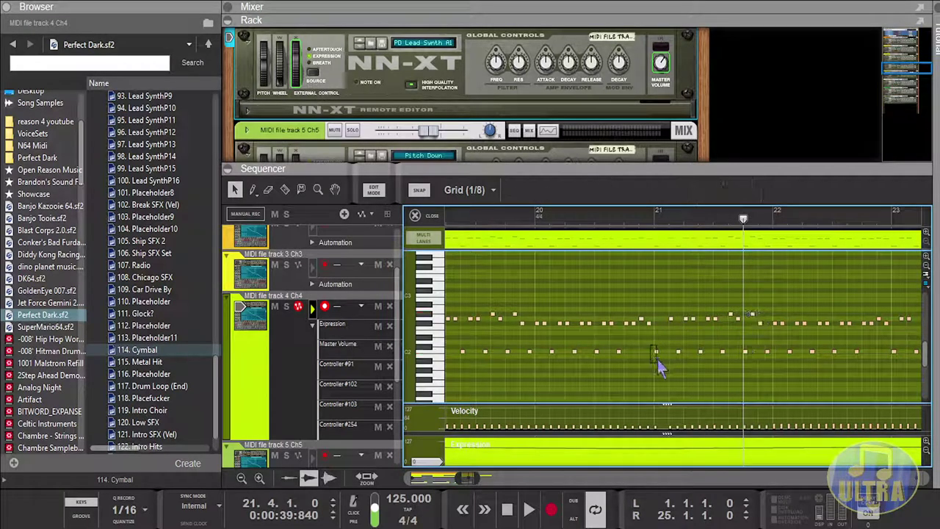
pyautogui.click(686, 318)
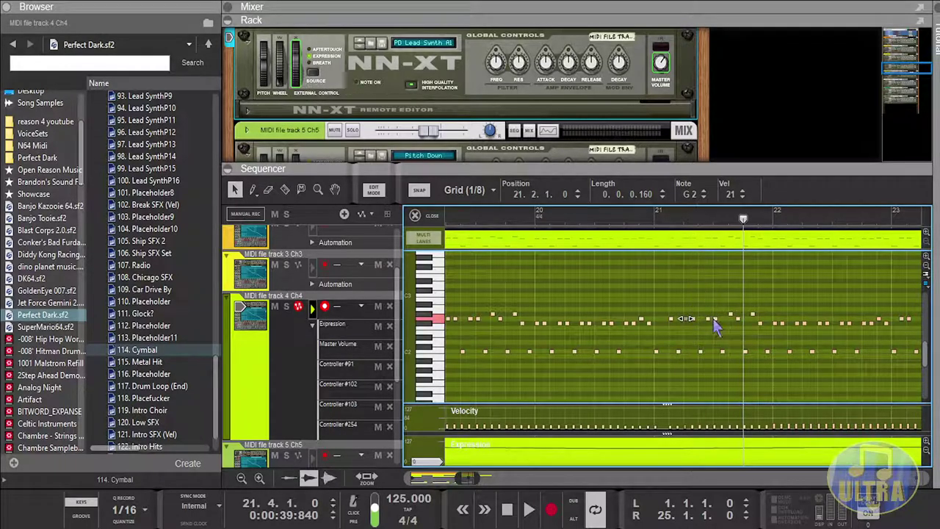
pyautogui.click(716, 320)
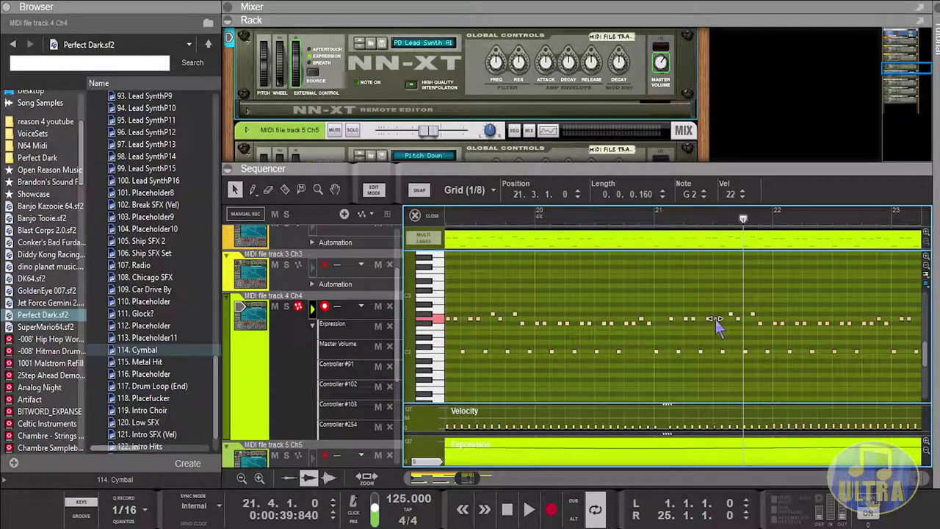
pyautogui.click(745, 352)
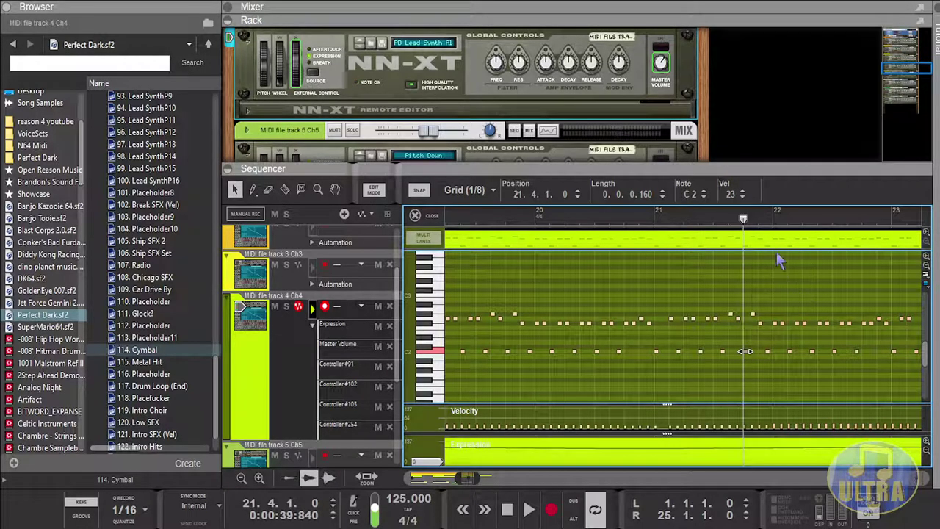
# Step: Set the velocity of the notes in the first beat of bar 22 to 24
pyautogui.click(801, 213)
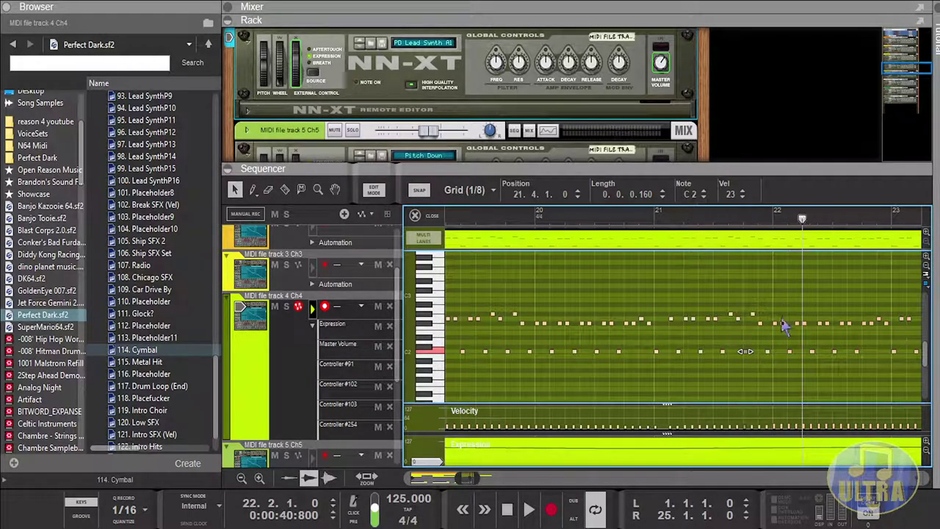
pyautogui.moveTo(772, 307); pyautogui.dragTo(803, 372)
pyautogui.doubleClick(735, 197)
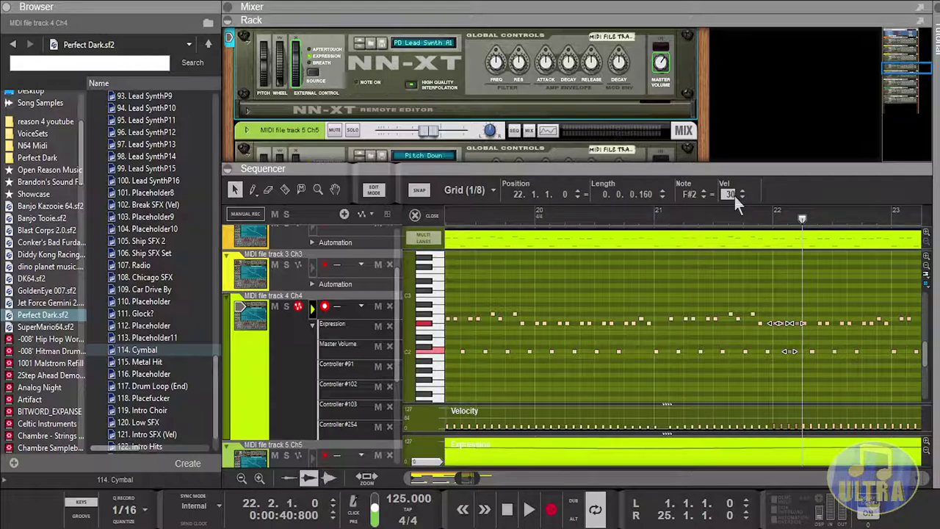
pyautogui.press('Return')
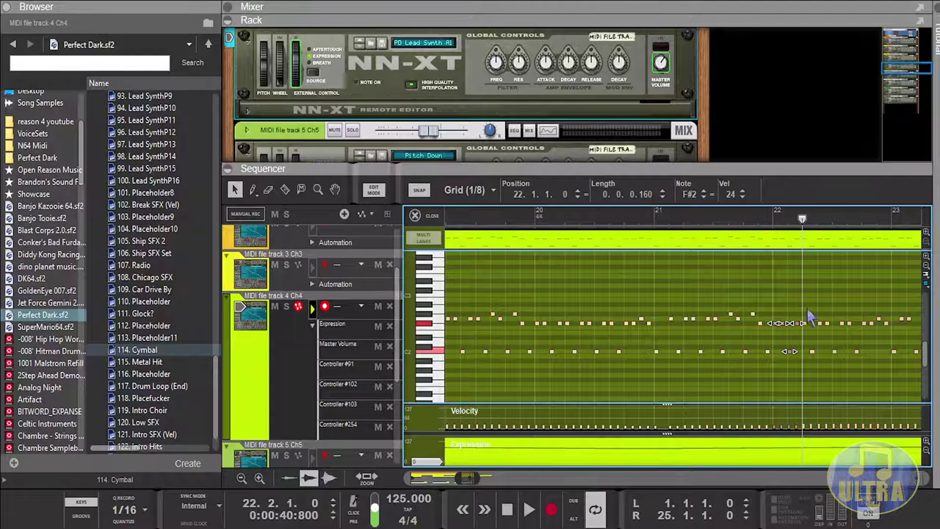
# Step: Set the velocity of the notes in the second beat of bar 22 to 25
pyautogui.moveTo(805, 314); pyautogui.dragTo(830, 367)
pyautogui.doubleClick(734, 195)
pyautogui.write('25')
pyautogui.press('Return')
# Step: Set the velocity of the notes in the third beat of bar 22 to 26
pyautogui.click(833, 220)
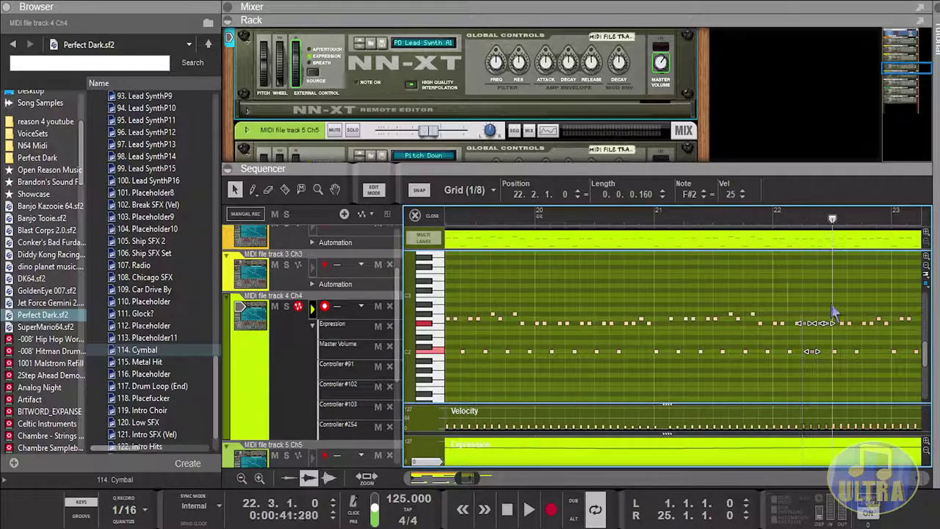
pyautogui.moveTo(832, 303); pyautogui.dragTo(869, 389)
pyautogui.click(734, 193)
pyautogui.write('26')
pyautogui.press('Return')
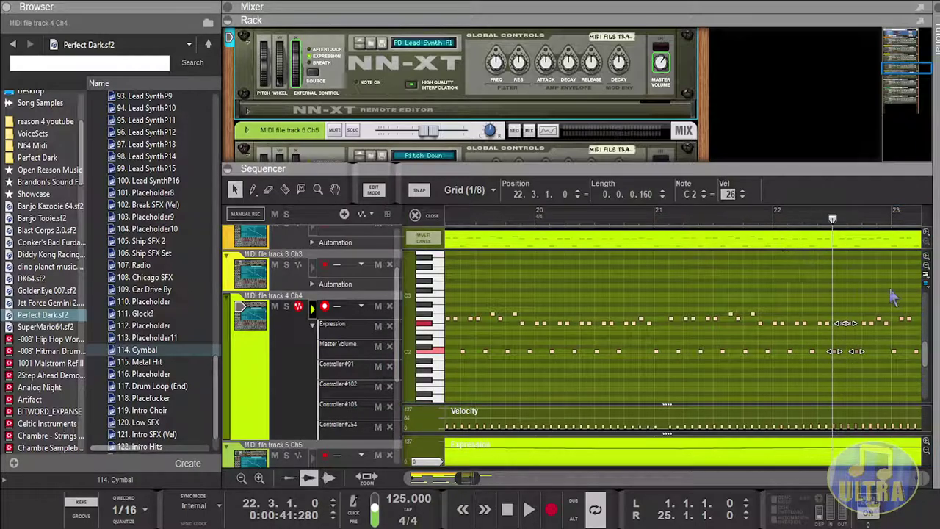
# Step: Set the velocity of the notes in the fourth beat of bar 22 to 27
pyautogui.click(863, 220)
pyautogui.click(875, 331)
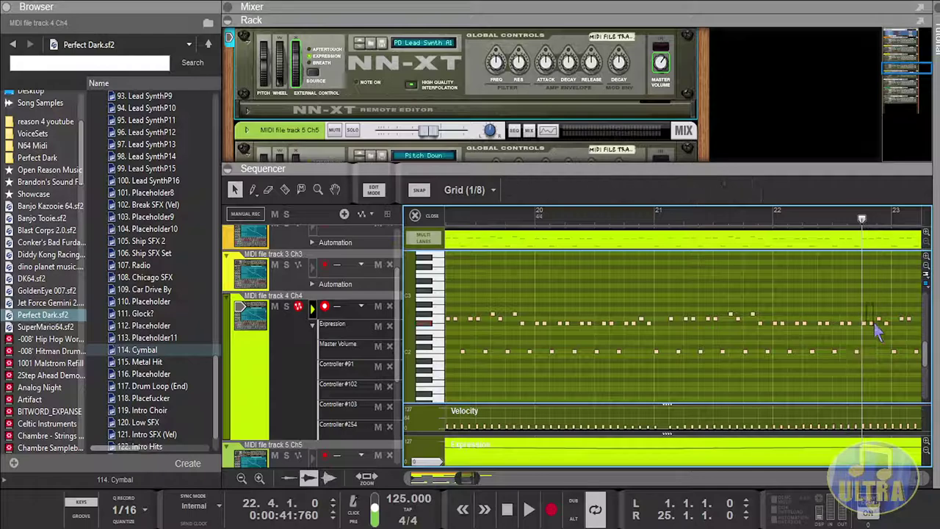
pyautogui.click(876, 324)
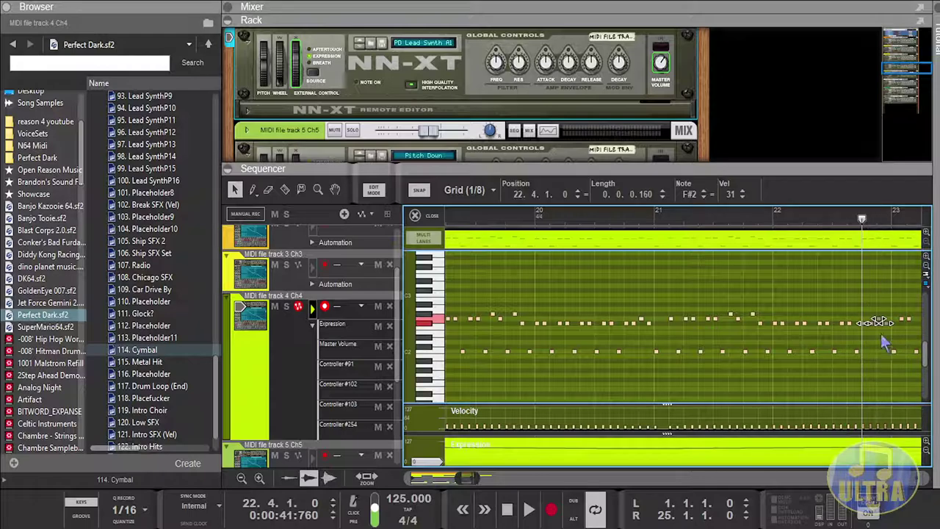
pyautogui.doubleClick(731, 196)
pyautogui.write('27')
pyautogui.press('Return')
# Step: Set the velocity of the notes in the first beat of bar 23 to 28
pyautogui.moveTo(470, 477); pyautogui.dragTo(481, 478)
pyautogui.click(528, 220)
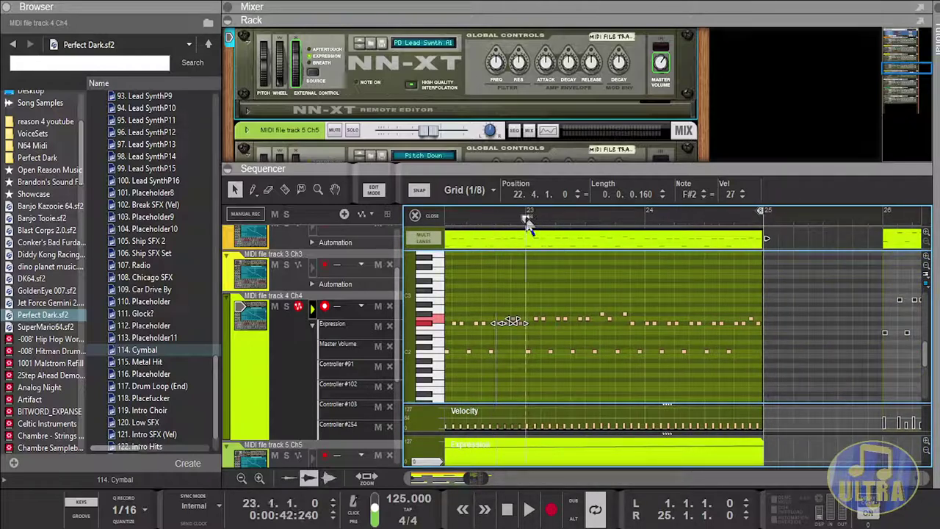
pyautogui.moveTo(532, 371); pyautogui.dragTo(554, 298)
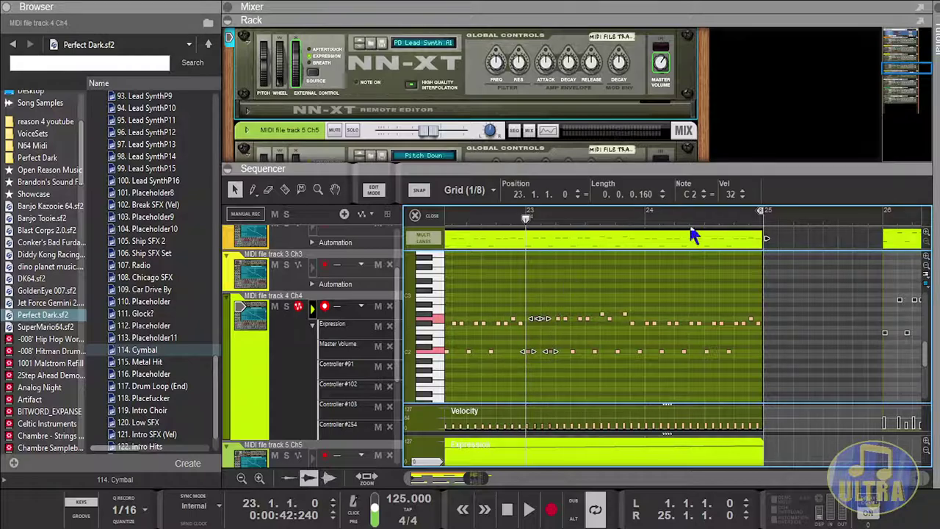
pyautogui.doubleClick(723, 192)
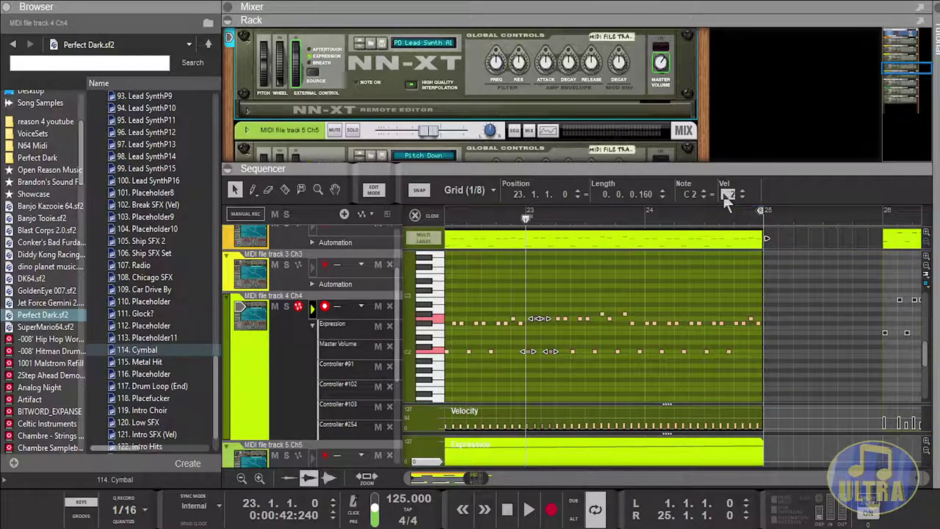
pyautogui.write('28')
pyautogui.press('Return')
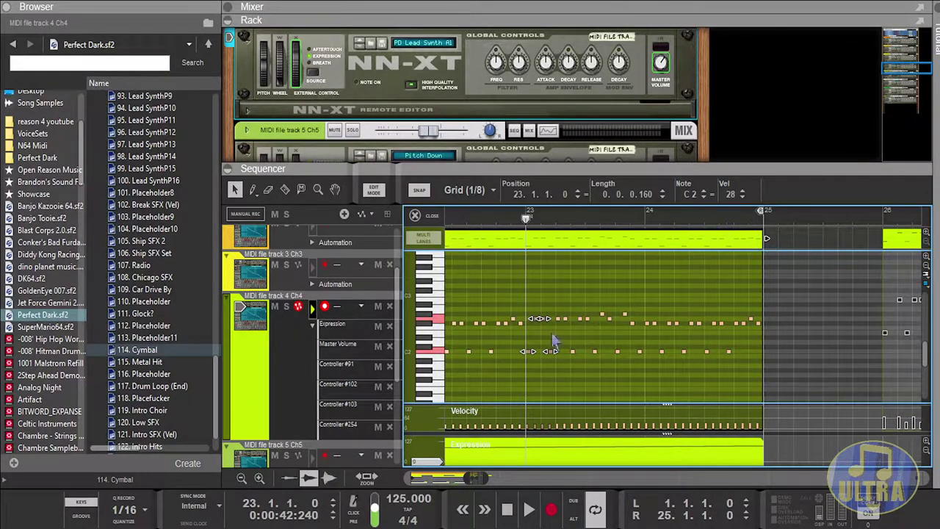
# Step: Set the velocity of the notes in the second beat of bar 23 to 29
pyautogui.click(556, 217)
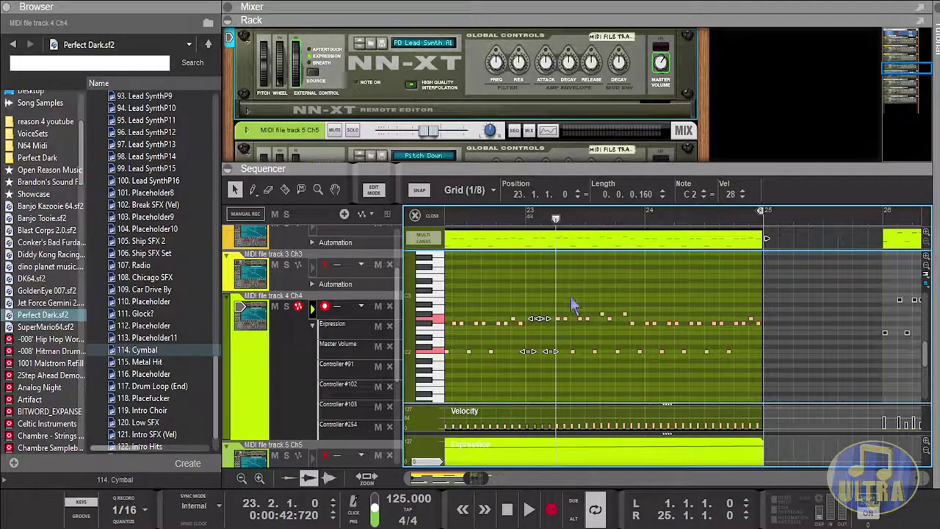
pyautogui.moveTo(557, 309); pyautogui.dragTo(586, 372)
pyautogui.doubleClick(731, 197)
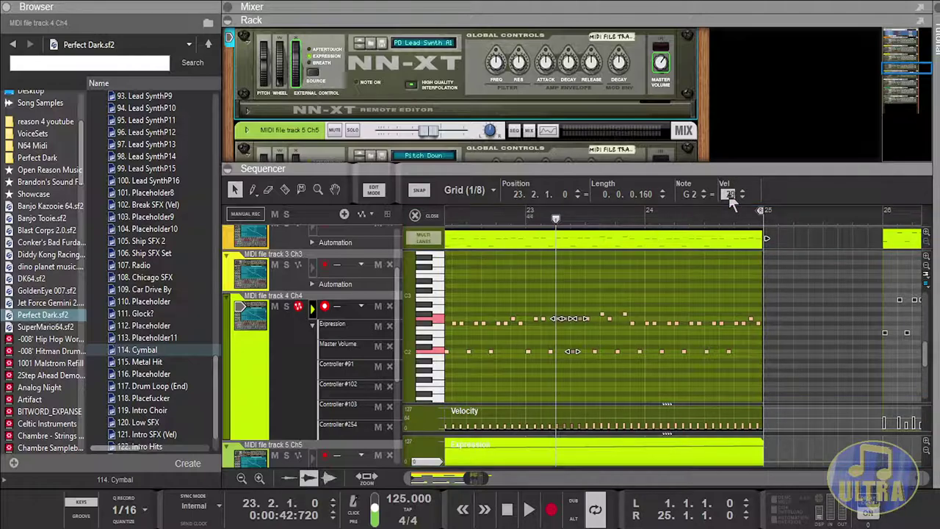
pyautogui.press('Return')
# Step: Set the velocity of the notes in the third beat of bar 23 to 30
pyautogui.click(585, 219)
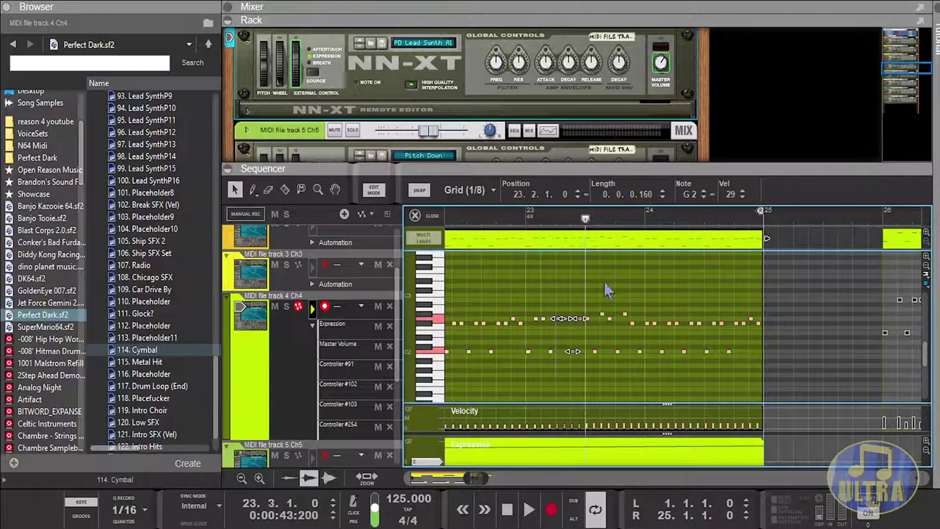
pyautogui.moveTo(586, 291); pyautogui.dragTo(617, 391)
pyautogui.doubleClick(734, 194)
pyautogui.press('Return')
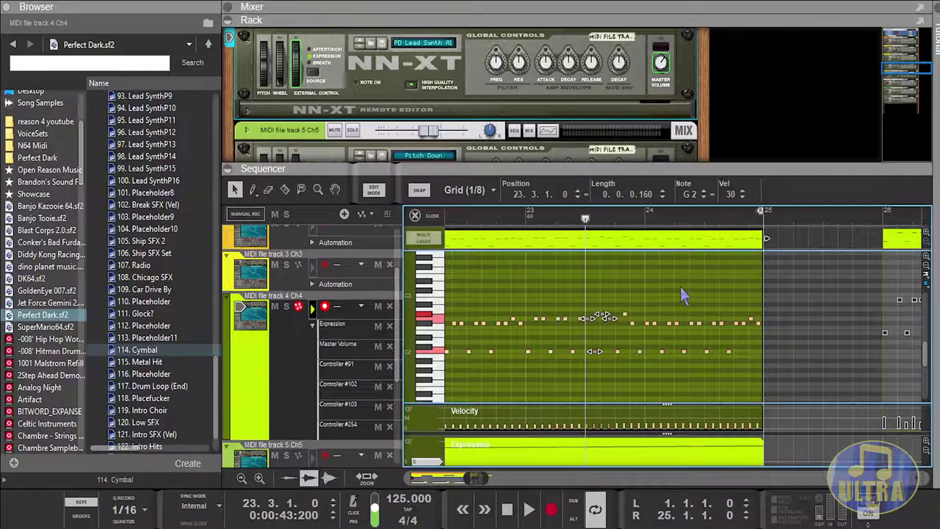
# Step: Set the velocity of the notes in the fourth beat of bar 23 to 31 and in the first beat of bar 24 to 32
pyautogui.click(617, 216)
pyautogui.moveTo(617, 294); pyautogui.dragTo(641, 385)
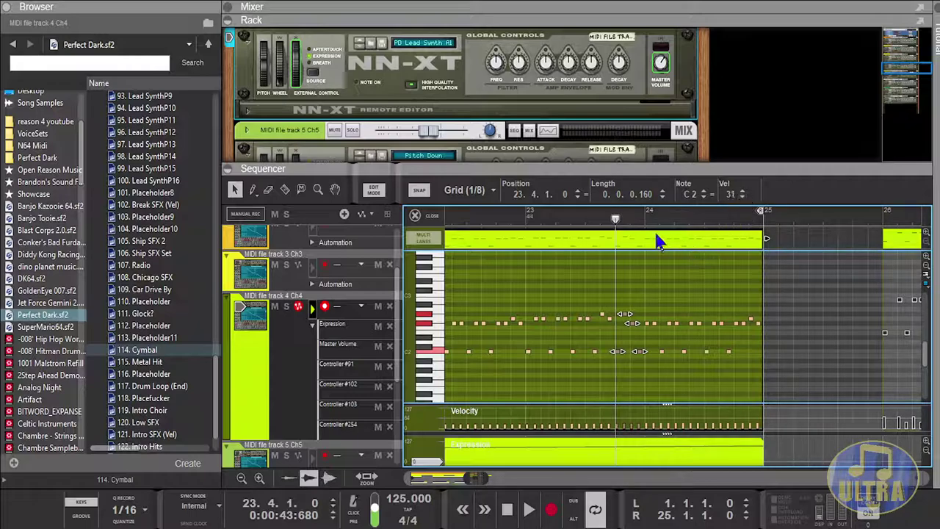
pyautogui.click(645, 218)
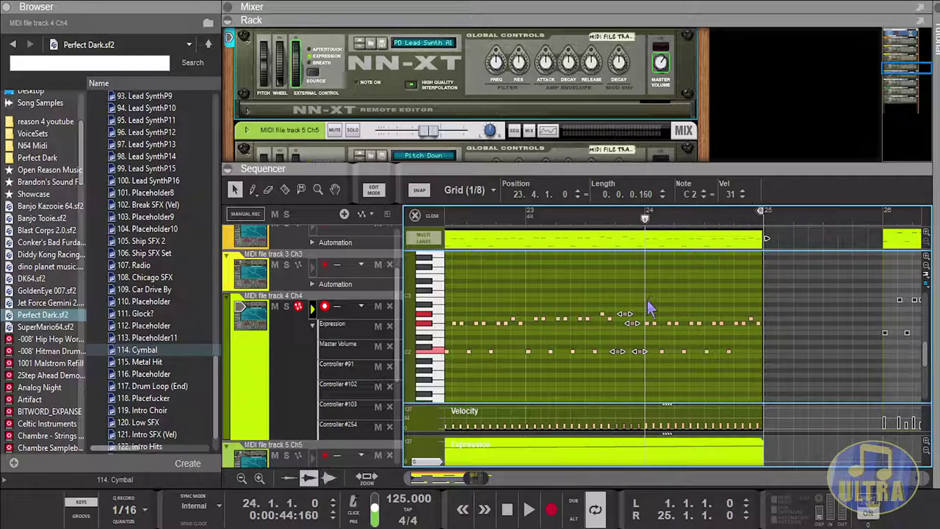
pyautogui.hotkey('ctrl', 'v')
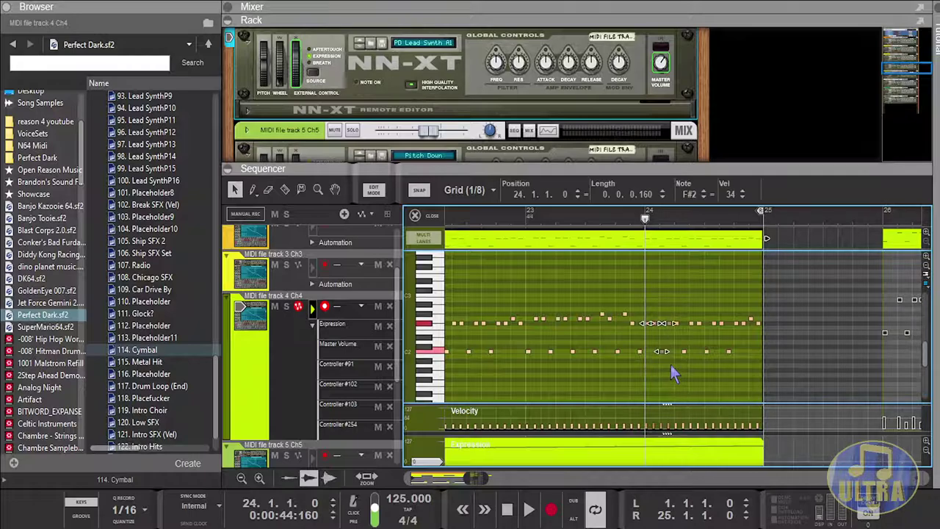
pyautogui.click(743, 192)
pyautogui.click(743, 192)
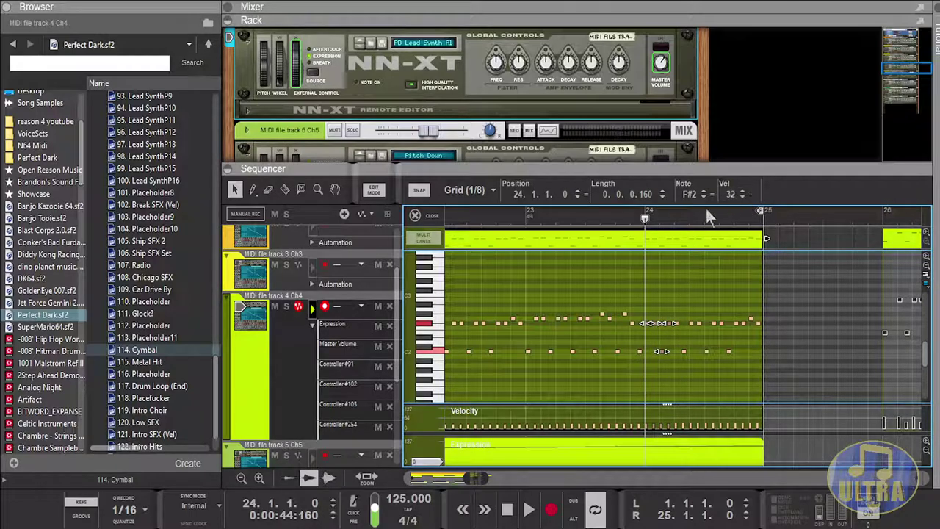
# Step: Lower the velocity of the notes in the second beat of bar 24 by one and check it against the first beat
pyautogui.click(679, 215)
pyautogui.click(672, 303)
pyautogui.moveTo(678, 307); pyautogui.dragTo(701, 382)
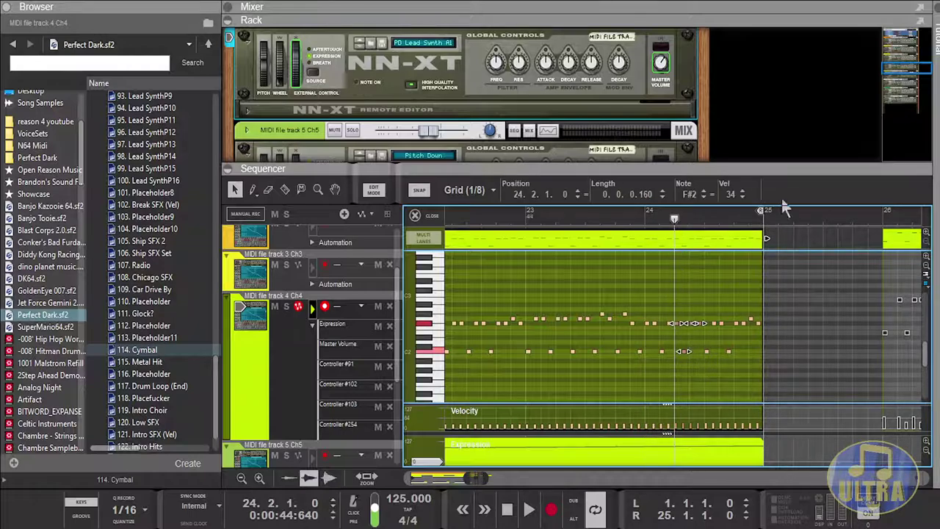
pyautogui.click(743, 197)
pyautogui.click(649, 325)
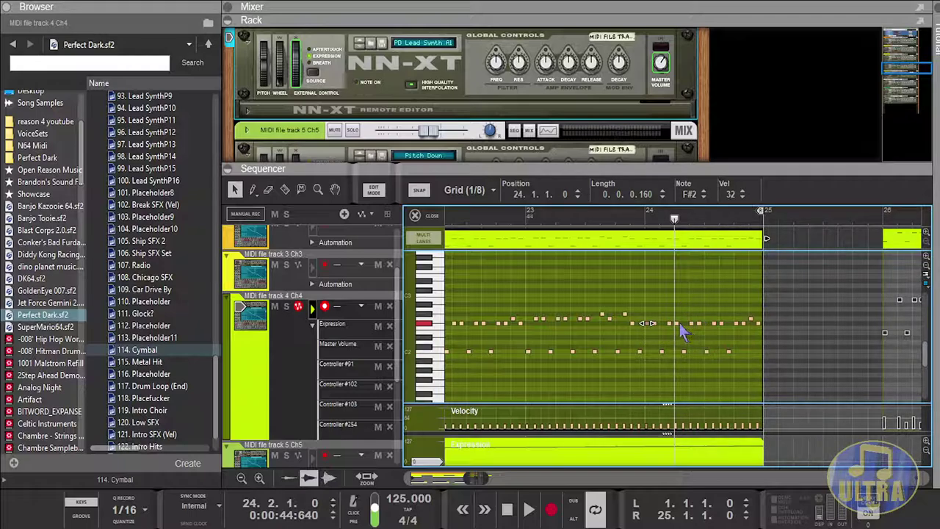
pyautogui.click(677, 324)
# Step: Set the velocity of the notes in the third beat of bar 24 to 34 and check the last note of the fourth beat
pyautogui.click(705, 219)
pyautogui.moveTo(705, 298)
pyautogui.mouseDown()
pyautogui.moveTo(720, 370)
pyautogui.moveTo(734, 381)
pyautogui.mouseUp()
pyautogui.click(743, 198)
pyautogui.click(734, 219)
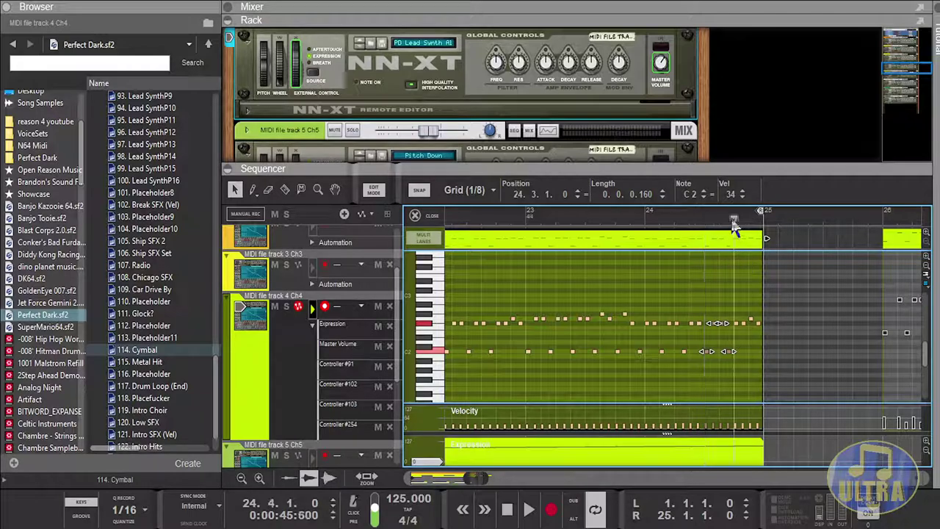
pyautogui.click(759, 323)
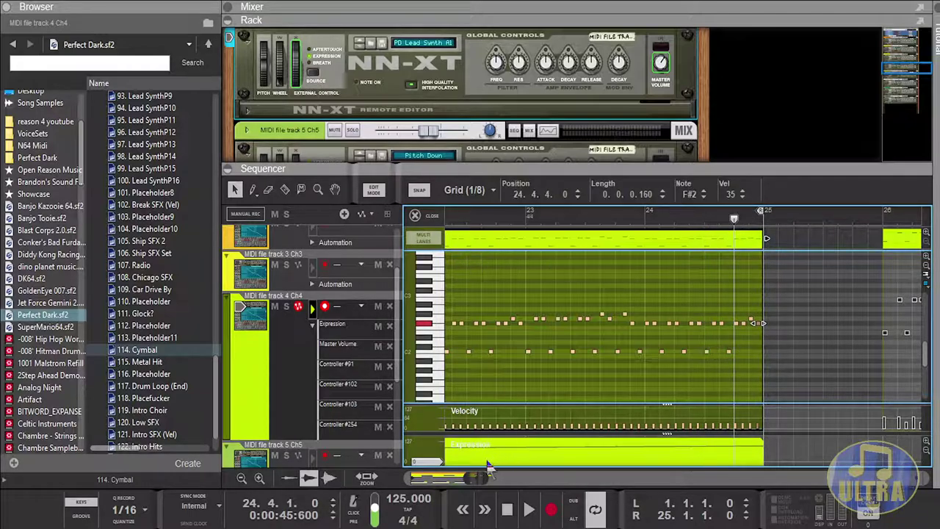
# Step: Play the song from bar 16 to hear the edited velocities, close the clip and stop playback
pyautogui.moveTo(476, 478); pyautogui.dragTo(455, 479)
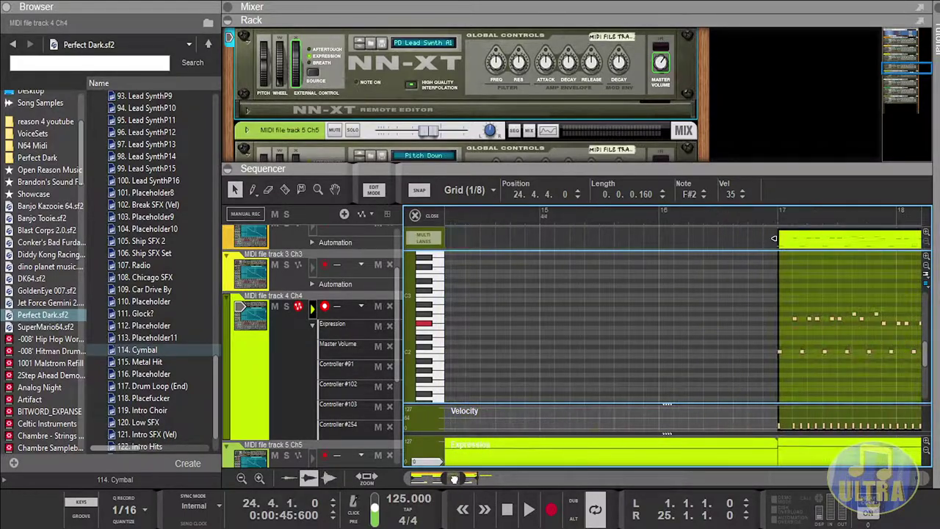
pyautogui.click(735, 215)
pyautogui.click(529, 509)
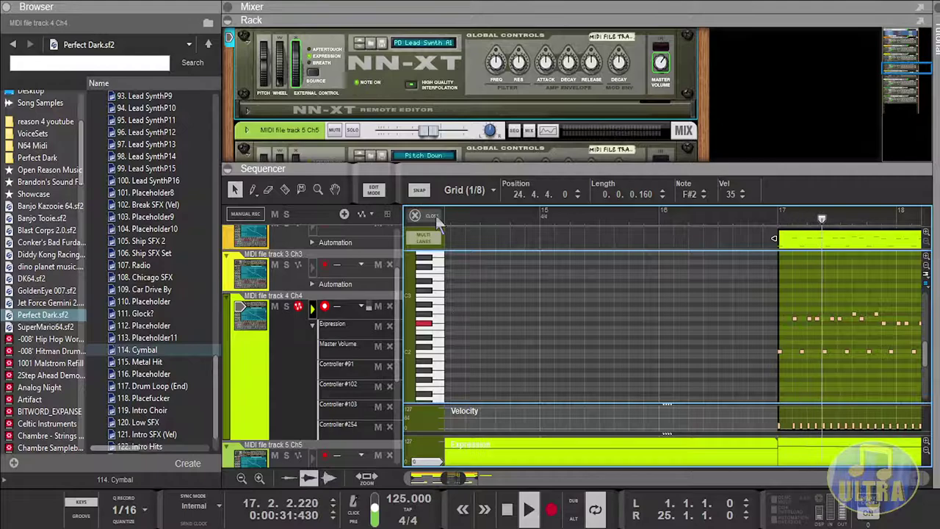
pyautogui.click(421, 215)
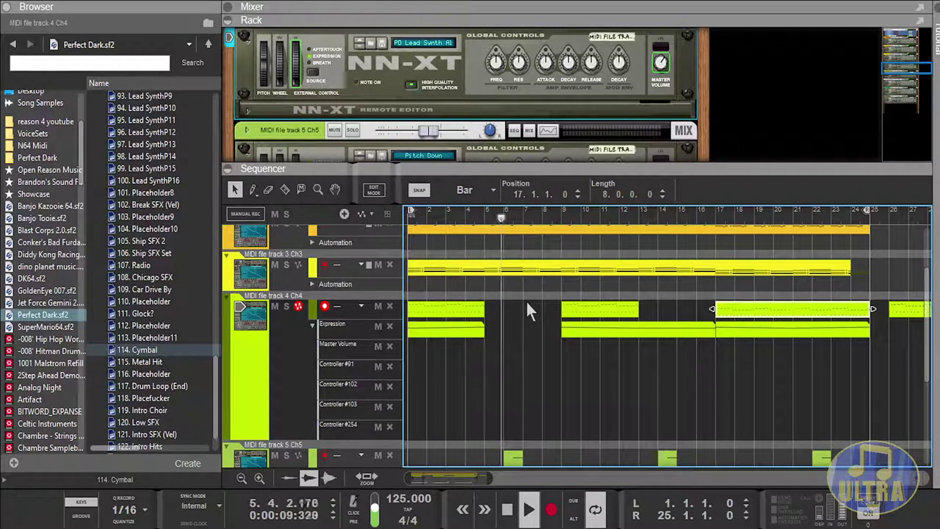
pyautogui.click(488, 508)
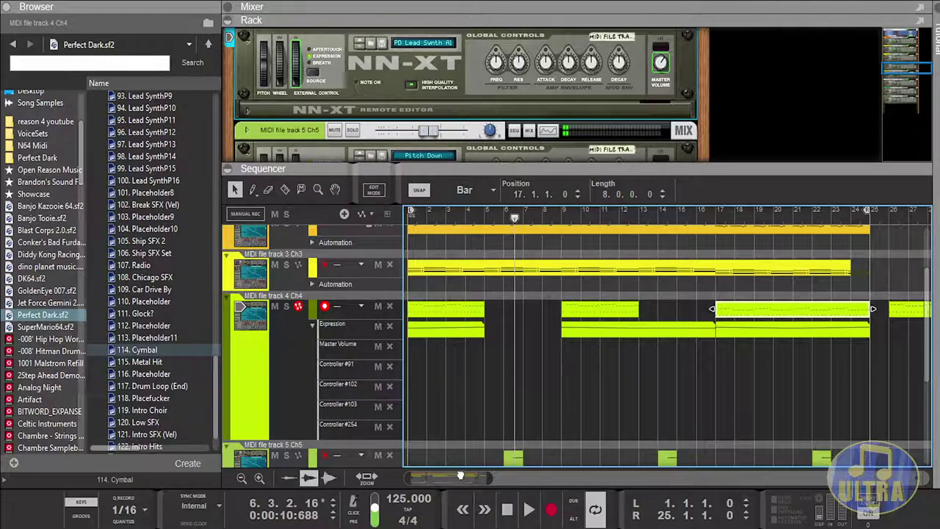
# Step: Open the MIDI file track 4 Ch4 clip that starts at bar 26 and look over its notes up to bar 30
pyautogui.hscroll(5, 525, 433)
pyautogui.click(637, 211)
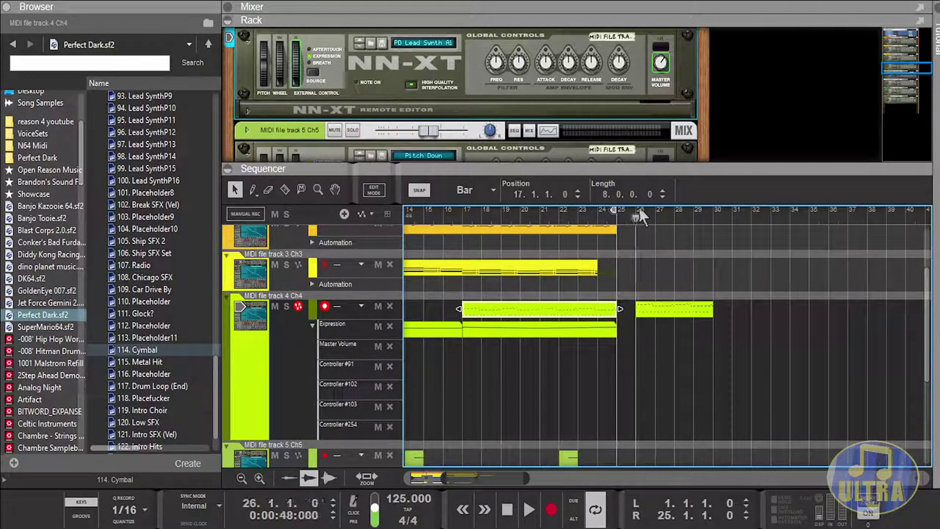
pyautogui.doubleClick(672, 317)
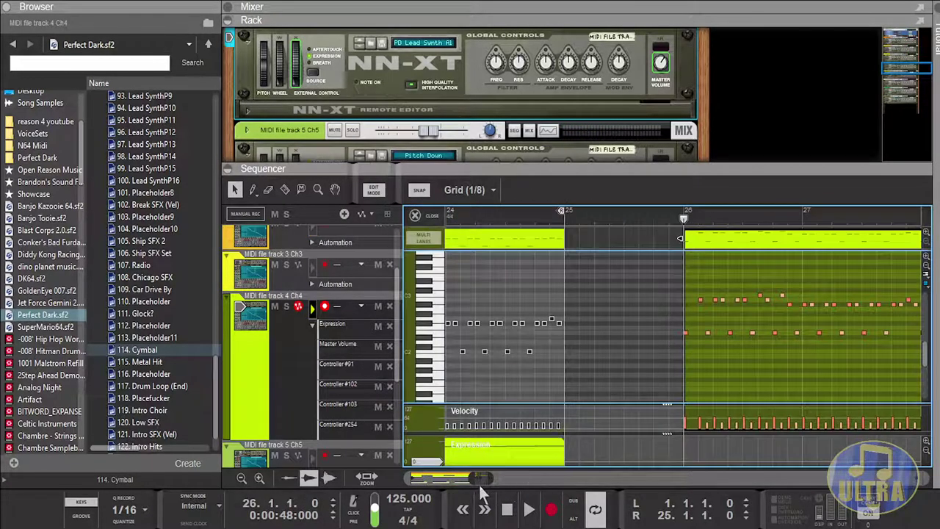
pyautogui.moveTo(479, 479); pyautogui.dragTo(487, 482)
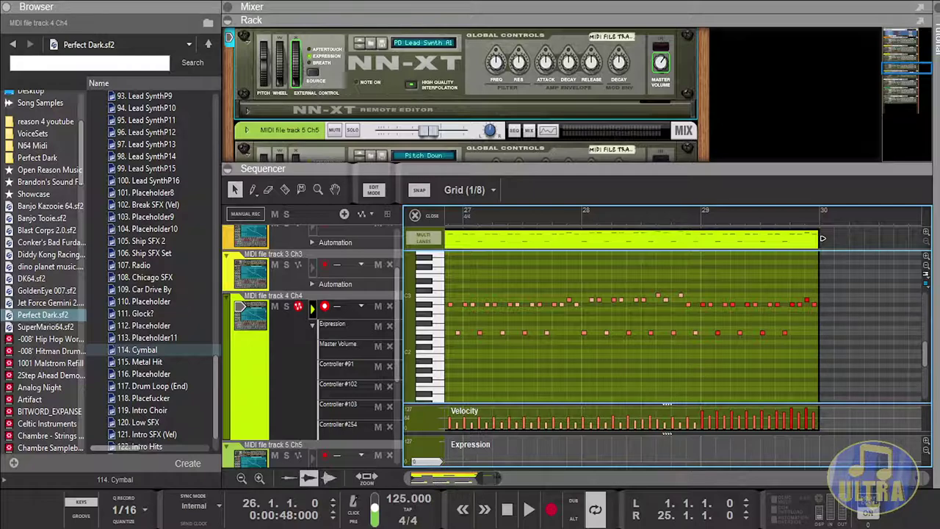
pyautogui.moveTo(489, 479); pyautogui.dragTo(485, 478)
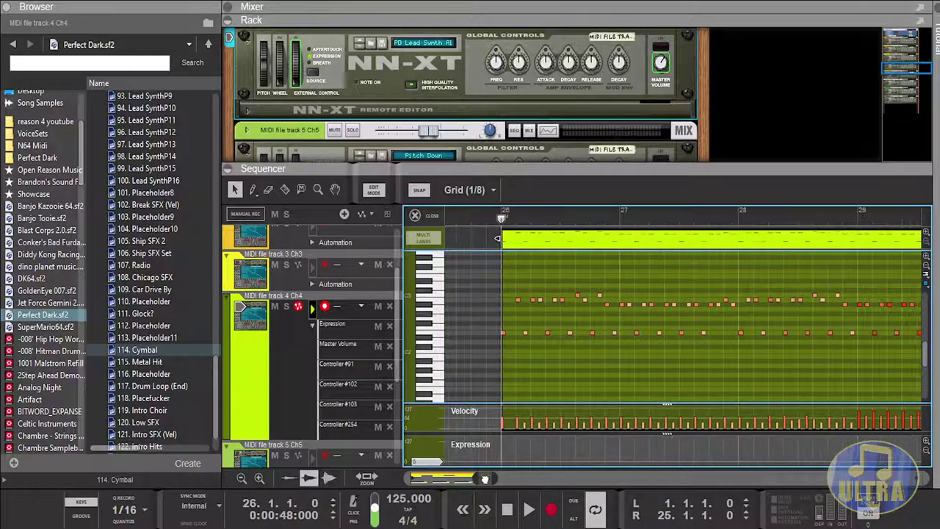
# Step: Check the velocities of individual E2 notes across bars 26 to 28
pyautogui.click(505, 333)
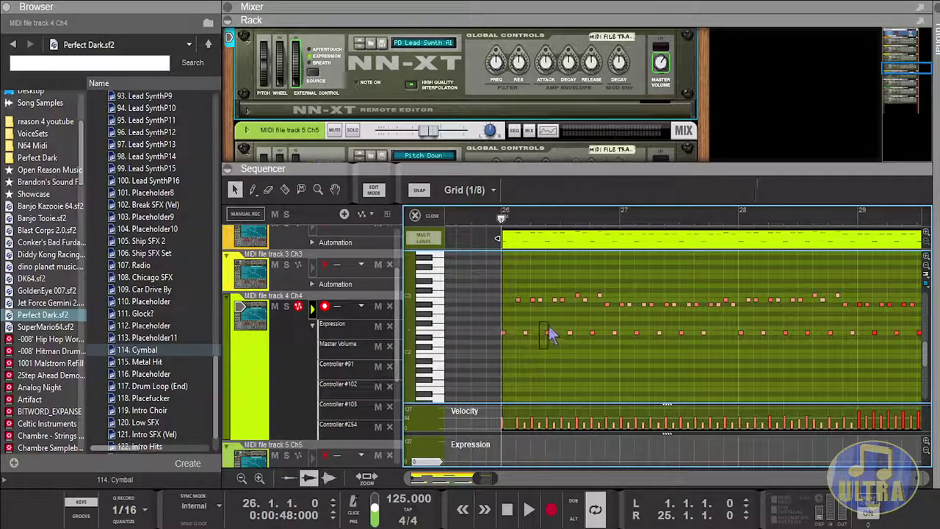
pyautogui.click(591, 333)
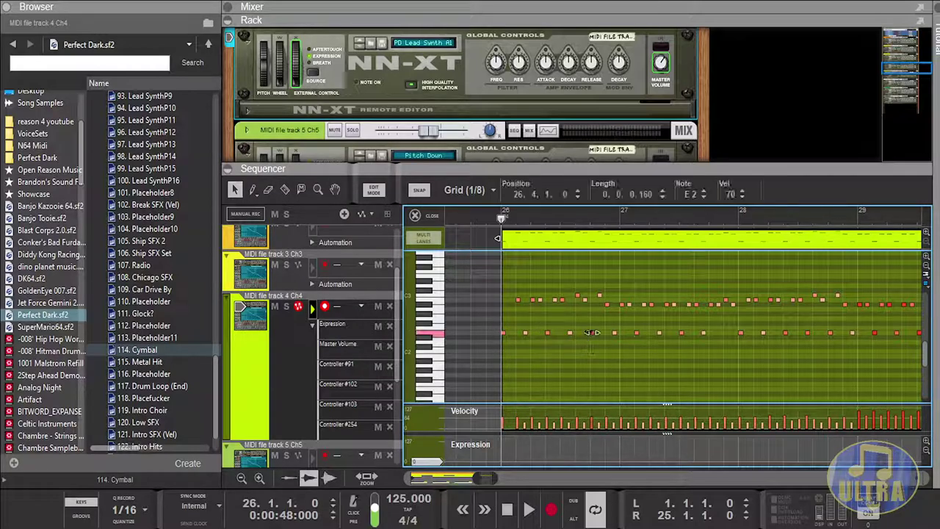
pyautogui.click(636, 333)
pyautogui.click(683, 333)
pyautogui.click(741, 332)
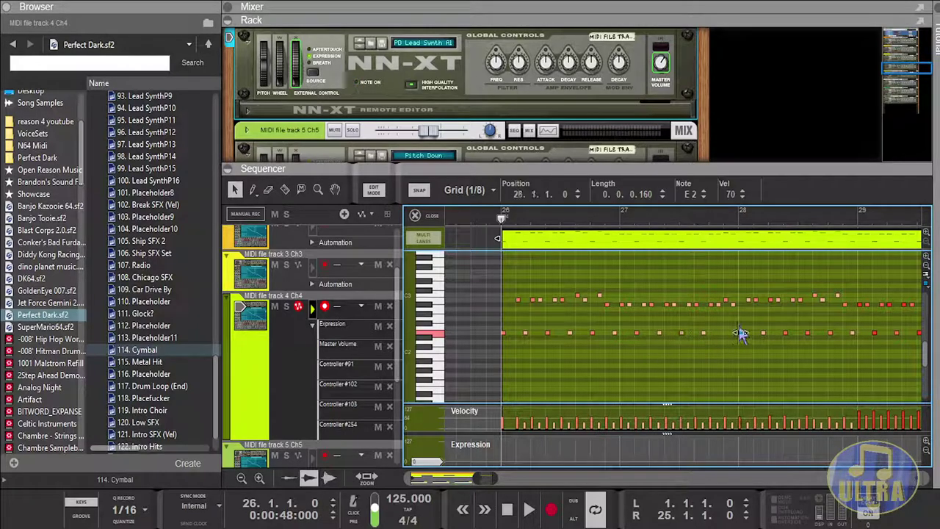
pyautogui.click(786, 333)
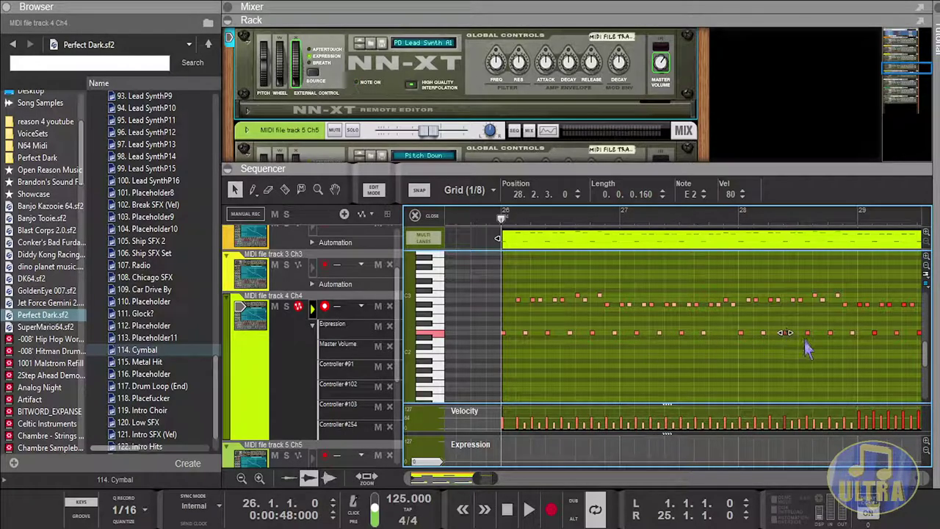
pyautogui.click(831, 333)
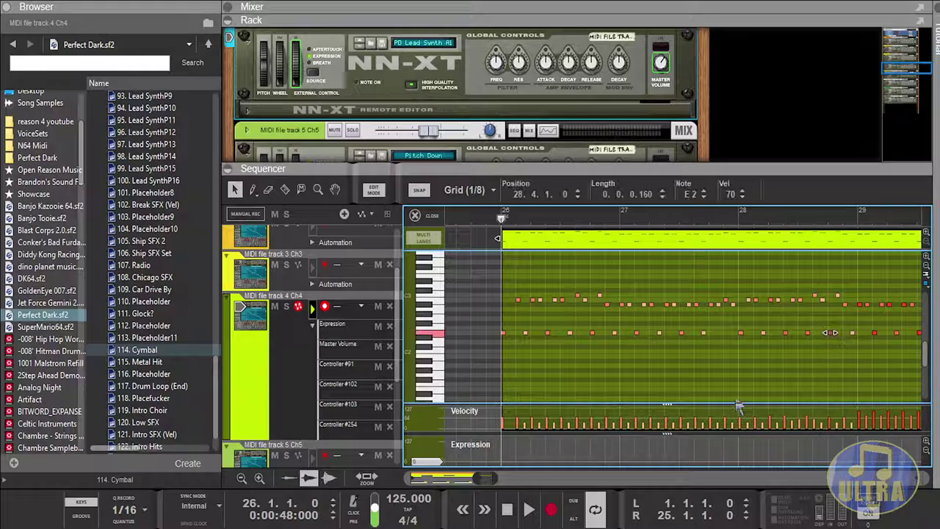
# Step: Check the velocities of the low notes in bar 29 and close the clip
pyautogui.moveTo(481, 476); pyautogui.dragTo(487, 477)
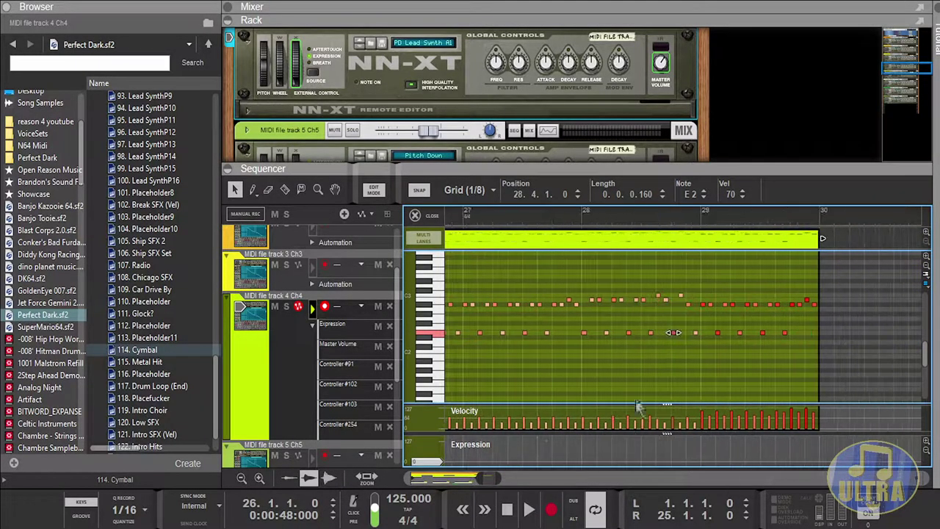
pyautogui.click(717, 332)
pyautogui.click(764, 334)
pyautogui.click(786, 333)
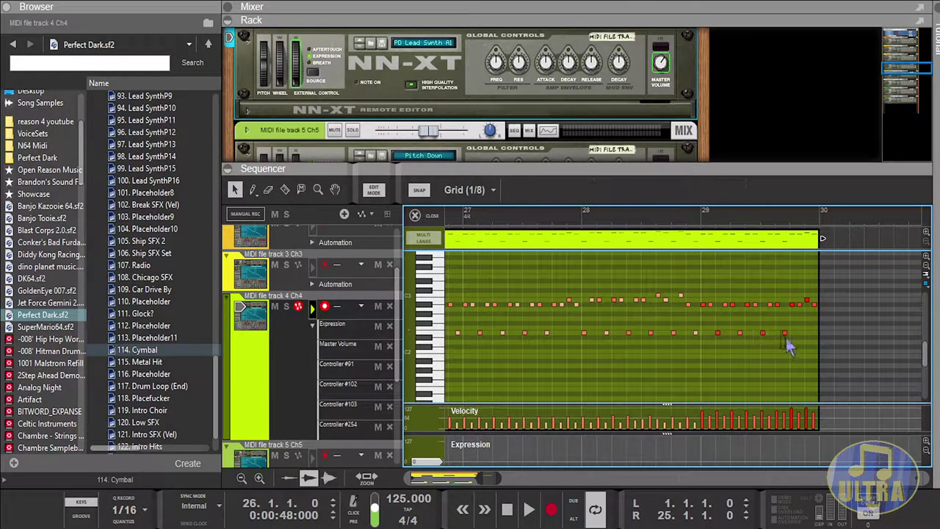
pyautogui.click(415, 215)
# Step: Draw a four-bar Master Volume automation clip from bar 1 to bar 5 on MIDI file track 4 Ch4
pyautogui.moveTo(536, 475); pyautogui.dragTo(469, 474)
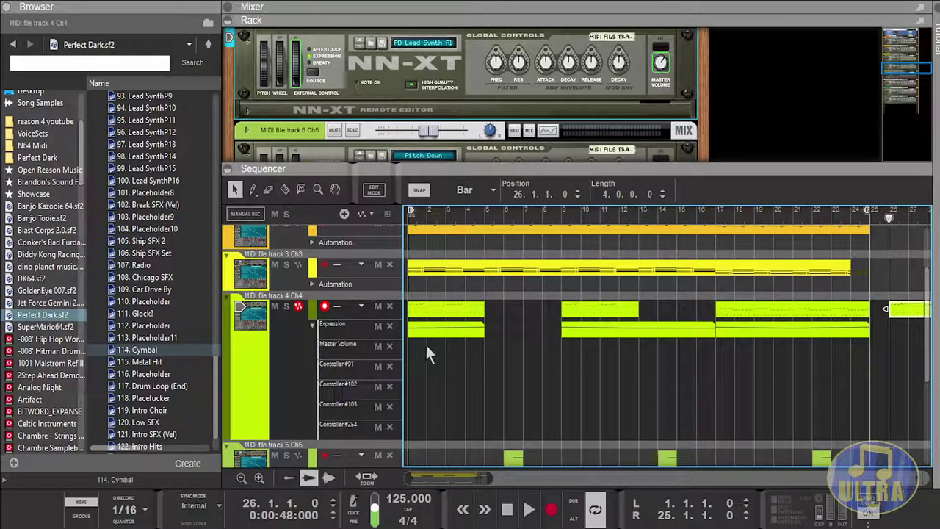
pyautogui.click(257, 331)
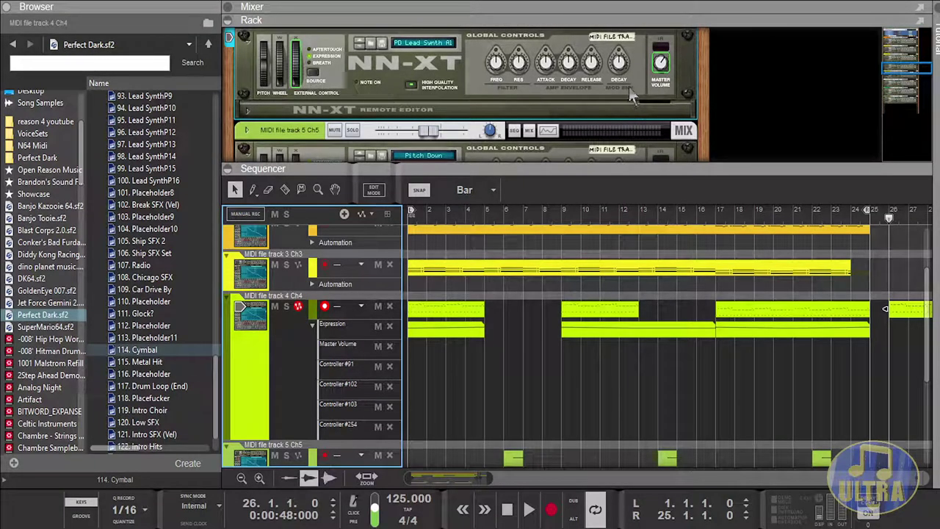
pyautogui.click(253, 189)
pyautogui.moveTo(416, 344); pyautogui.dragTo(485, 347)
pyautogui.click(236, 190)
pyautogui.click(236, 190)
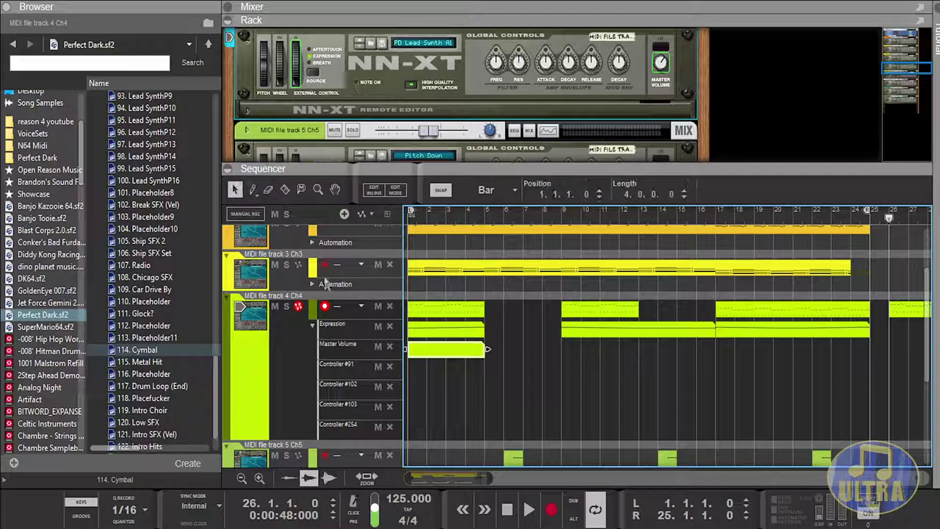
# Step: Open the Master Volume clip inline and add automation points at bar 1, at bar 3 with value 56 and at bar 5 with value 80
pyautogui.doubleClick(415, 352)
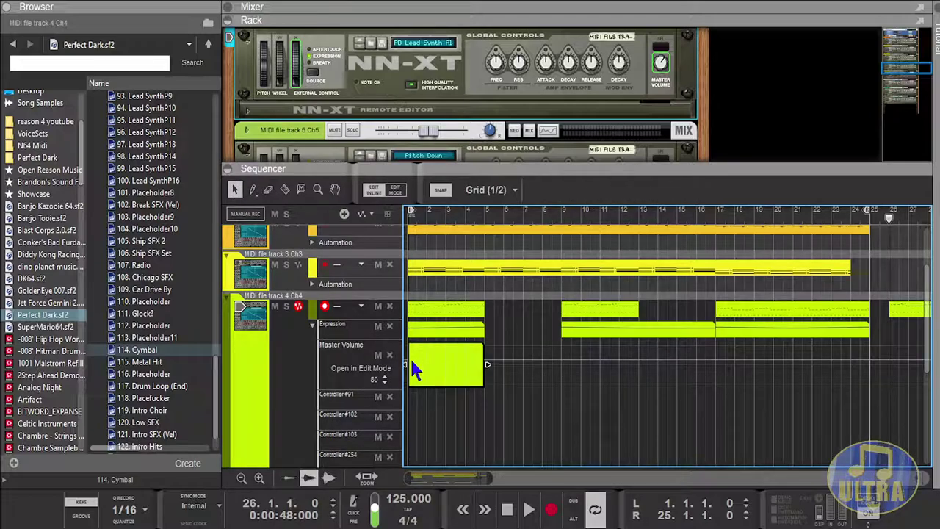
pyautogui.click(253, 188)
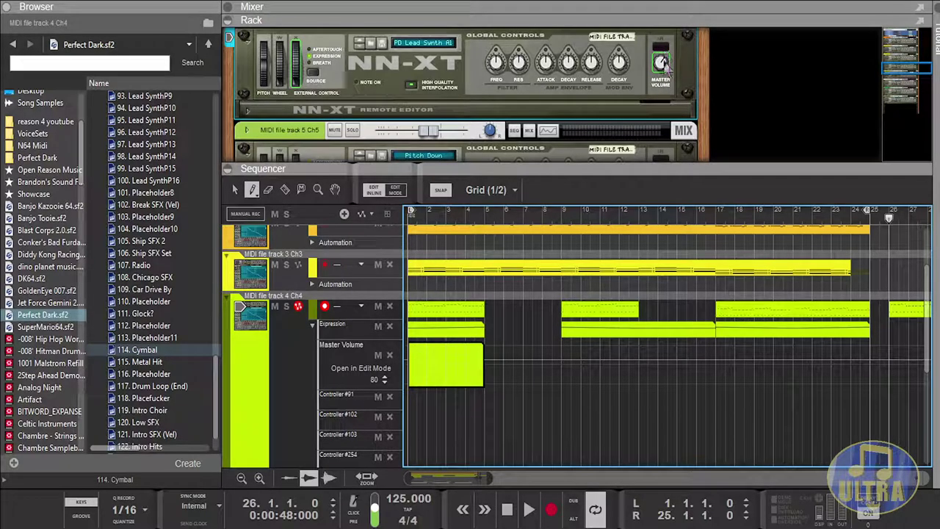
pyautogui.click(413, 361)
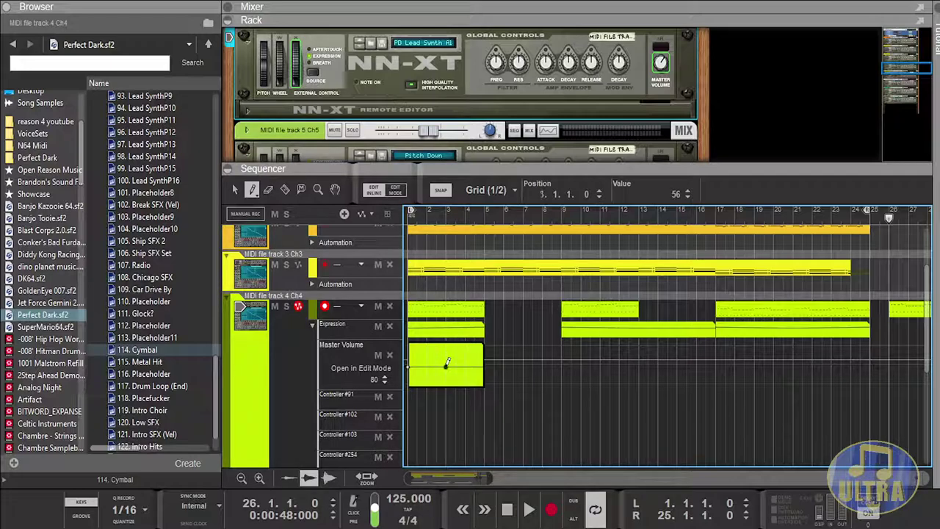
pyautogui.click(484, 357)
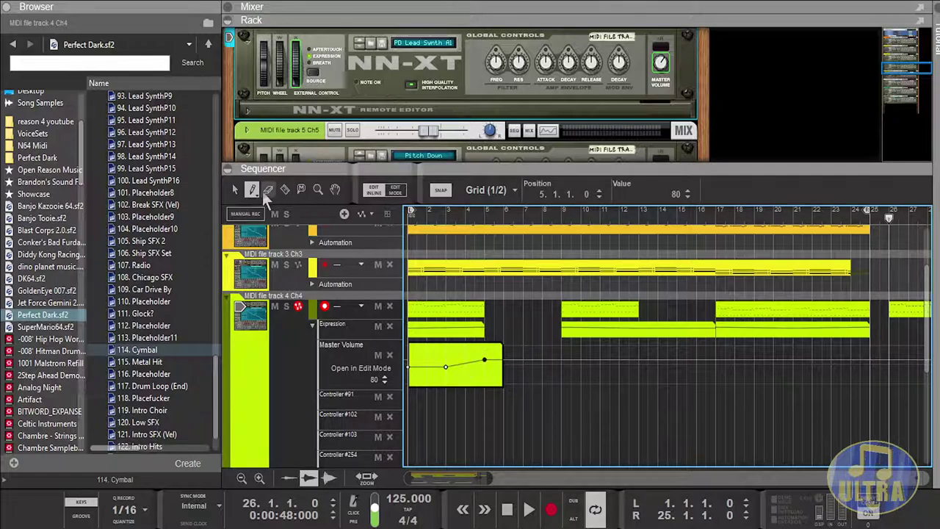
# Step: Shorten the Master Volume clip to end at bar 5 and move its last point to 4.3.1.0 with value 78
pyautogui.click(233, 189)
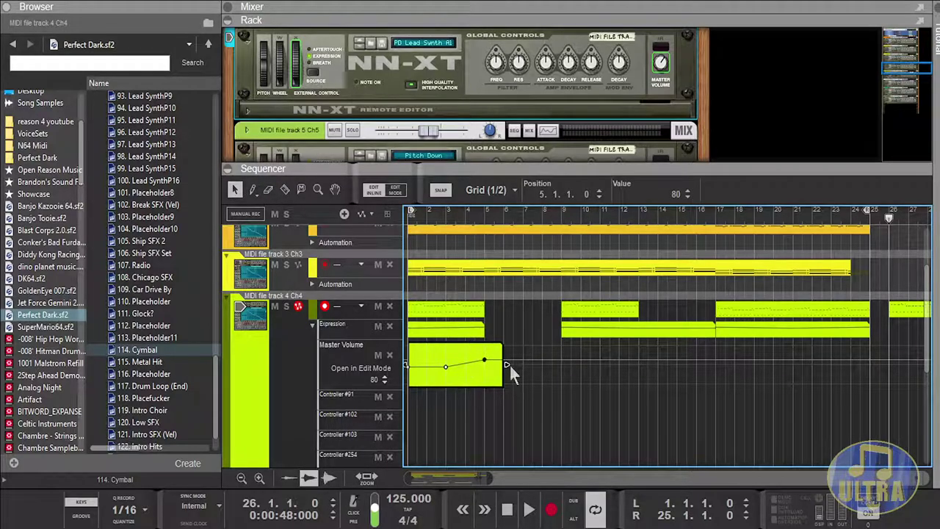
pyautogui.moveTo(485, 360)
pyautogui.mouseDown()
pyautogui.moveTo(494, 356)
pyautogui.moveTo(483, 362)
pyautogui.mouseUp()
# Step: Play the song from bar 1 through the Master Volume automation and stop shortly after bar 5
pyautogui.moveTo(463, 217); pyautogui.dragTo(368, 271)
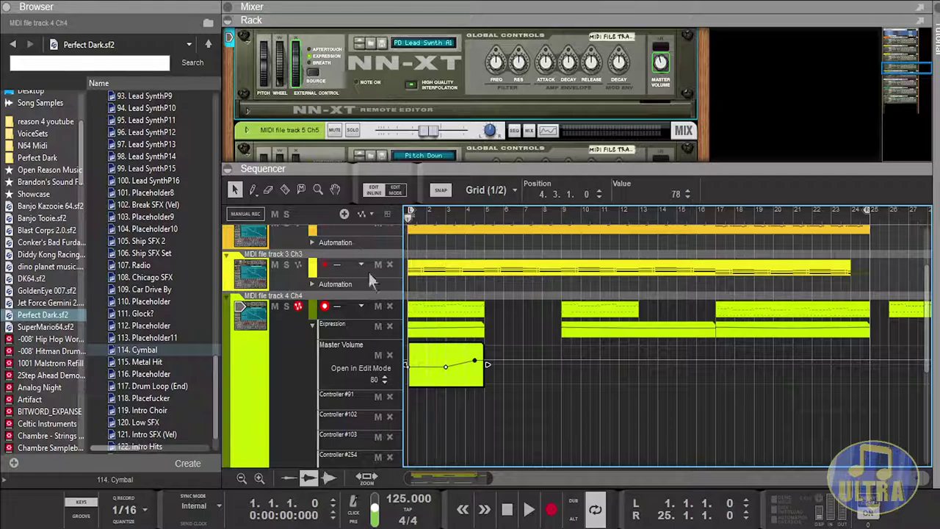
pyautogui.click(528, 512)
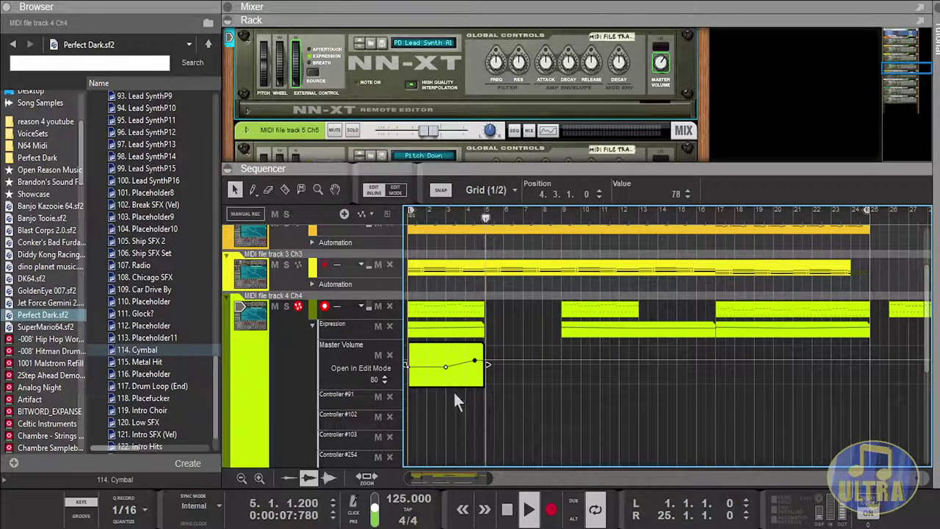
pyautogui.click(507, 510)
pyautogui.scroll(3, 464, 394)
pyautogui.scroll(-2, 472, 393)
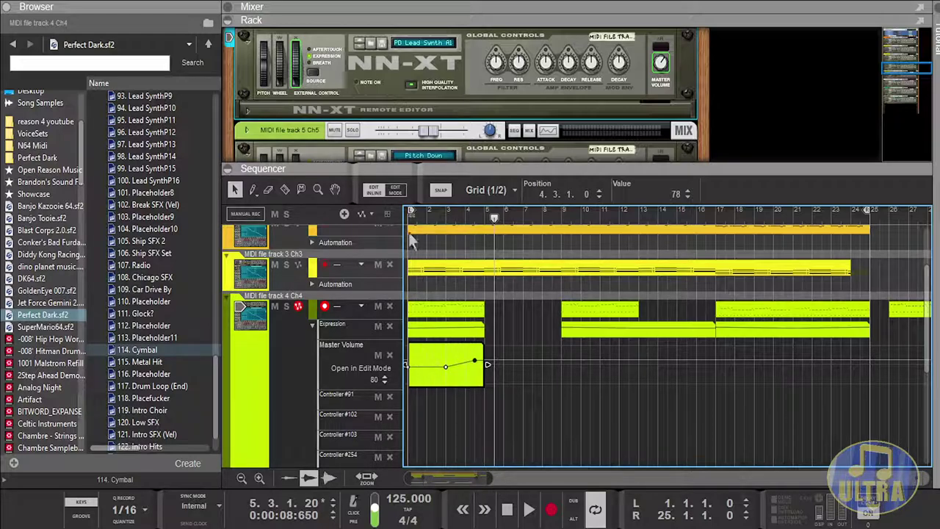
# Step: Open the Master Volume clip in Edit Mode, move its last automation point to 5.1.1.0 and set its value to 80
pyautogui.click(397, 190)
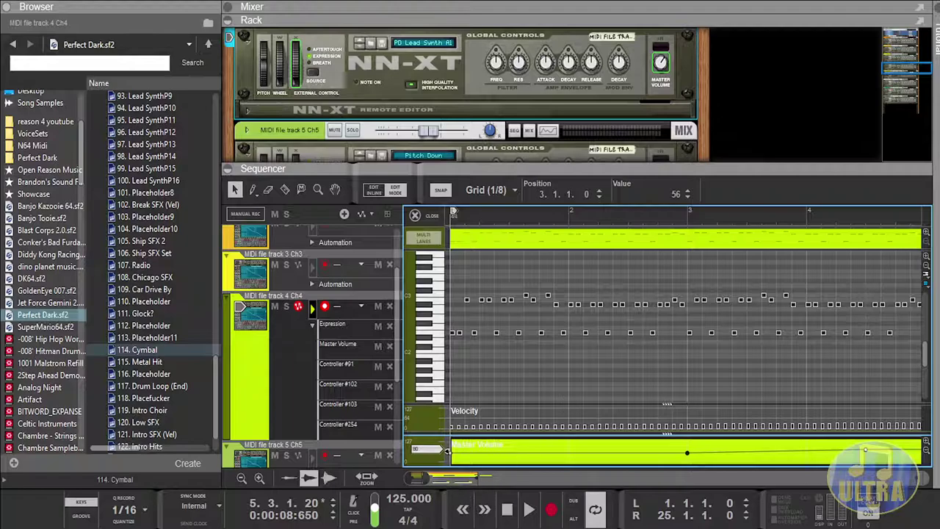
pyautogui.moveTo(417, 479); pyautogui.dragTo(422, 478)
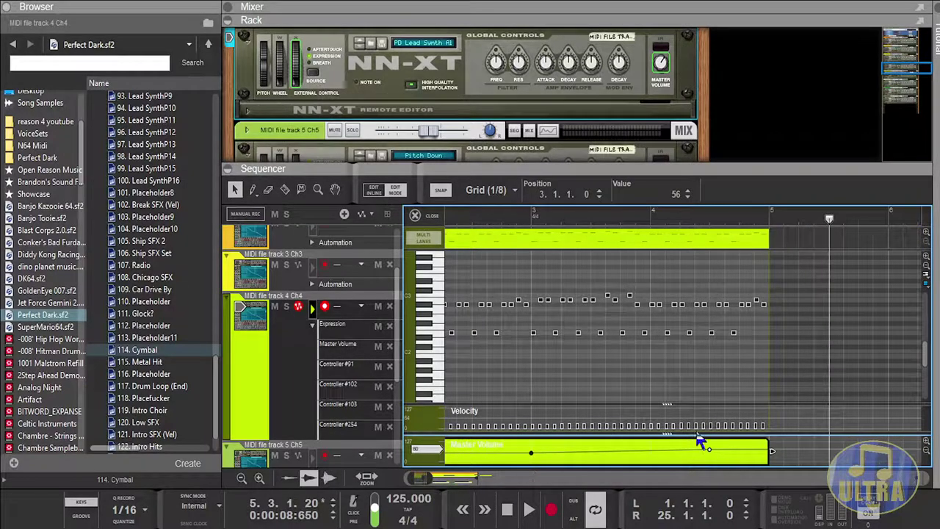
pyautogui.moveTo(727, 449); pyautogui.dragTo(768, 456)
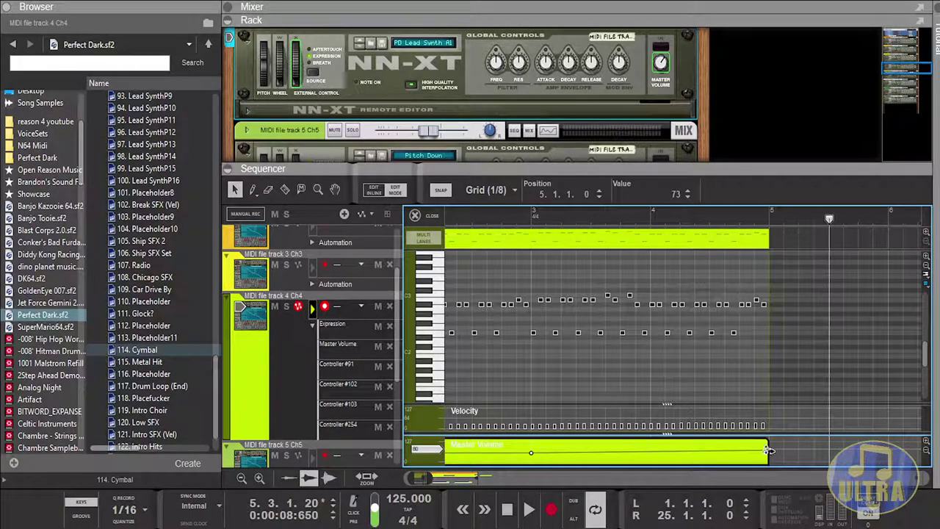
pyautogui.doubleClick(680, 195)
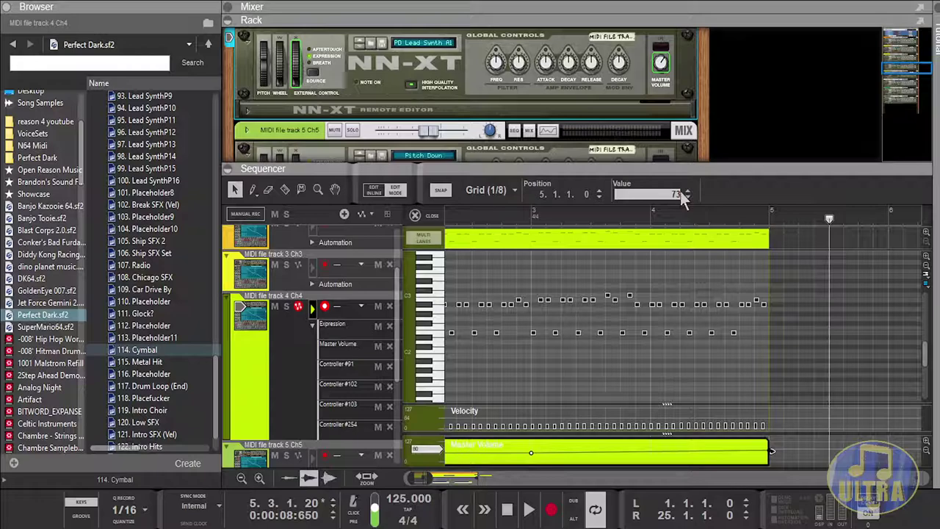
pyautogui.write('80')
pyautogui.press('Return')
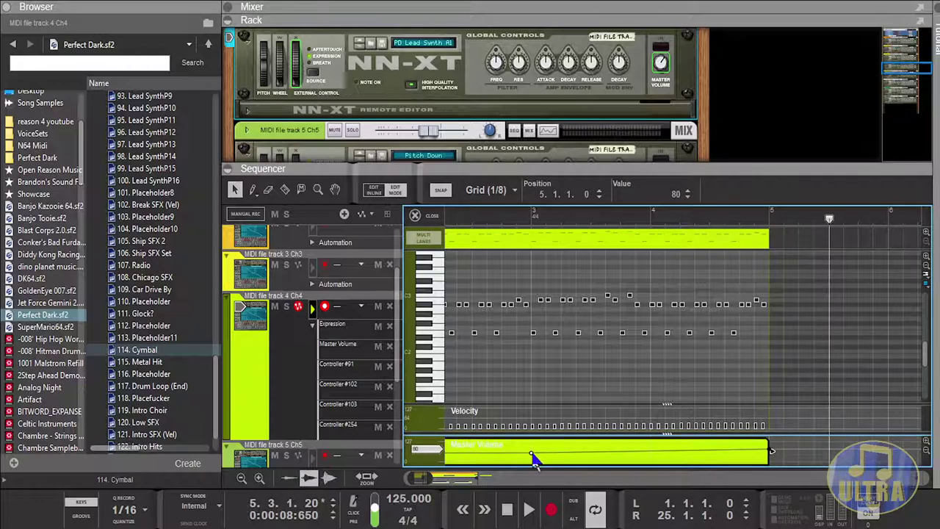
# Step: Raise the value of the Master Volume automation point at bar 3 to 70
pyautogui.click(690, 190)
pyautogui.click(689, 191)
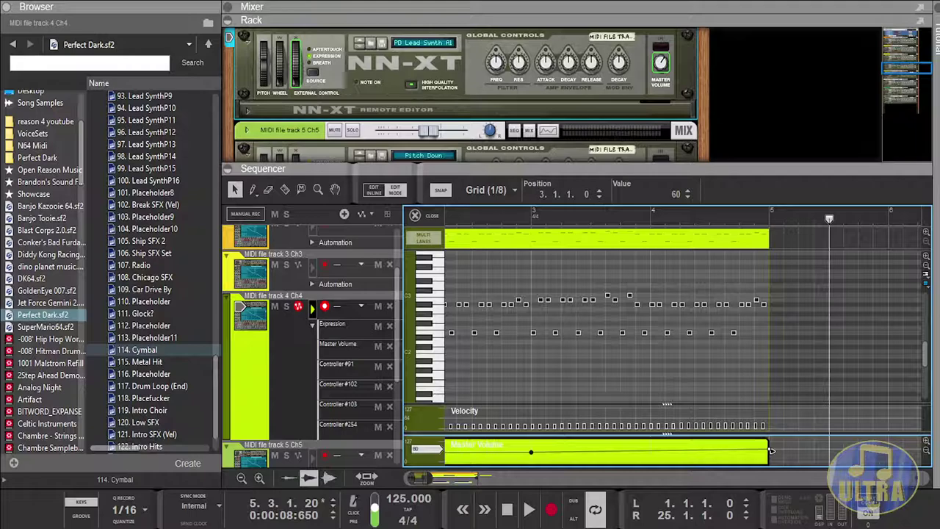
pyautogui.moveTo(419, 479); pyautogui.dragTo(414, 479)
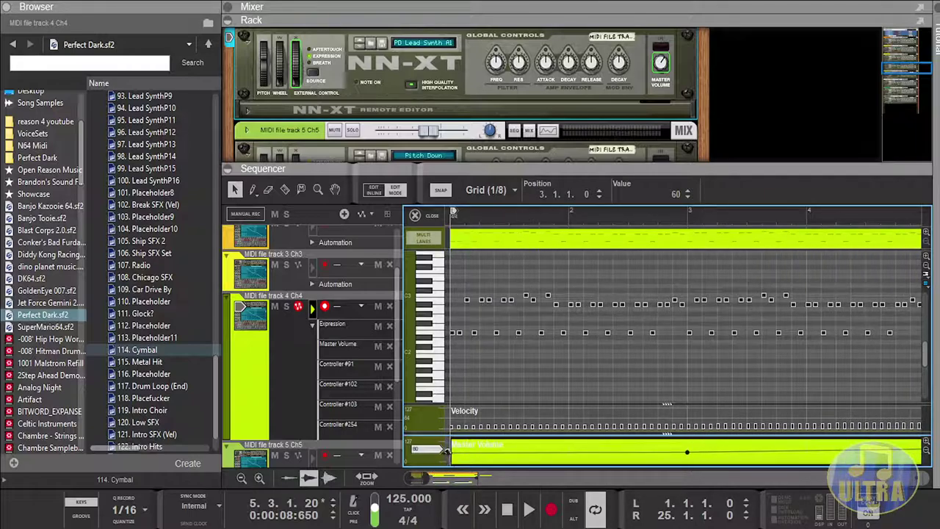
pyautogui.click(689, 191)
pyautogui.click(689, 191)
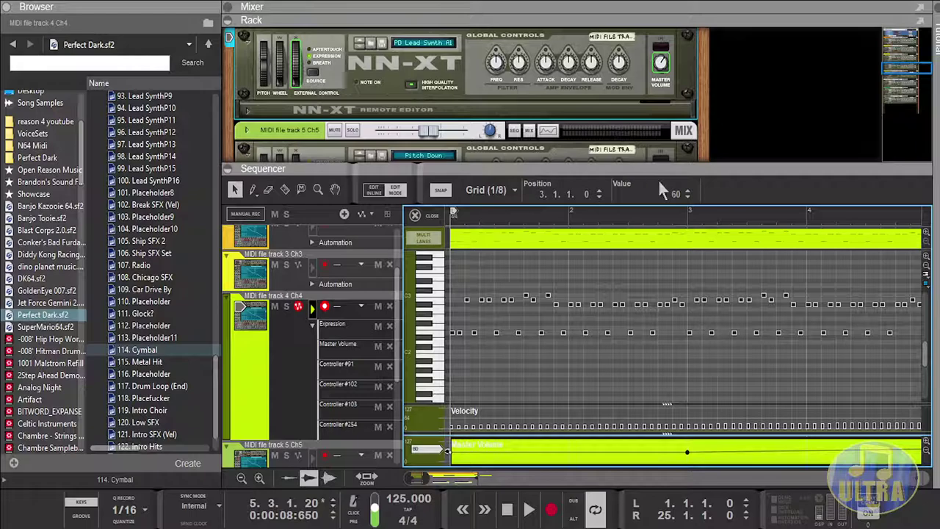
pyautogui.click(689, 192)
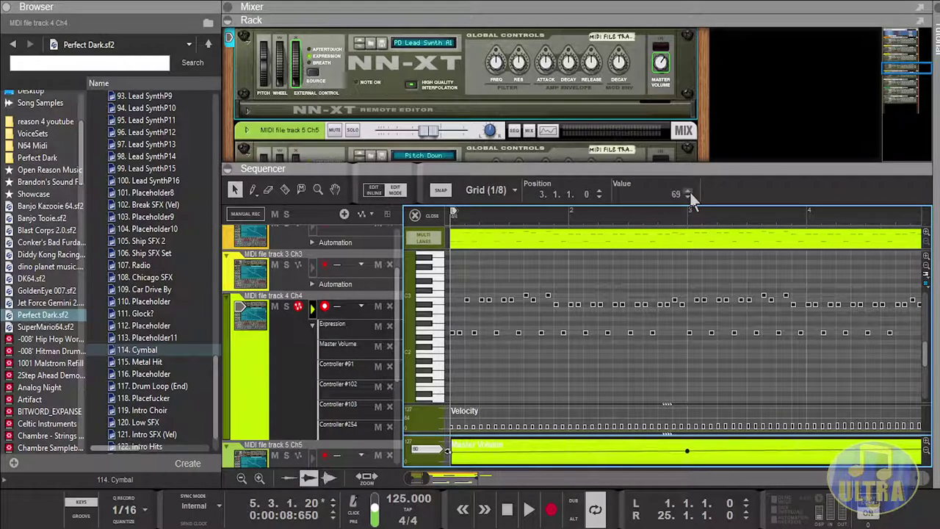
# Step: Play the song from bar 1 through the Master Volume automation to past bar 5
pyautogui.moveTo(485, 214); pyautogui.dragTo(451, 221)
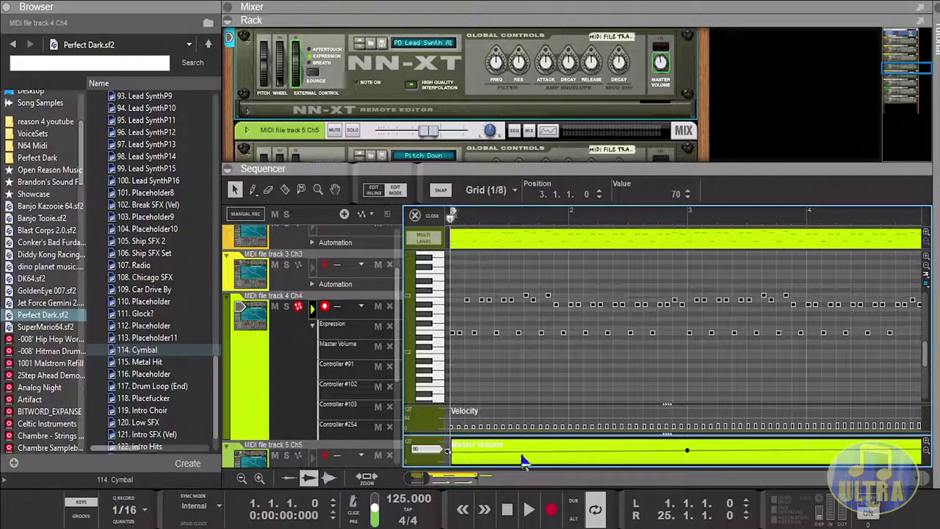
pyautogui.click(526, 515)
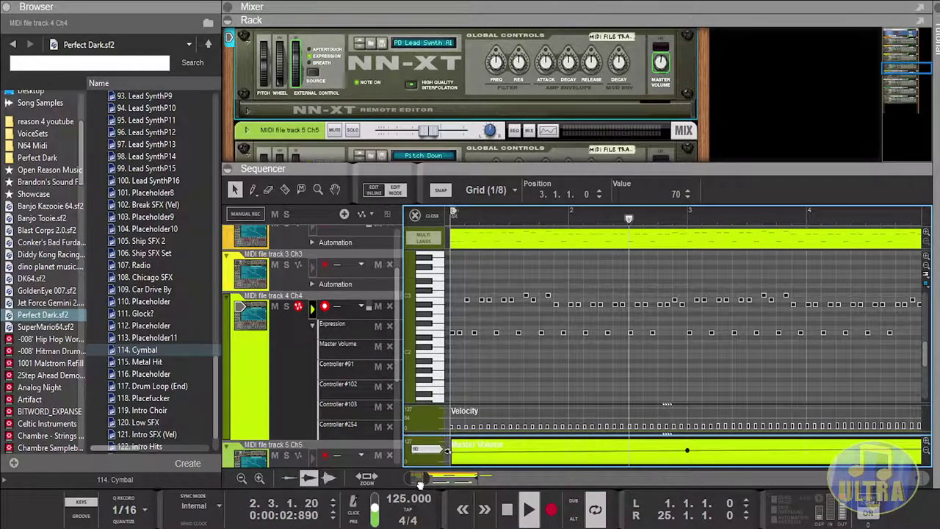
pyautogui.moveTo(424, 484); pyautogui.dragTo(424, 486)
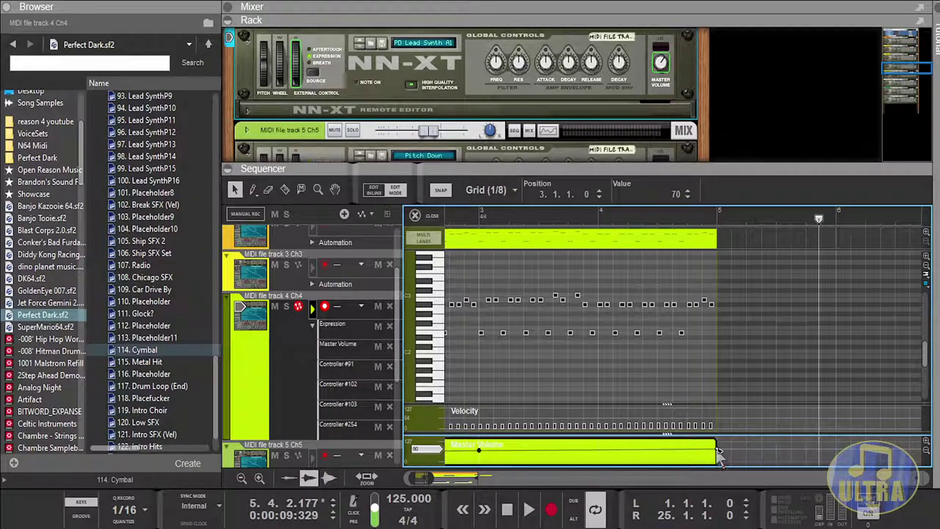
# Step: Set the Master Volume automation point at bar 5 to 85, close Edit Mode and deselect the clip
pyautogui.click(688, 190)
pyautogui.click(689, 190)
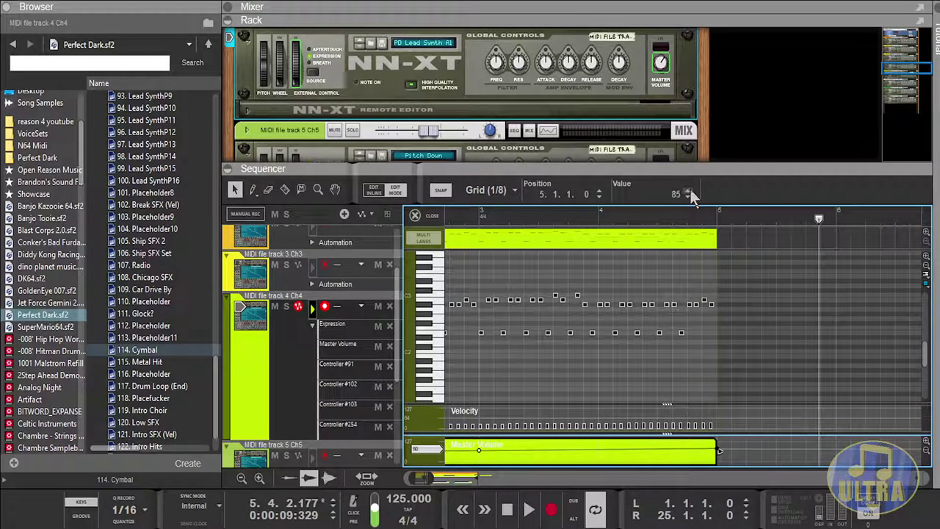
pyautogui.click(429, 216)
pyautogui.moveTo(478, 480); pyautogui.dragTo(438, 478)
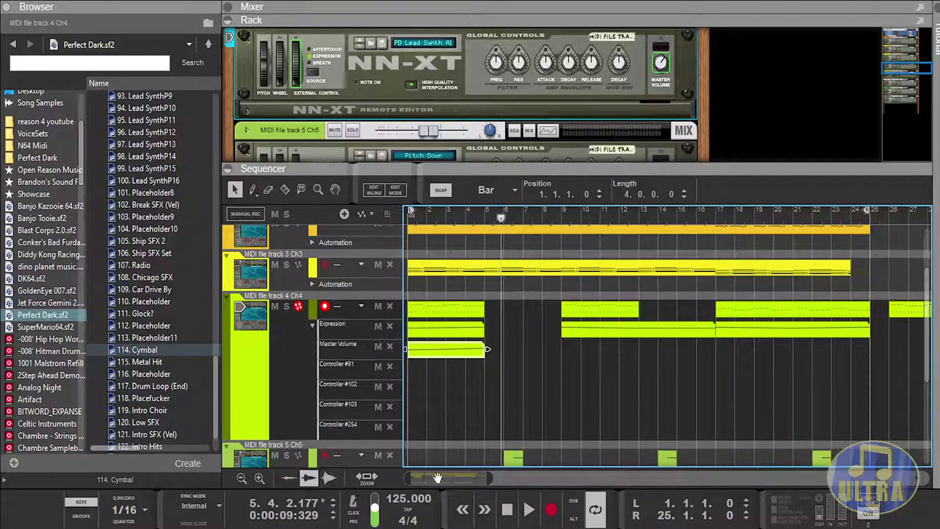
pyautogui.click(498, 366)
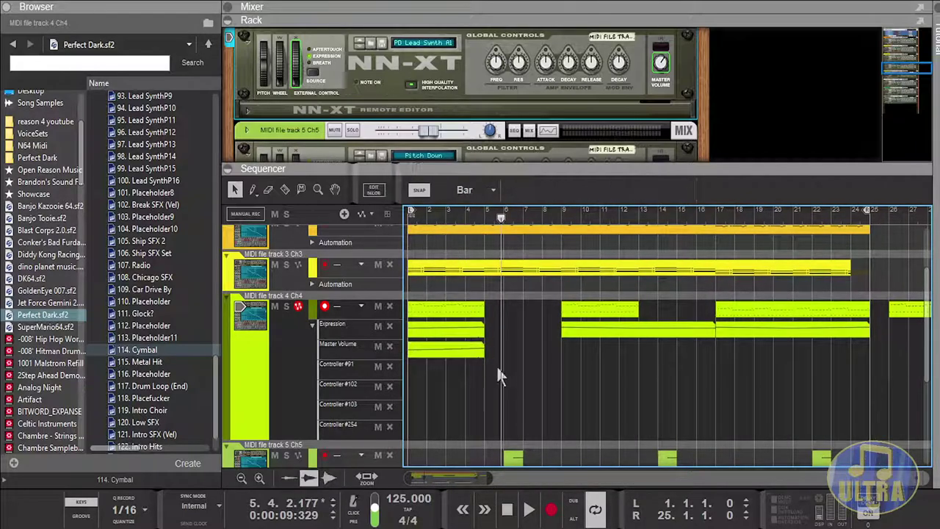
# Step: Copy the Master Volume clip of MIDI file track 4 Ch4 and paste it at bars 9, 17 and 21
pyautogui.click(471, 355)
pyautogui.hotkey('ctrl', 'c')
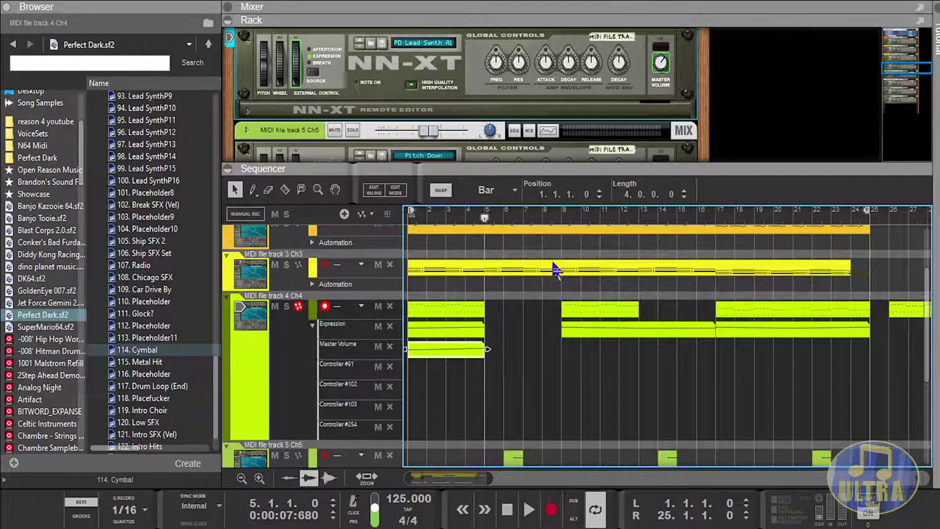
pyautogui.click(563, 219)
pyautogui.hotkey('ctrl', 'v')
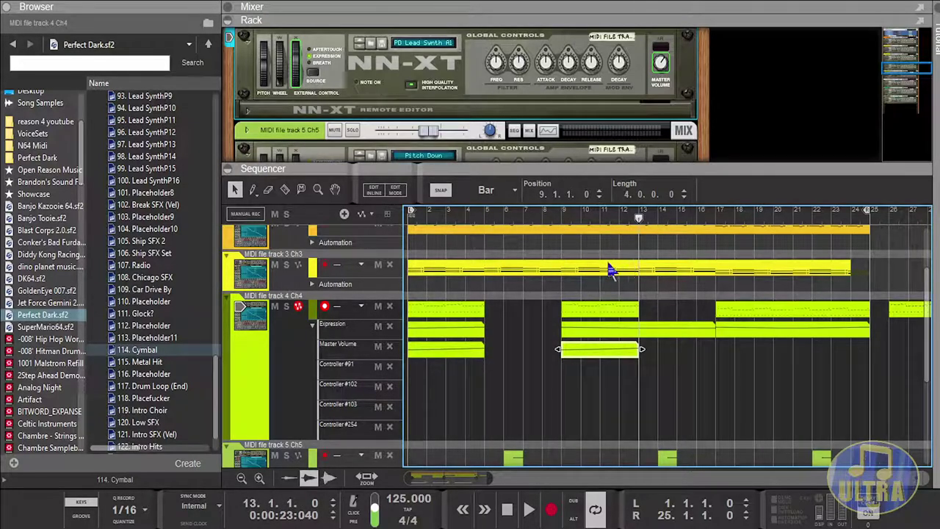
pyautogui.click(718, 216)
pyautogui.hotkey('ctrl', 'v')
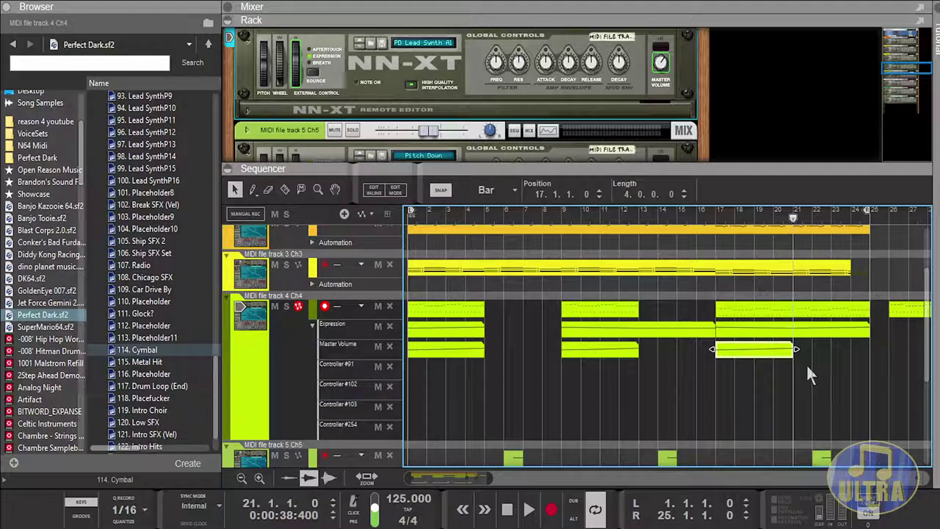
pyautogui.hotkey('ctrl', 'v')
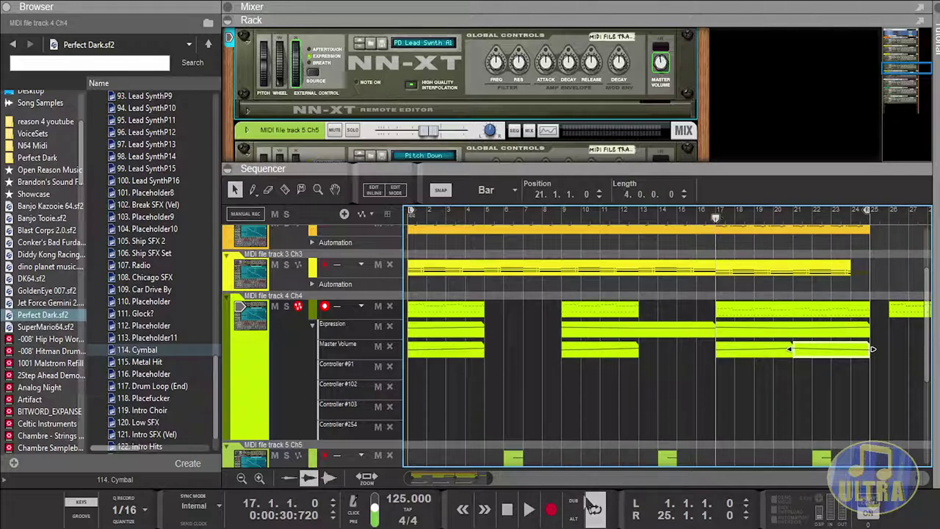
# Step: Play the loop from bar 17 to hear the copied Master Volume automation, and bring tracks 5 to 8 into view
pyautogui.click(532, 509)
pyautogui.click(791, 377)
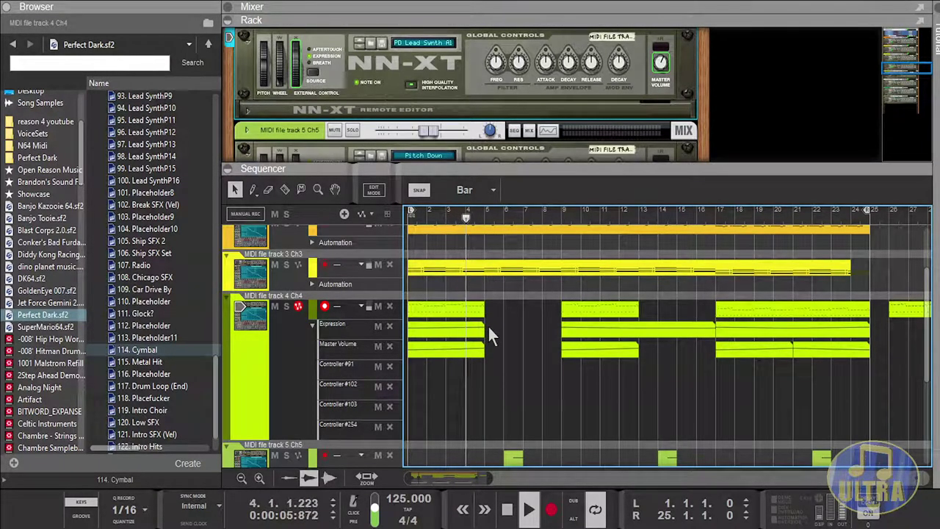
pyautogui.scroll(-3, 478, 323)
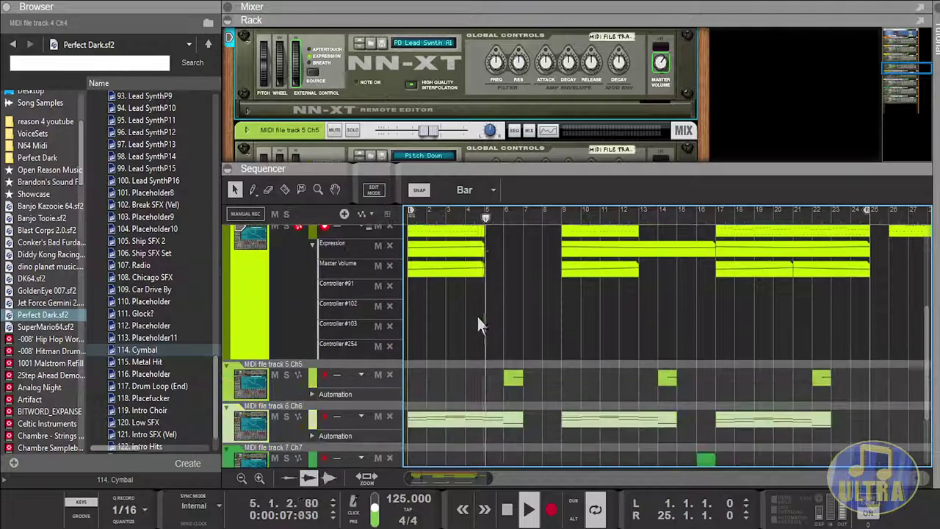
pyautogui.scroll(-1, 476, 323)
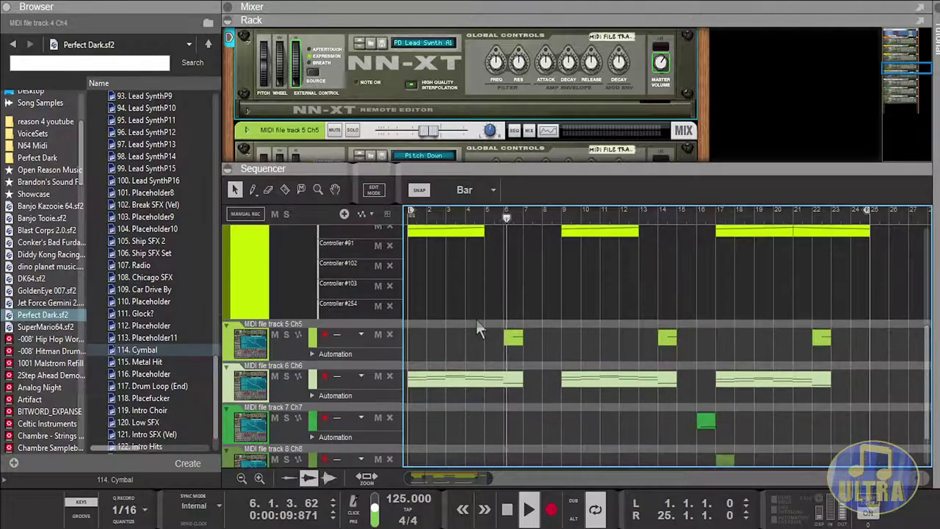
# Step: Raise the amp envelope release and adjust the attack of the Choir NN-XT on MIDI file track 6 Ch6, and return playback to bar 1
pyautogui.click(247, 381)
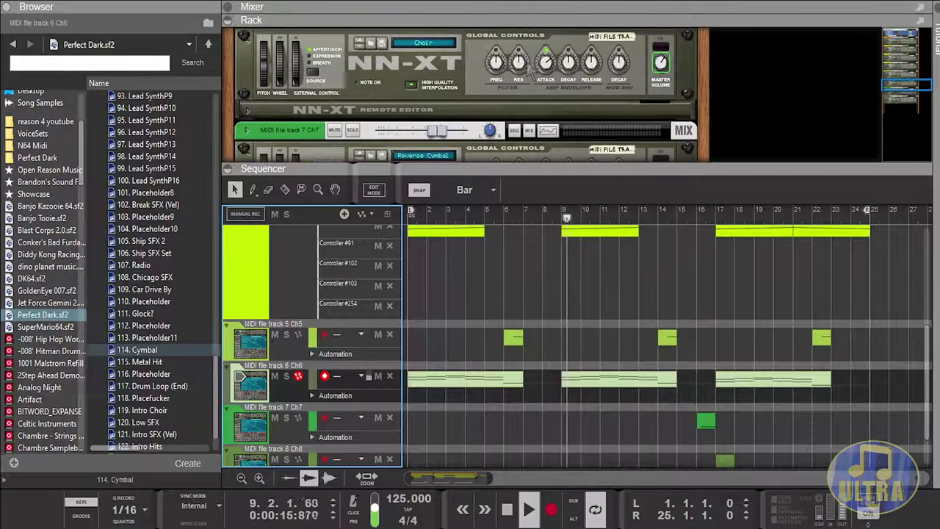
pyautogui.scroll(1, 561, 91)
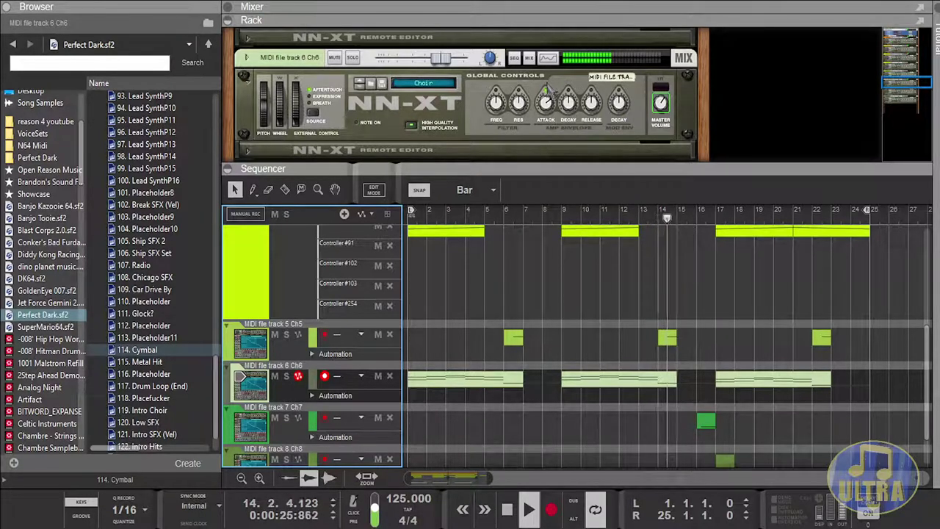
pyautogui.scroll(-2, 548, 87)
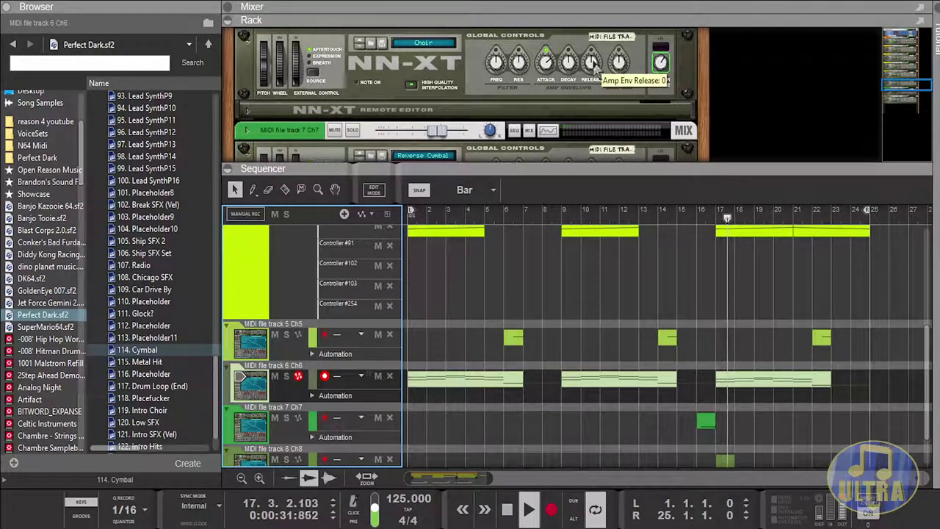
pyautogui.moveTo(594, 65); pyautogui.dragTo(594, 62)
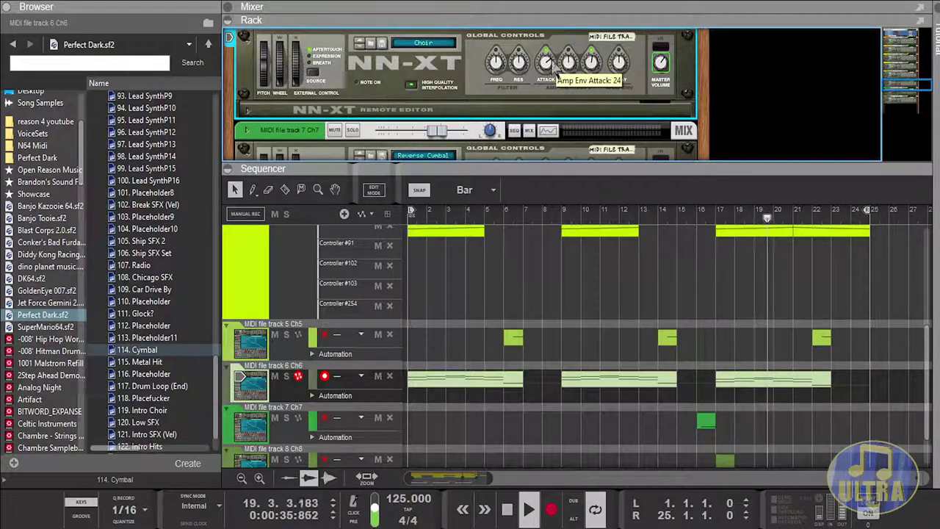
pyautogui.moveTo(552, 65); pyautogui.dragTo(553, 62)
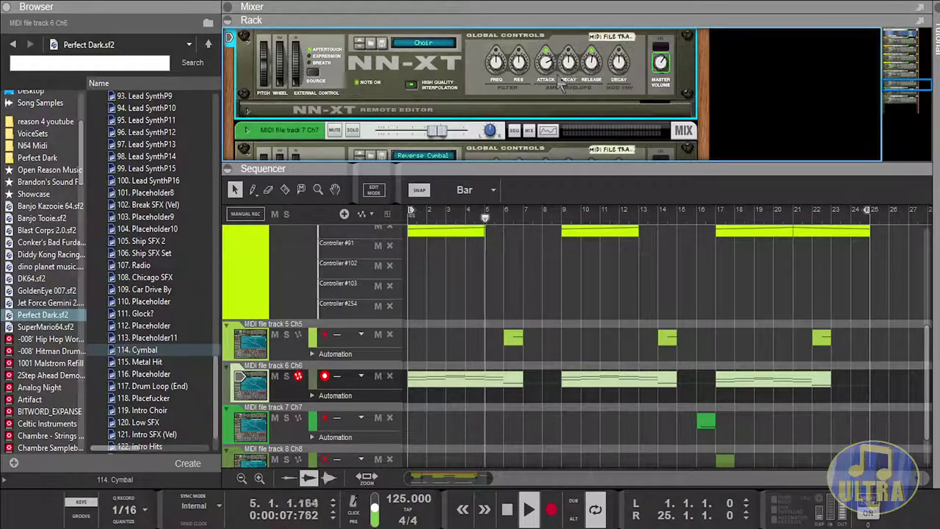
pyautogui.scroll(1, 559, 80)
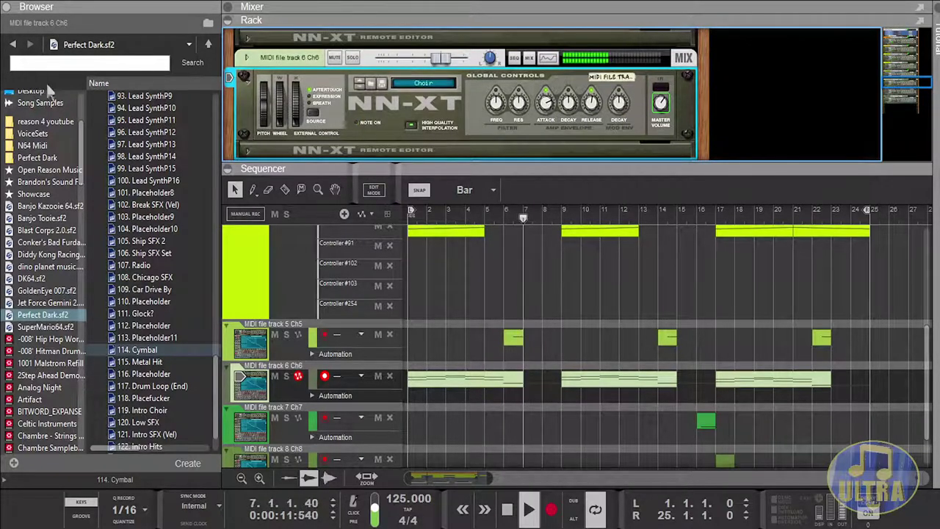
pyautogui.doubleClick(508, 510)
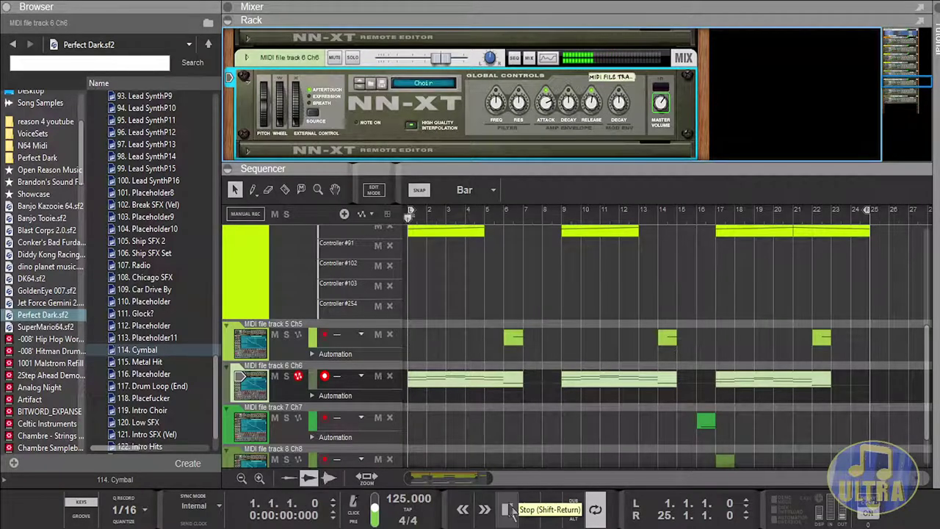
# Step: Play the song and add an RV-7 Digital Reverb to the Drum Kit 1 NN-XT on MIDI file track 1 Ch1, with Dry/Wet at 10
pyautogui.scroll(5, 471, 384)
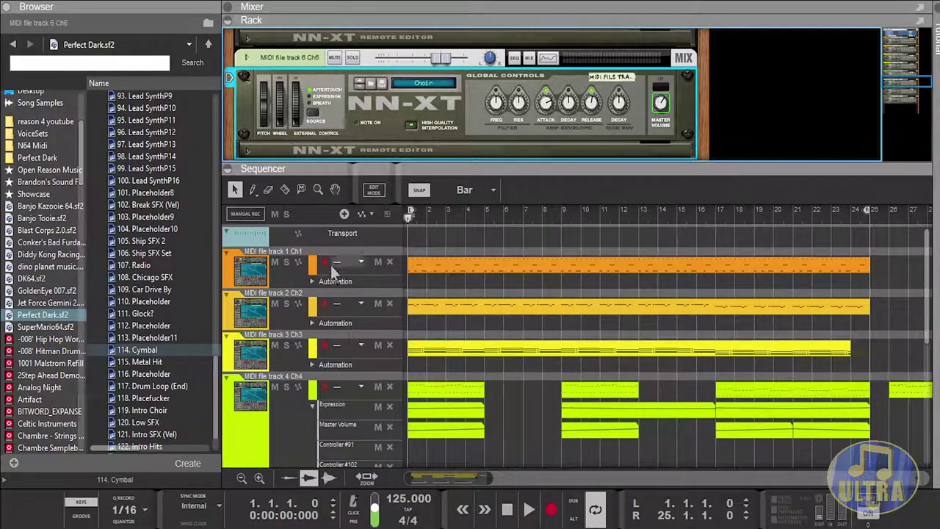
pyautogui.click(248, 270)
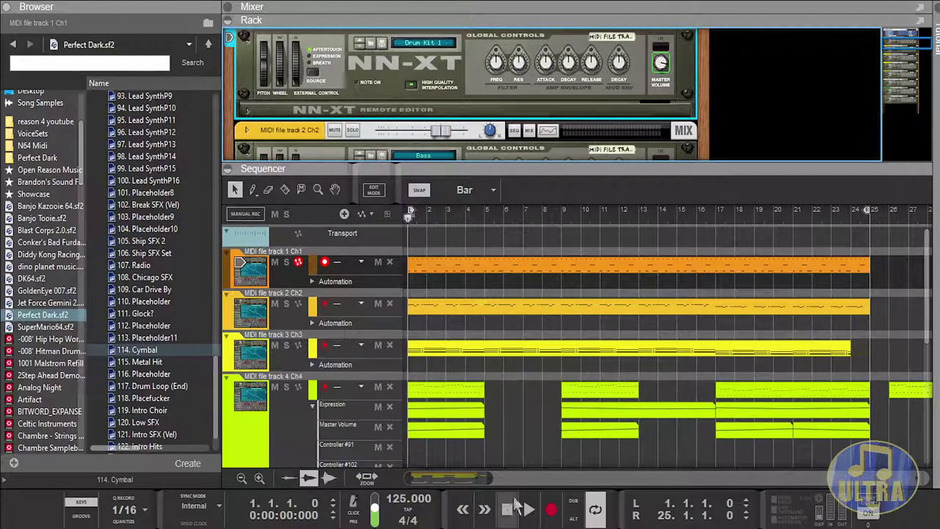
pyautogui.click(527, 508)
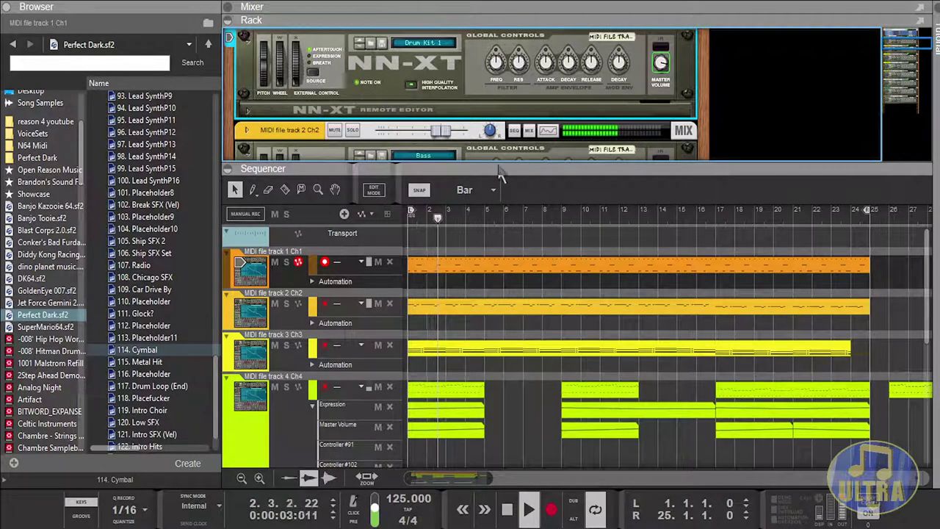
pyautogui.click(604, 241)
pyautogui.moveTo(448, 169); pyautogui.dragTo(446, 185)
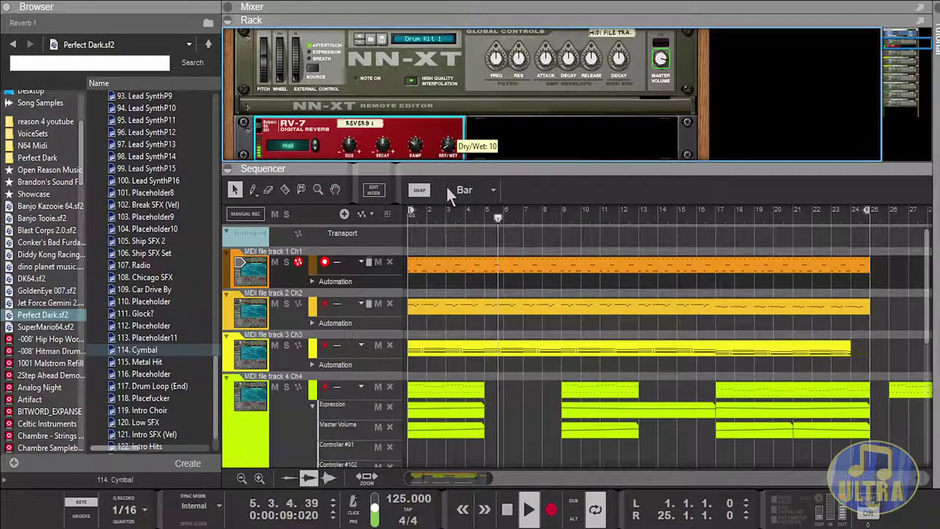
# Step: Switch the drum reverb's algorithm to Hall 2 and set its Dry/Wet to 8
pyautogui.click(316, 141)
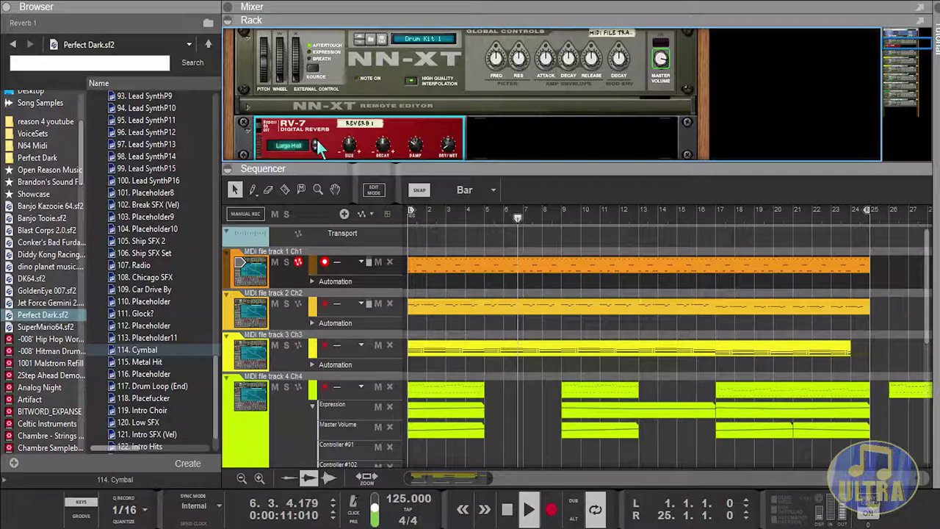
pyautogui.click(316, 141)
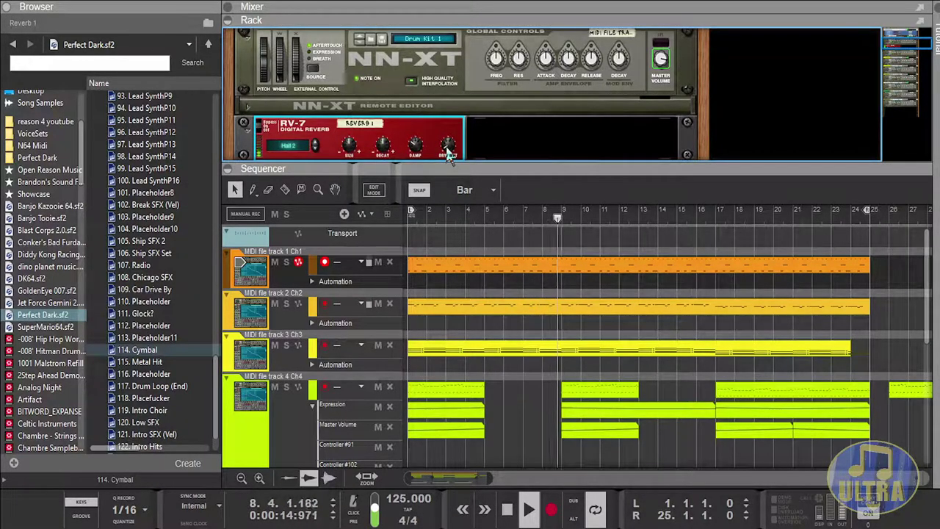
pyautogui.moveTo(448, 149)
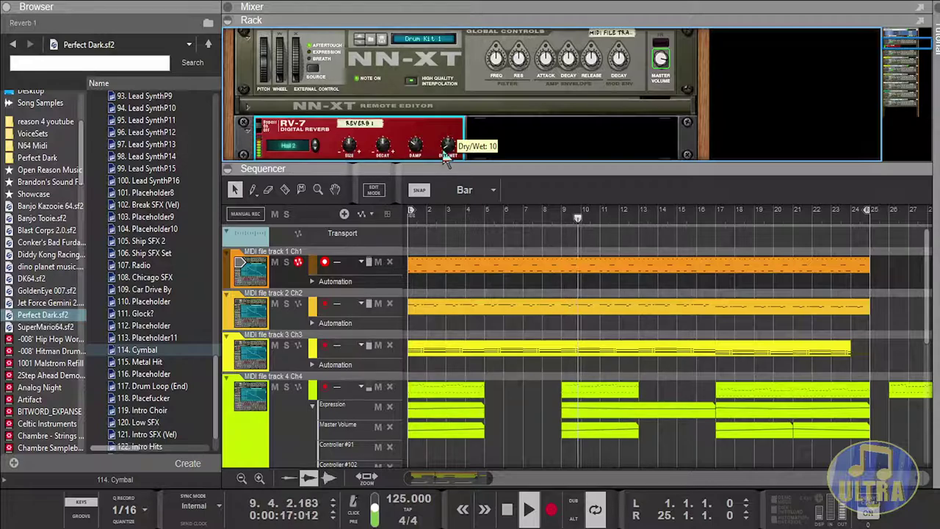
pyautogui.moveTo(445, 156); pyautogui.dragTo(444, 157)
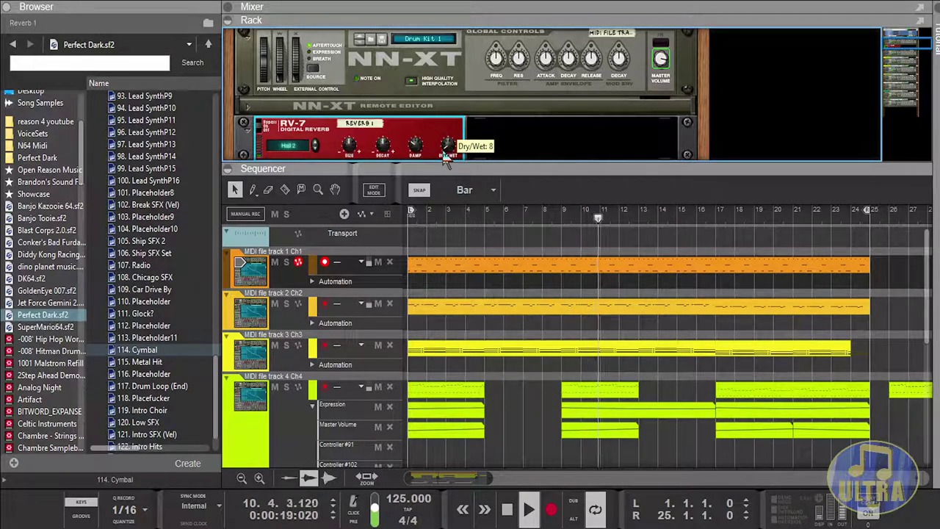
# Step: Add an RV-7 Digital Reverb to the Bass NN-XT on MIDI file track 2 Ch2 and lower its Dry/Wet
pyautogui.click(257, 312)
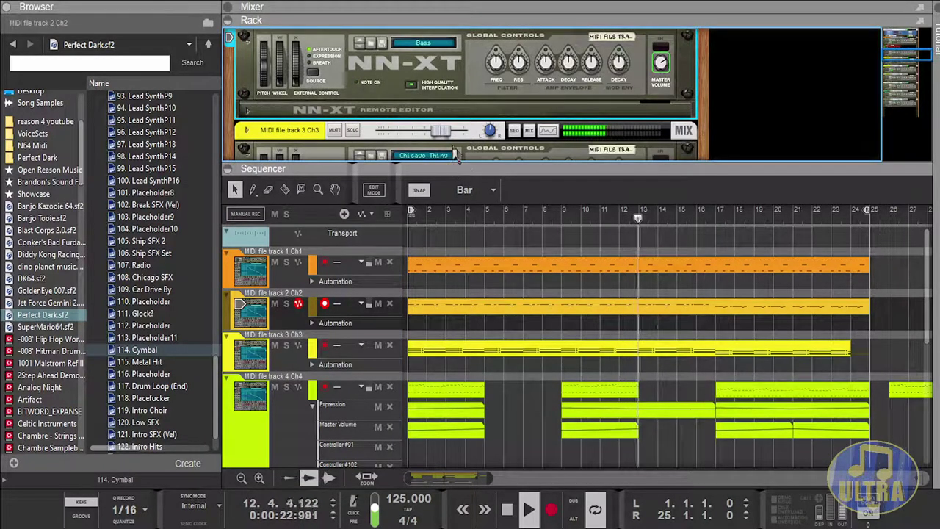
pyautogui.click(548, 240)
pyautogui.moveTo(449, 158); pyautogui.dragTo(445, 188)
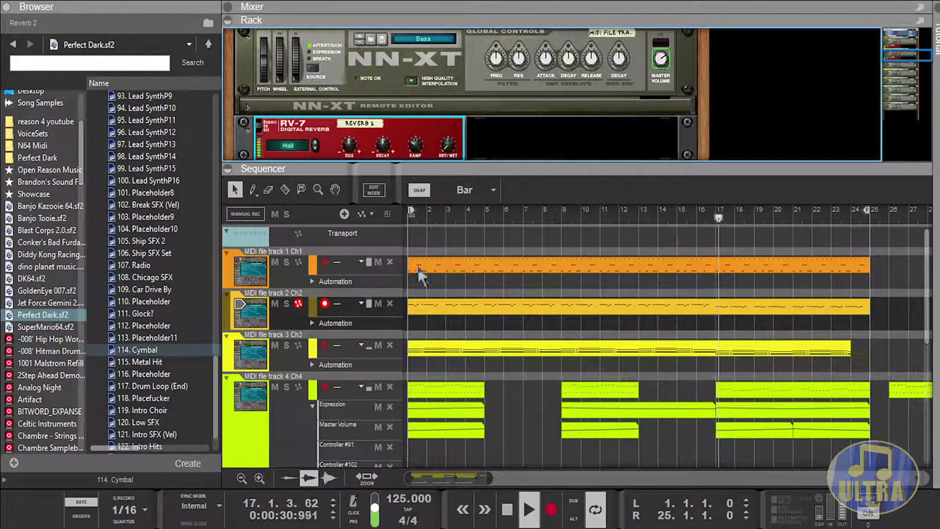
# Step: Add an RV-7 Digital Reverb to the Chicago Thing NN-XT on MIDI file track 3 Ch3 and lower its Dry/Wet
pyautogui.click(269, 355)
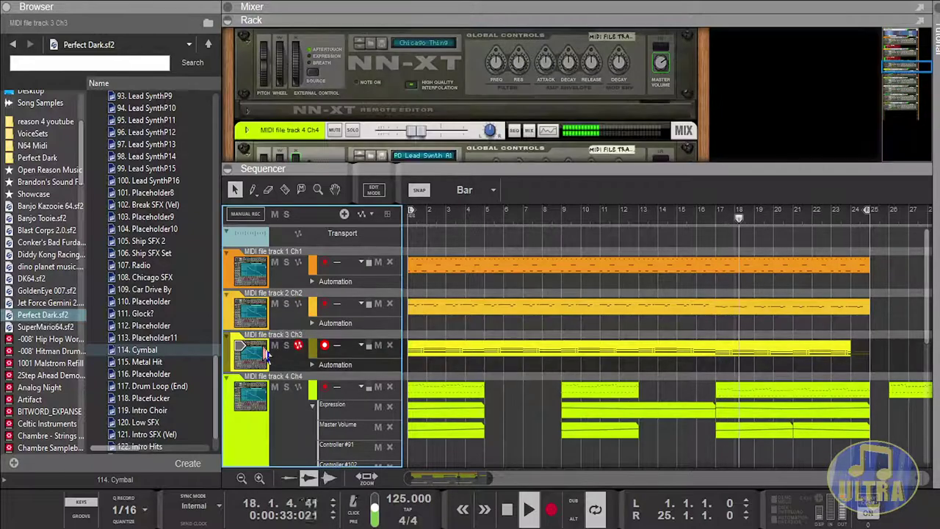
pyautogui.click(390, 111)
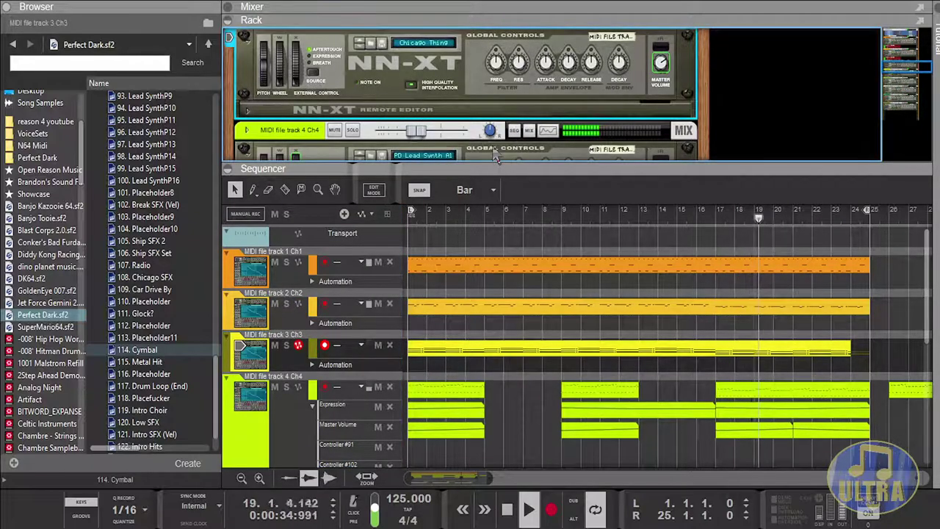
pyautogui.click(599, 241)
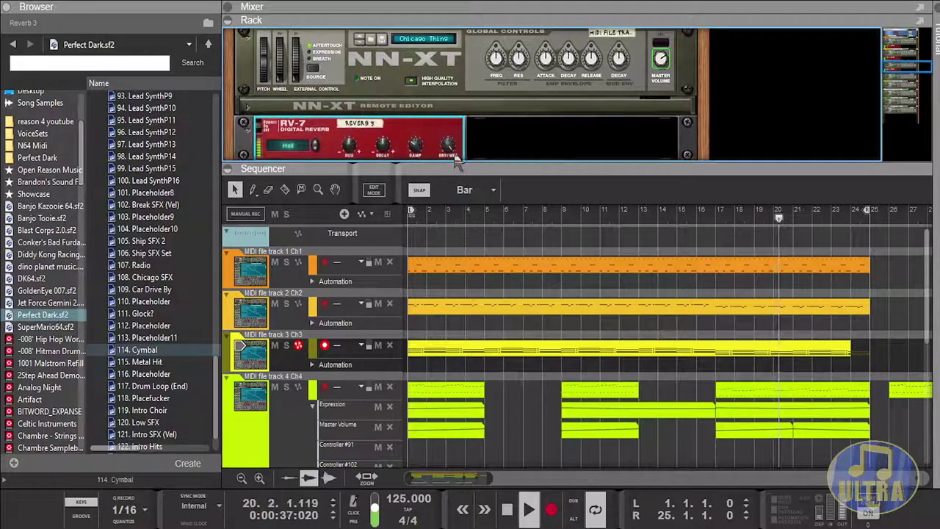
pyautogui.moveTo(449, 145); pyautogui.dragTo(446, 186)
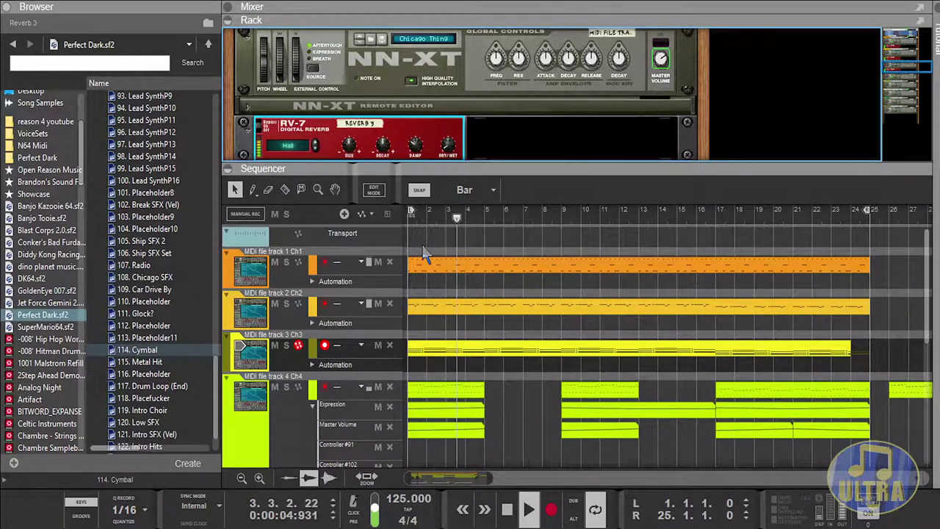
# Step: Add an RV-7 Digital Reverb with the Large Hall algorithm to the PD Lead Synth NN-XT on MIDI file track 4 Ch4
pyautogui.click(278, 395)
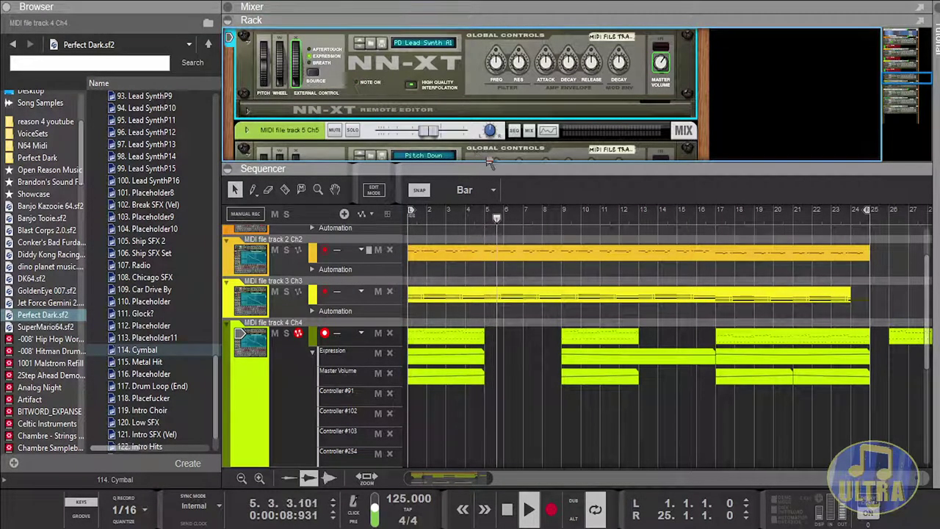
pyautogui.hotkey('ctrl', 'v')
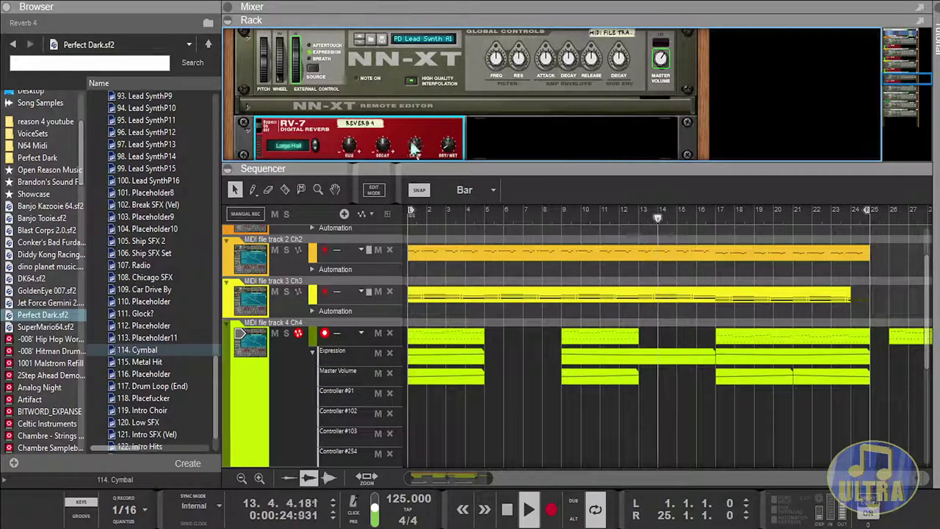
# Step: Add an RV-7 Digital Reverb to the Pitch Down NN-XT on MIDI file track 5 Ch5, with Dry/Wet at 8 and the Large Hall algorithm
pyautogui.scroll(-1, 488, 315)
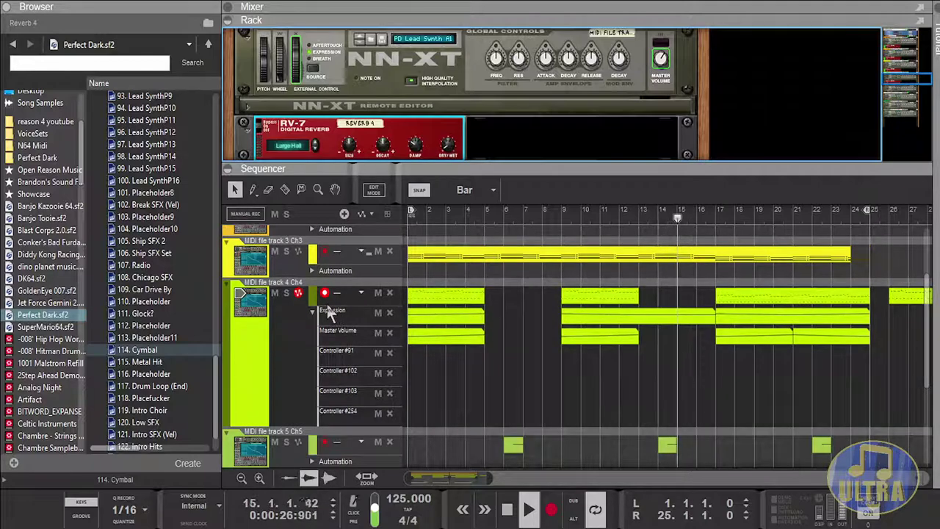
pyautogui.scroll(-2, 441, 336)
pyautogui.click(256, 376)
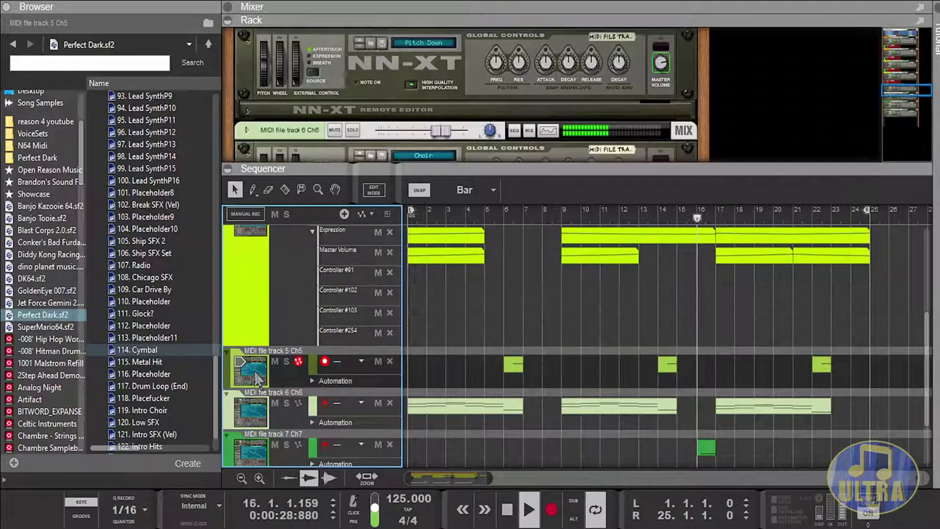
pyautogui.click(377, 112)
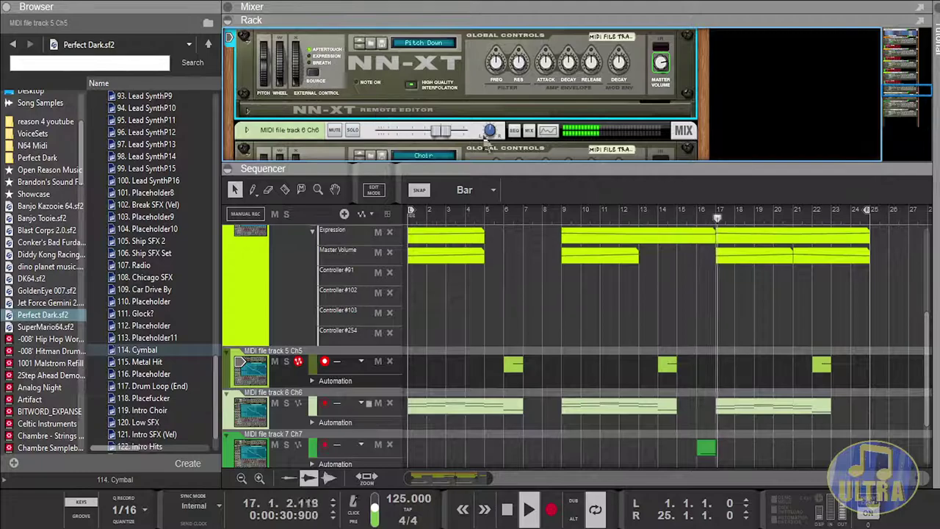
pyautogui.click(596, 247)
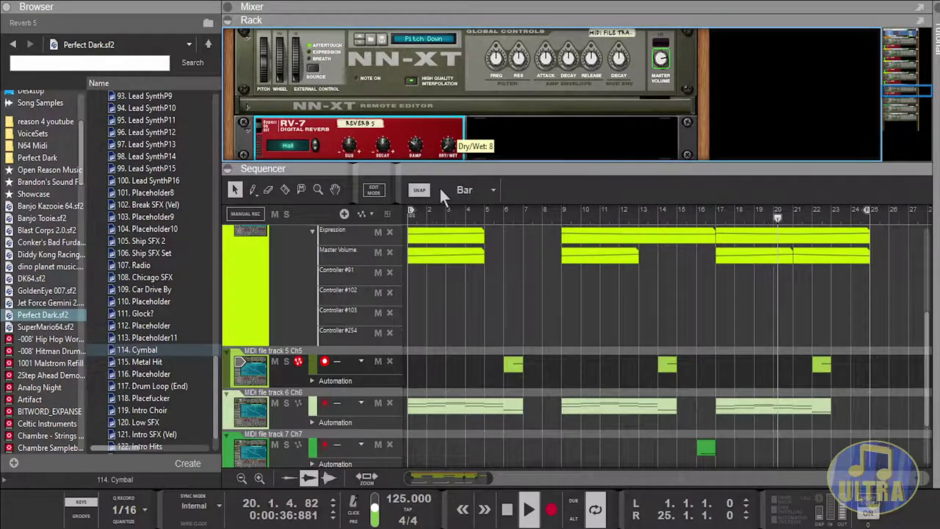
pyautogui.click(315, 138)
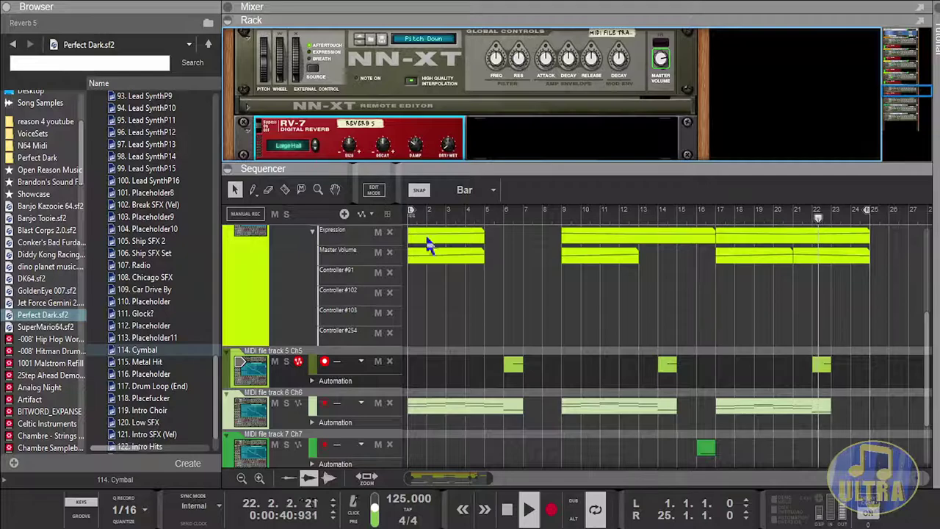
# Step: Add an RV-7 Digital Reverb to the Choir NN-XT on MIDI file track 6 Ch6, with Dry/Wet at 8 and the Hall 2 algorithm
pyautogui.scroll(-1, 331, 364)
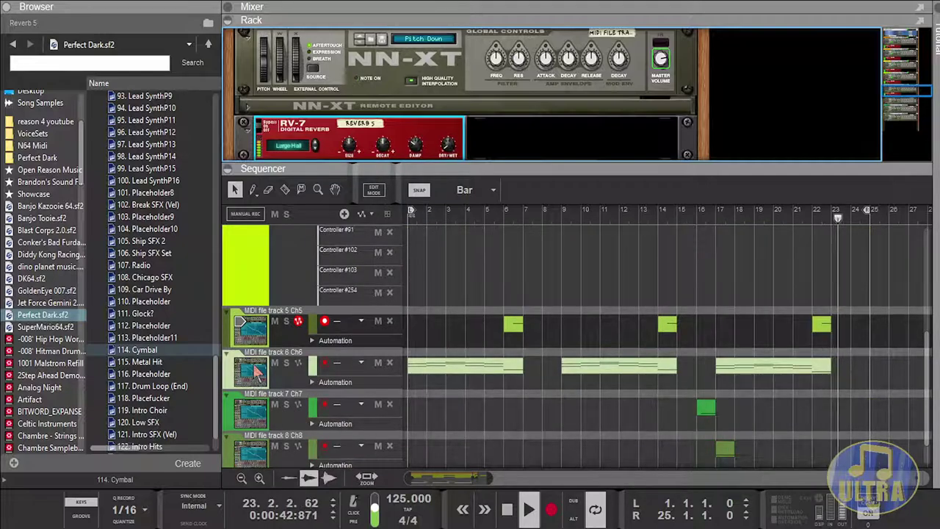
pyautogui.click(257, 371)
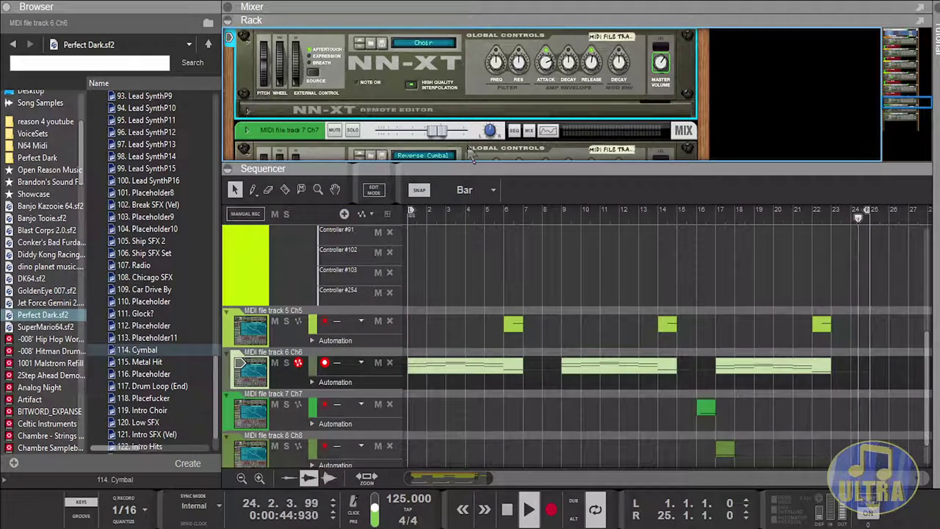
pyautogui.click(581, 237)
pyautogui.moveTo(451, 153); pyautogui.dragTo(449, 188)
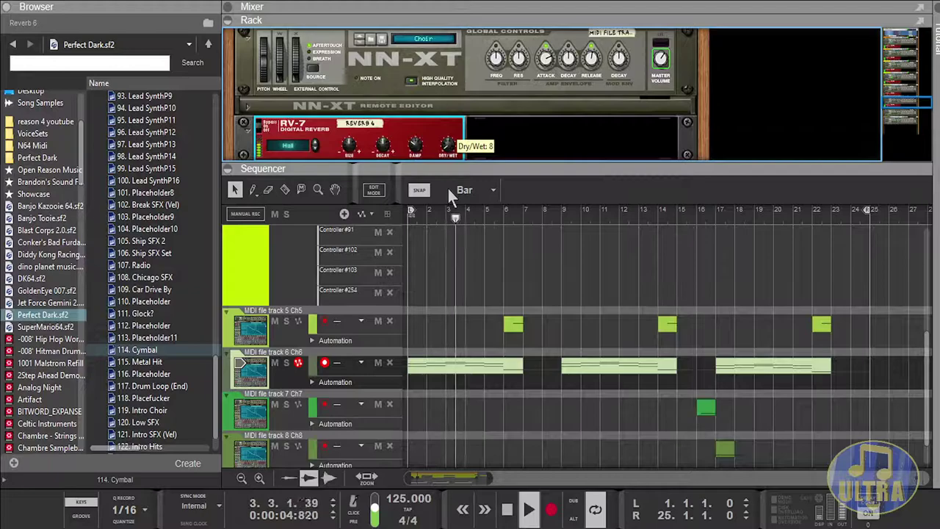
pyautogui.click(315, 141)
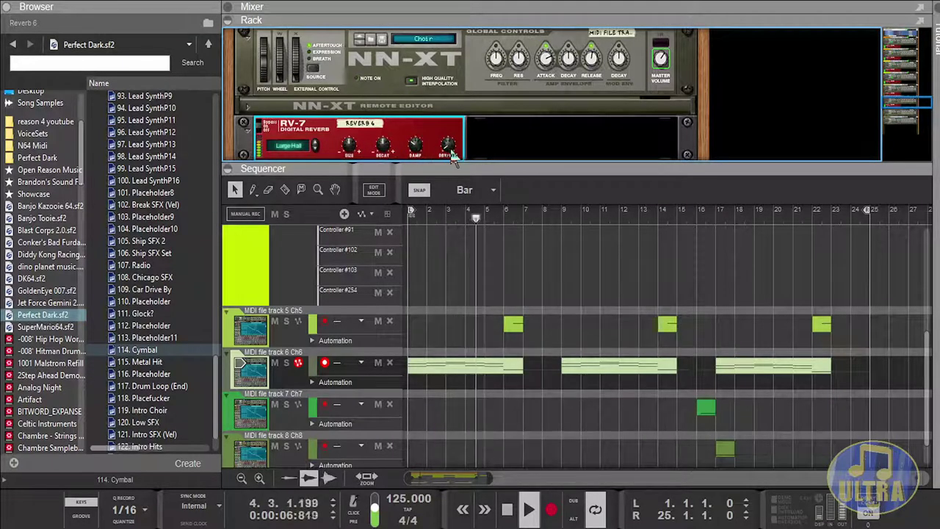
pyautogui.moveTo(451, 155)
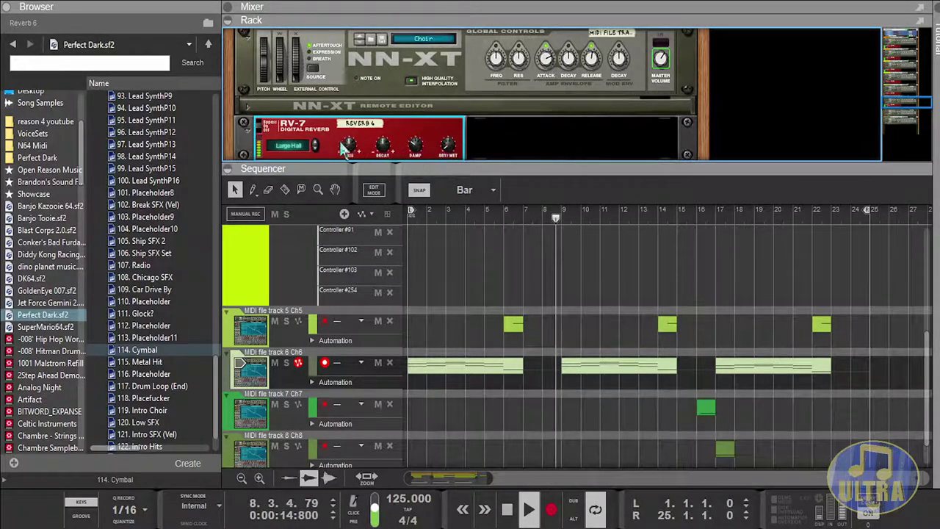
pyautogui.click(316, 139)
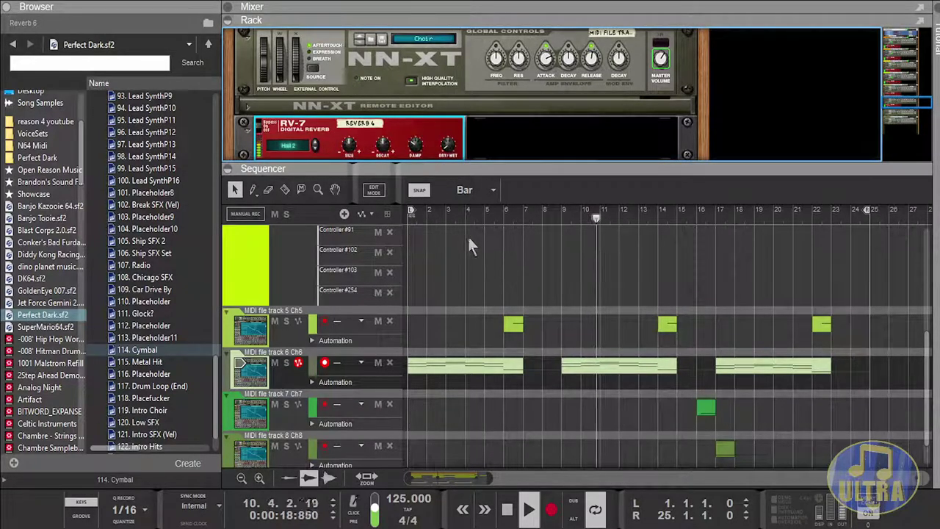
# Step: Add an RV-7 Digital Reverb to the Reverse Cymbal NN-XT on MIDI file track 7 Ch7 and lower its Dry/Wet
pyautogui.scroll(-2, 464, 330)
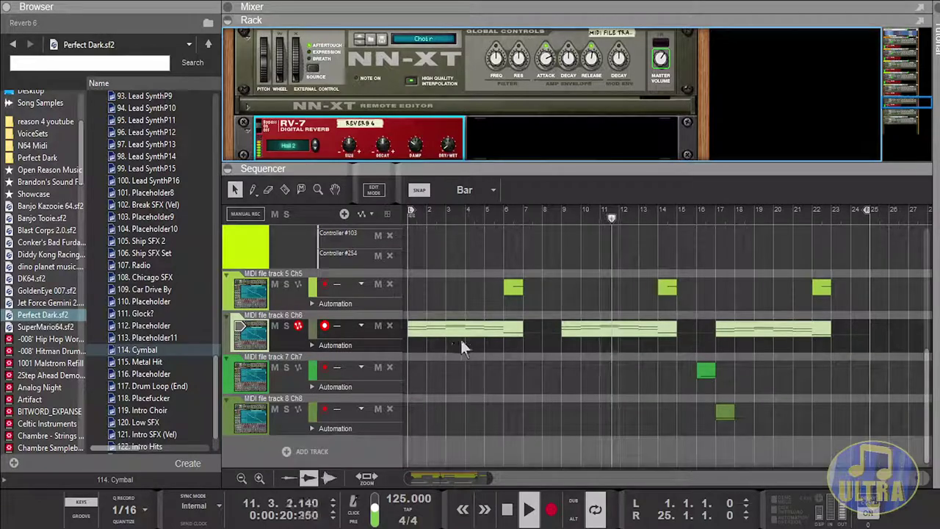
pyautogui.click(259, 378)
pyautogui.click(384, 106)
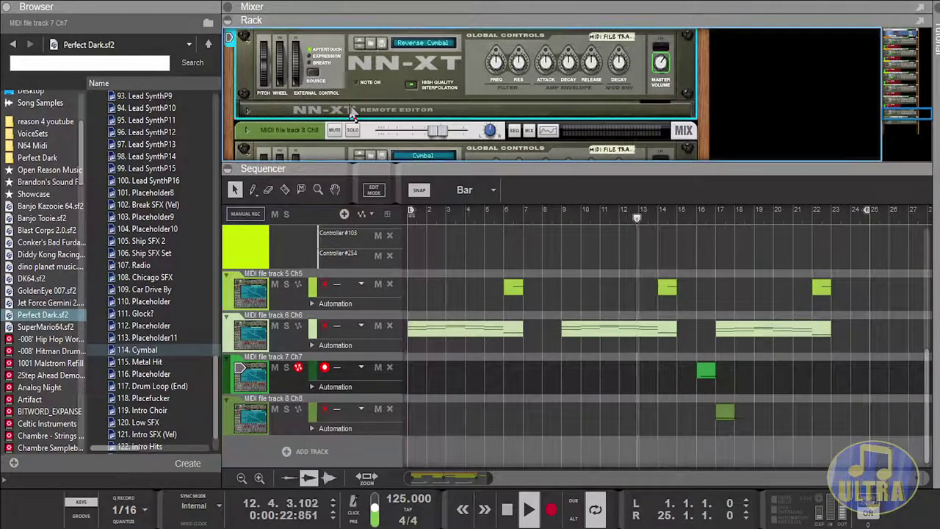
pyautogui.click(559, 236)
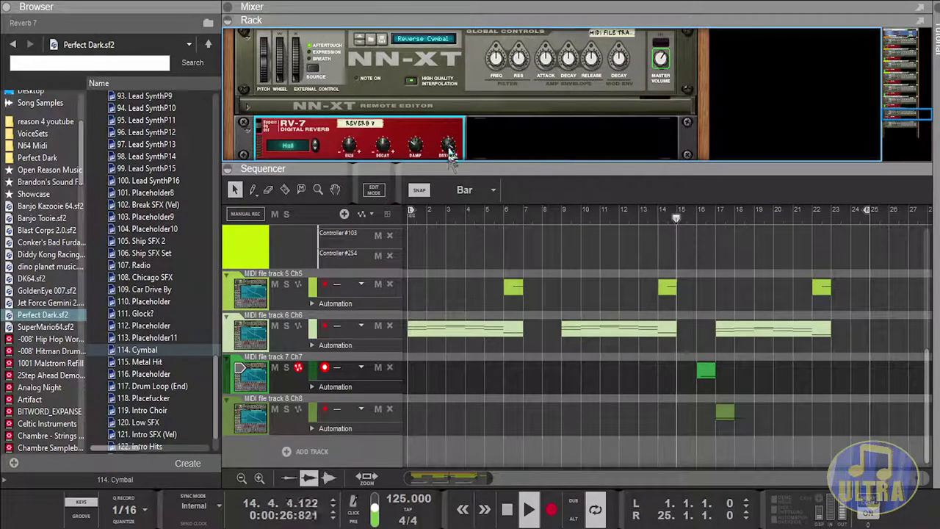
pyautogui.moveTo(449, 176); pyautogui.dragTo(443, 182)
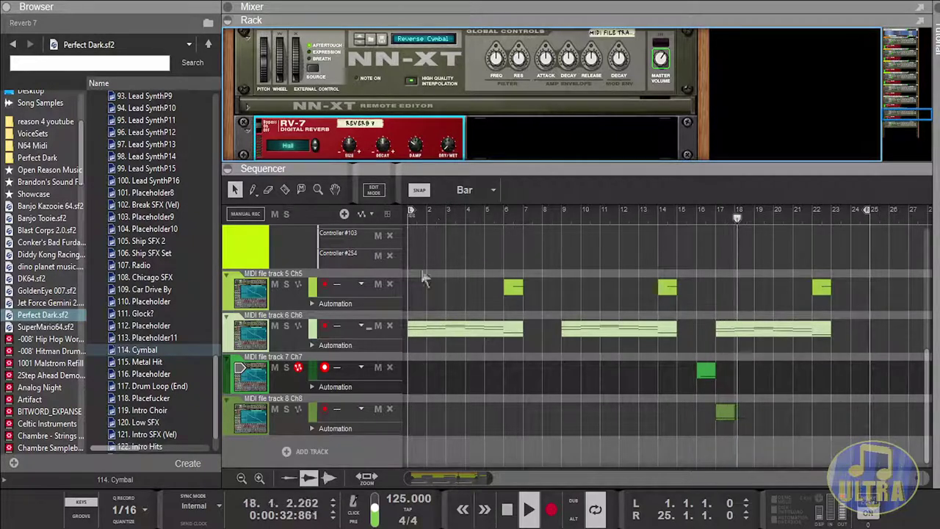
# Step: Add an RV-7 Digital Reverb to the Cymbal NN-XT on MIDI file track 8 Ch8 and lower its Dry/Wet
pyautogui.click(319, 407)
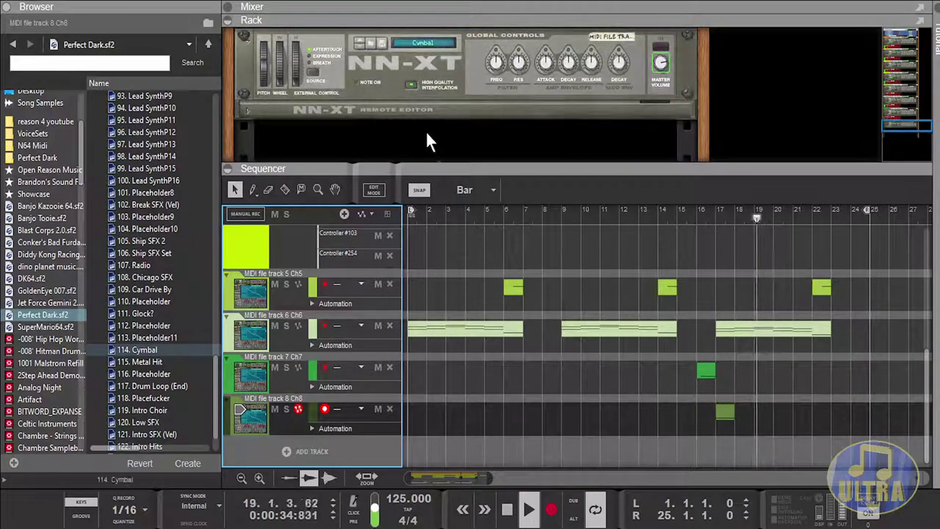
pyautogui.click(387, 115)
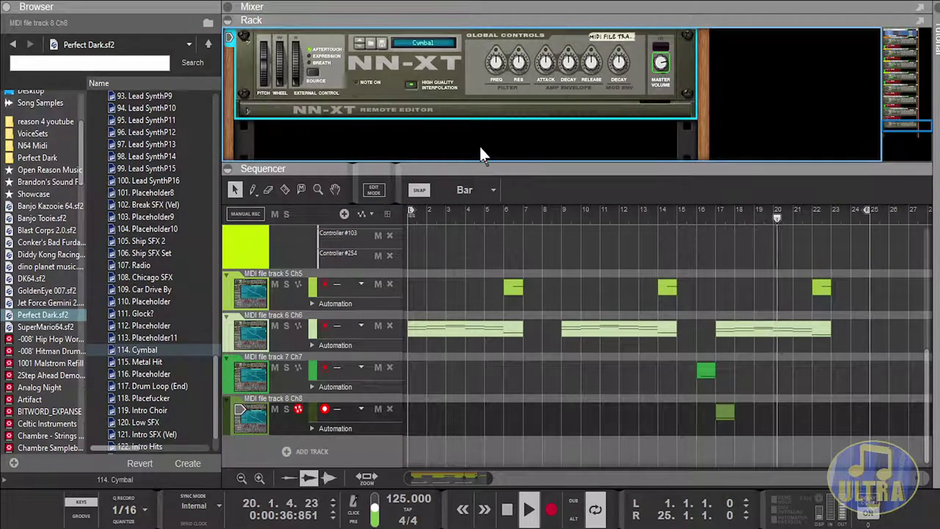
pyautogui.click(603, 234)
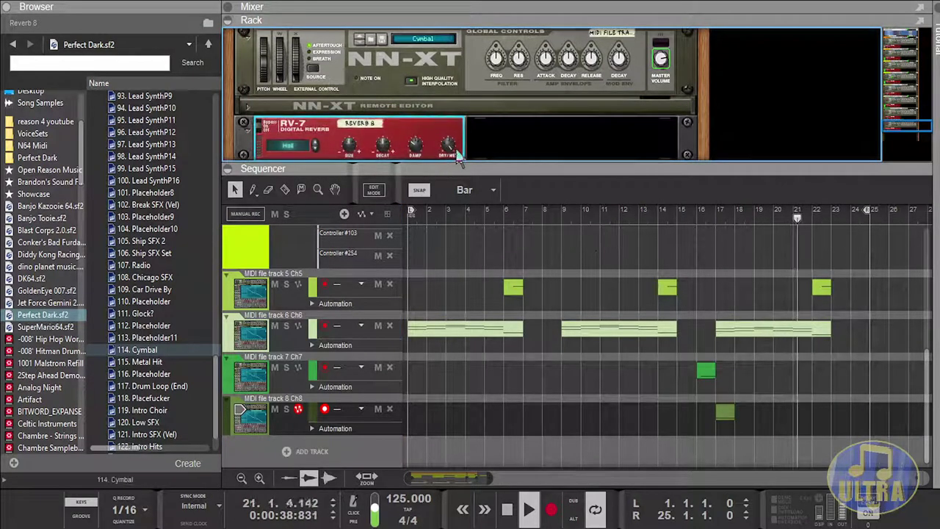
pyautogui.moveTo(449, 178); pyautogui.dragTo(438, 186)
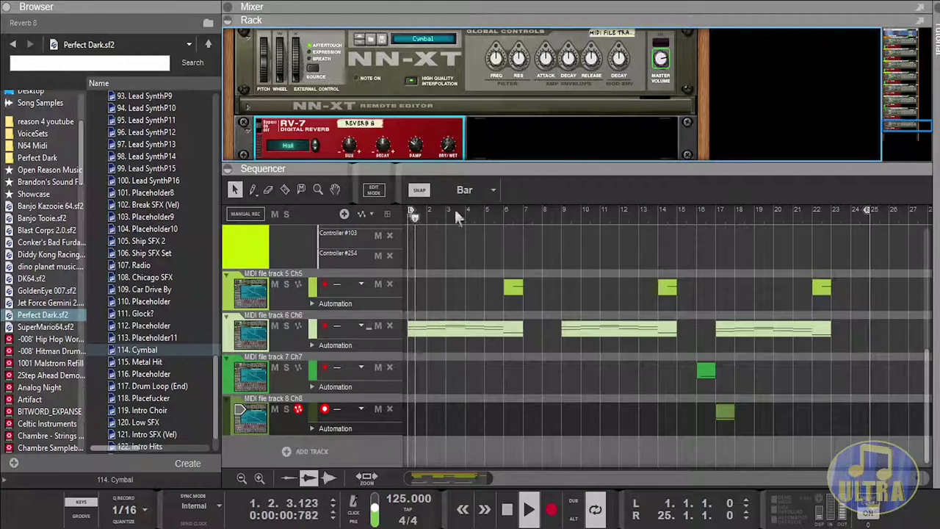
# Step: Check the mix channel level of MIDI file track 4 Ch4 while the song plays
pyautogui.scroll(5, 510, 334)
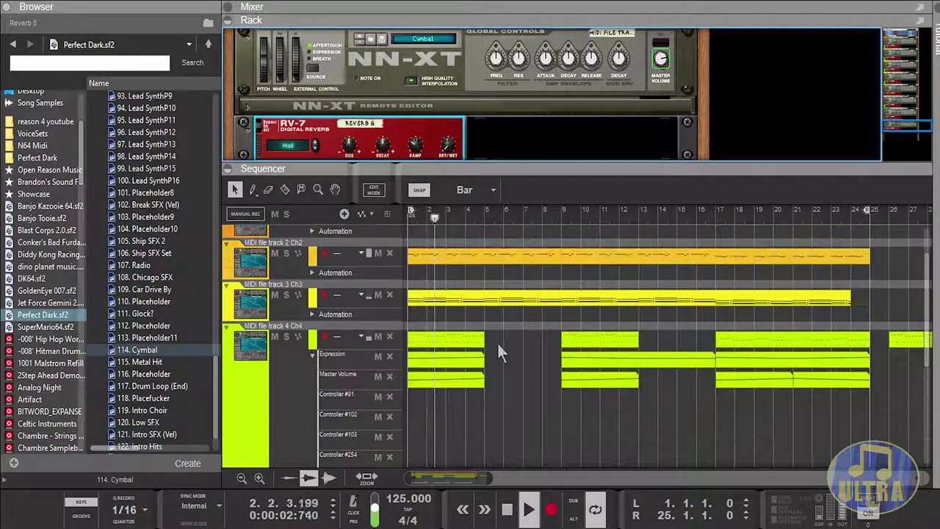
pyautogui.scroll(1, 497, 343)
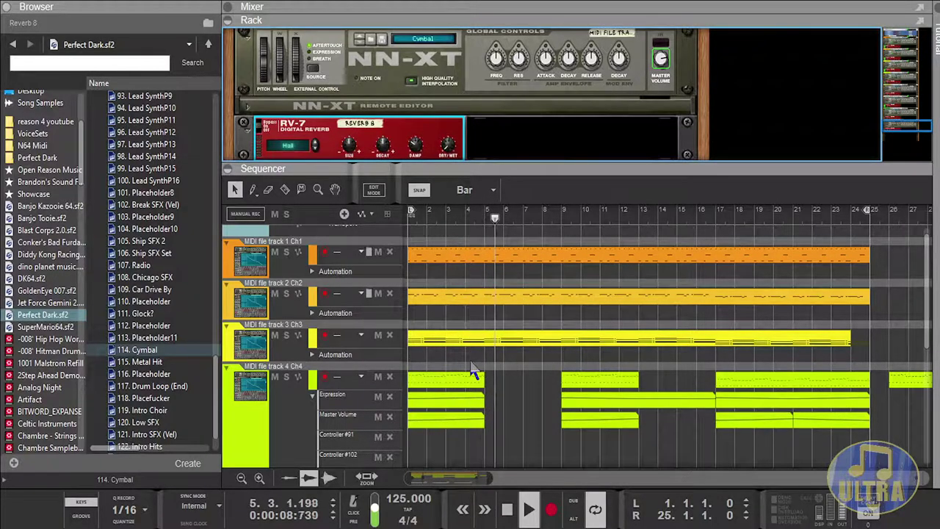
pyautogui.click(247, 383)
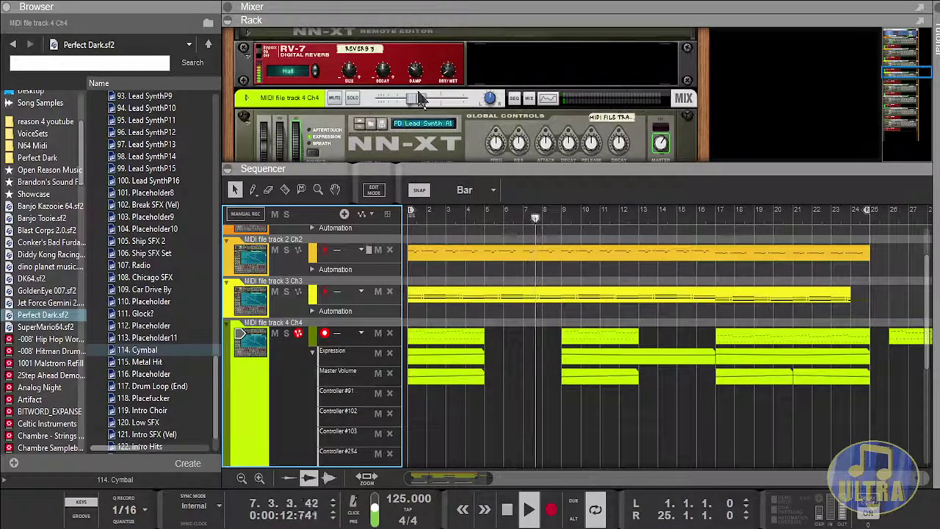
pyautogui.click(421, 97)
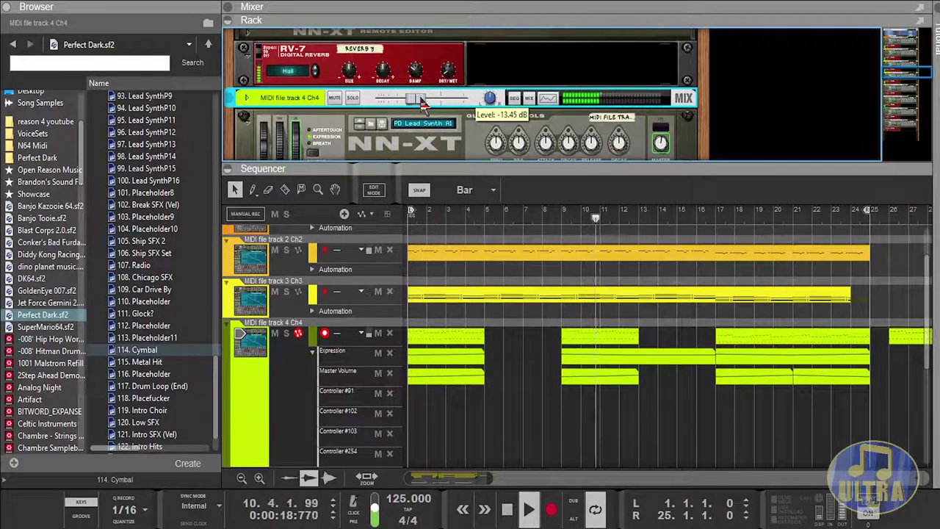
# Step: Review track 4's reverb and automation lanes during playback, and stop the song at bar 1
pyautogui.click(257, 354)
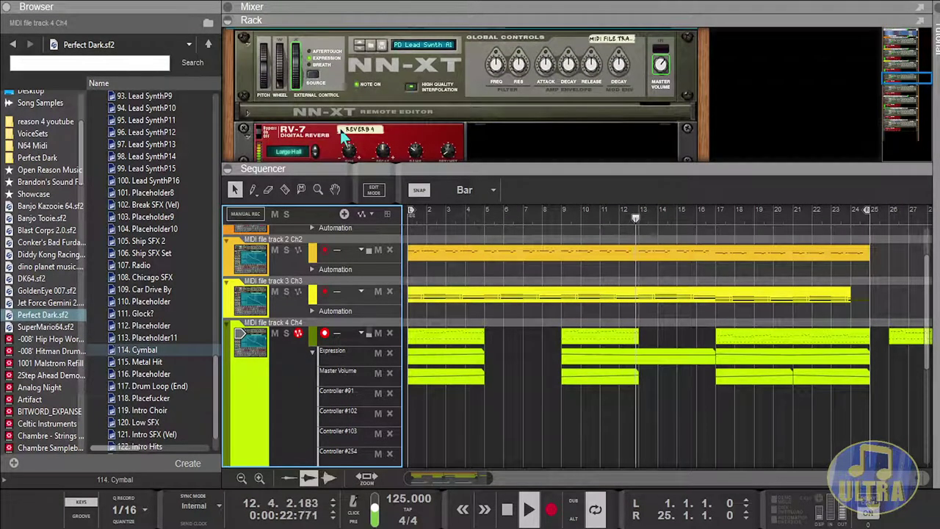
pyautogui.scroll(-1, 341, 133)
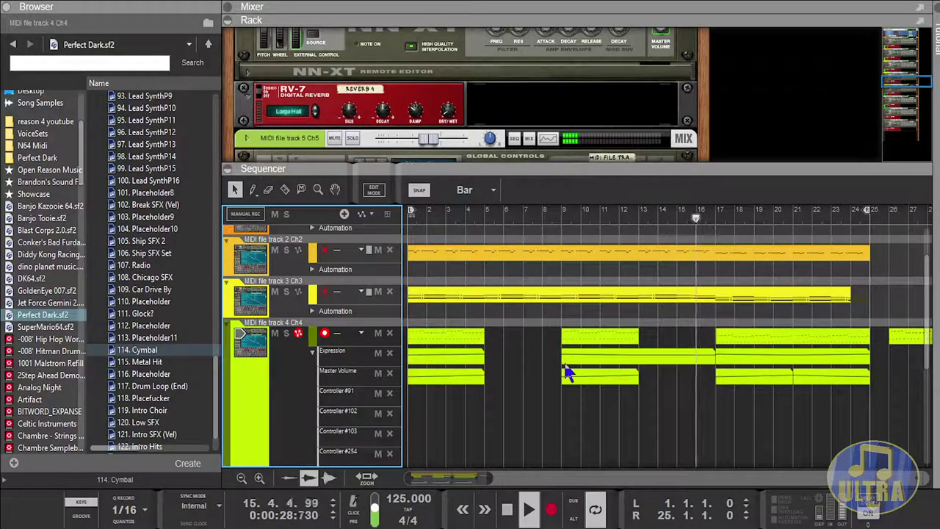
pyautogui.scroll(-1, 622, 397)
pyautogui.scroll(-1, 621, 393)
pyautogui.scroll(1, 611, 379)
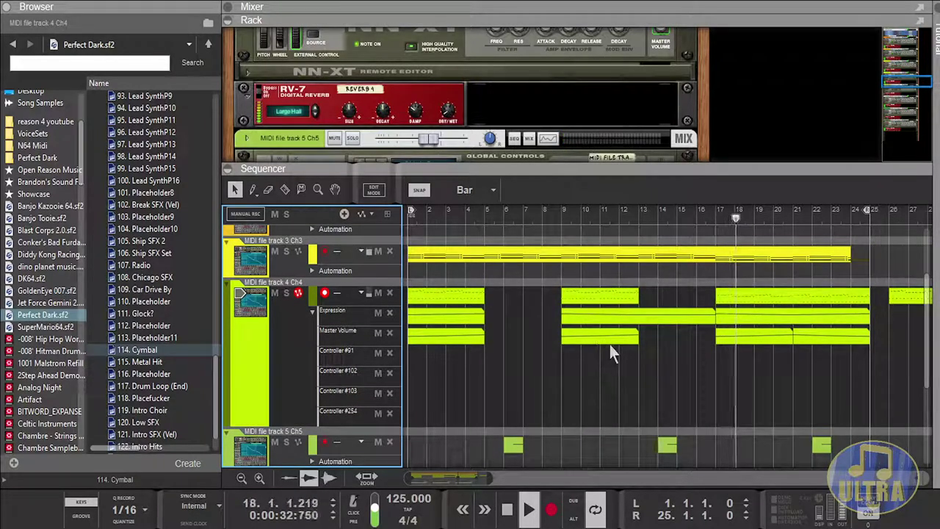
pyautogui.scroll(-1, 647, 339)
pyautogui.scroll(3, 663, 338)
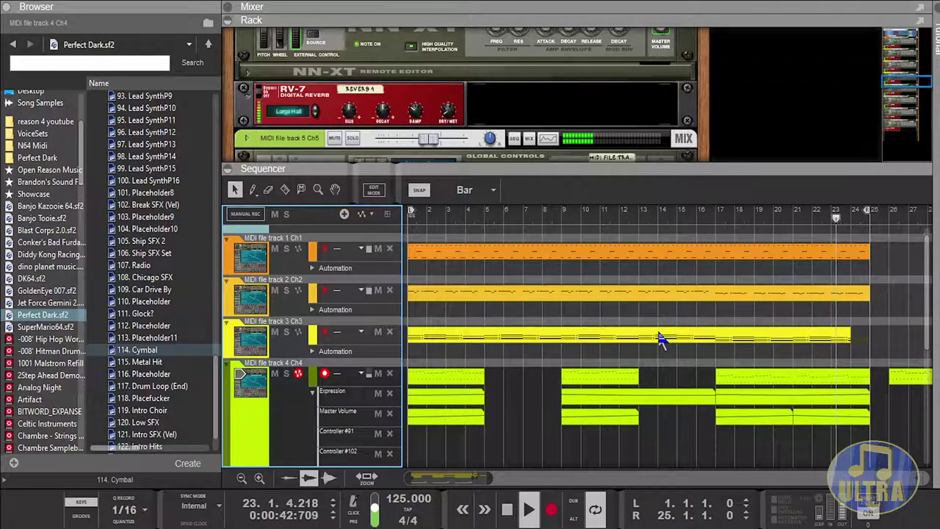
pyautogui.doubleClick(509, 510)
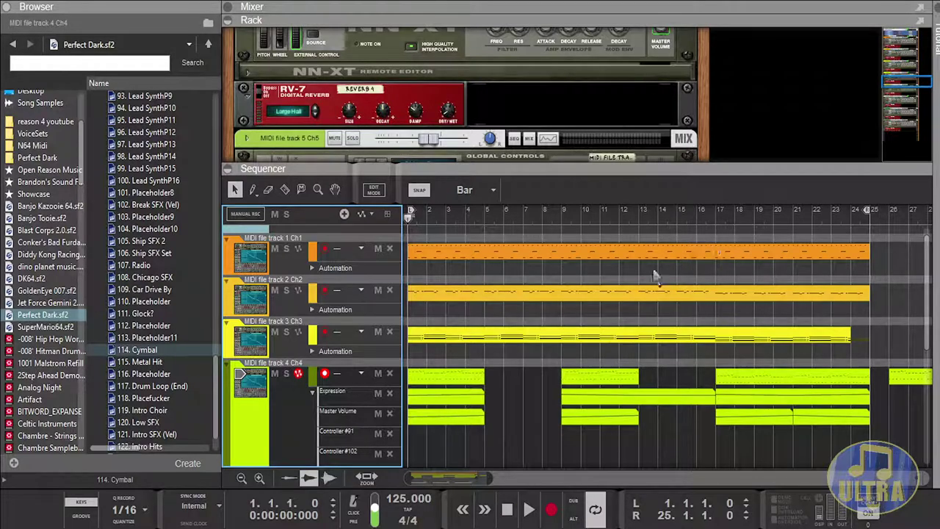